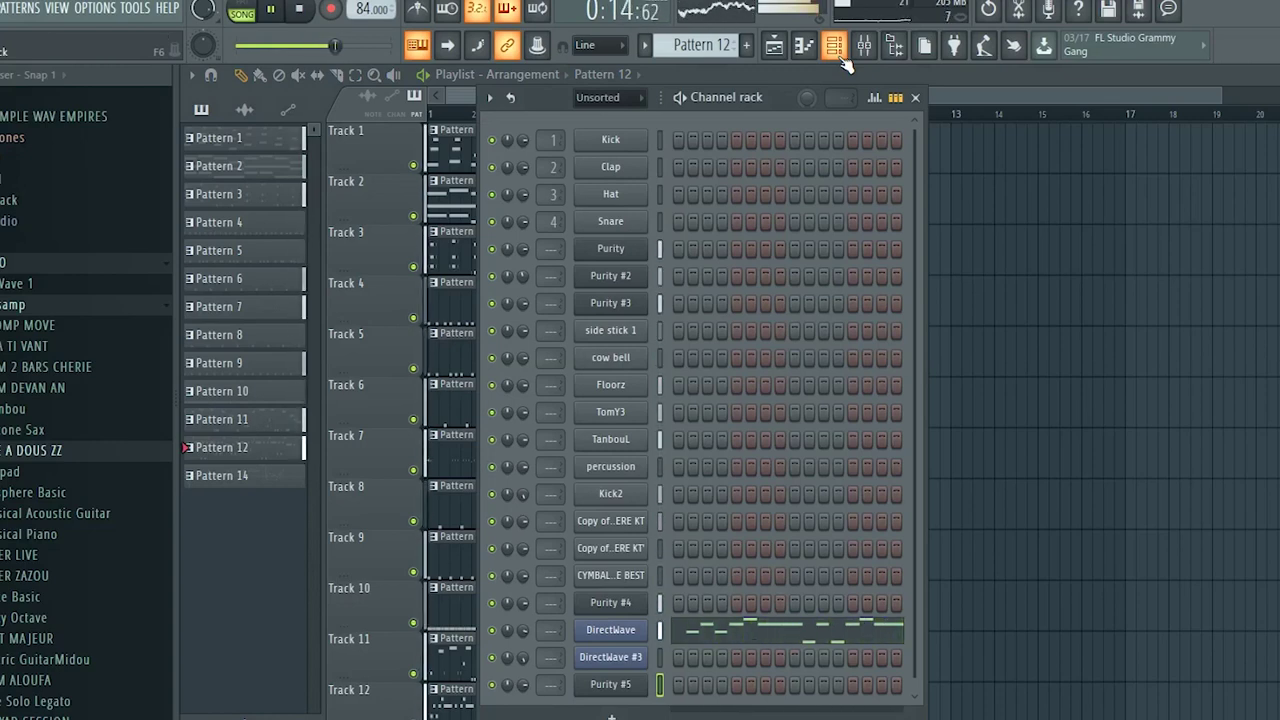
left_click(776, 47)
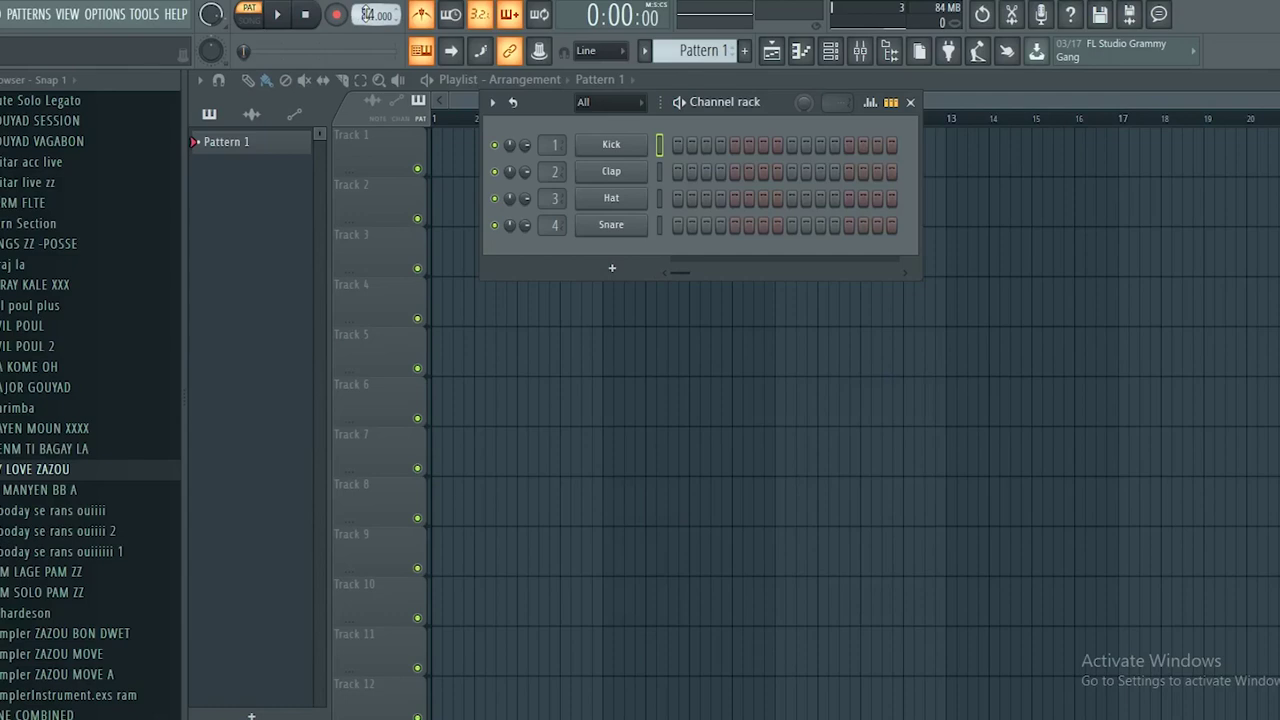
Add a Purity instrument channel to the channel rack and move its plugin window clear of the rack.
left_click(619, 268)
left_click(793, 487)
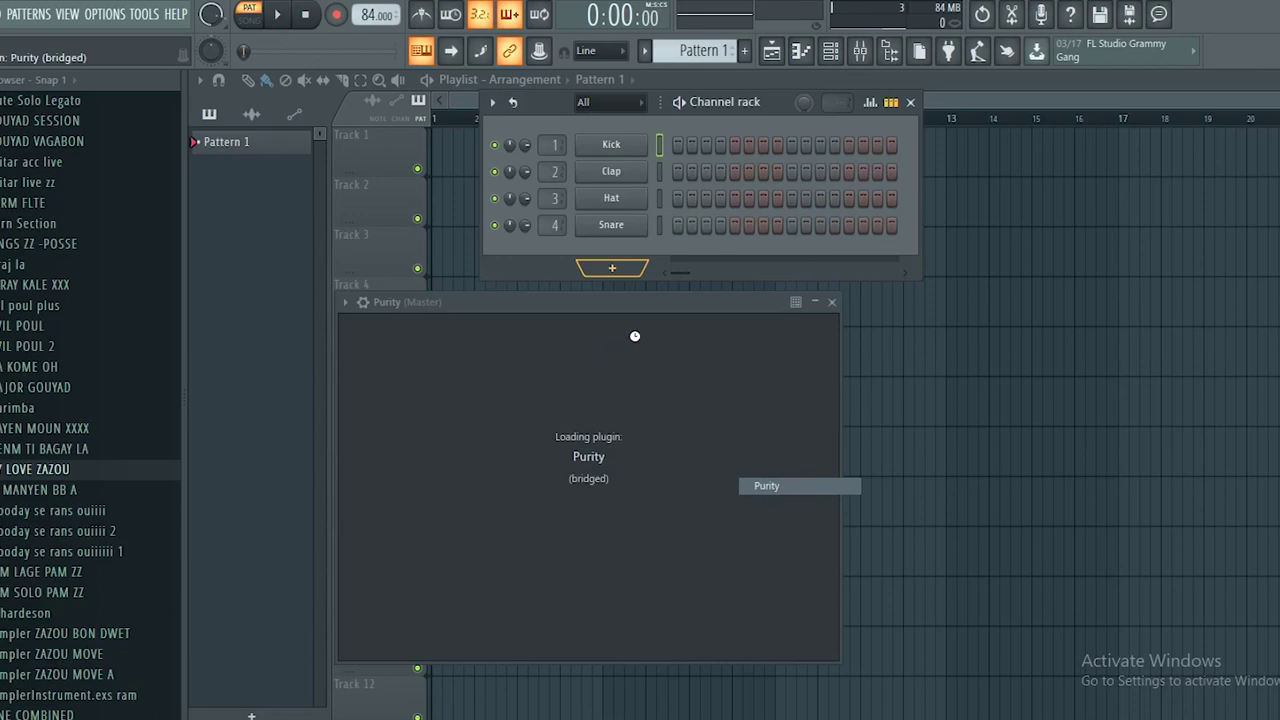
left_click_drag(650, 306, 689, 215)
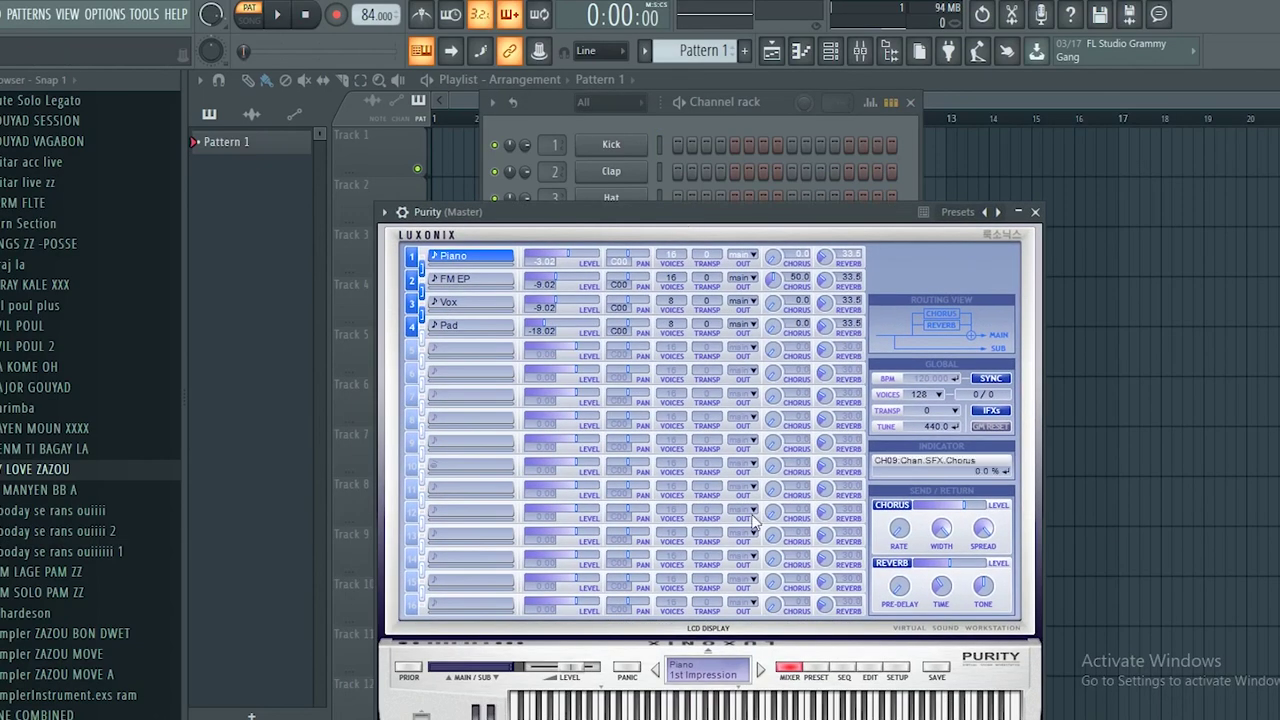
Load the Echo Drops preset from Purity's GM Normal category and close the plugin window.
left_click(816, 668)
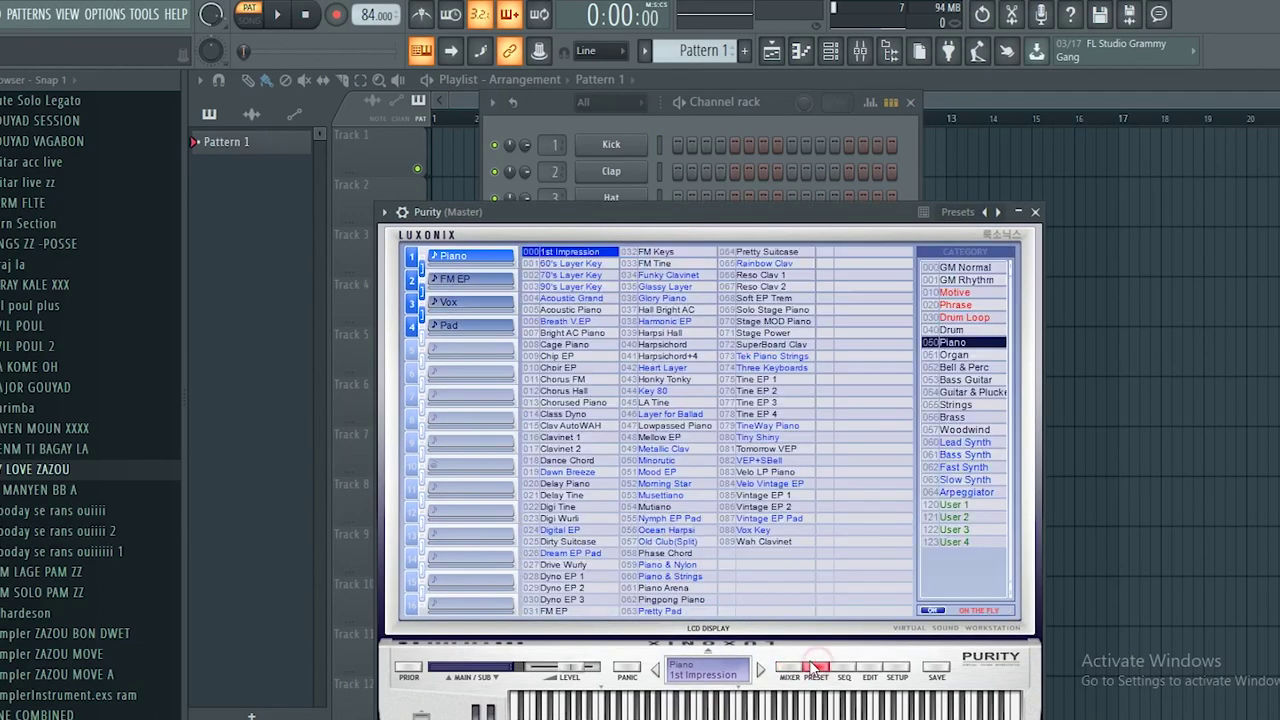
left_click(965, 268)
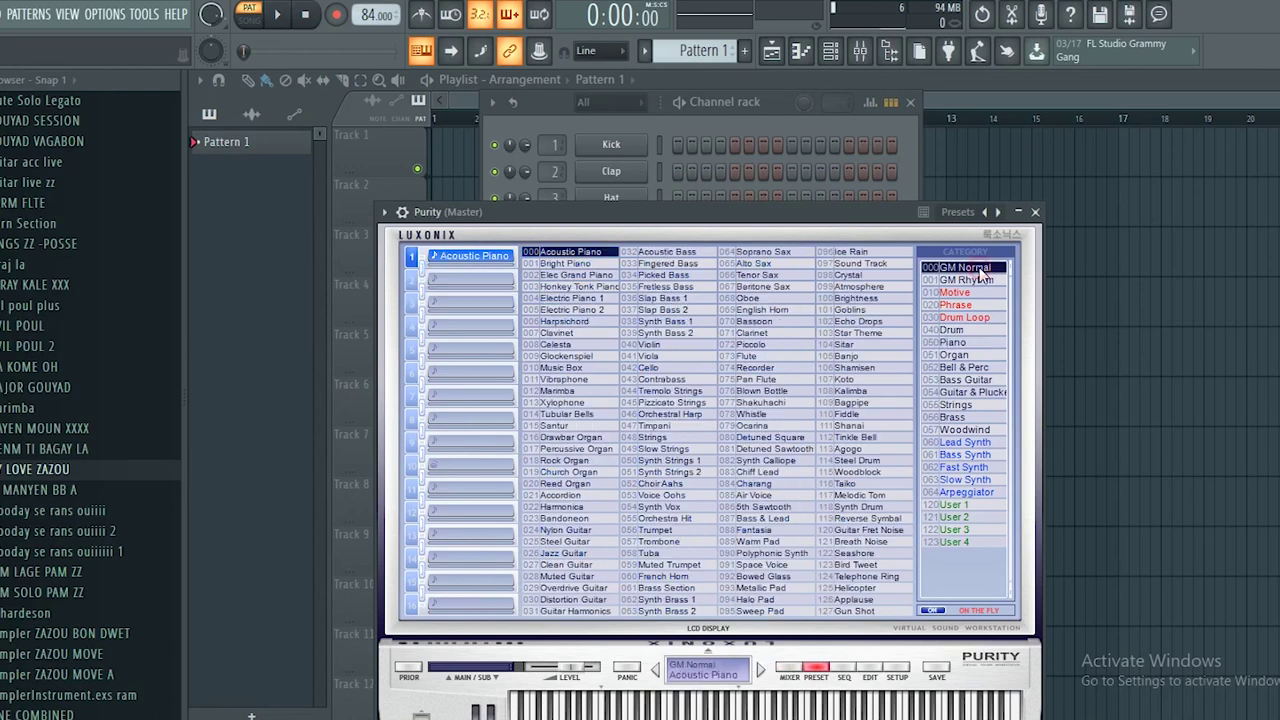
left_click(860, 321)
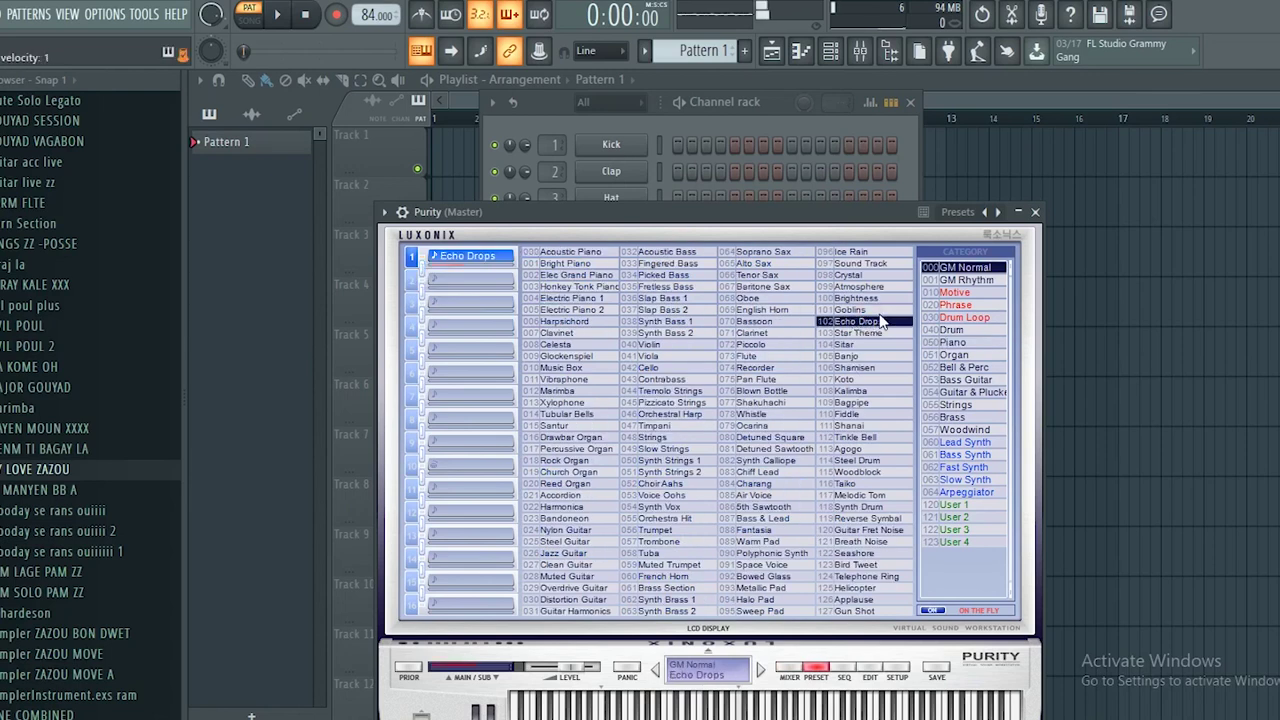
left_click(1037, 212)
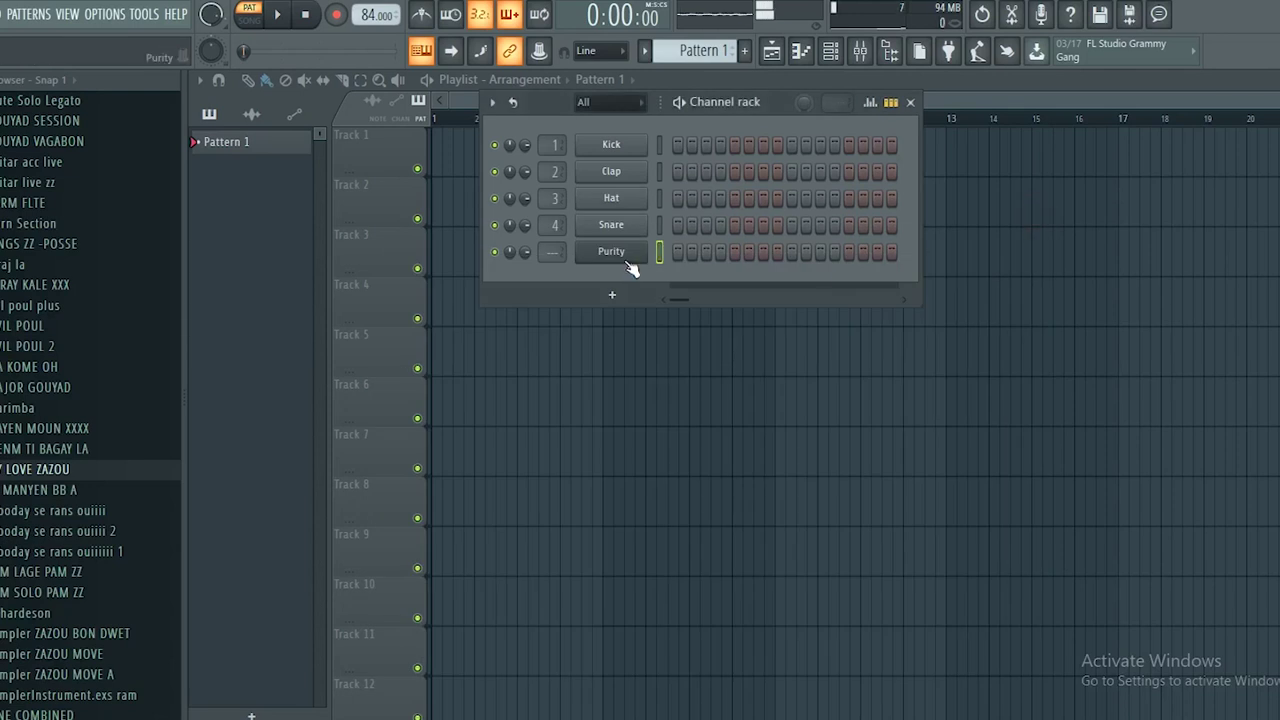
Open the Purity channel's piano roll and audition the G4 key.
right_click(620, 252)
left_click(686, 254)
scroll(305, 280, "down", 2)
scroll(288, 368, "down", 1)
left_click(243, 432)
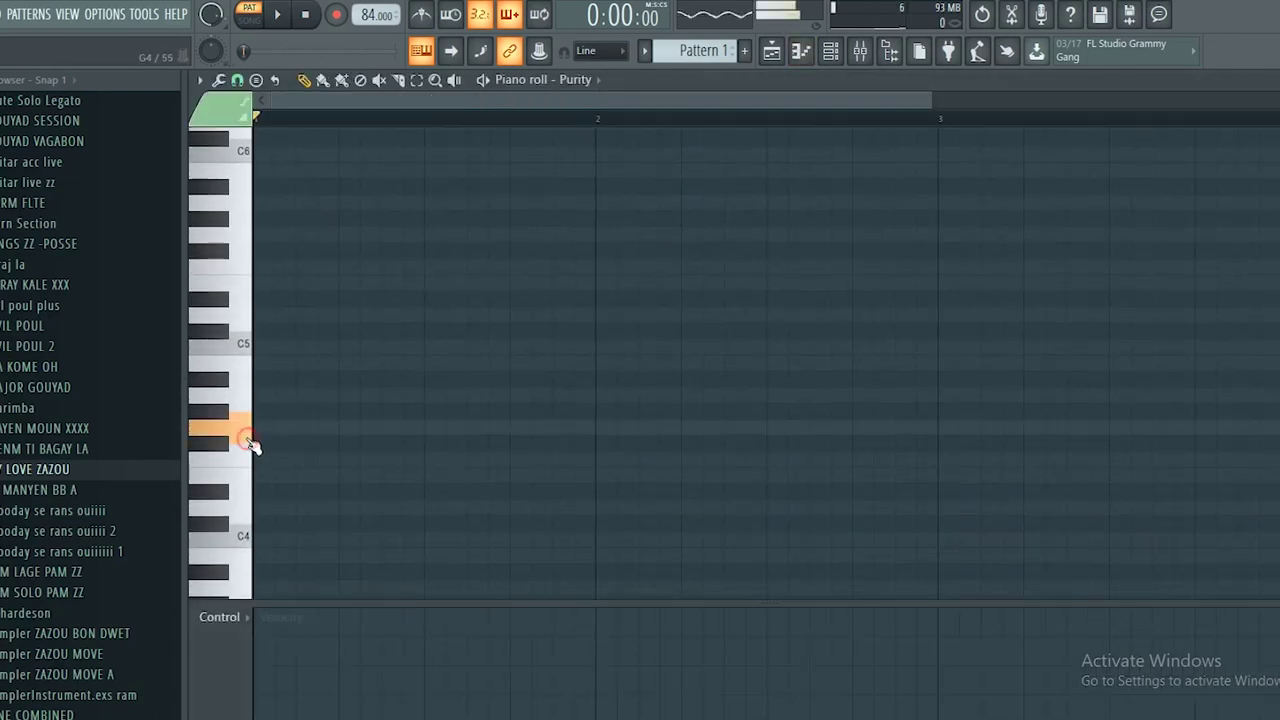
left_click(243, 434)
left_click(241, 430)
Draw a staggered chord at the start of bar 1 with G4, C5 and D#5 lasting 4, 3 and 2 steps, and play it.
left_click(272, 429)
left_click(279, 428)
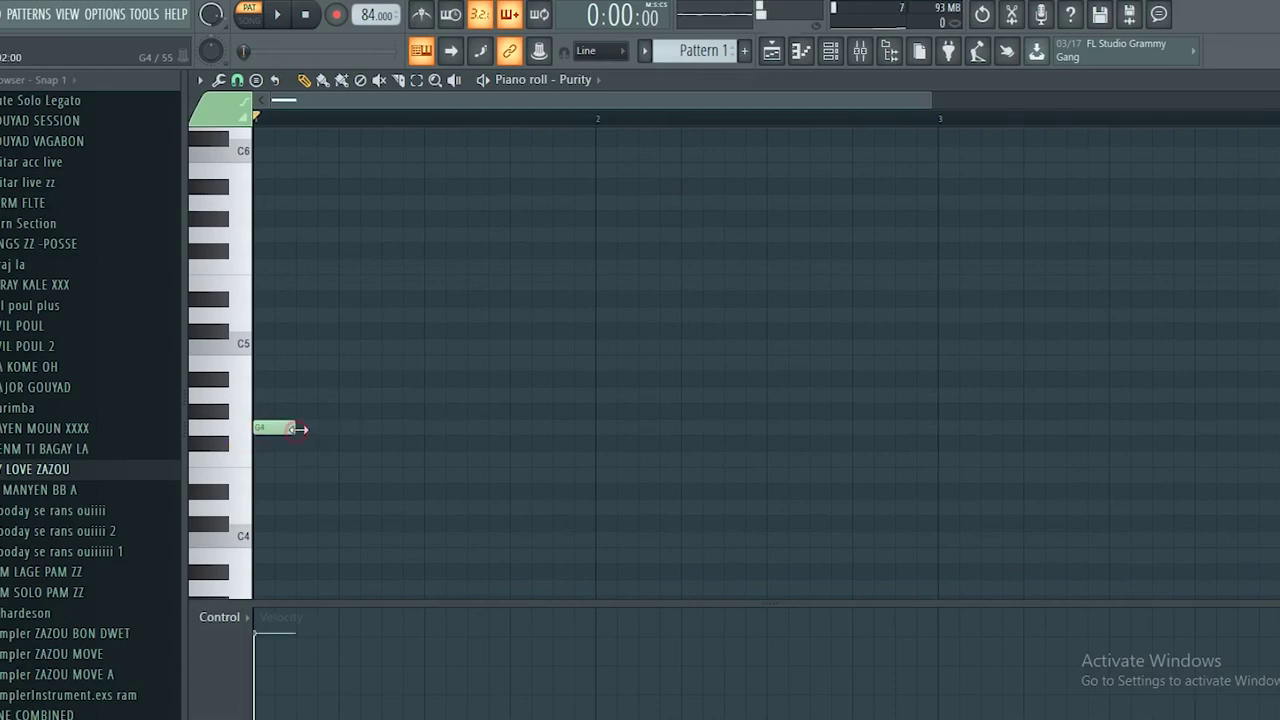
left_click(313, 428)
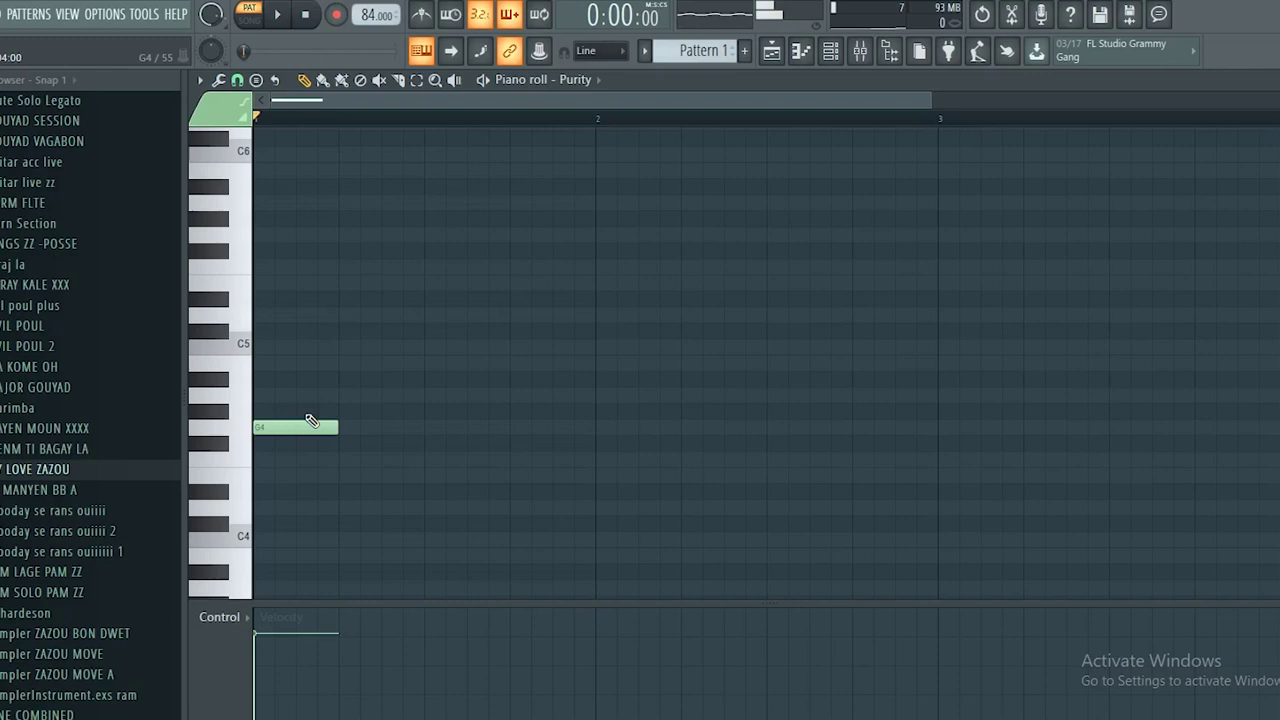
left_click(277, 348)
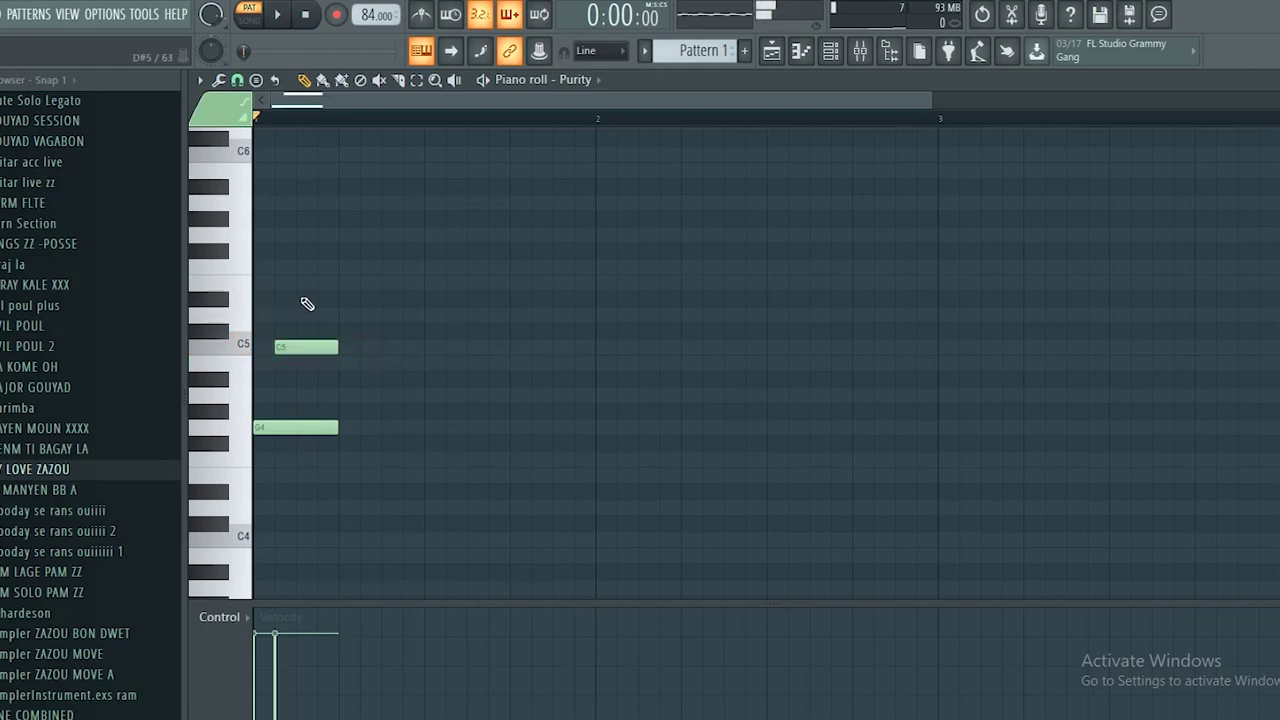
left_click(303, 299)
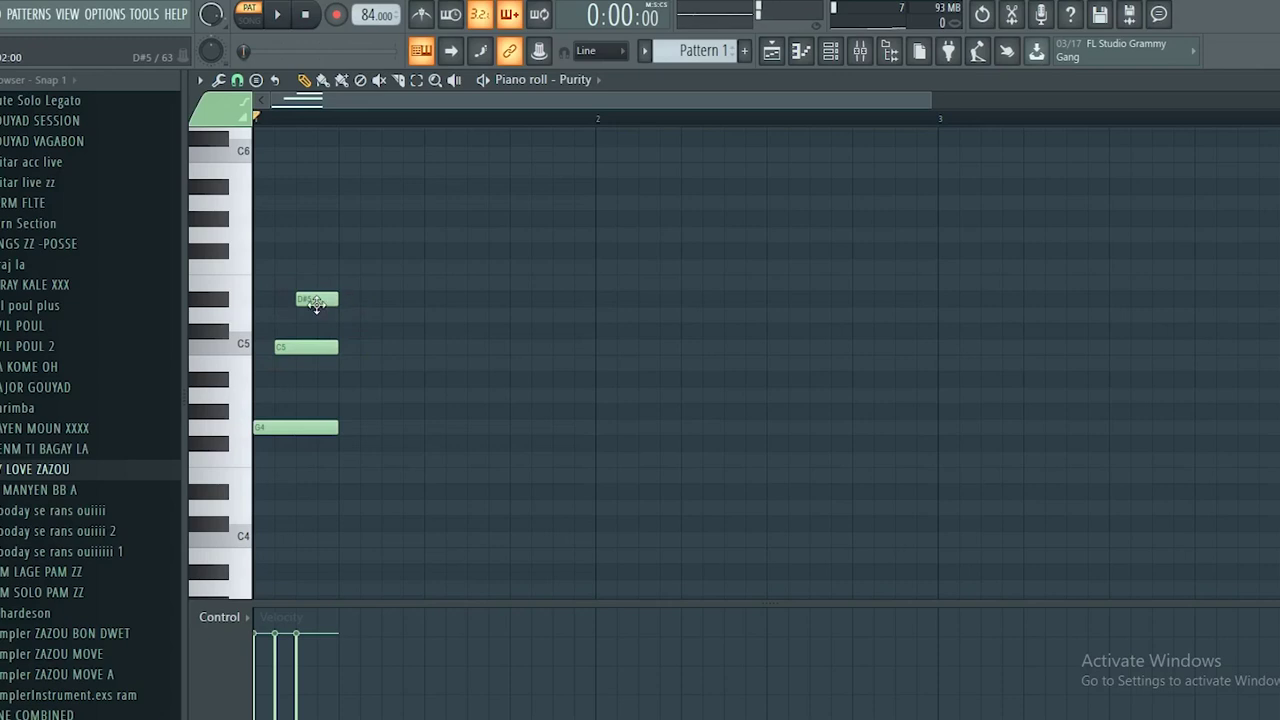
key("space")
key("space")
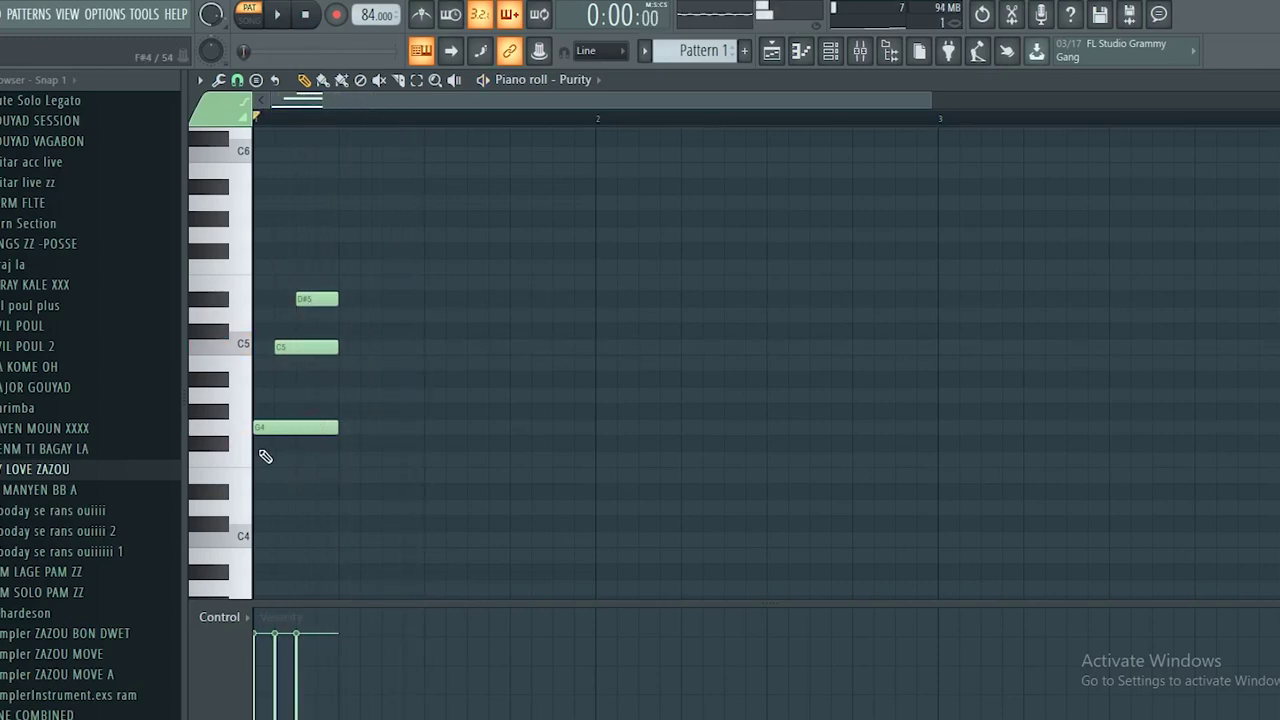
Draw a second staggered chord of G#4, C5 and D#5 on beat 3 of bar 1 and play the pattern back.
left_click(428, 411)
left_click(322, 346)
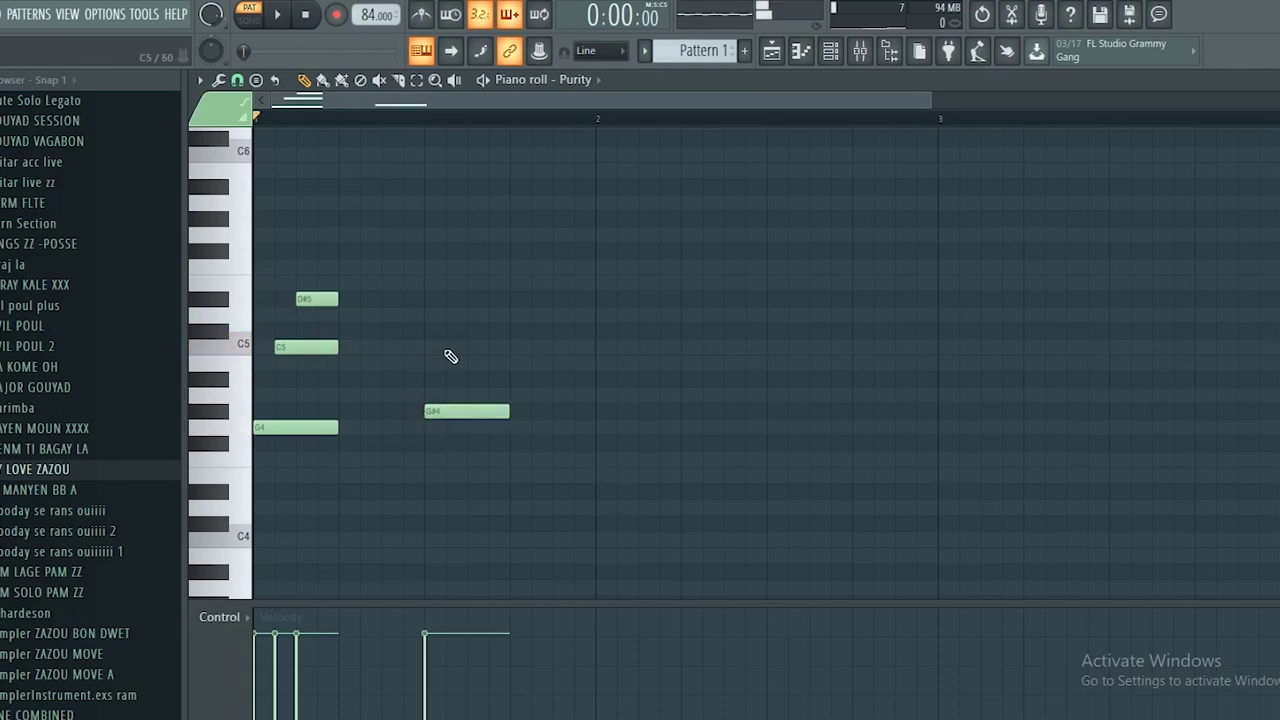
left_click(432, 347)
left_click_drag(443, 349, 466, 349)
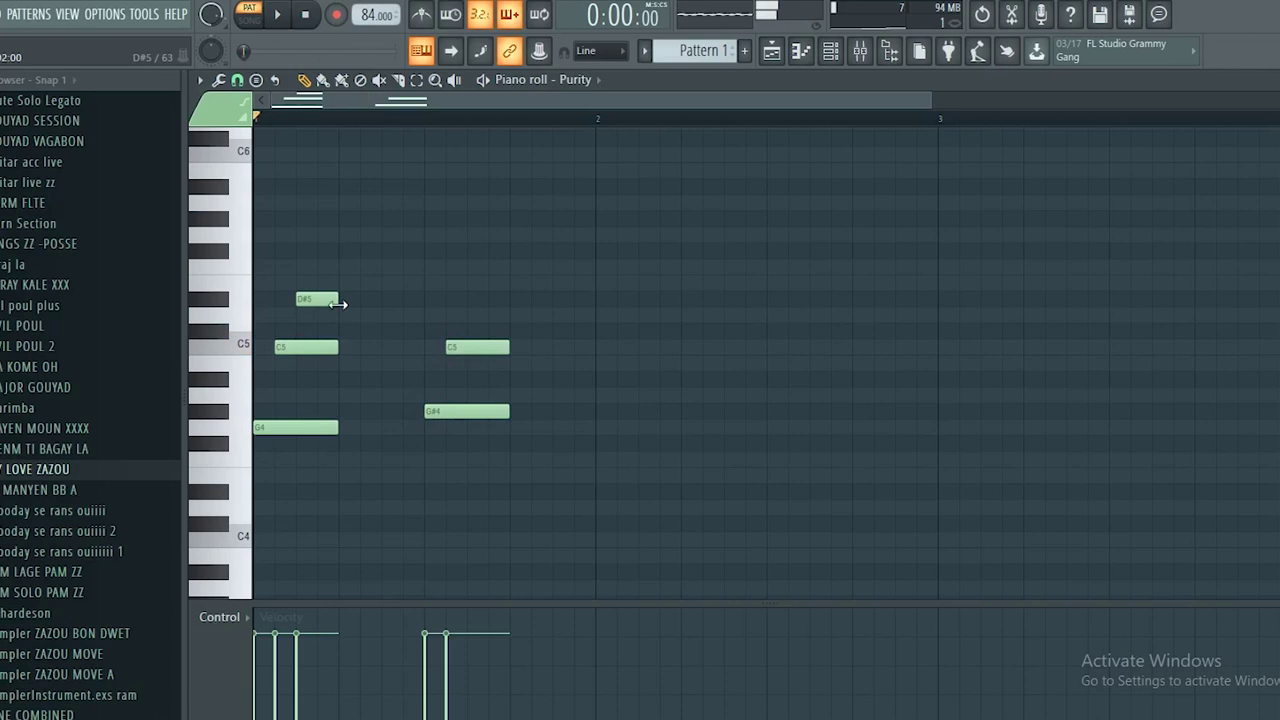
left_click(470, 301)
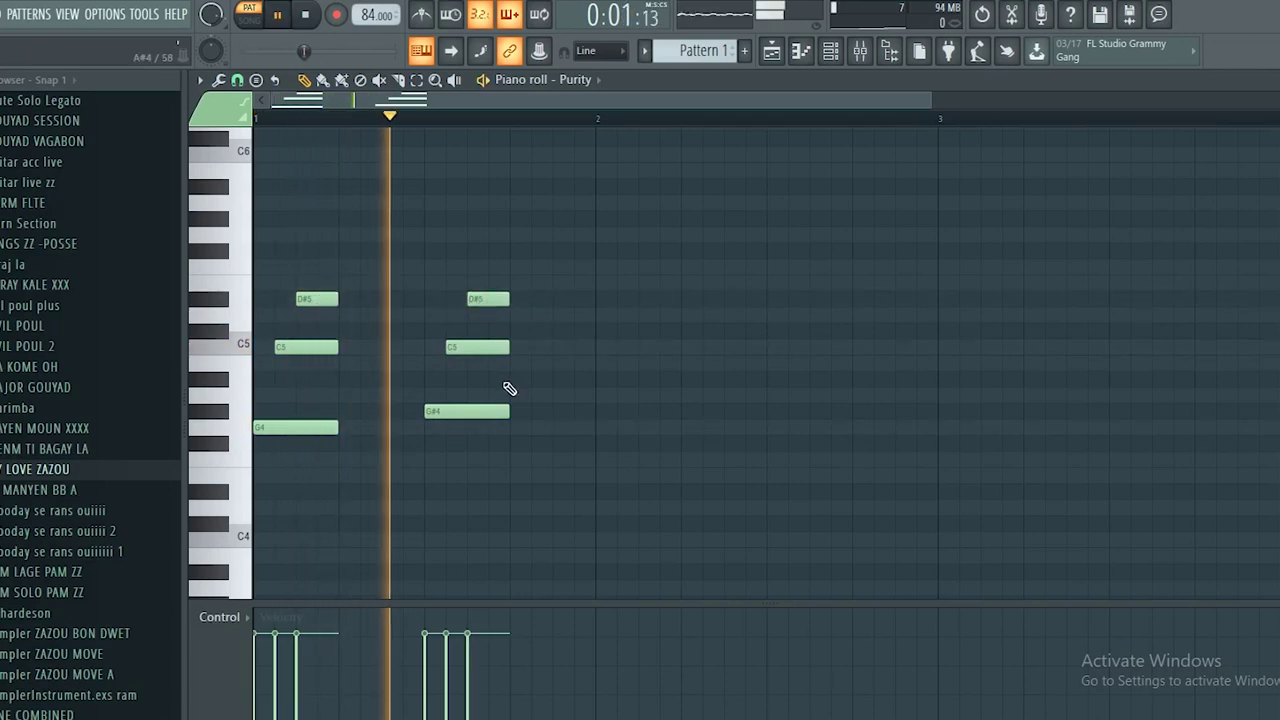
key("space")
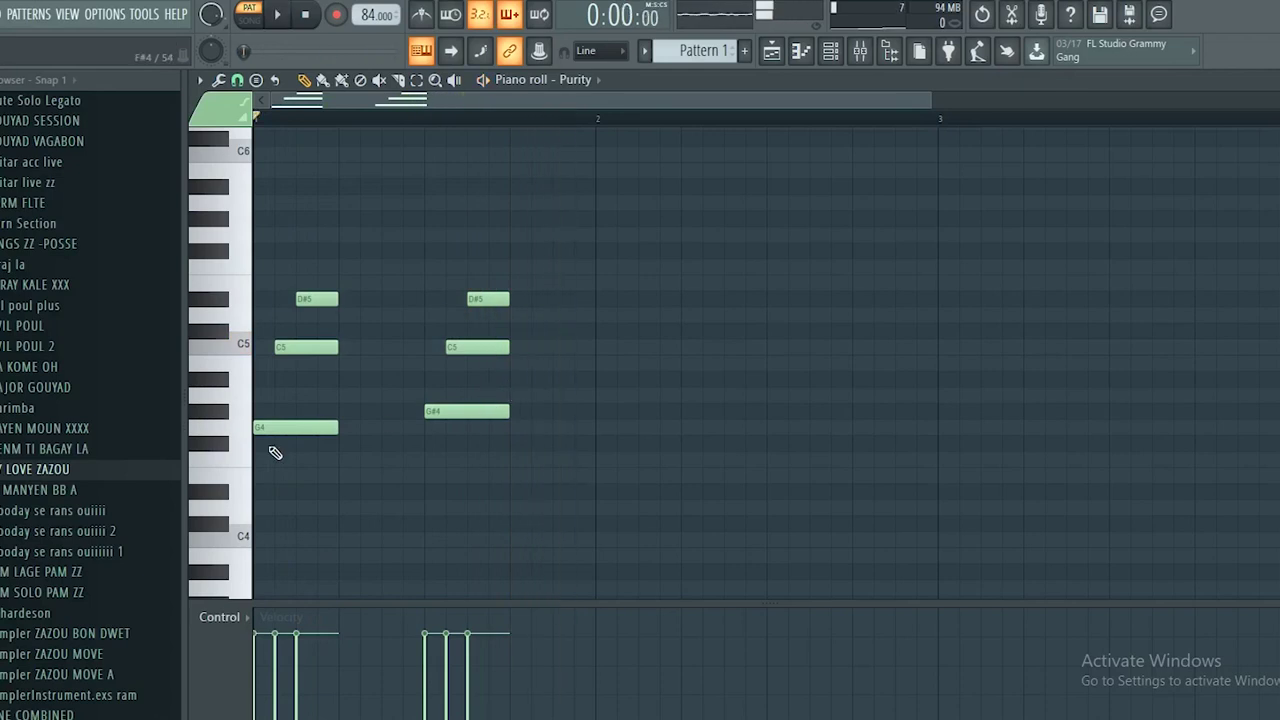
Draw a third staggered chord of G4, A#4 and D#5 at the start of bar 2 and play the pattern back.
left_click(244, 433)
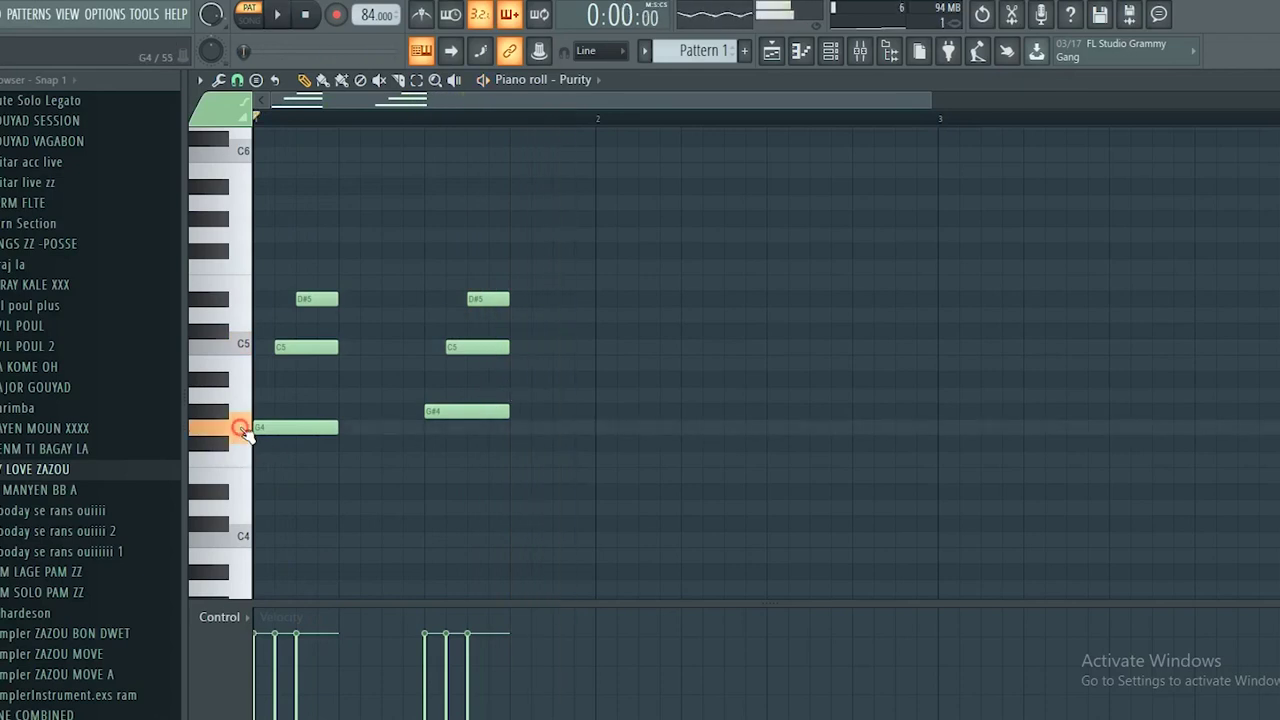
left_click(459, 415)
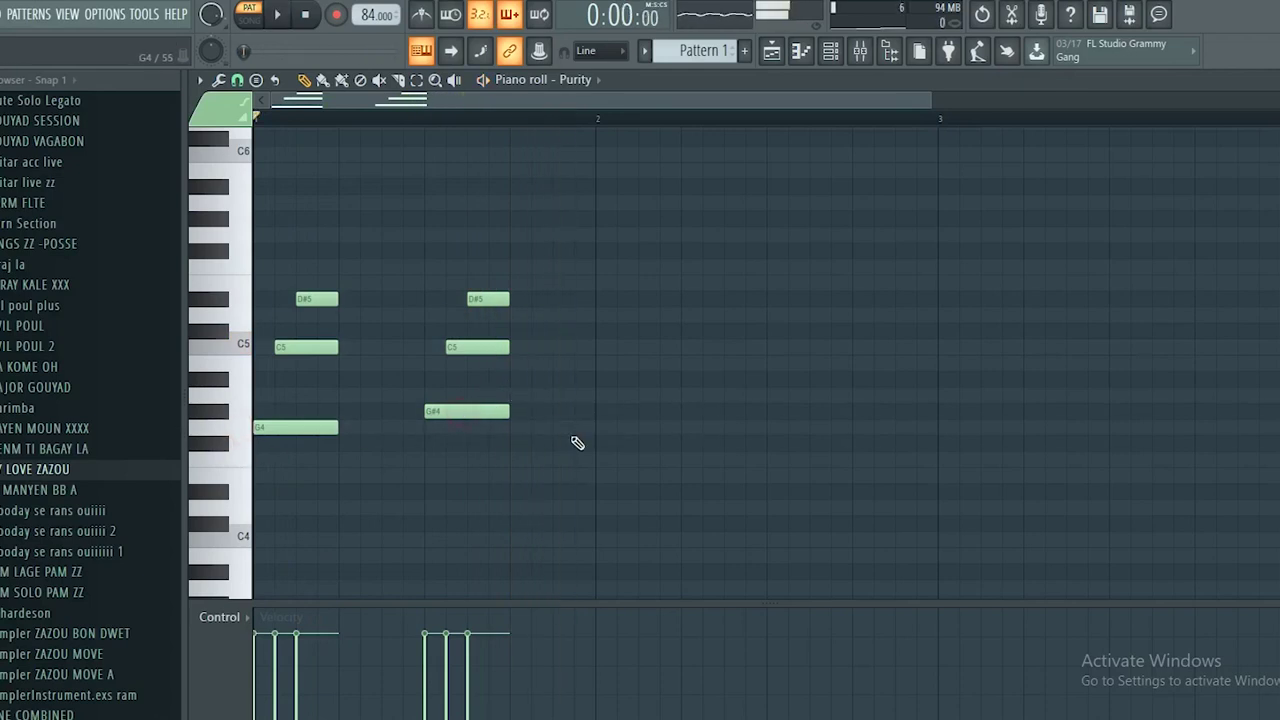
left_click(598, 428)
left_click(600, 427)
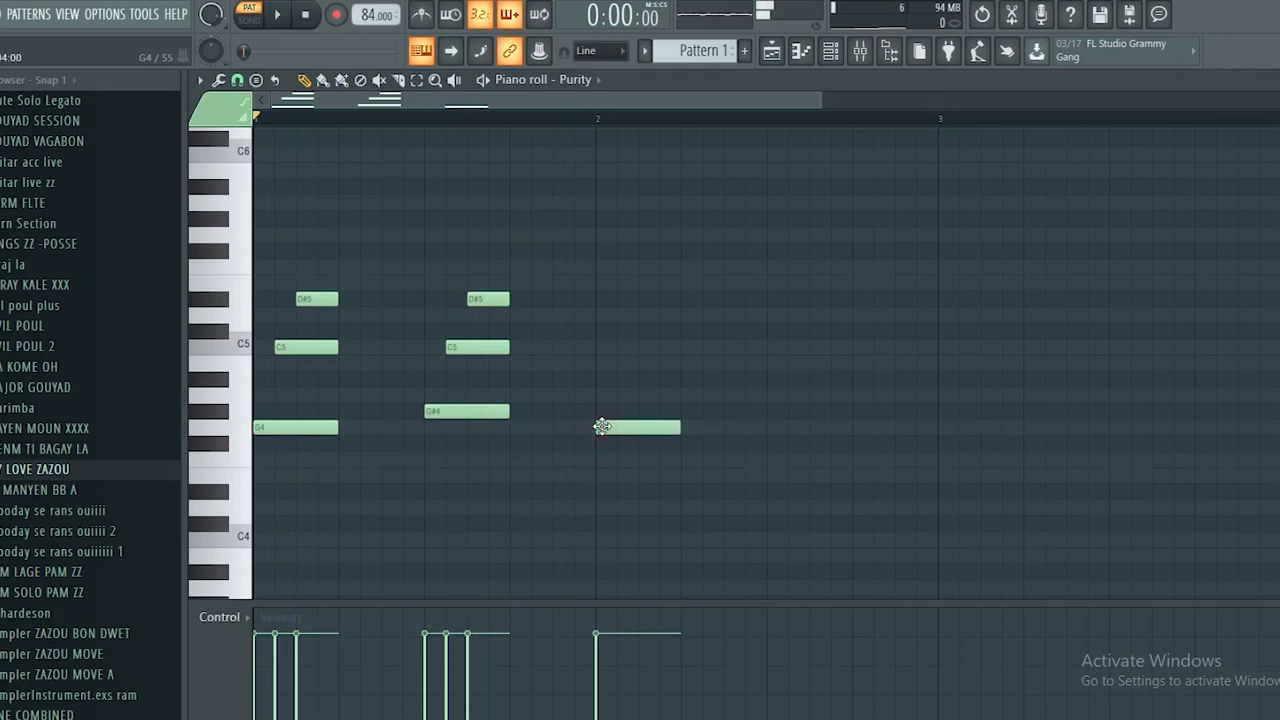
left_click(601, 379)
left_click_drag(622, 381, 637, 383)
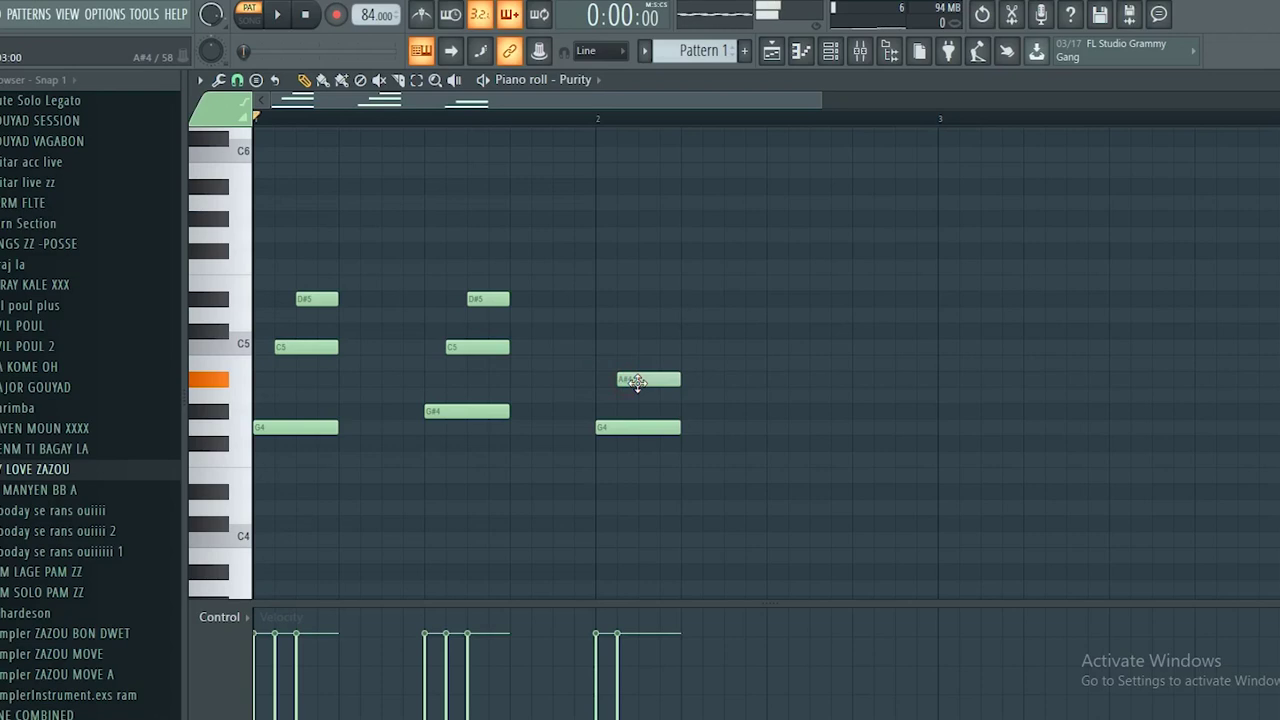
left_click(635, 300)
left_click_drag(640, 300, 661, 301)
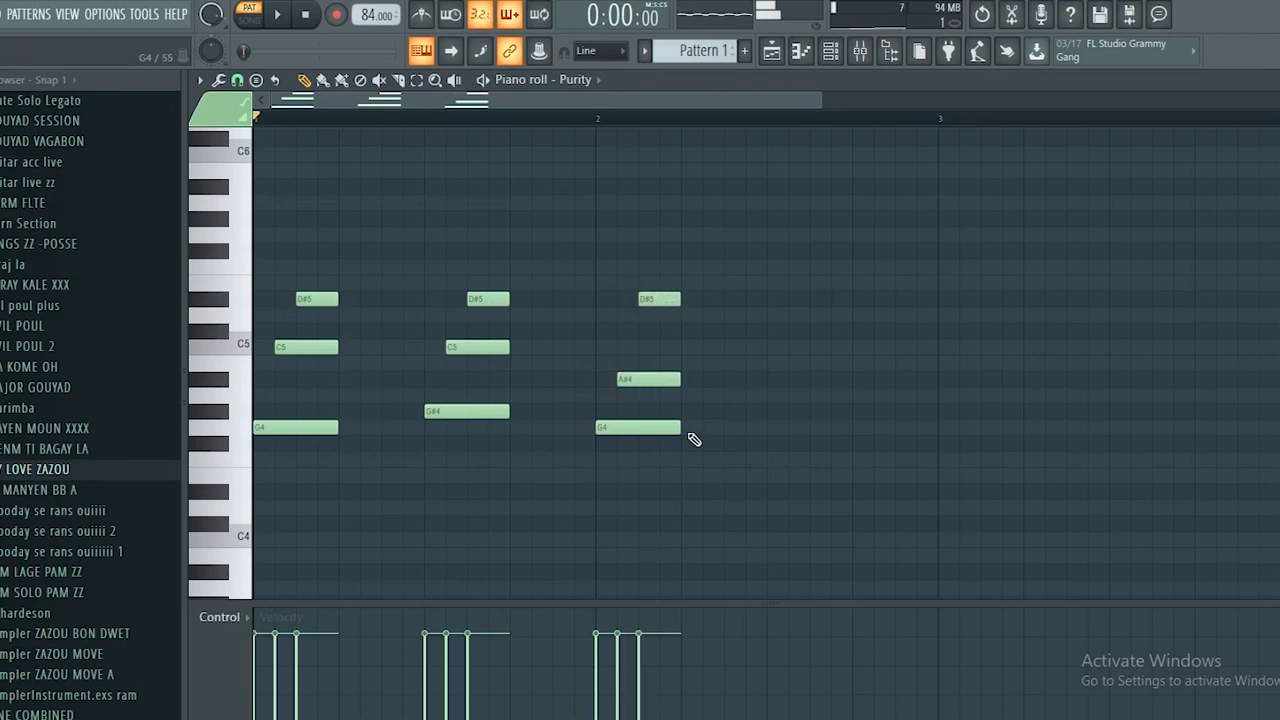
key("space")
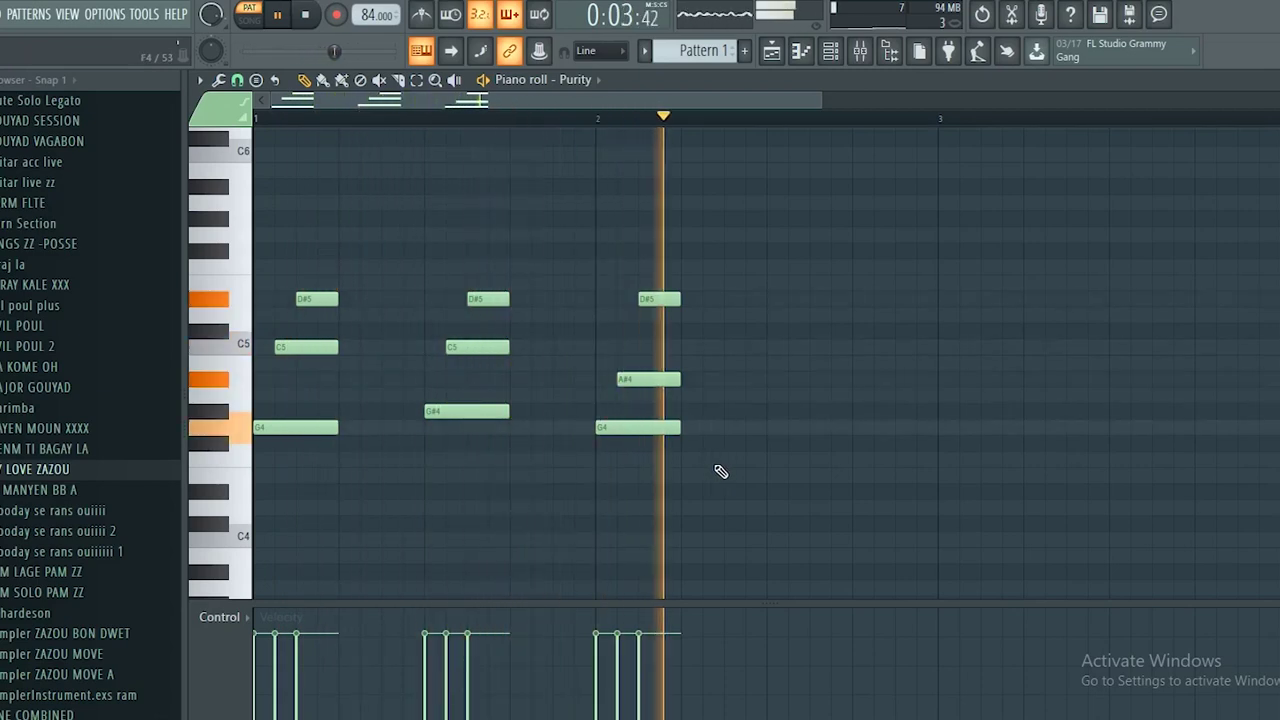
key("space")
Draw a fourth staggered chord of F4, A#4 and D5 on beat 3 of bar 2 and play the pattern back.
left_click(765, 460)
left_click_drag(781, 459, 803, 459)
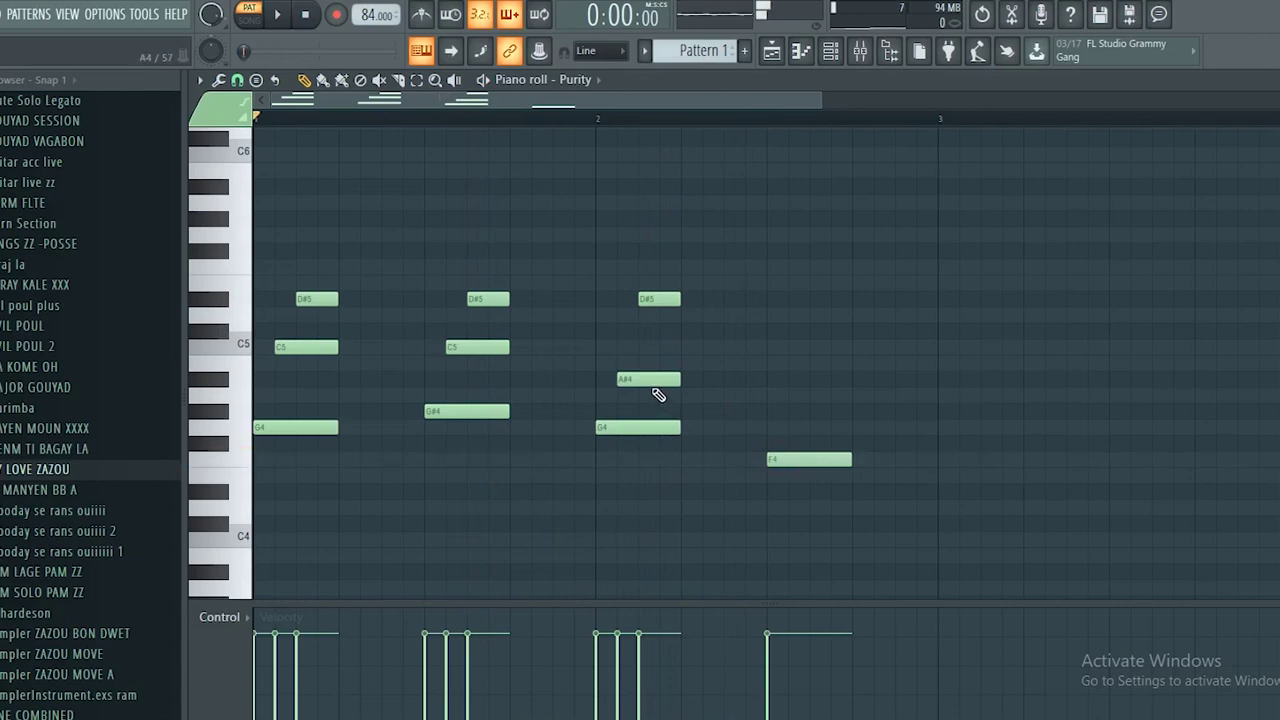
left_click(792, 379)
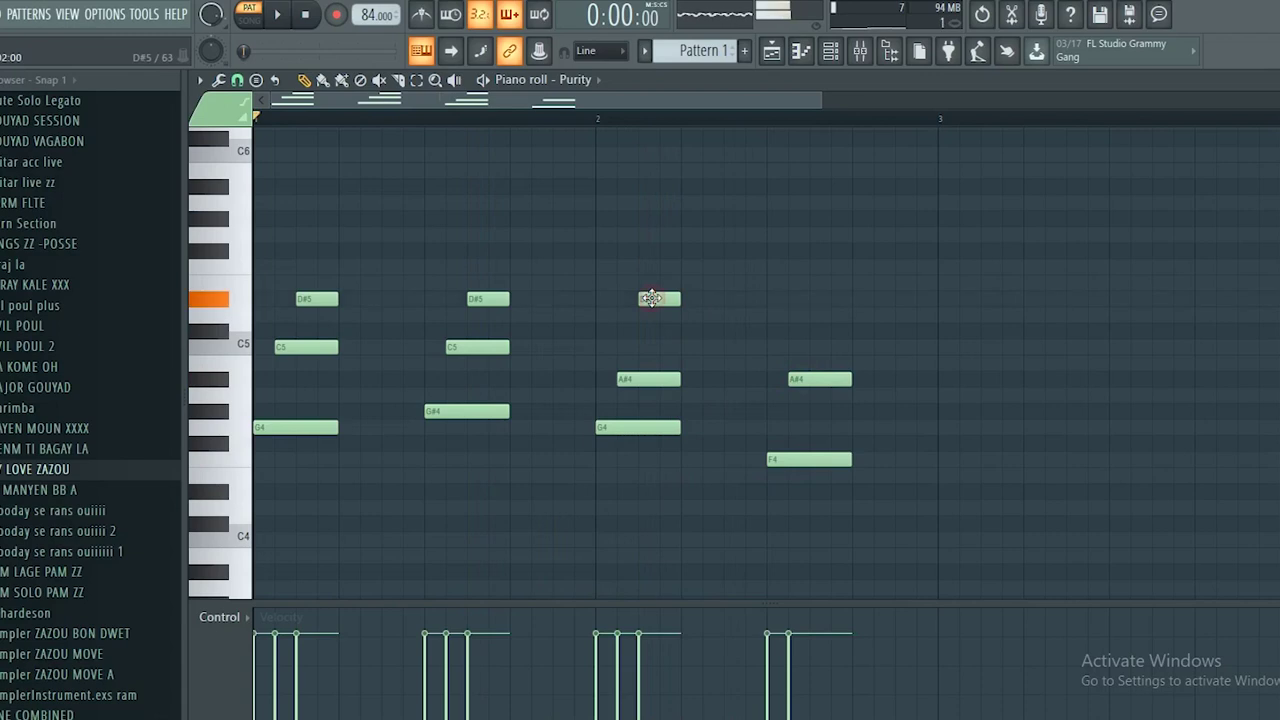
left_click(813, 330)
left_click_drag(824, 330, 826, 311)
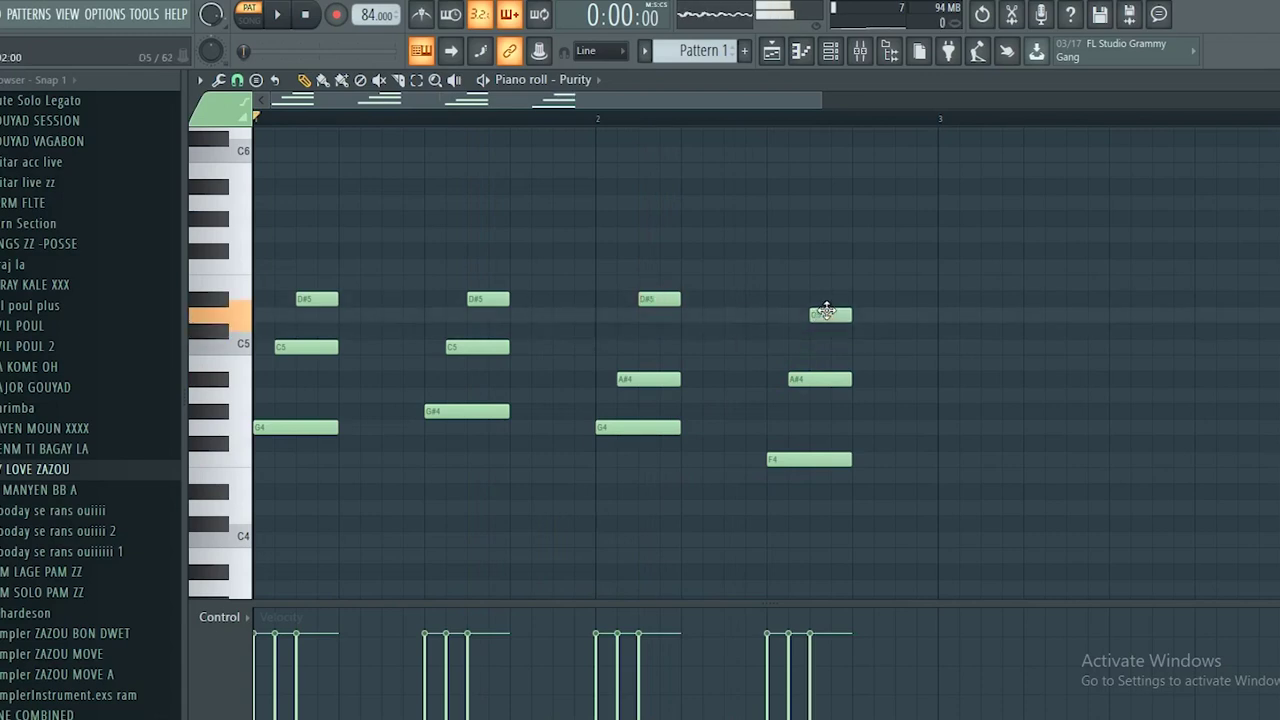
key("space")
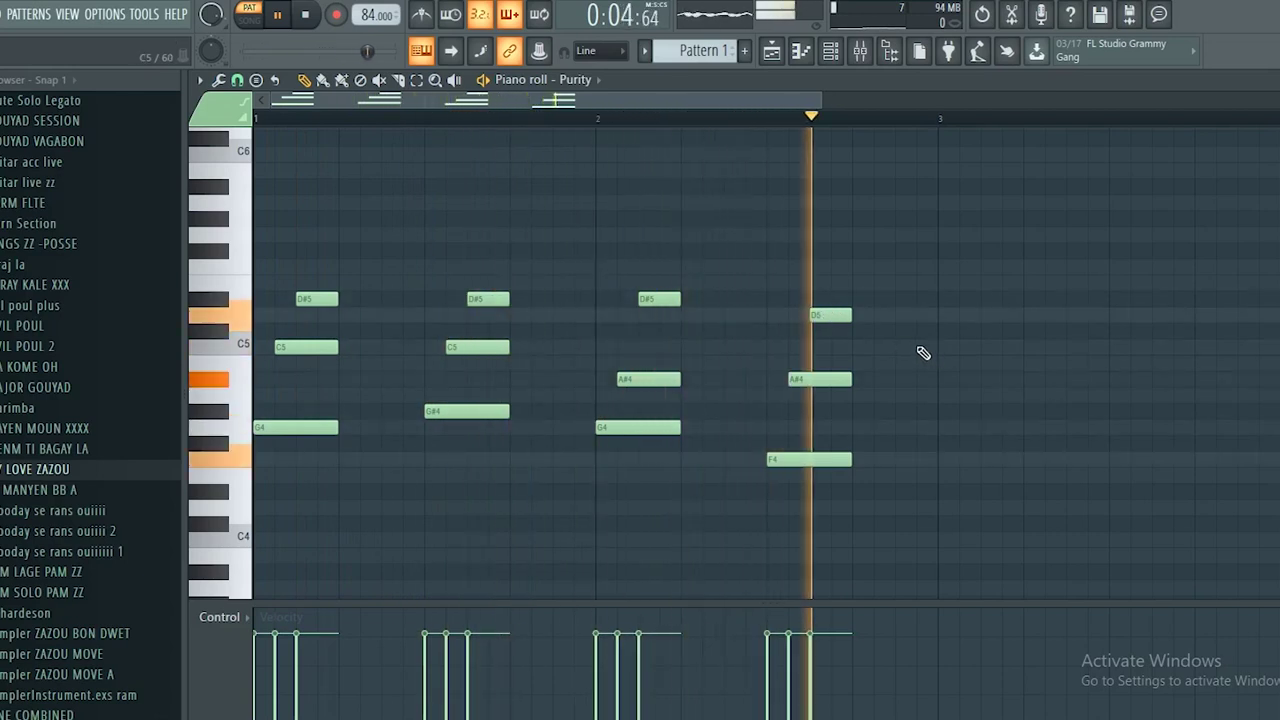
key("space")
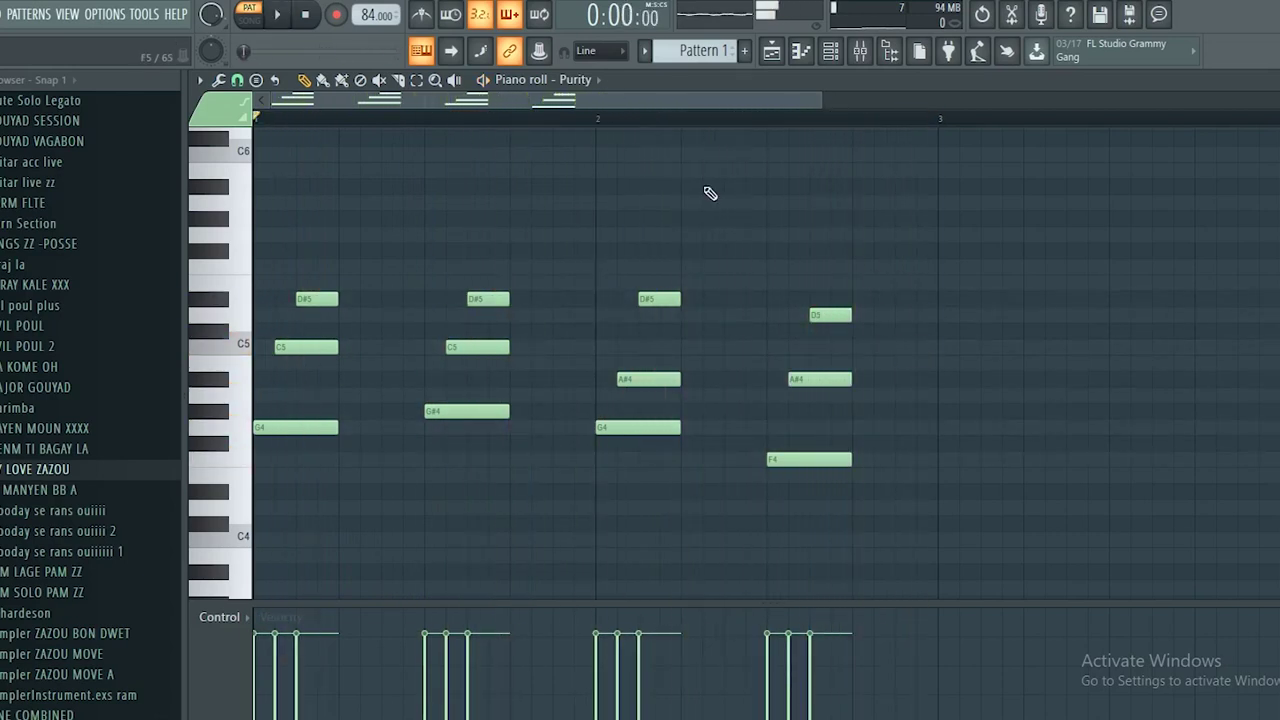
Duplicate the chords of bars 1 and 2 into bars 3 and 4, clear the selection and play the pattern.
left_click_drag(937, 128, 260, 190)
left_click(932, 124)
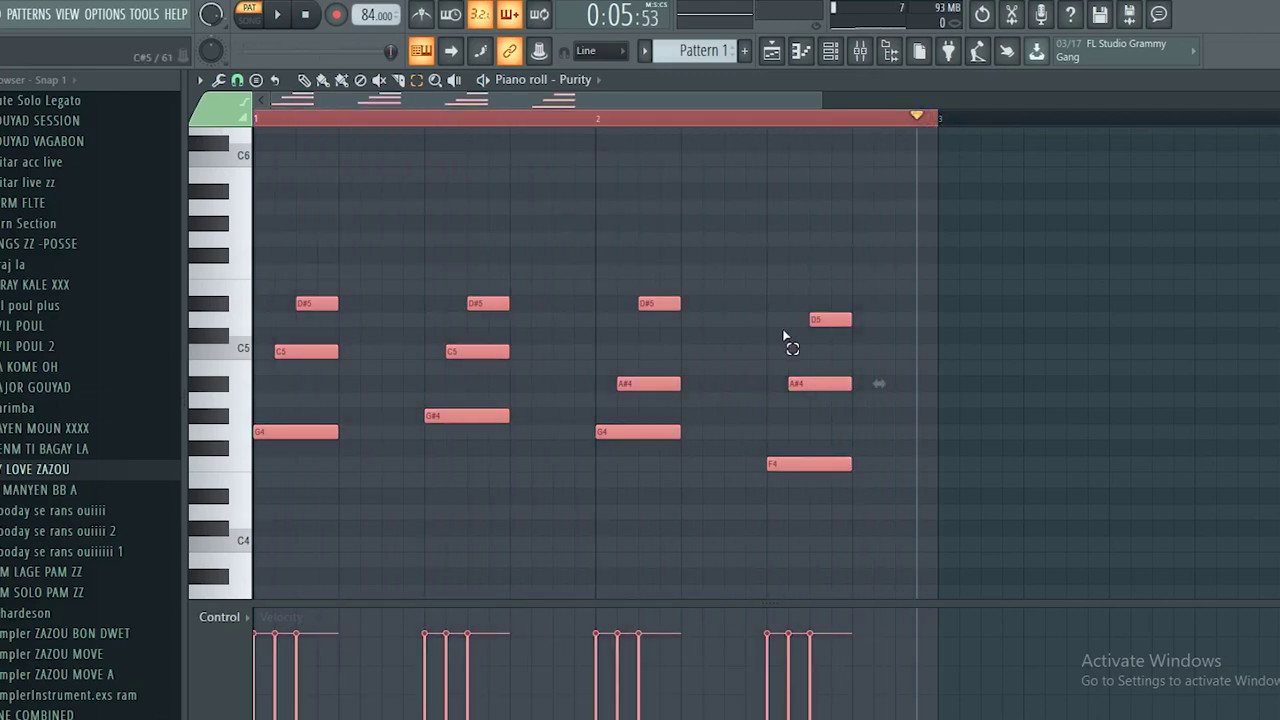
key("ctrl+b")
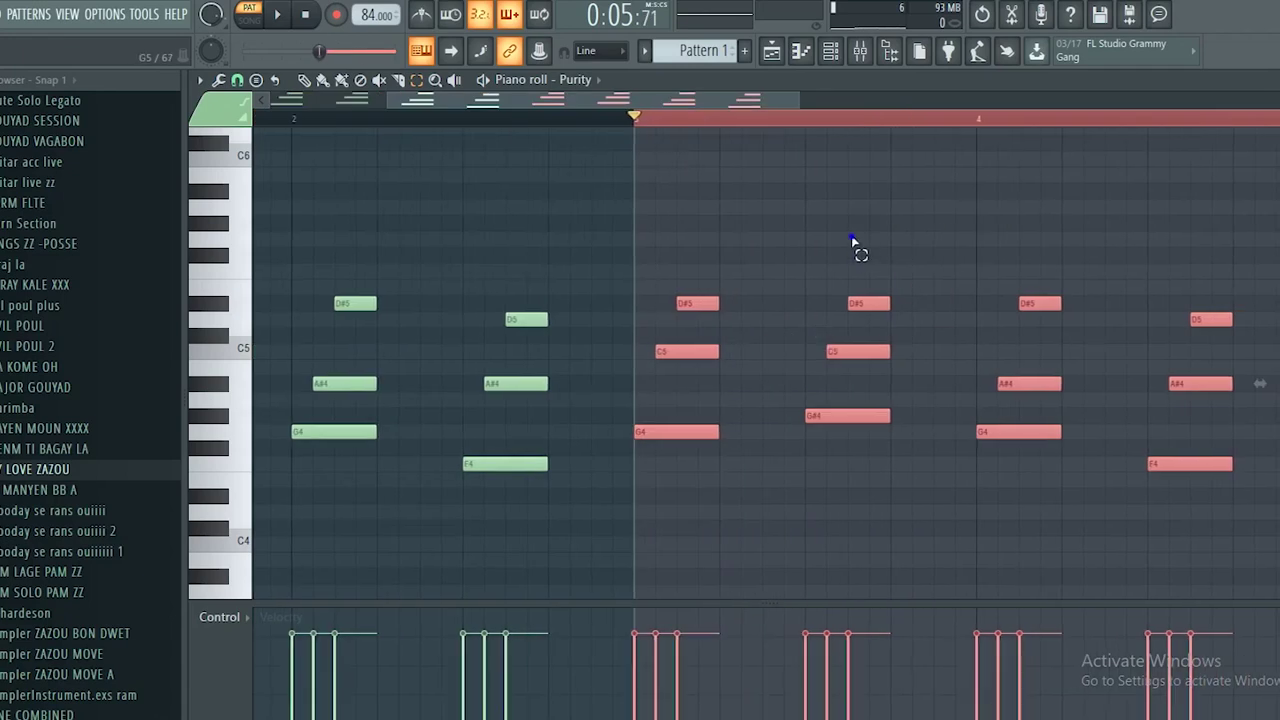
left_click(650, 205)
key("space")
key("space")
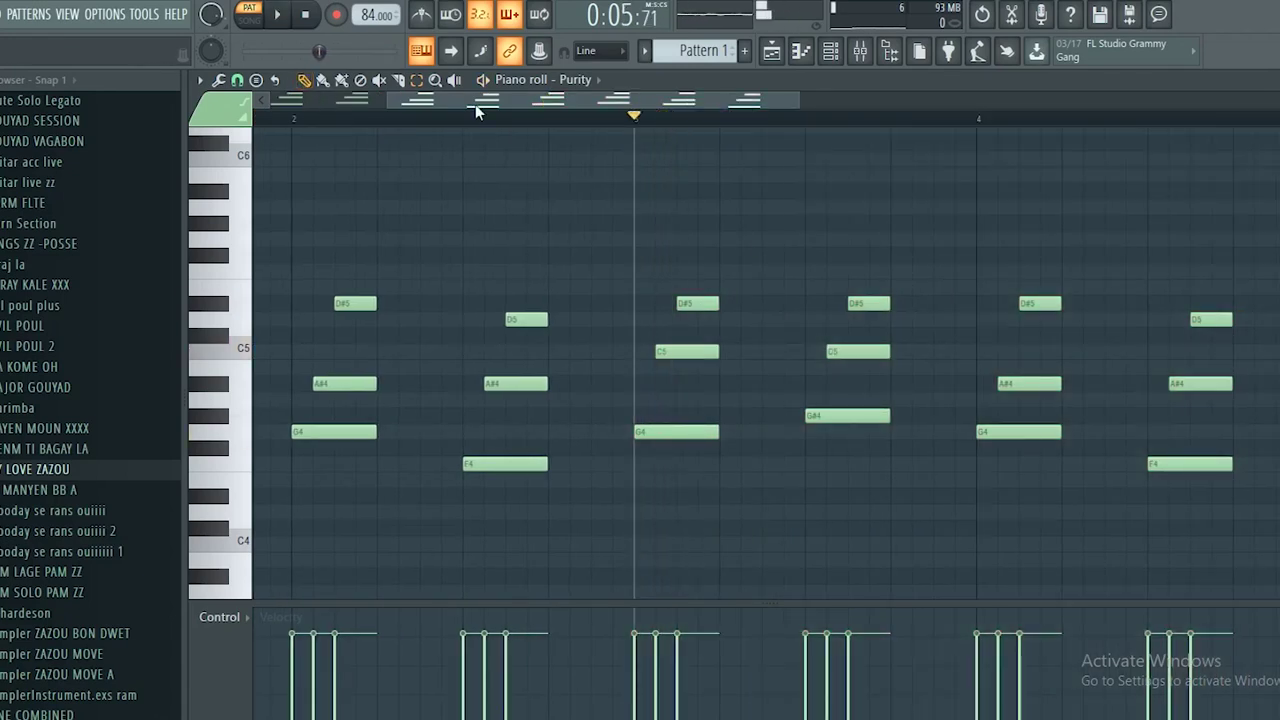
key("space")
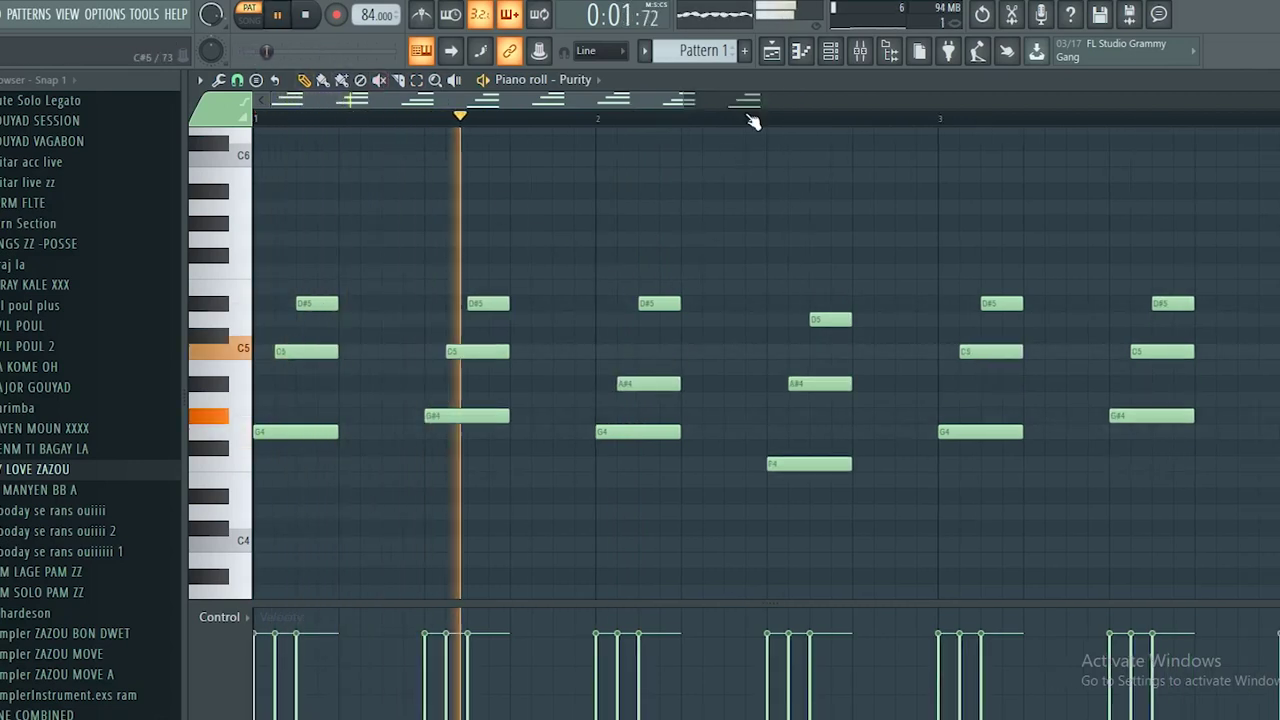
Place Pattern 1 at bar 1 of Track 1 in the playlist and play the arrangement in song mode.
key("F5")
left_click(462, 162)
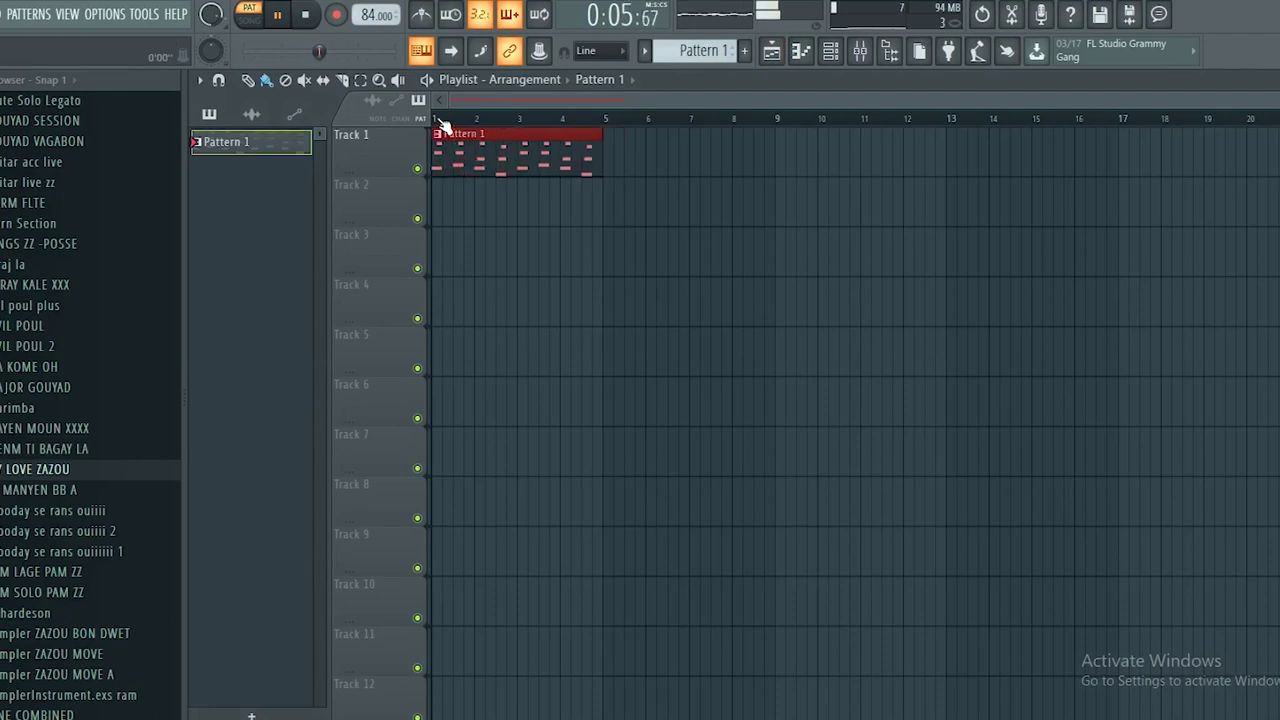
key("l")
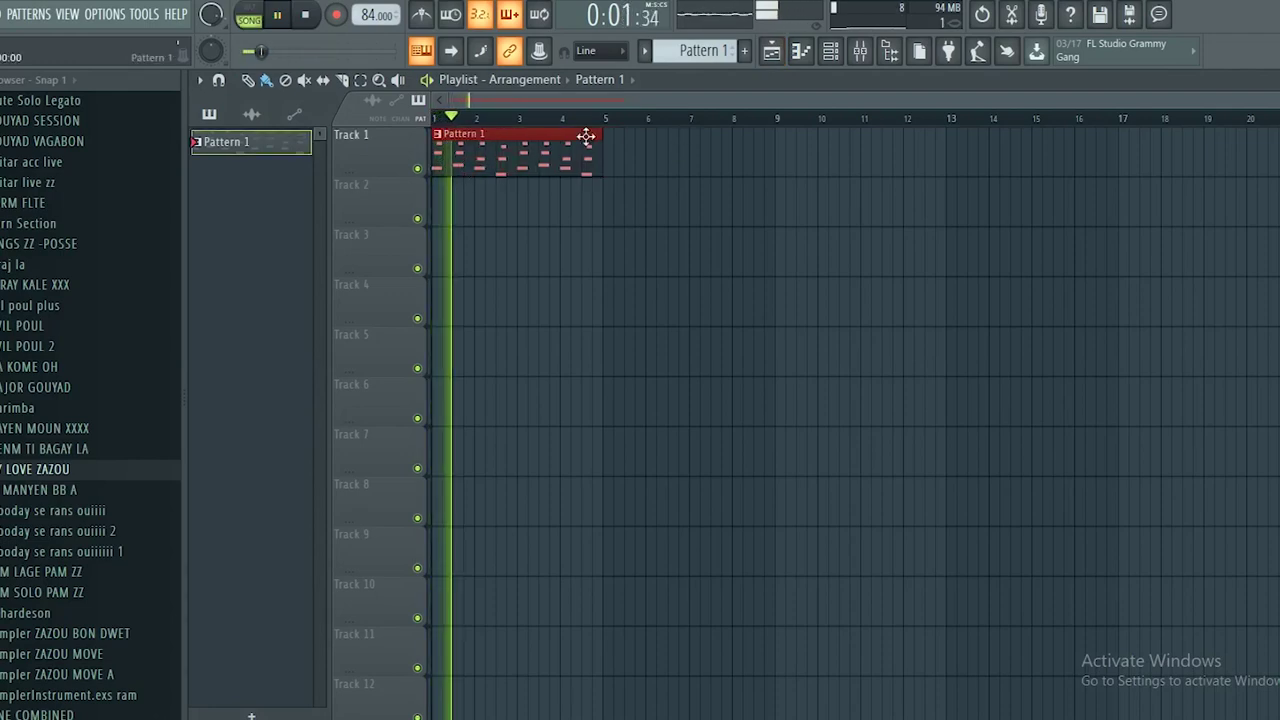
key("space")
key("space")
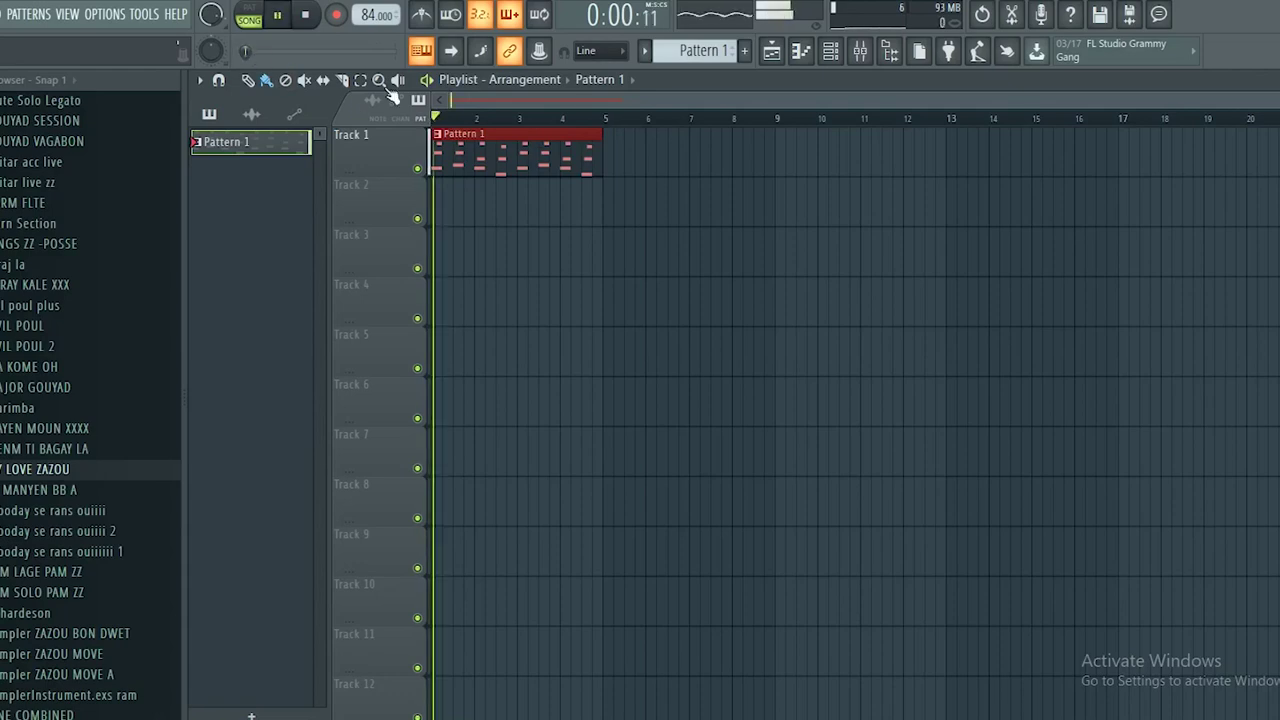
Create Pattern 2 and place it at bar 1 of Track 2 in the playlist.
left_click(744, 50)
left_click(441, 201)
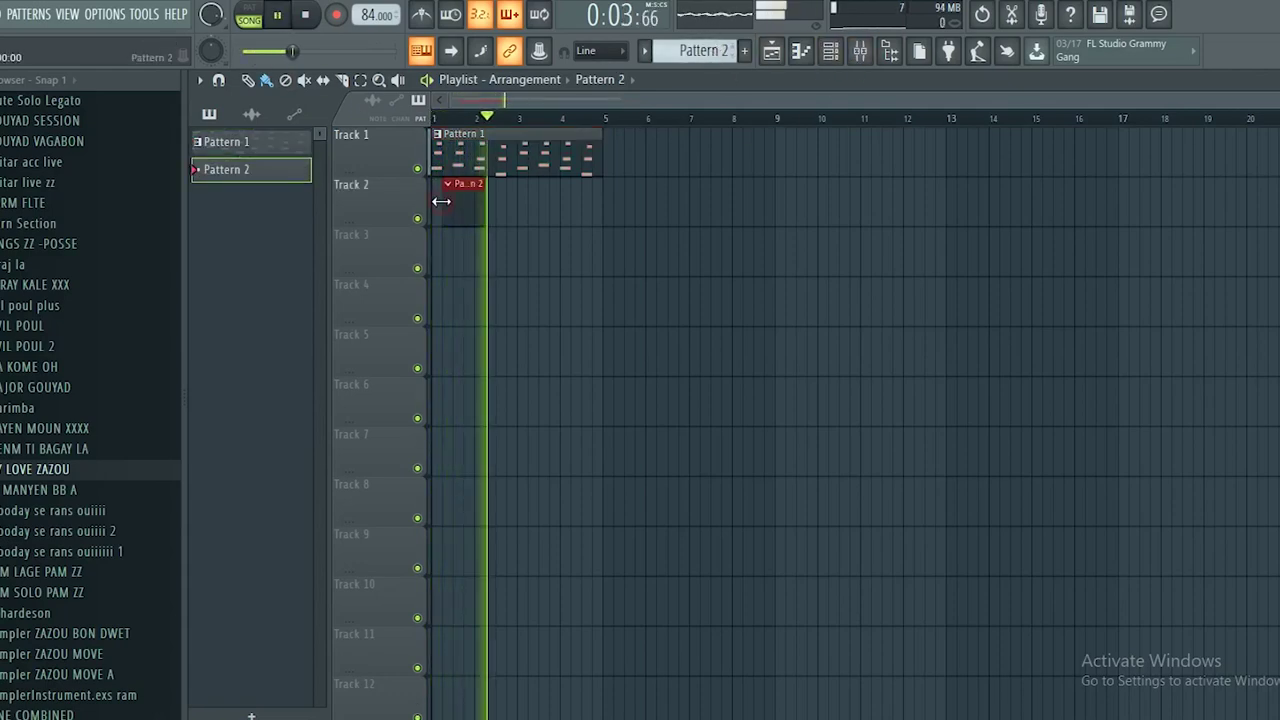
left_click_drag(468, 203, 442, 203)
Add a second Purity instrument channel to the channel rack for Pattern 2.
left_click(834, 52)
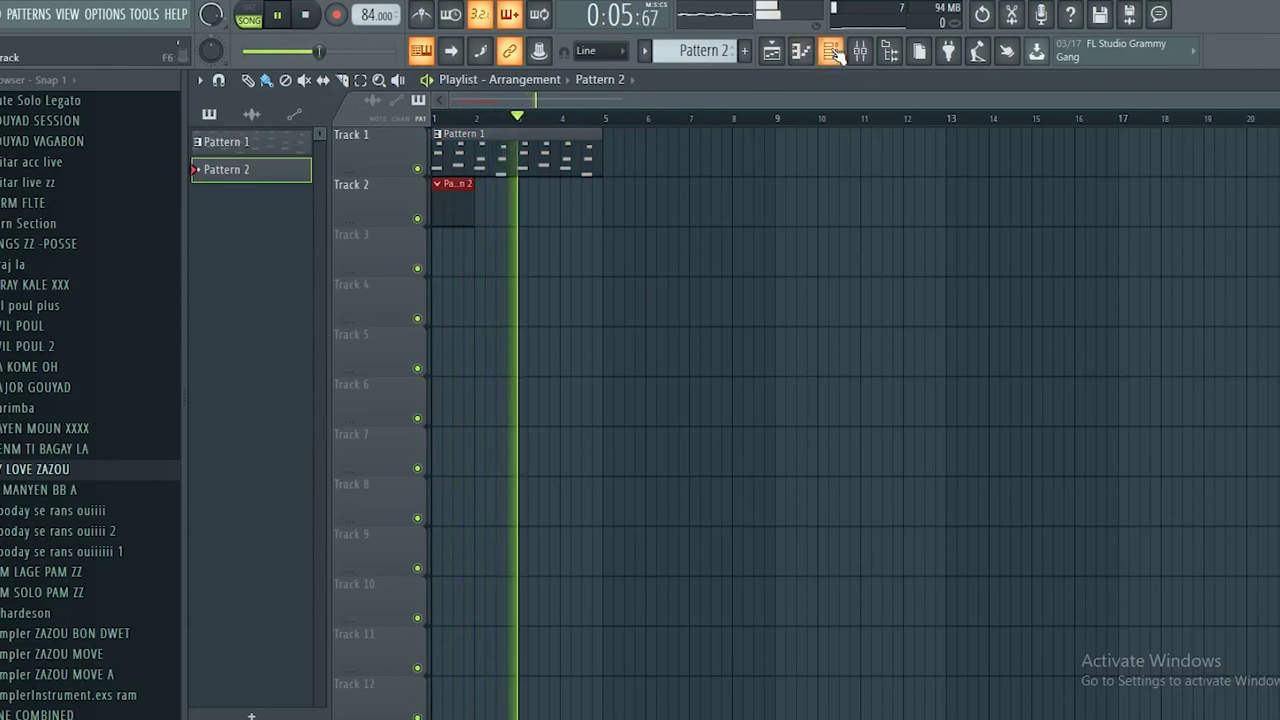
left_click(612, 296)
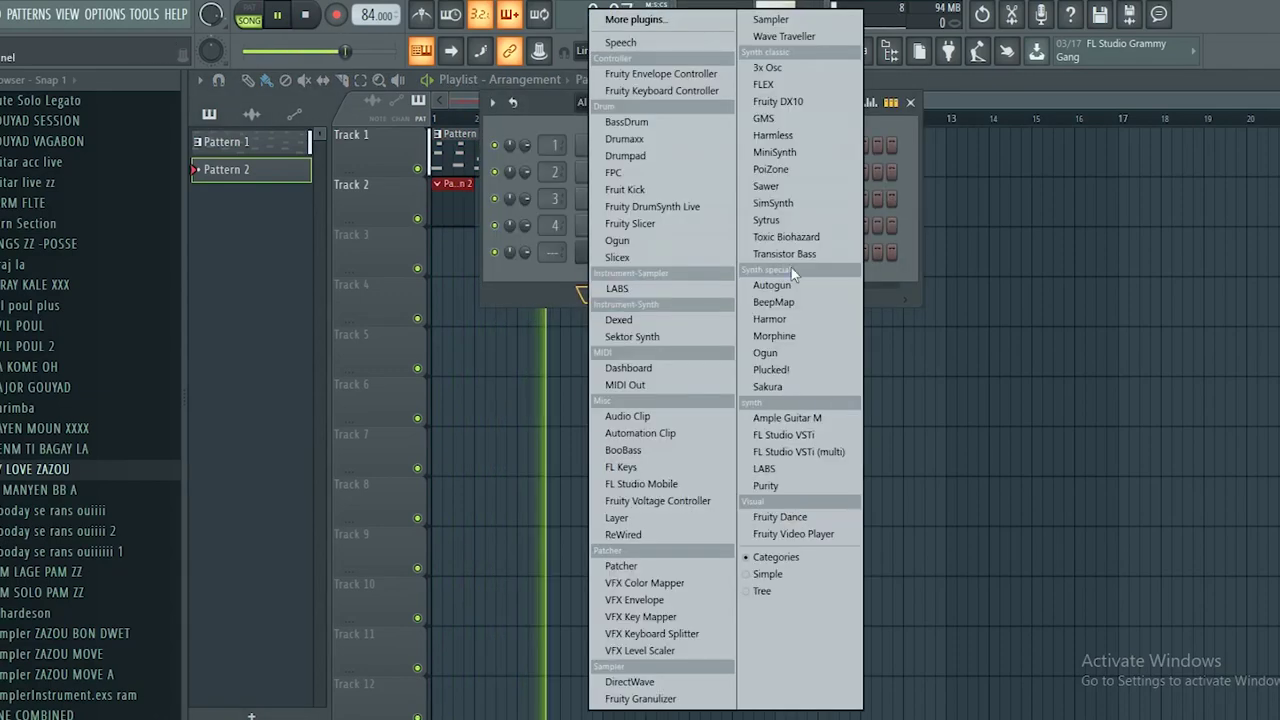
left_click(781, 486)
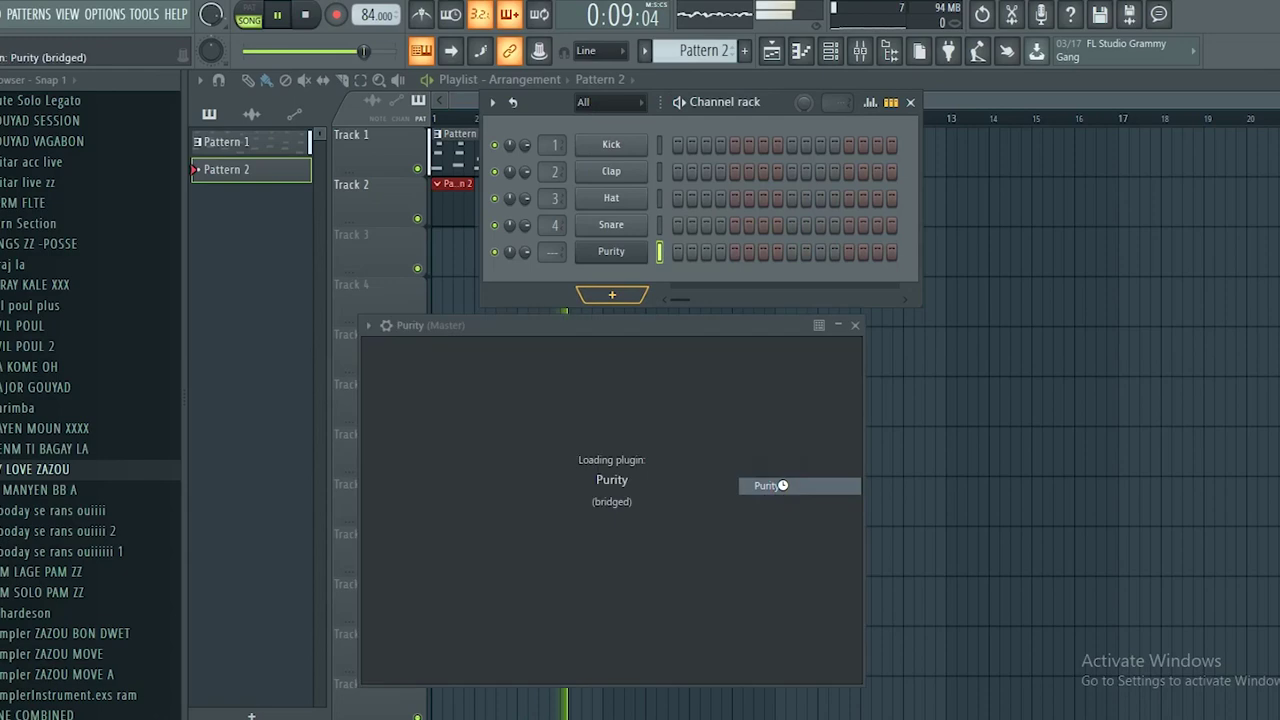
left_click(781, 486)
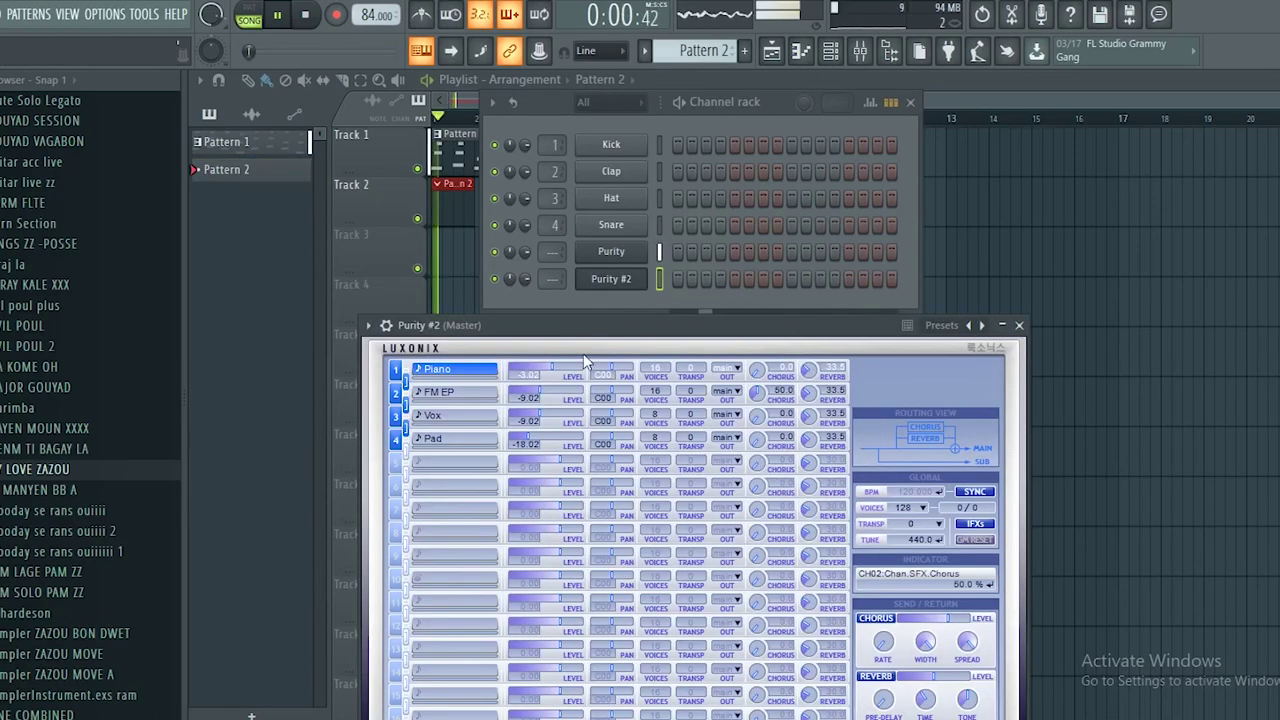
Load the Warm Pad preset from the GM Normal category into Purity #2 and close the plugin window.
left_click(658, 333)
left_click_drag(670, 310, 673, 272)
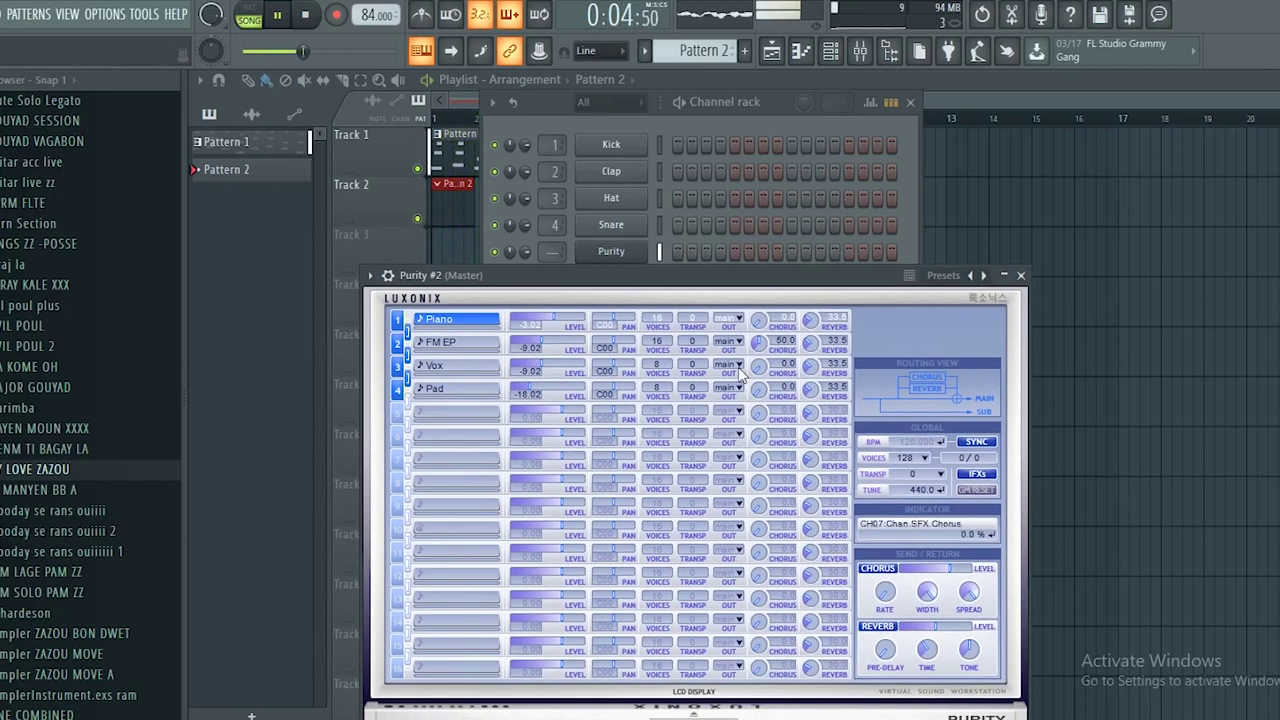
left_click_drag(764, 268, 786, 205)
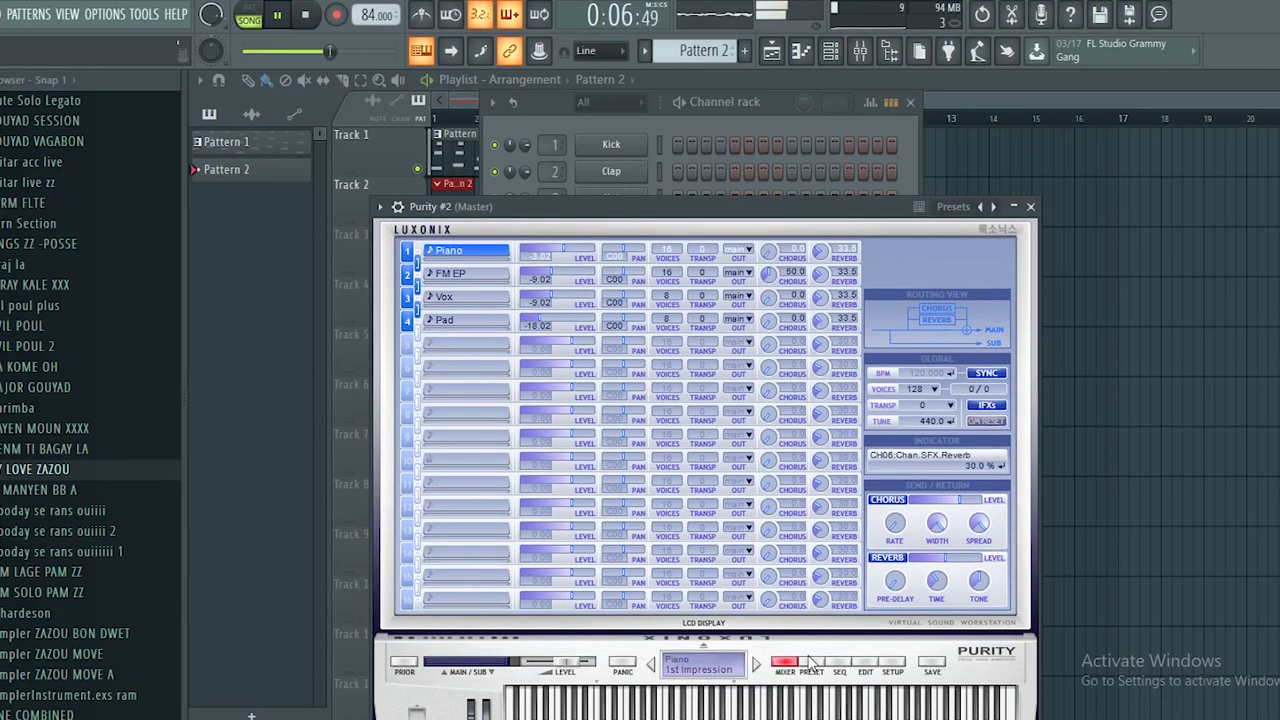
left_click(808, 670)
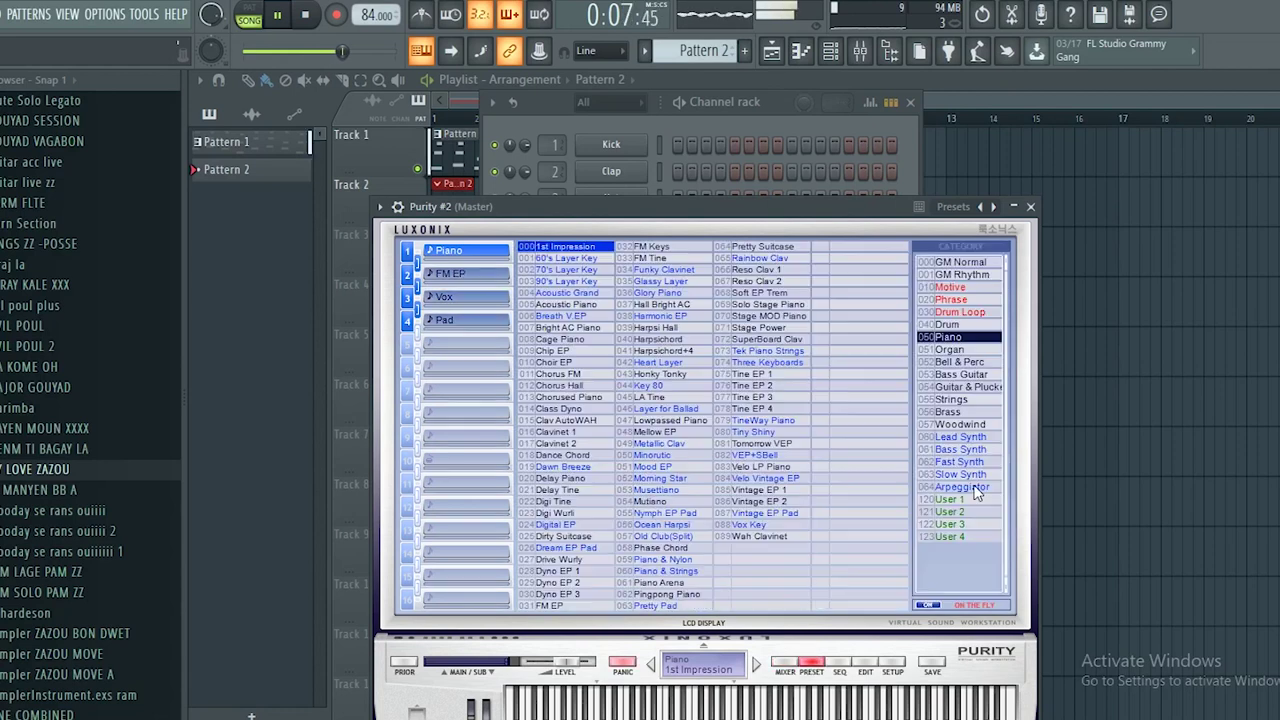
left_click(962, 262)
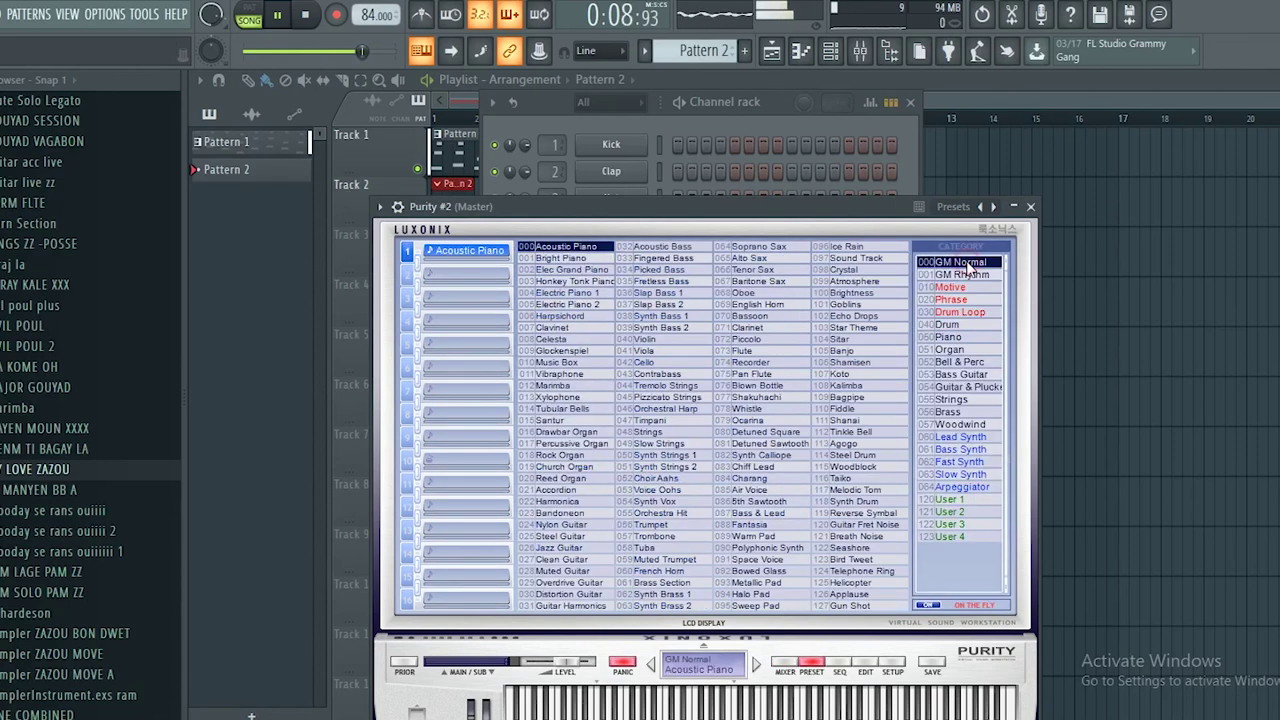
left_click(763, 538)
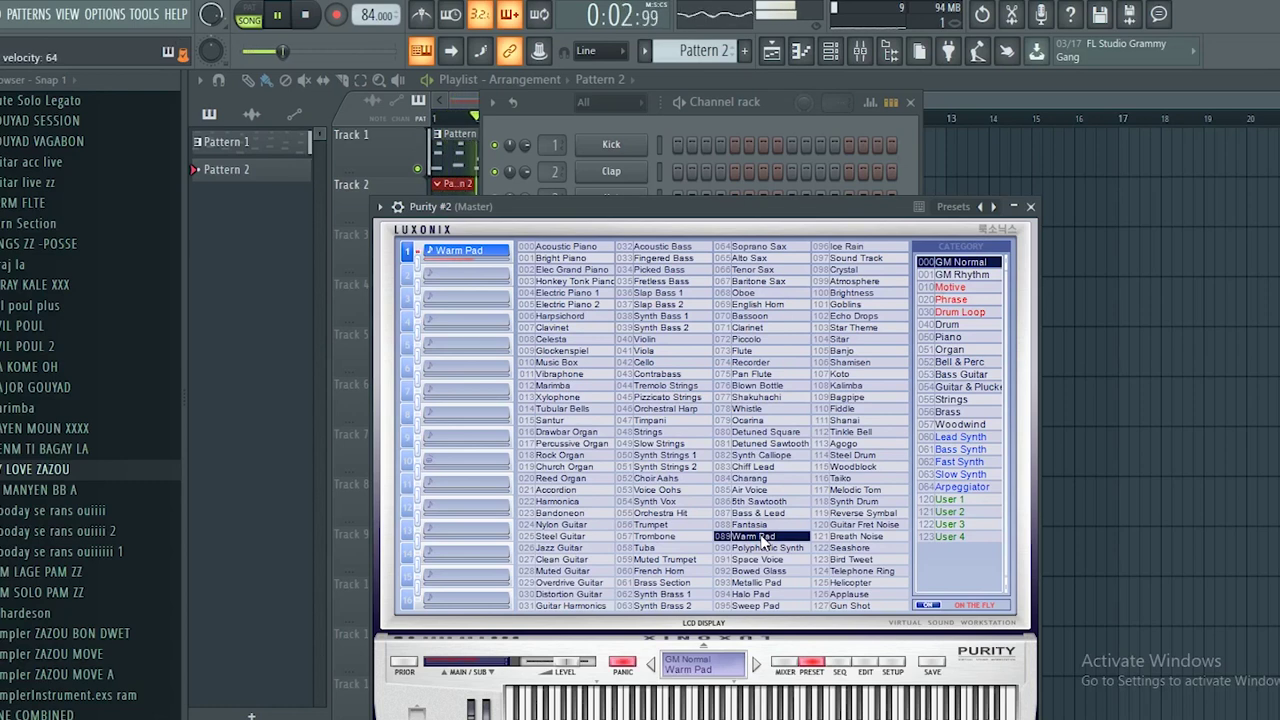
left_click(1030, 206)
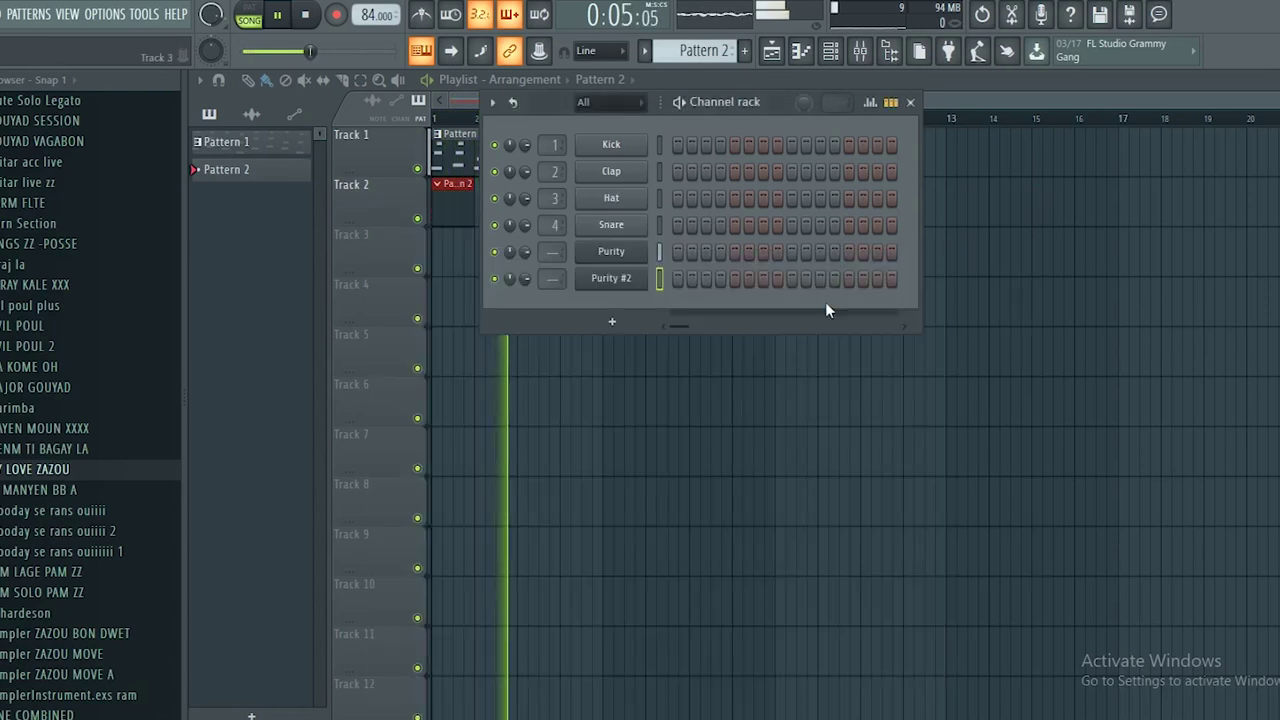
Stop the playback and open the piano roll of the Purity #2 channel.
key("space")
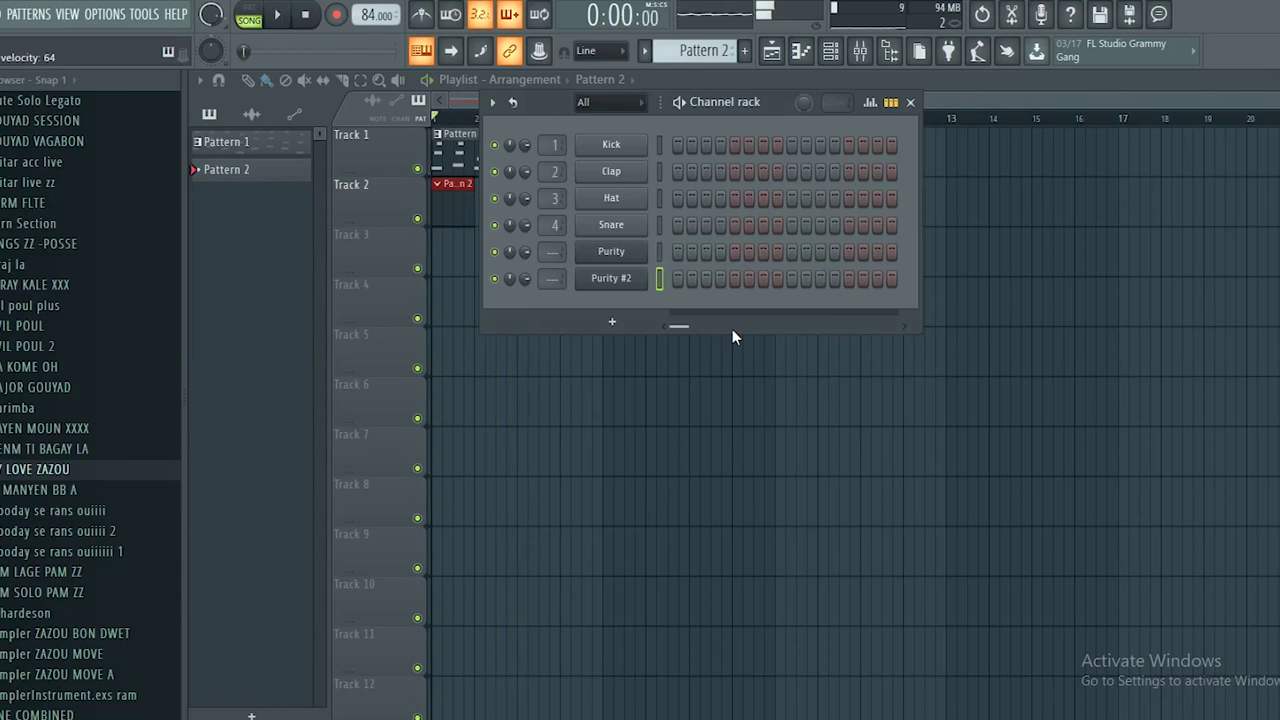
right_click(631, 281)
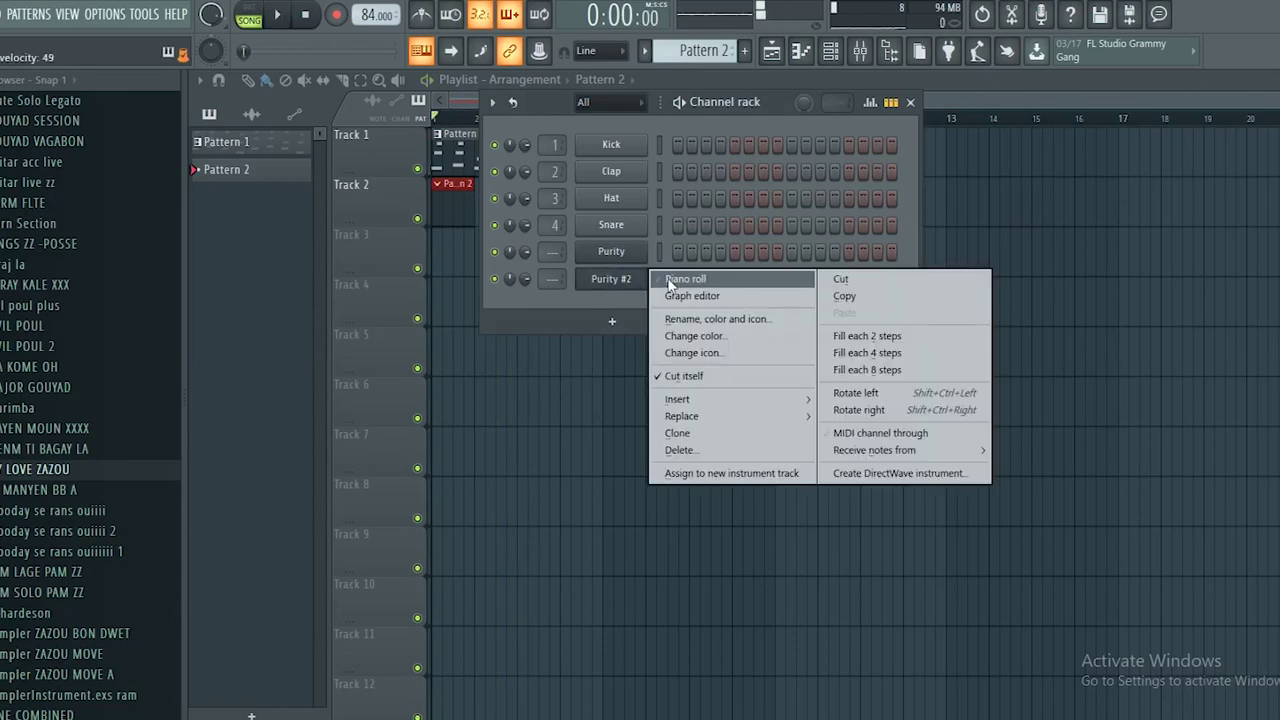
left_click(673, 281)
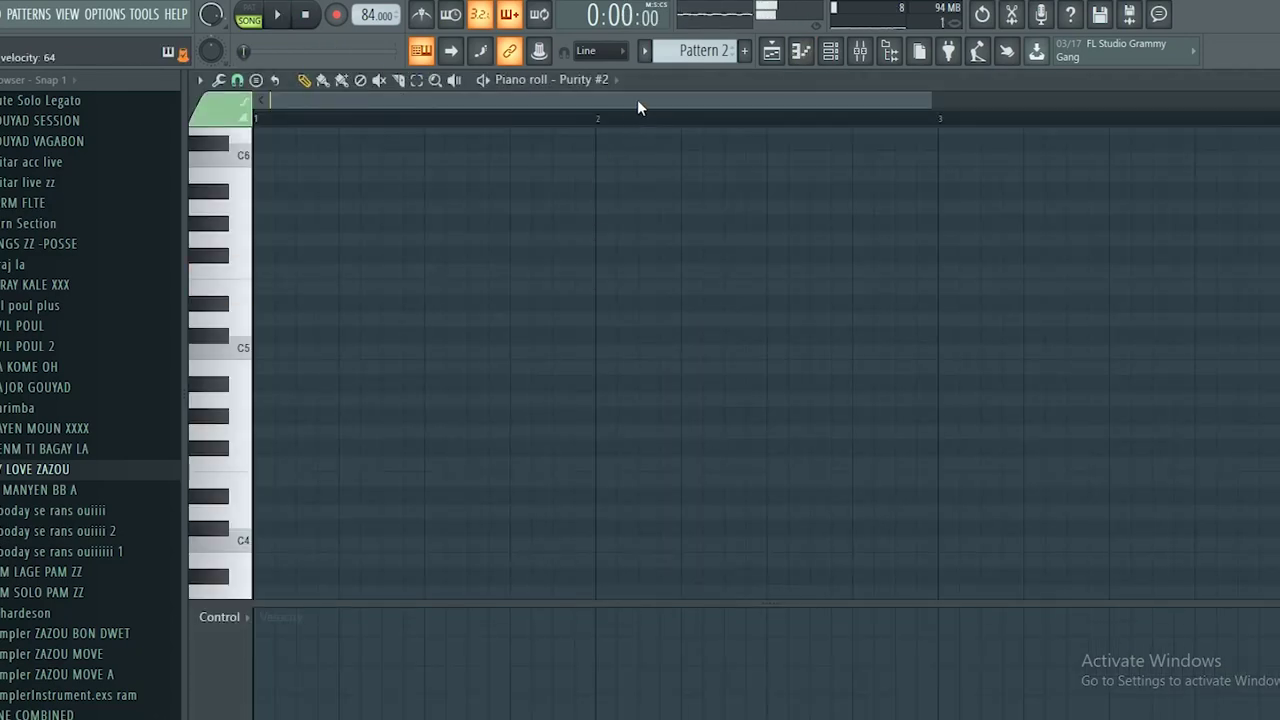
scroll(249, 390, "down", 2)
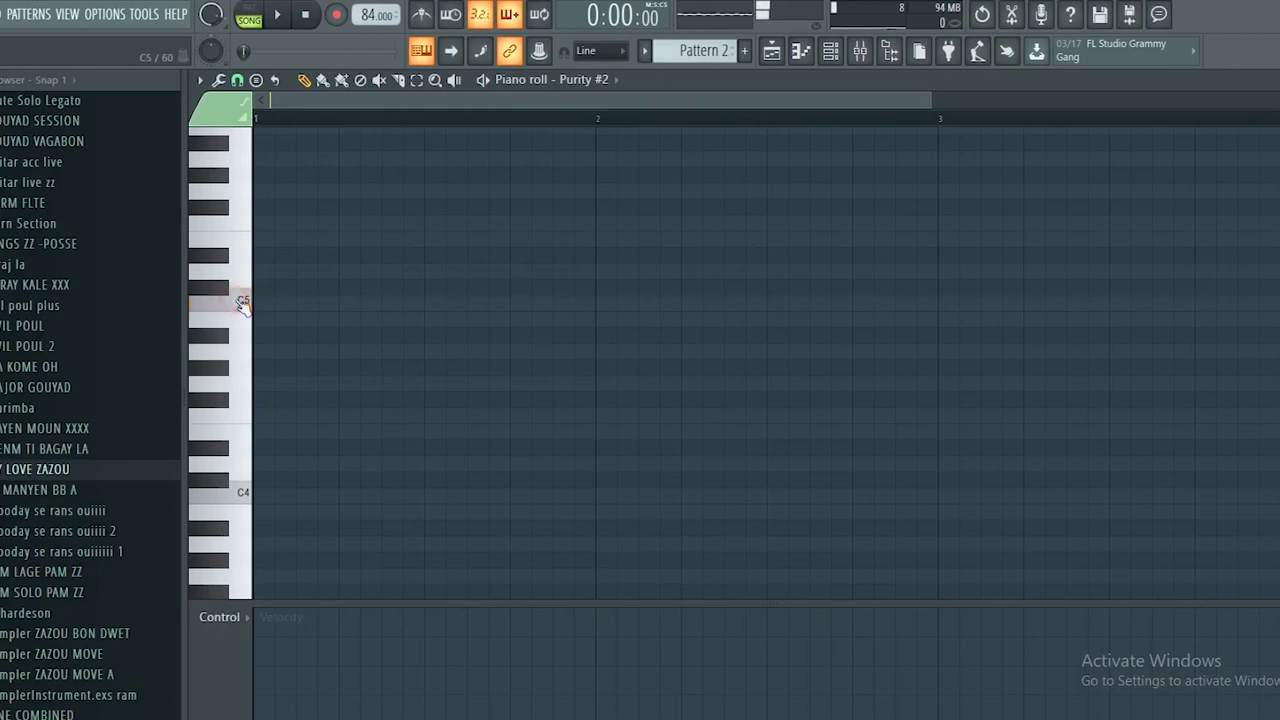
scroll(250, 305, "up", 2)
Draw a first block chord of C5, D#5 and G5, seven steps long, at the start of bar 1 and play it back.
left_click(262, 352)
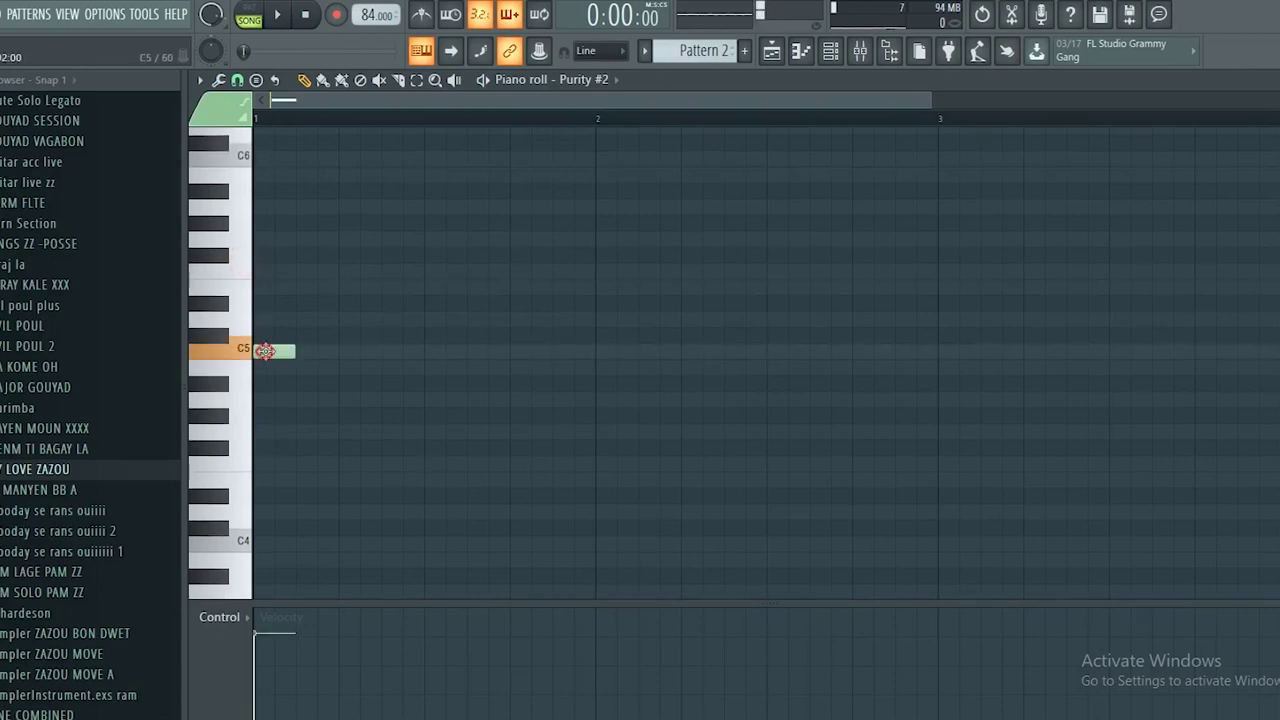
left_click_drag(290, 352, 391, 366)
left_click(329, 350)
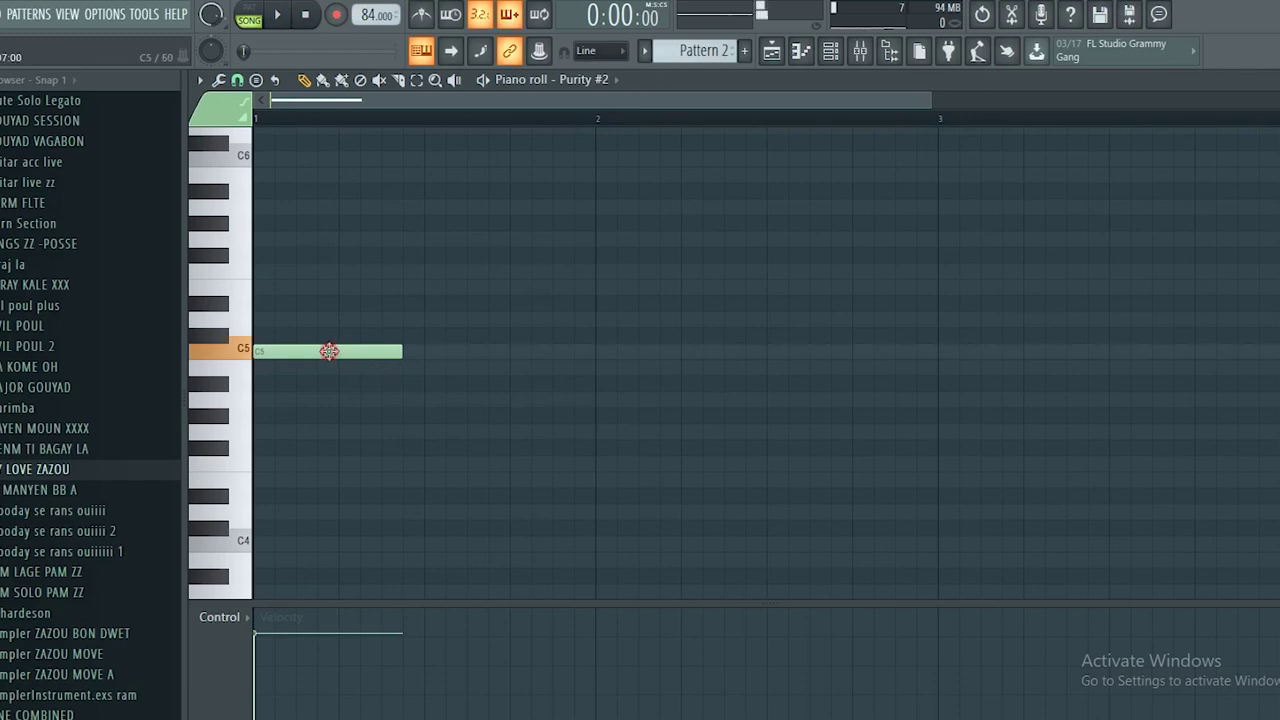
left_click(266, 304)
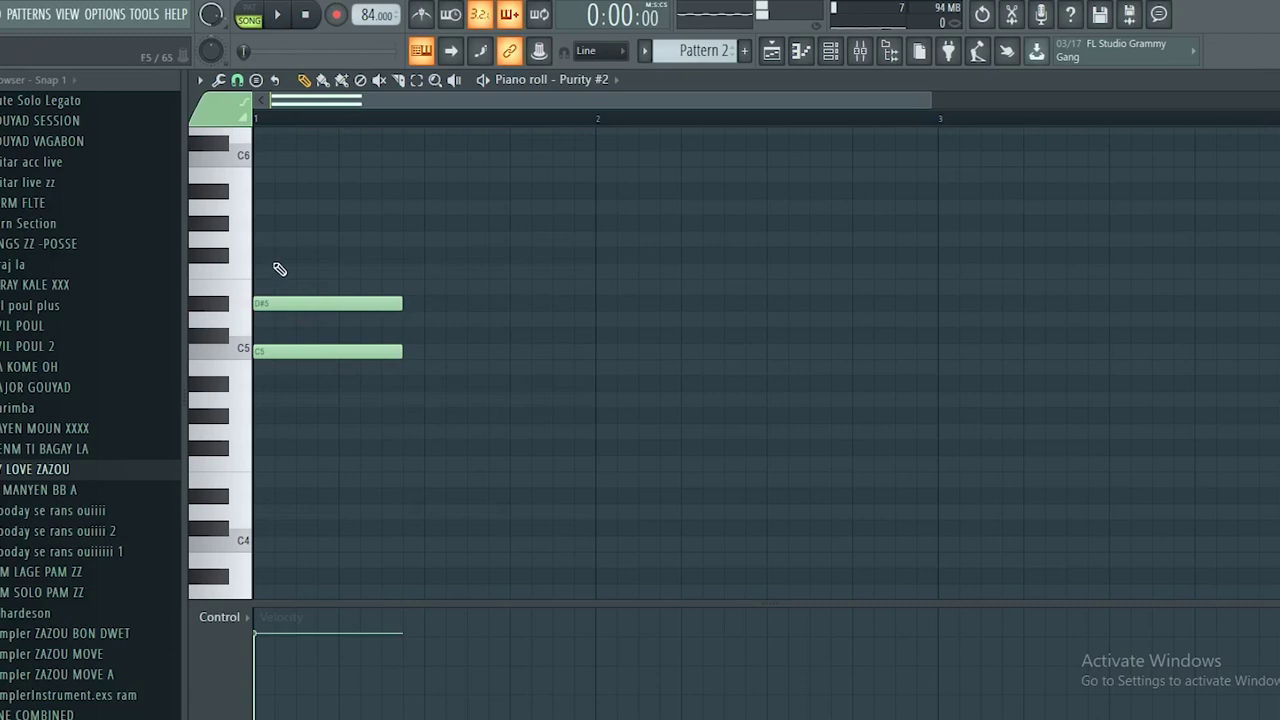
left_click(262, 240)
key("space")
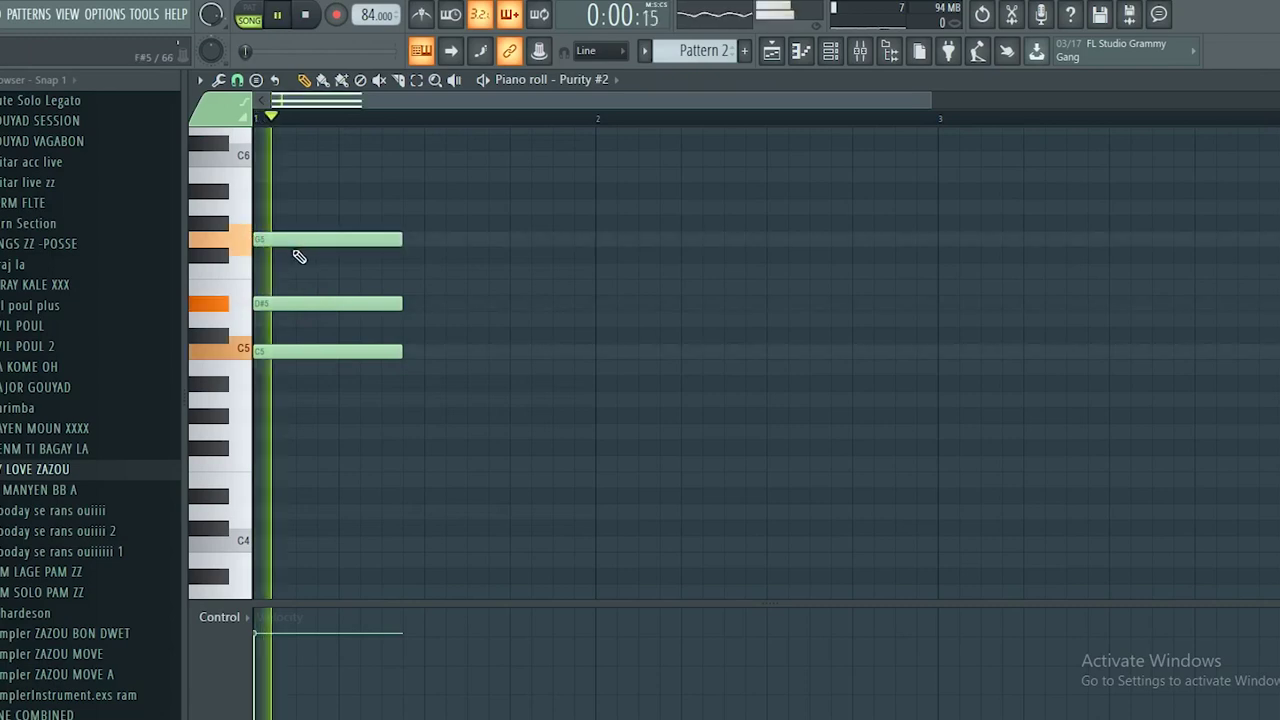
key("space")
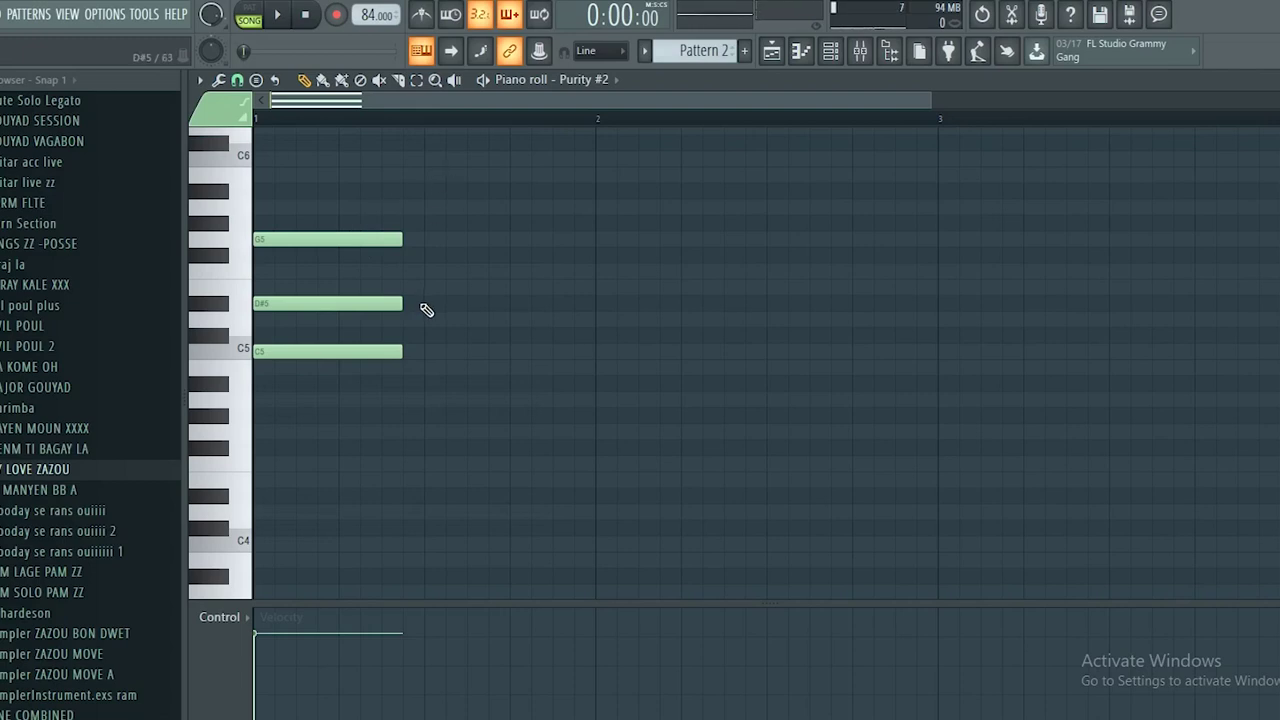
Draw a second block chord of C5, D#5 and G#5 on beat 3 of bar 1 and play the arrangement back.
left_click(278, 356)
left_click(278, 356)
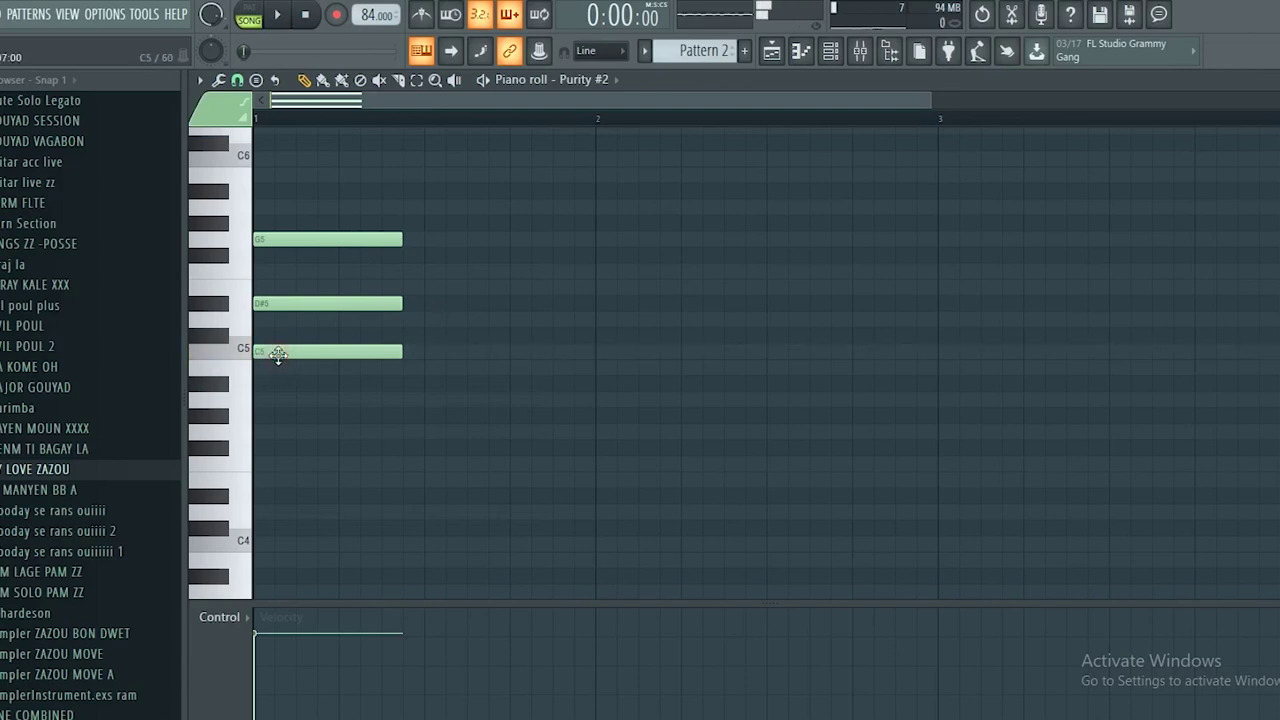
left_click(278, 356)
left_click(278, 356)
left_click(429, 354)
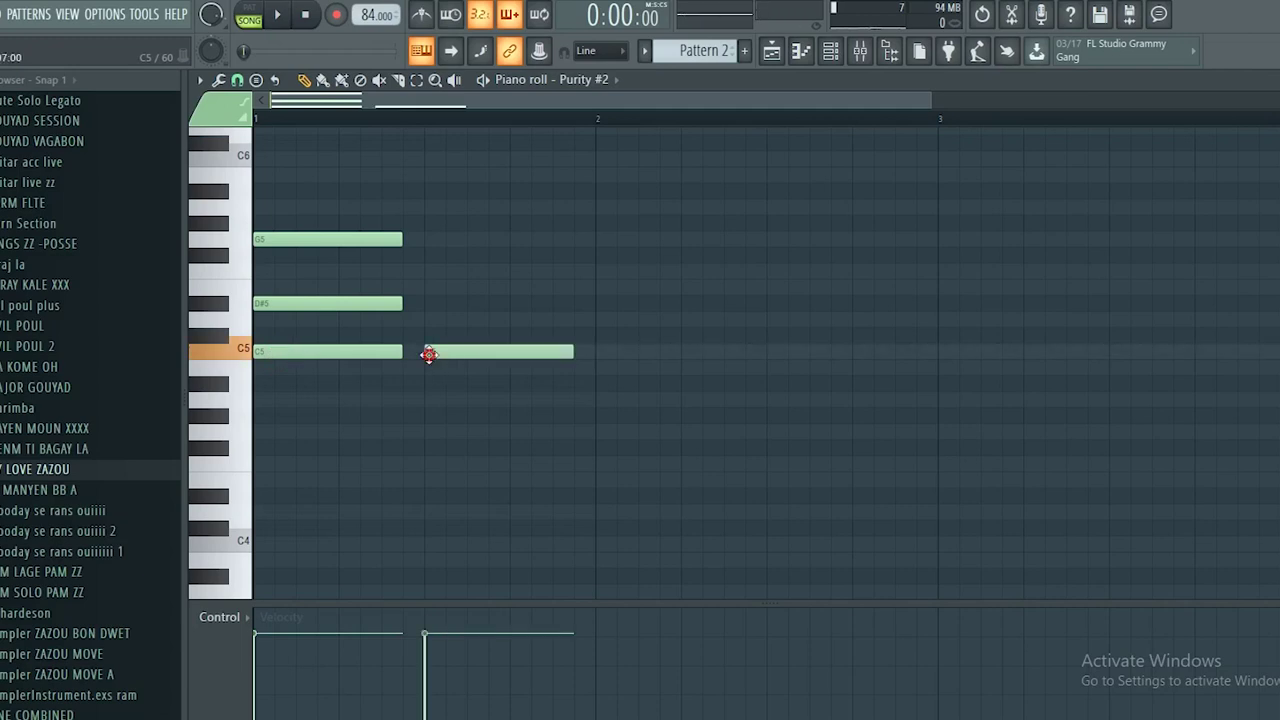
left_click(428, 304)
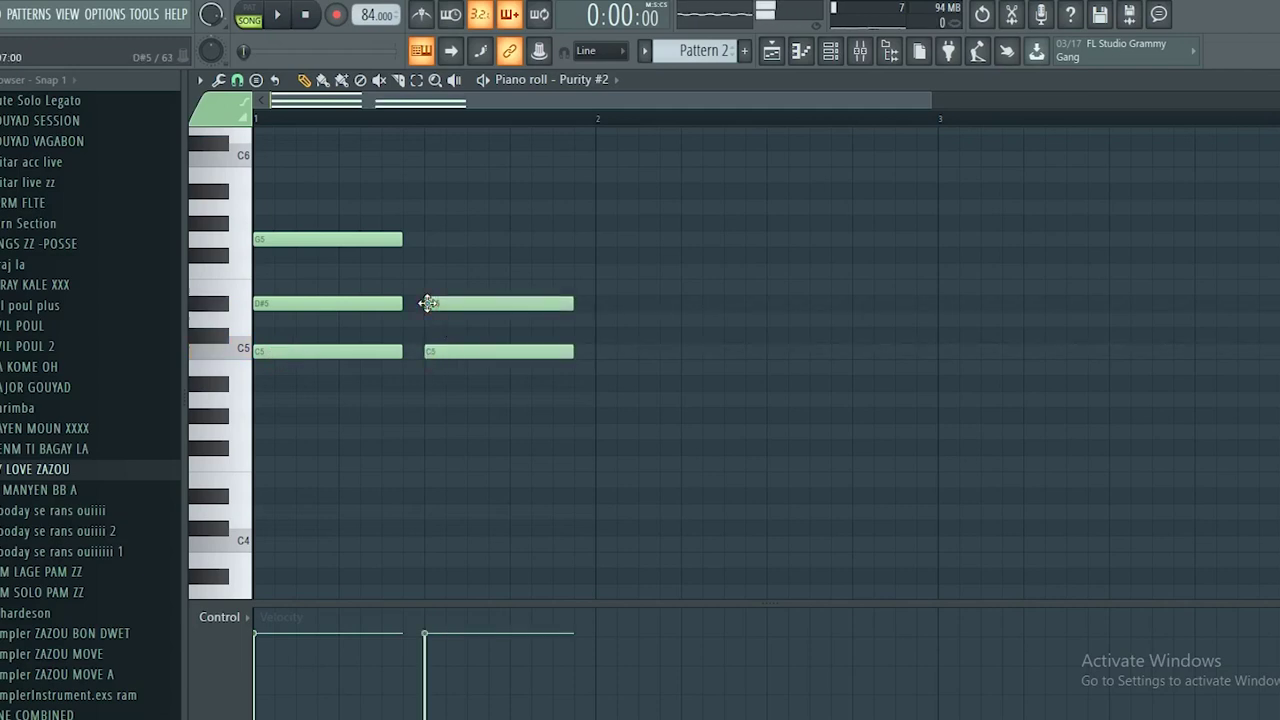
left_click(431, 221)
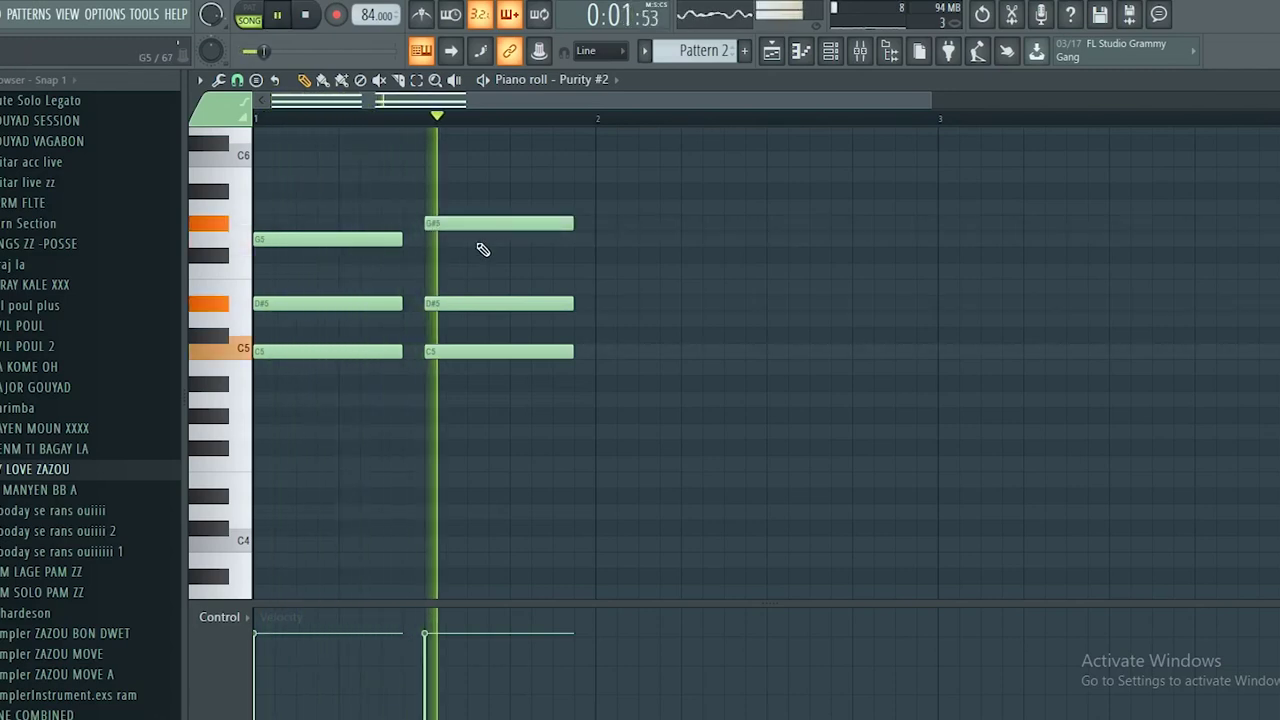
key("space")
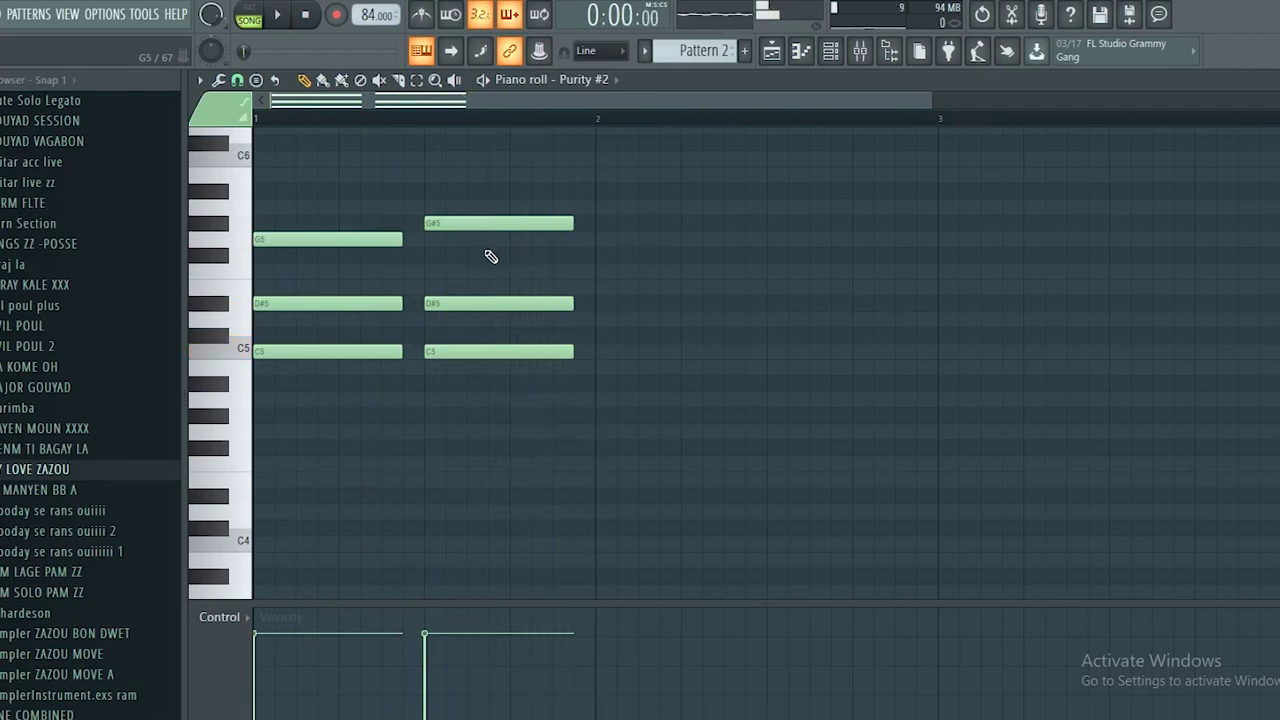
Audition the A#4 key and draw a third block chord of A#4, D#5 and F#5 at the start of bar 2.
left_click(228, 388)
left_click(228, 388)
left_click(228, 388)
left_click(228, 388)
left_click(228, 388)
left_click(228, 388)
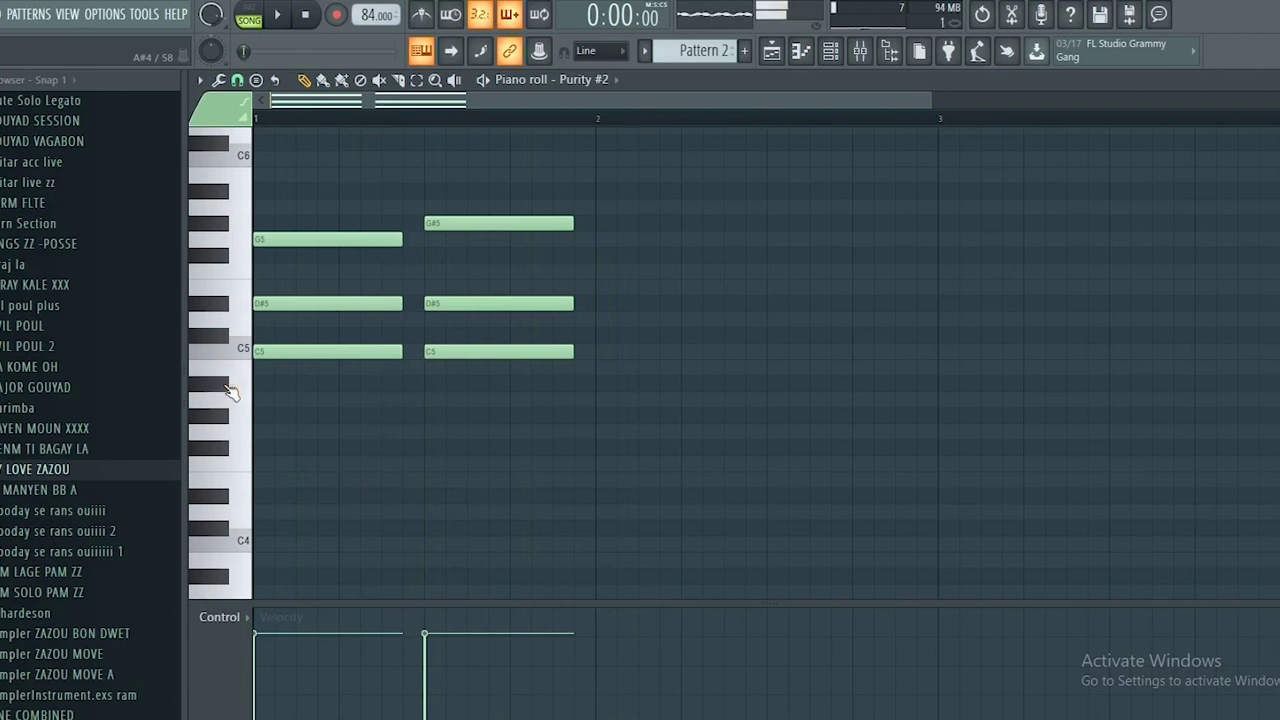
left_click(228, 388)
left_click(228, 388)
left_click(597, 381)
left_click(615, 384)
left_click(599, 304)
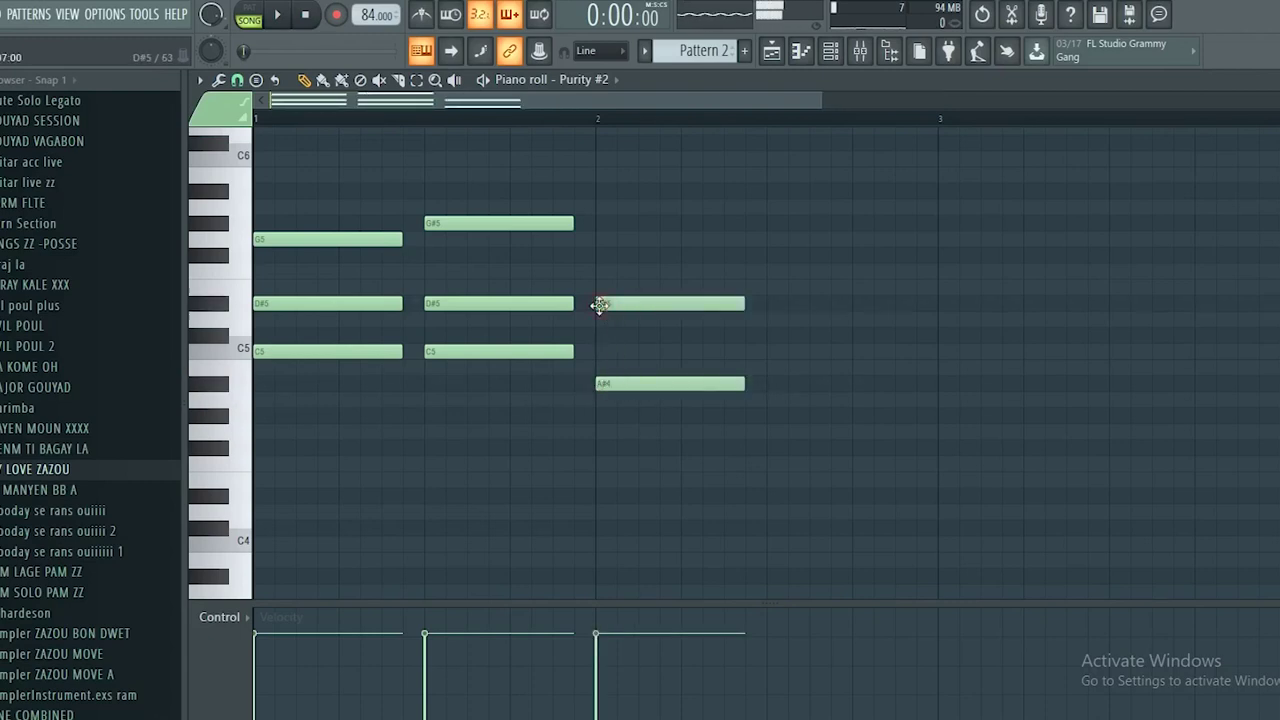
left_click(599, 254)
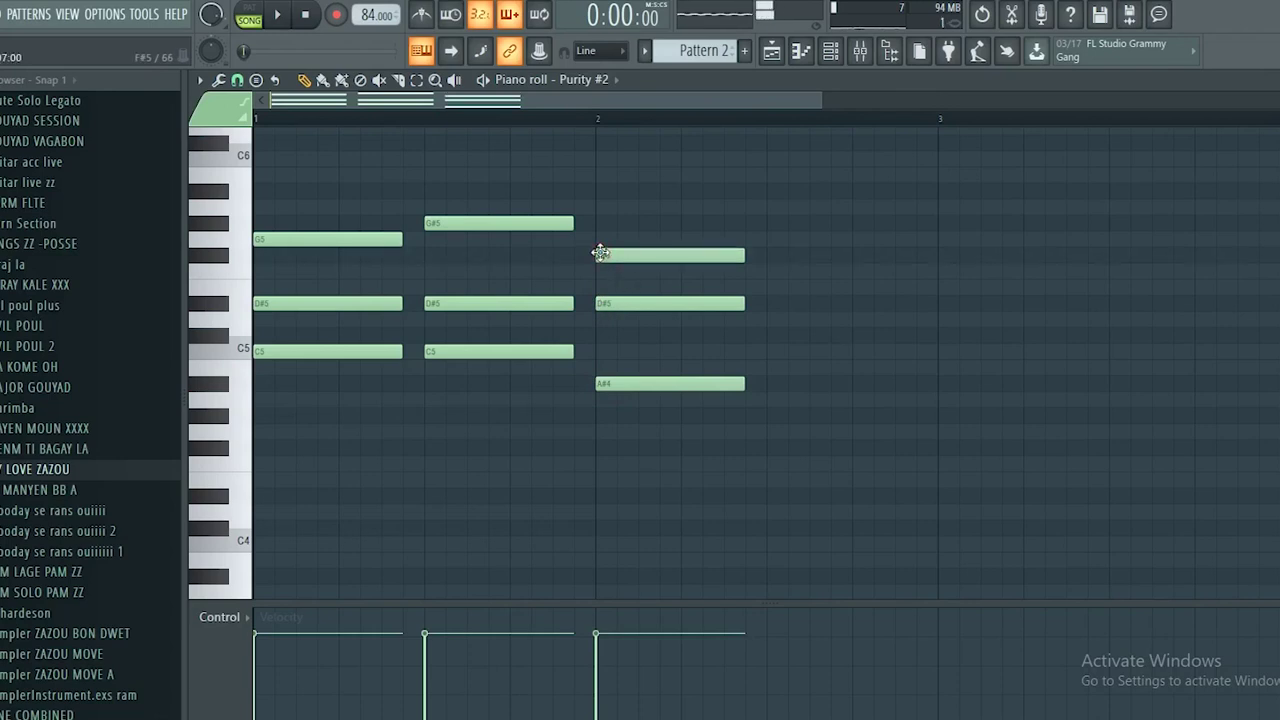
Raise the top note of the bar 2 chord to G5 and play the three chords back.
left_click(608, 253)
left_click_drag(610, 240, 616, 239)
key("space")
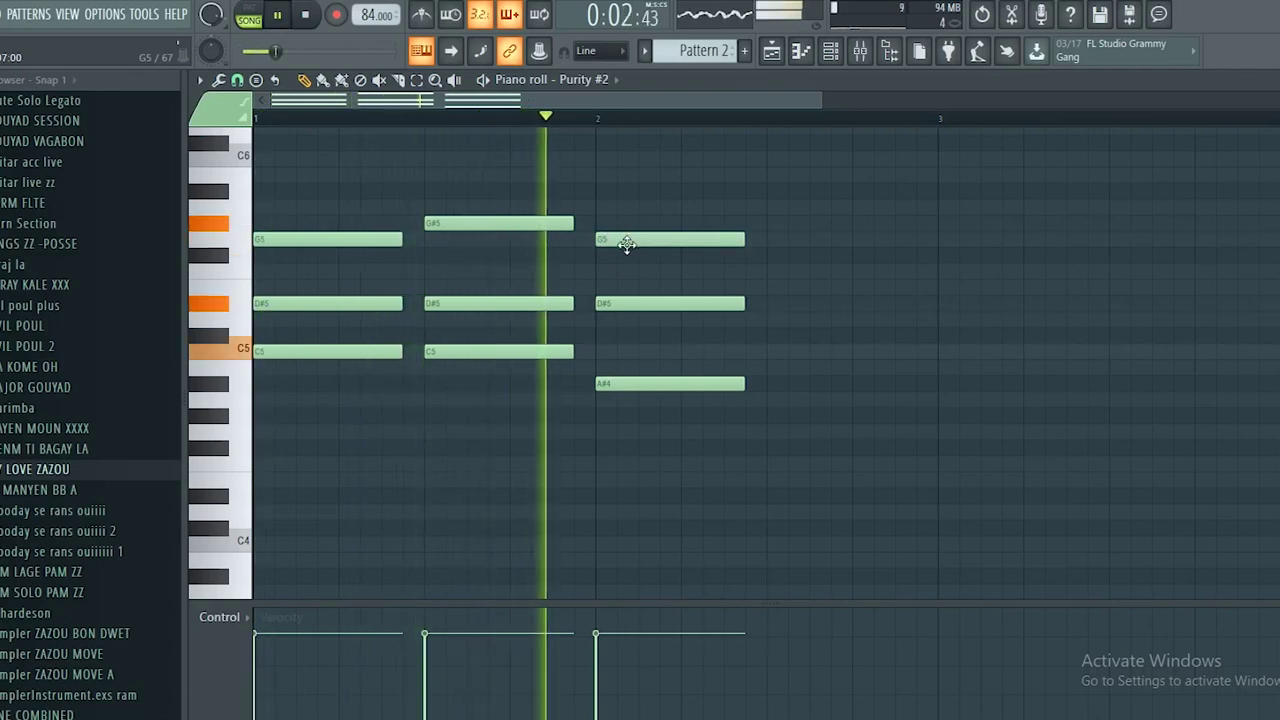
key("space")
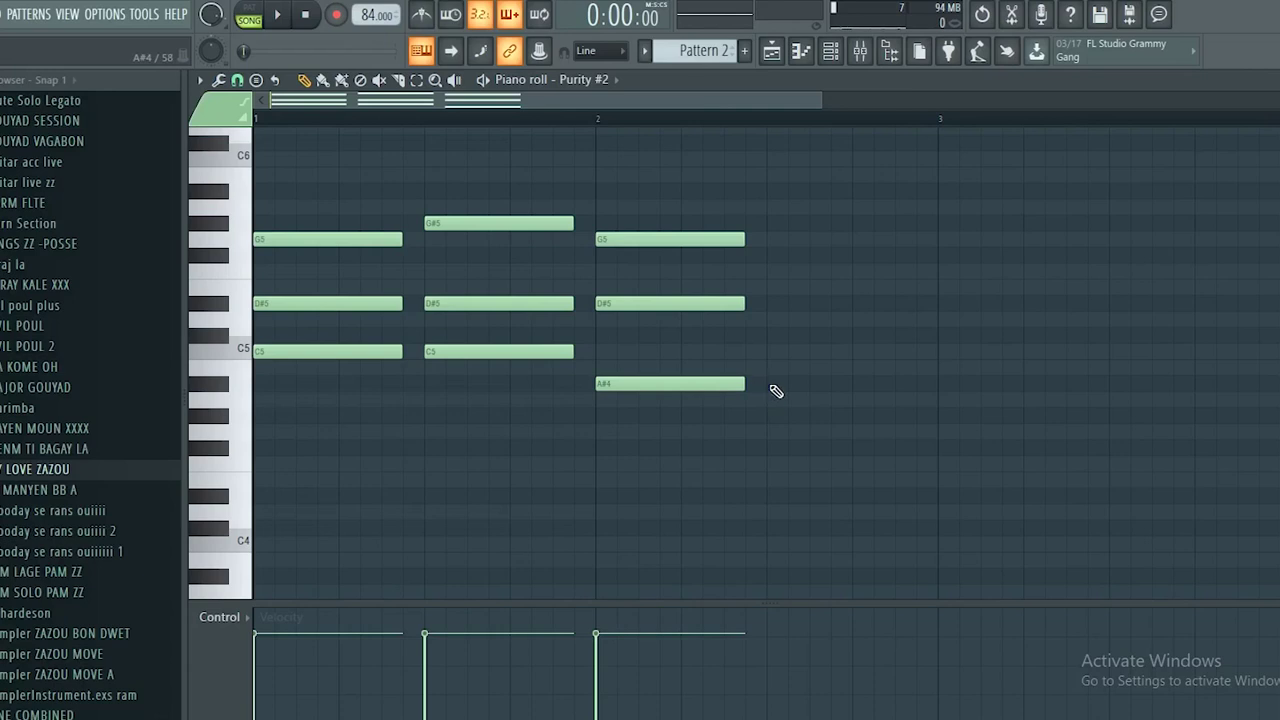
Draw a fourth block chord of A#4, D5 and G5 on beat 3 of bar 2 and play the arrangement.
left_click(772, 386)
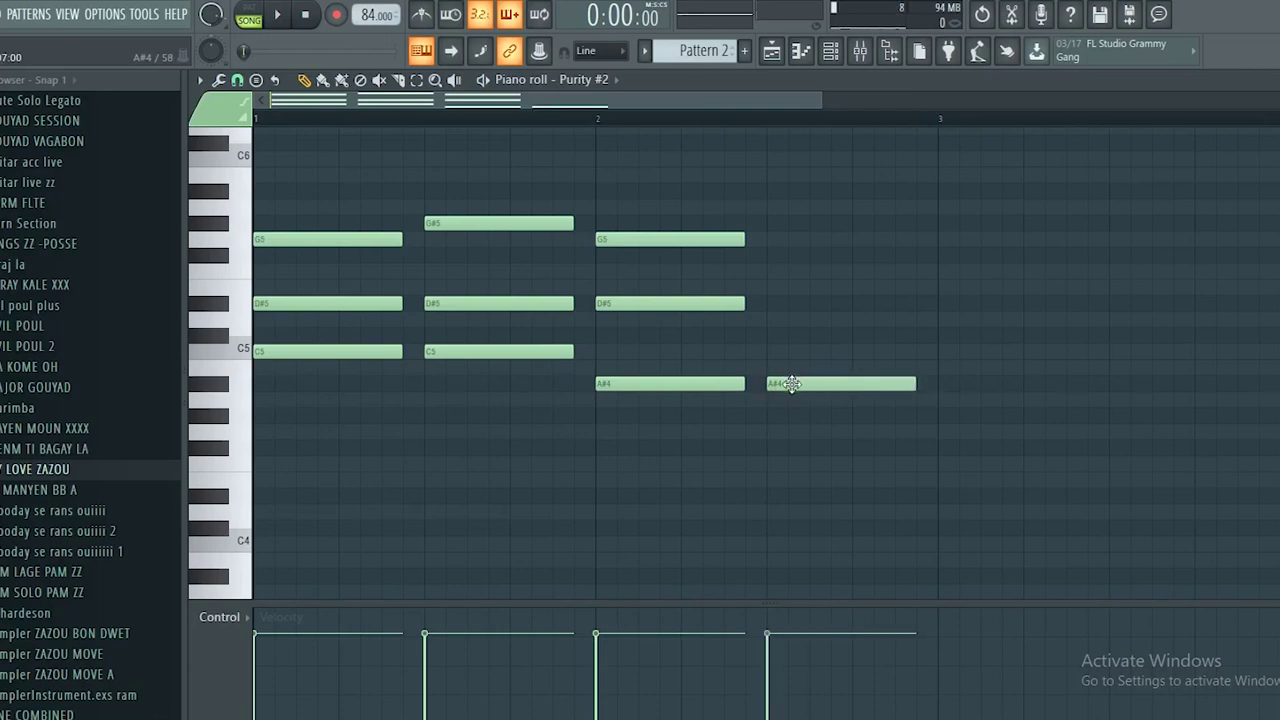
left_click(770, 306)
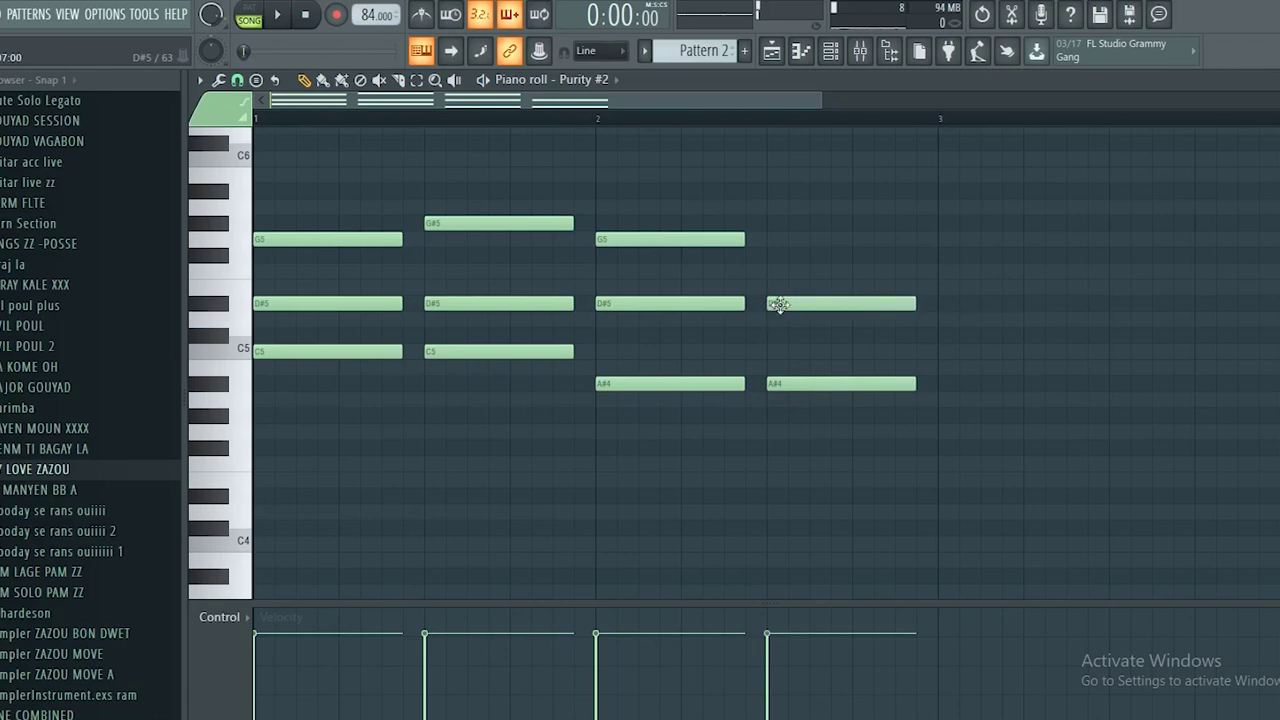
left_click_drag(770, 306, 774, 330)
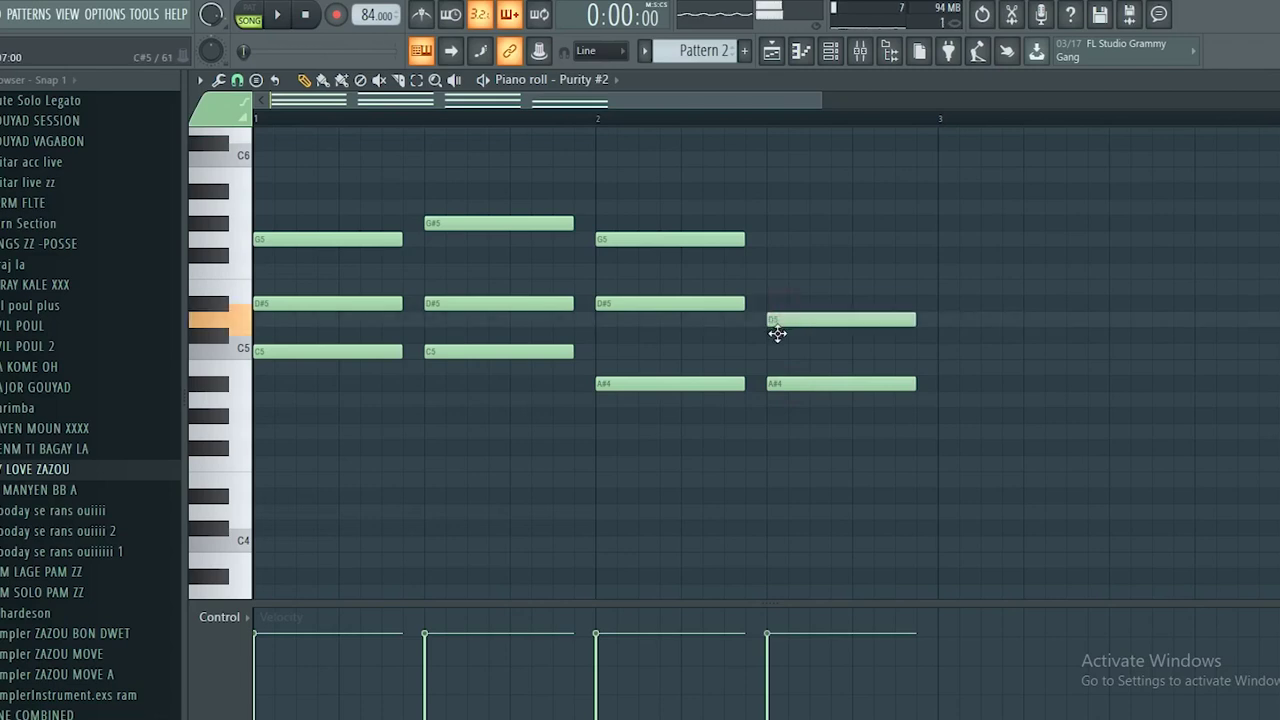
left_click(772, 240)
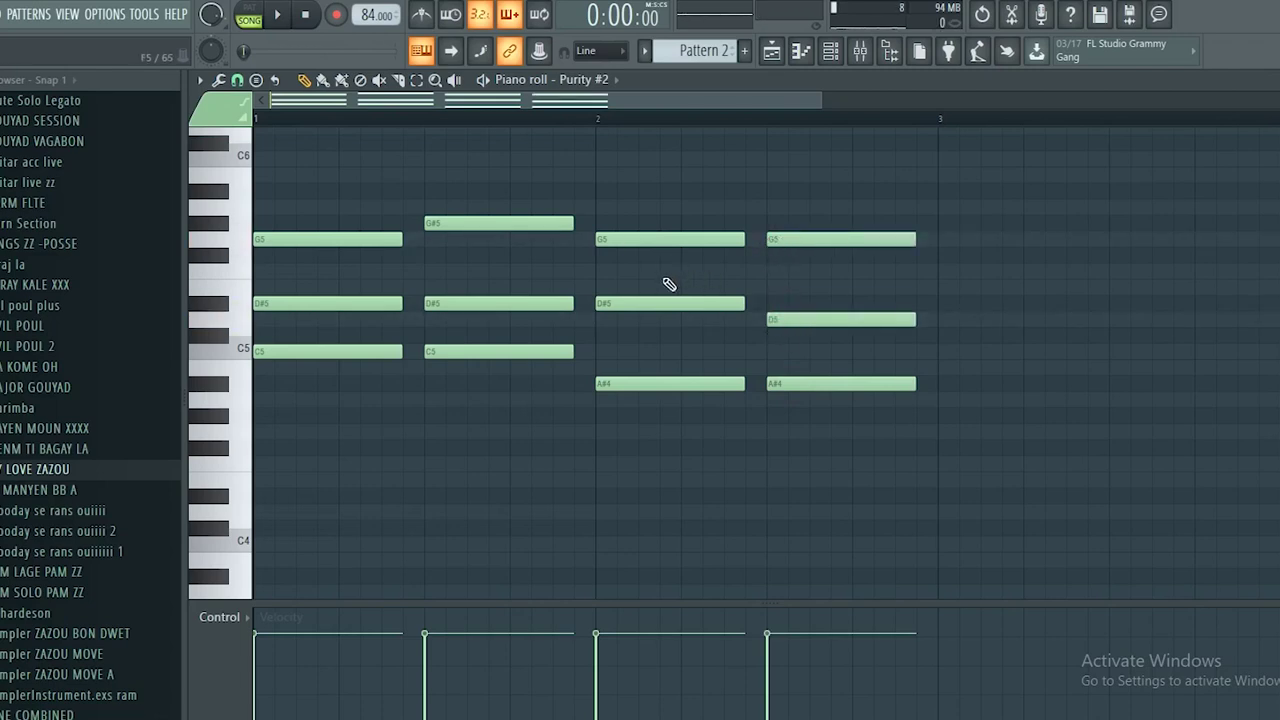
key("space")
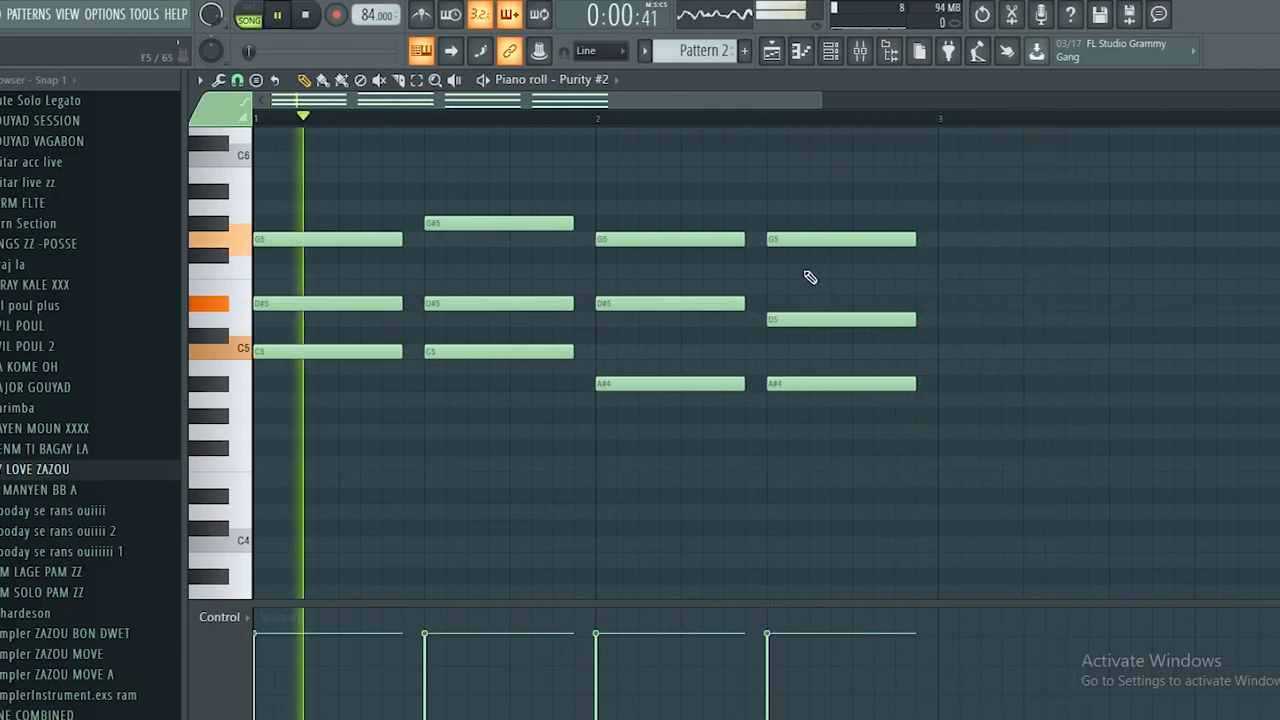
Lower the top note of the fourth chord on beat 3 of bar 2 to F5 and play all four chords from the start.
left_click(744, 117)
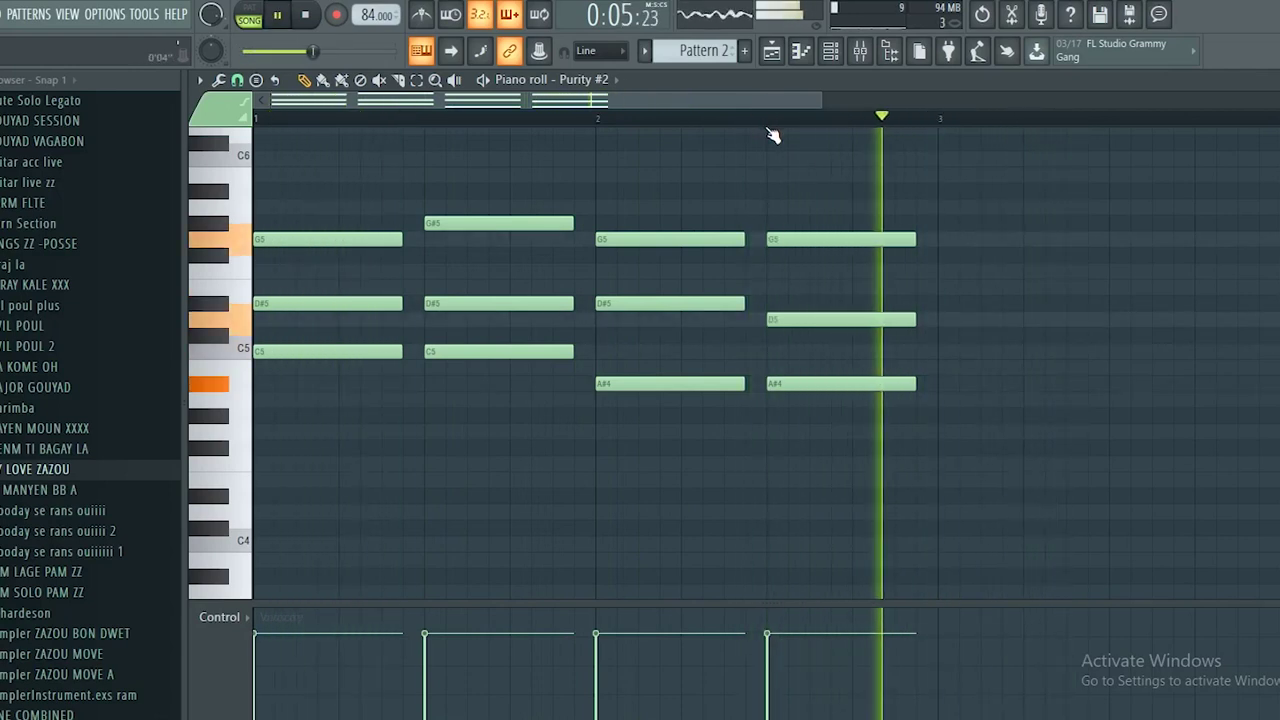
key("space")
left_click_drag(790, 240, 790, 256)
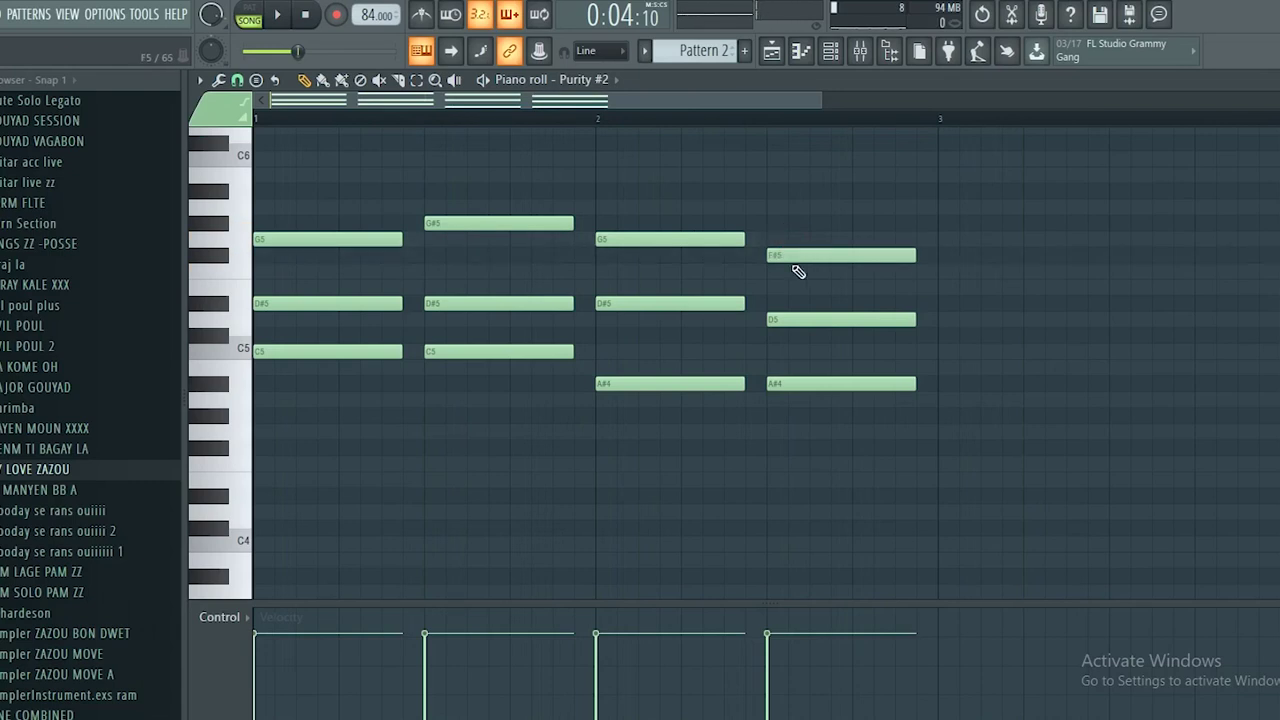
key("space")
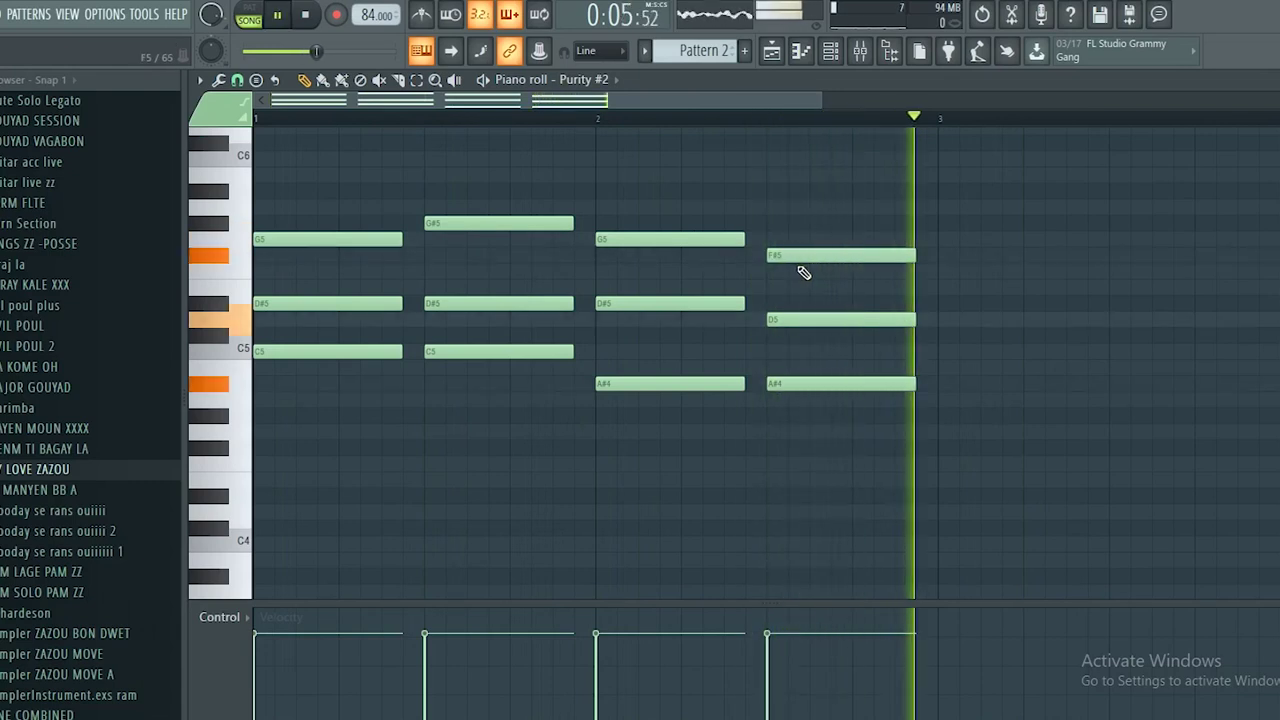
left_click(804, 257)
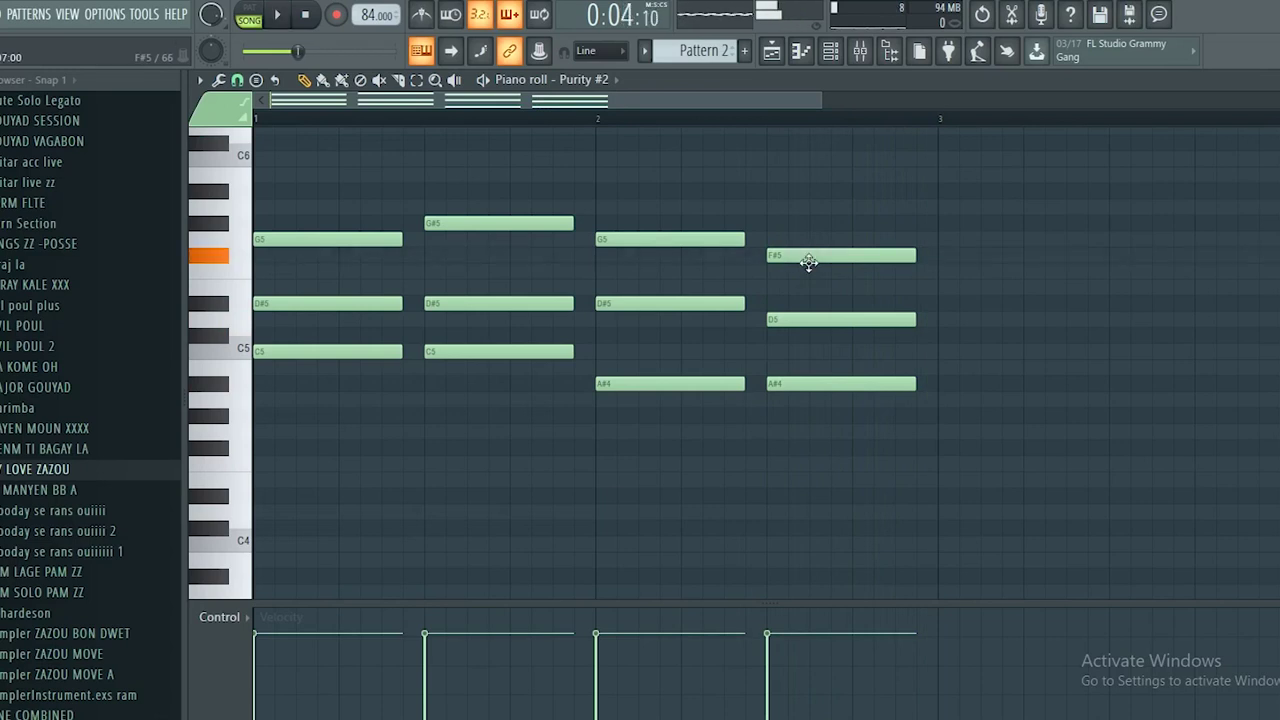
left_click_drag(808, 258, 809, 272)
key("space")
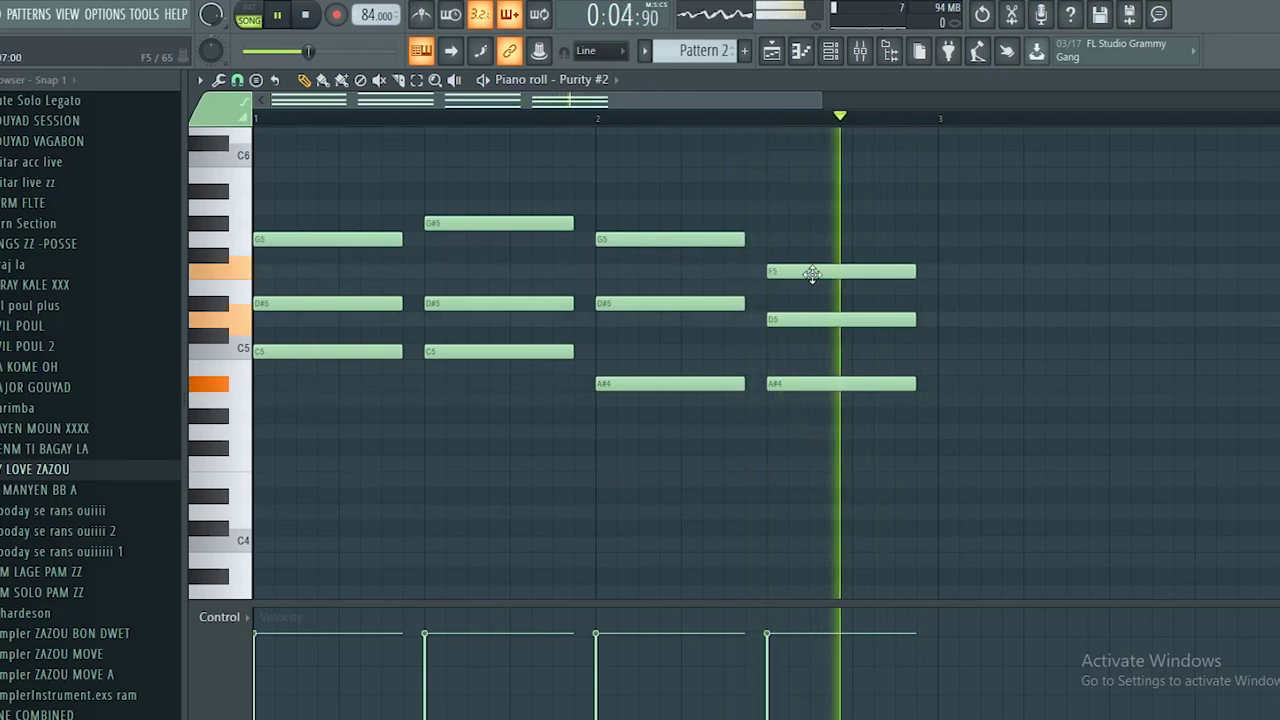
key("space")
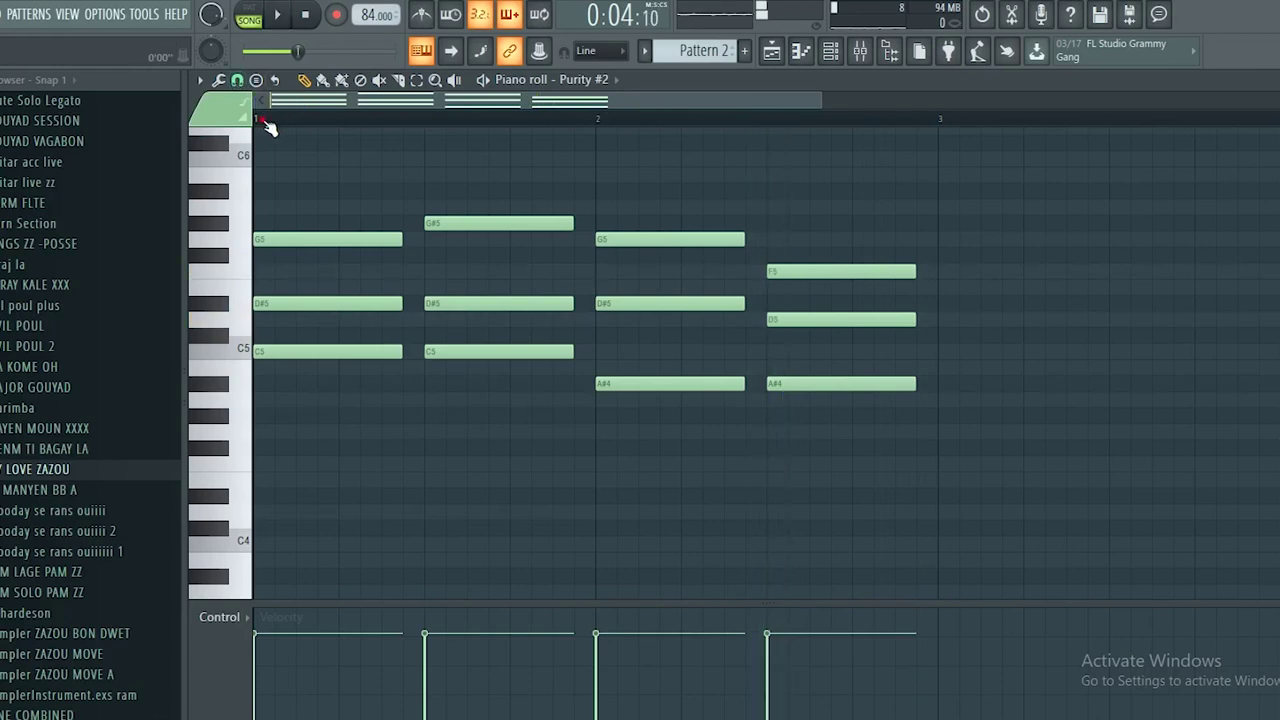
left_click(264, 121)
key("space")
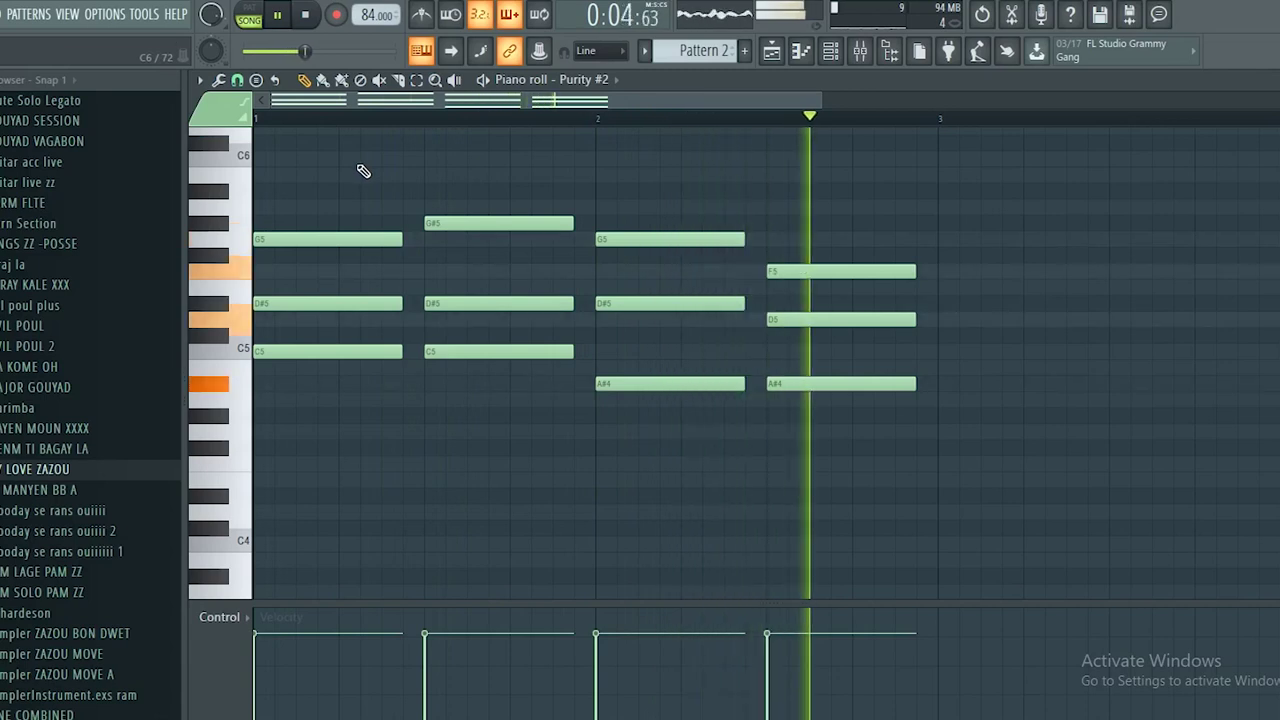
key("space")
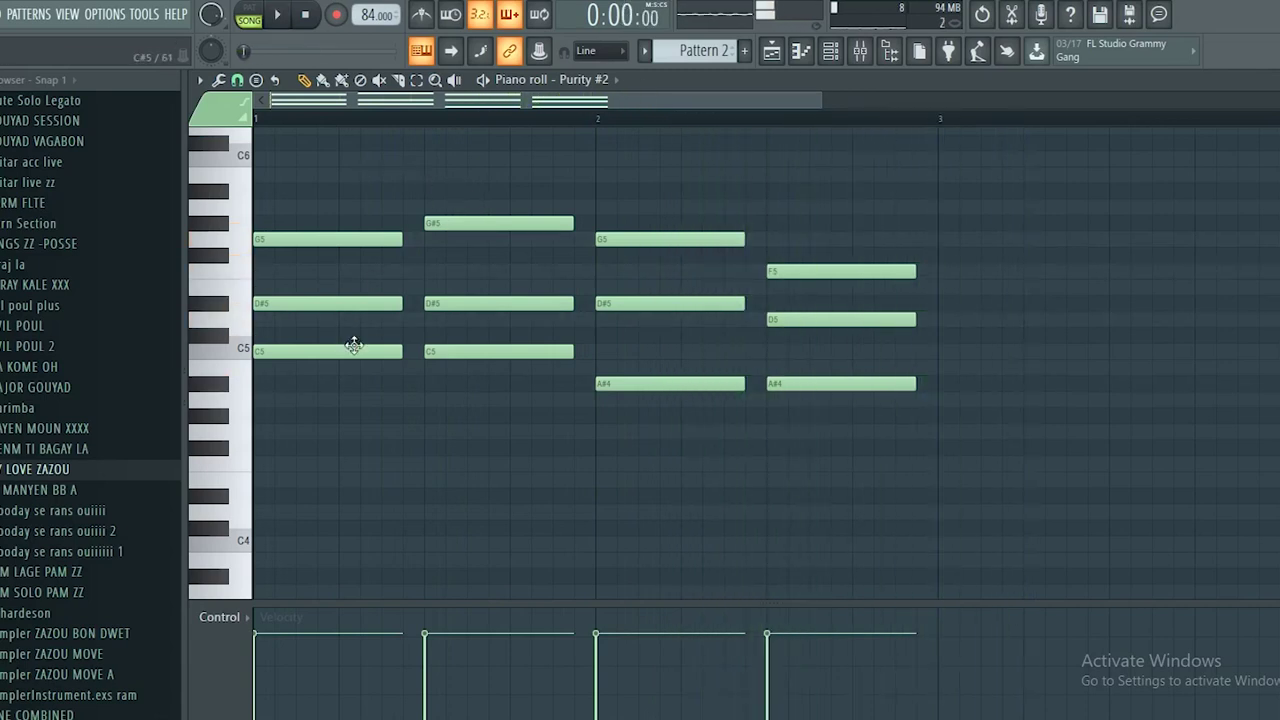
Merge the three repeated D#5 notes into one sustained note under the first three chords and play the result.
right_click(502, 309)
left_click_drag(398, 304, 583, 301)
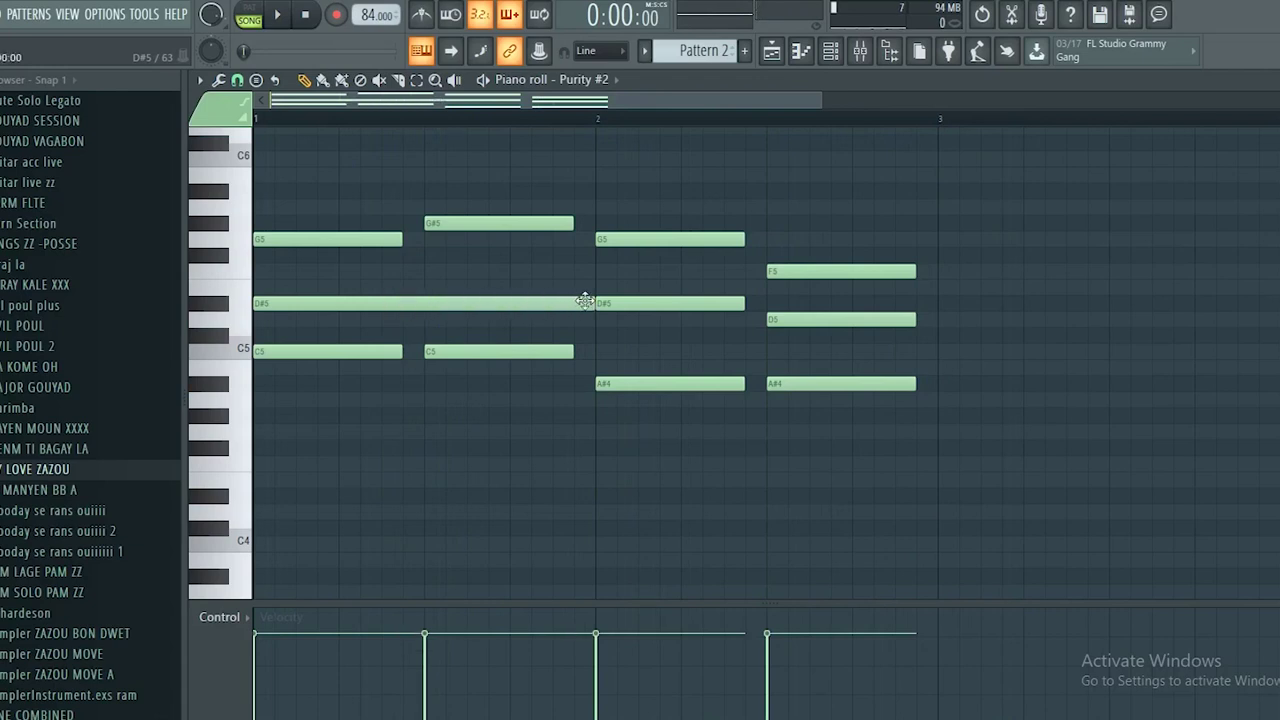
right_click(648, 305)
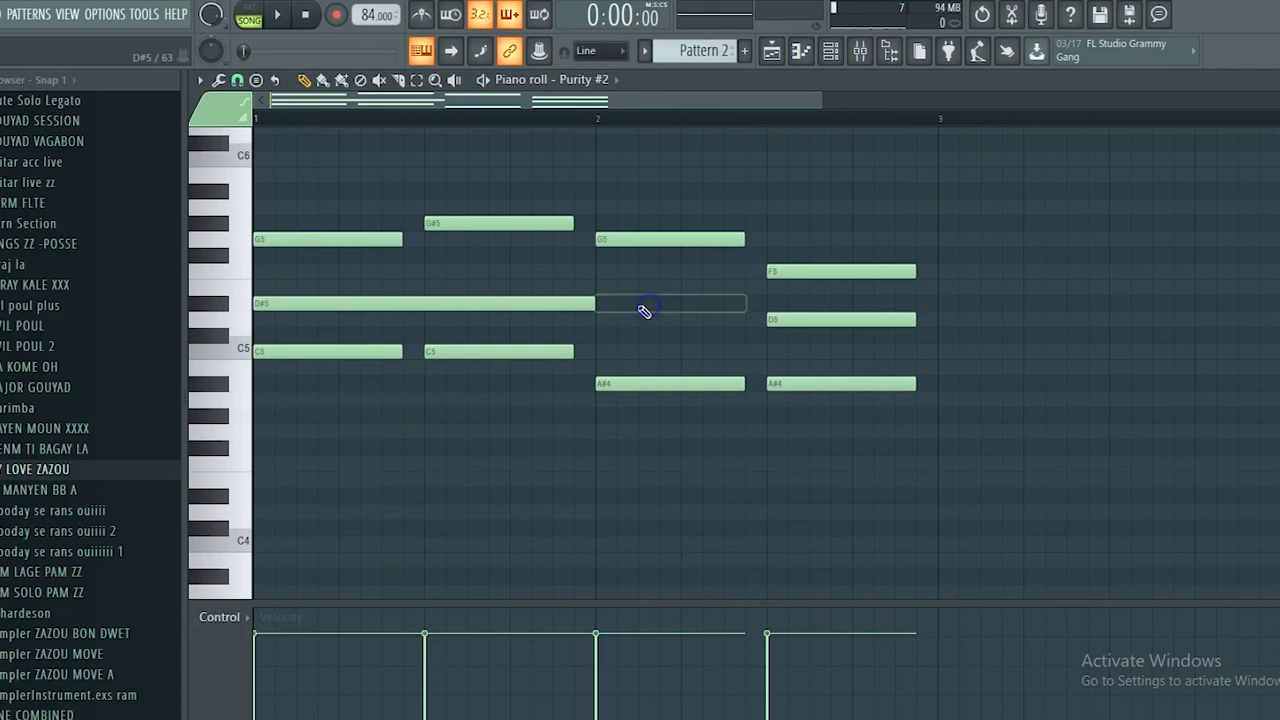
left_click_drag(596, 302, 738, 307)
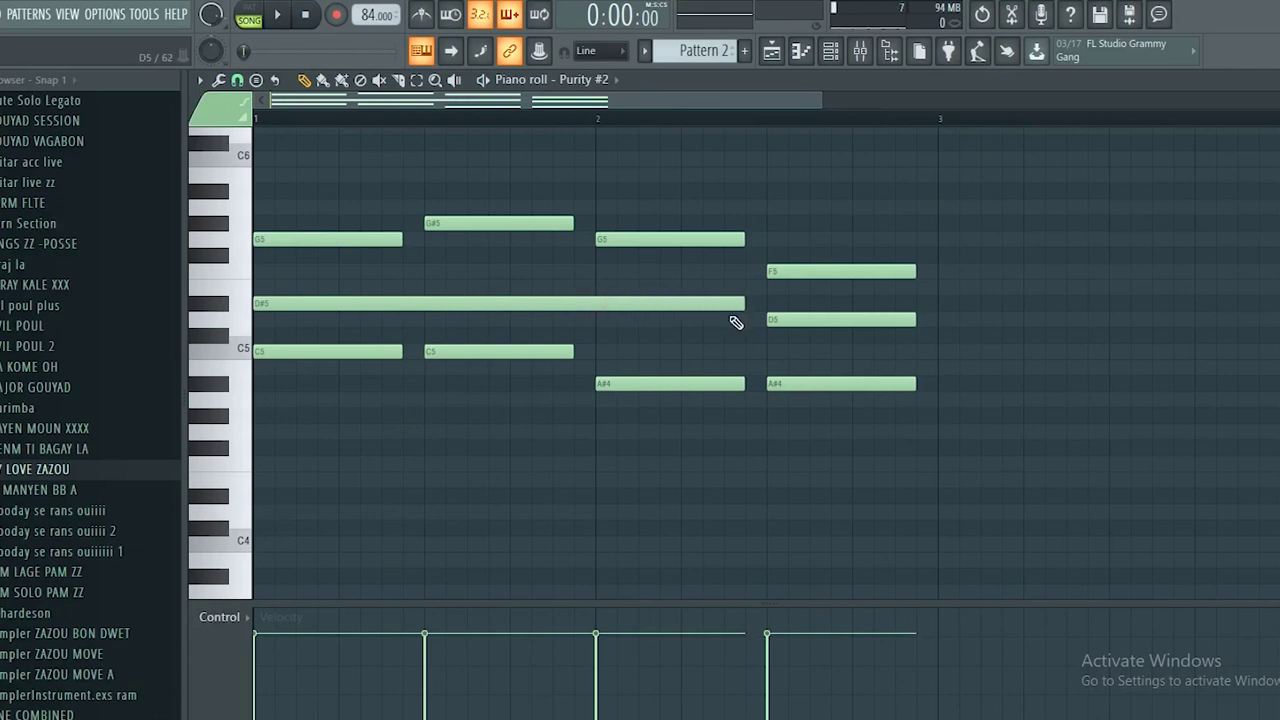
key("space")
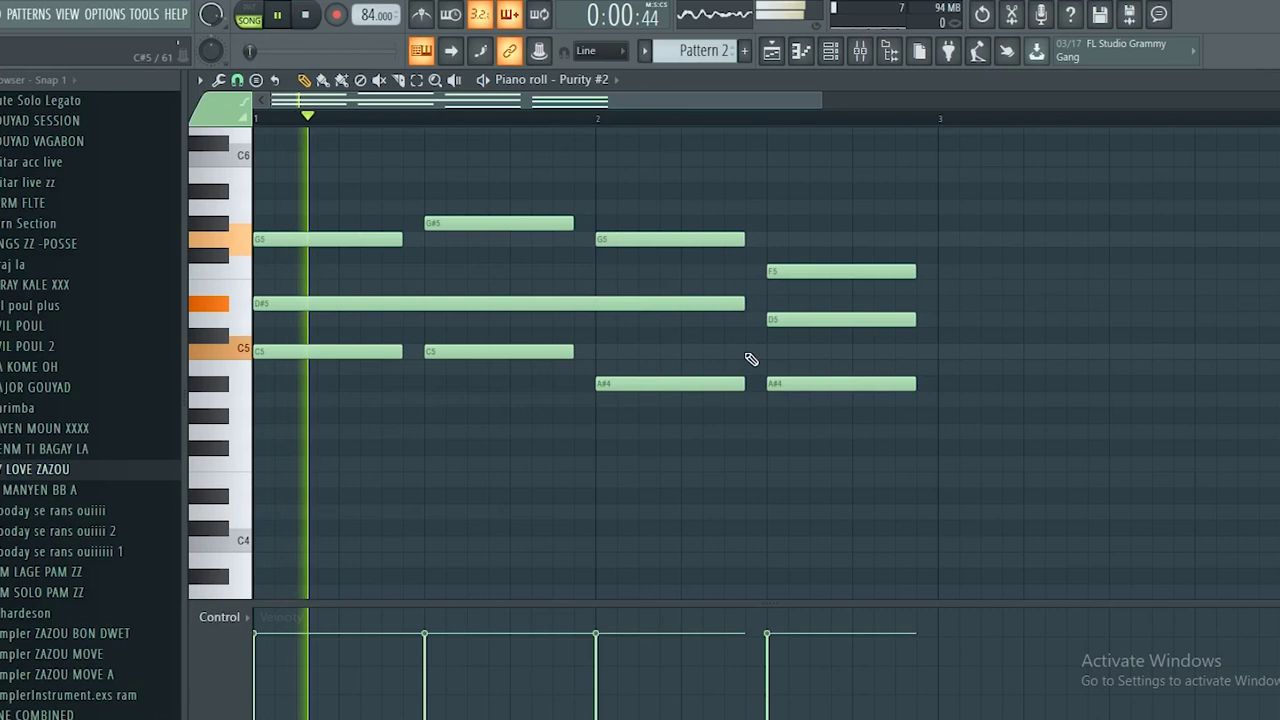
key("space")
Merge the A#4 notes into one bar-long note, close the gaps after D#5 and the last chord, and play the progression.
right_click(836, 385)
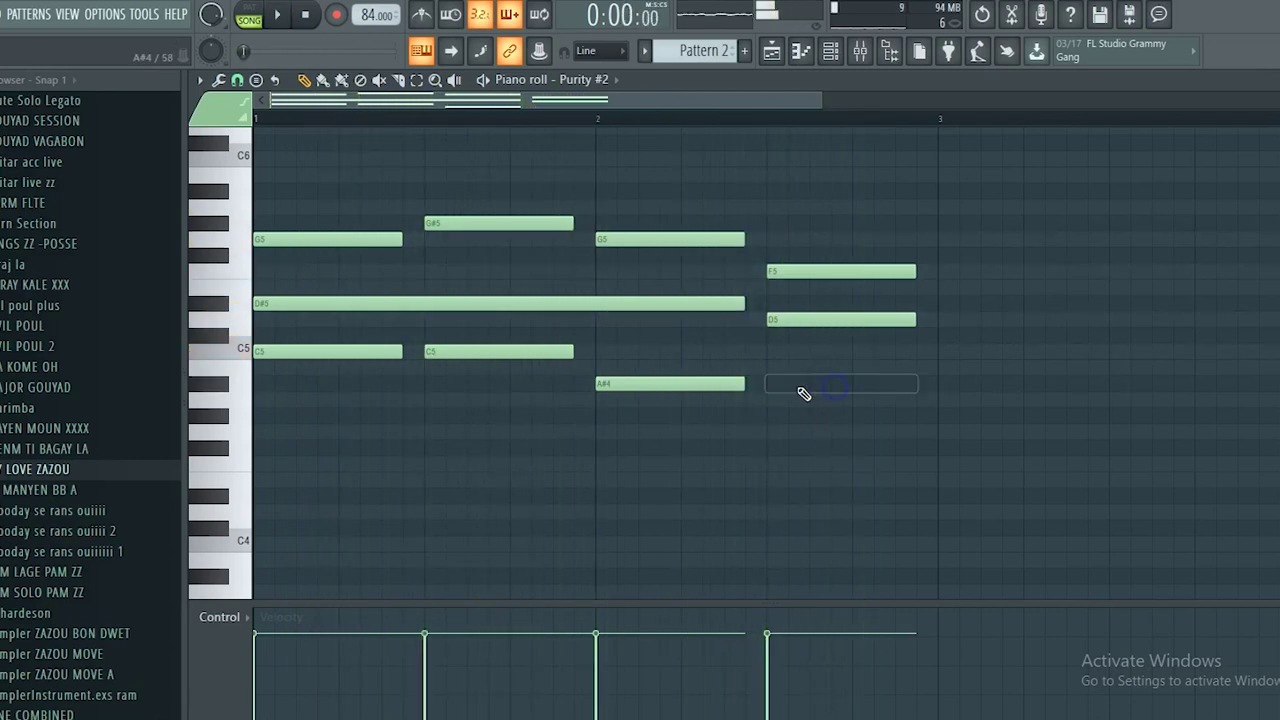
left_click_drag(743, 383, 905, 386)
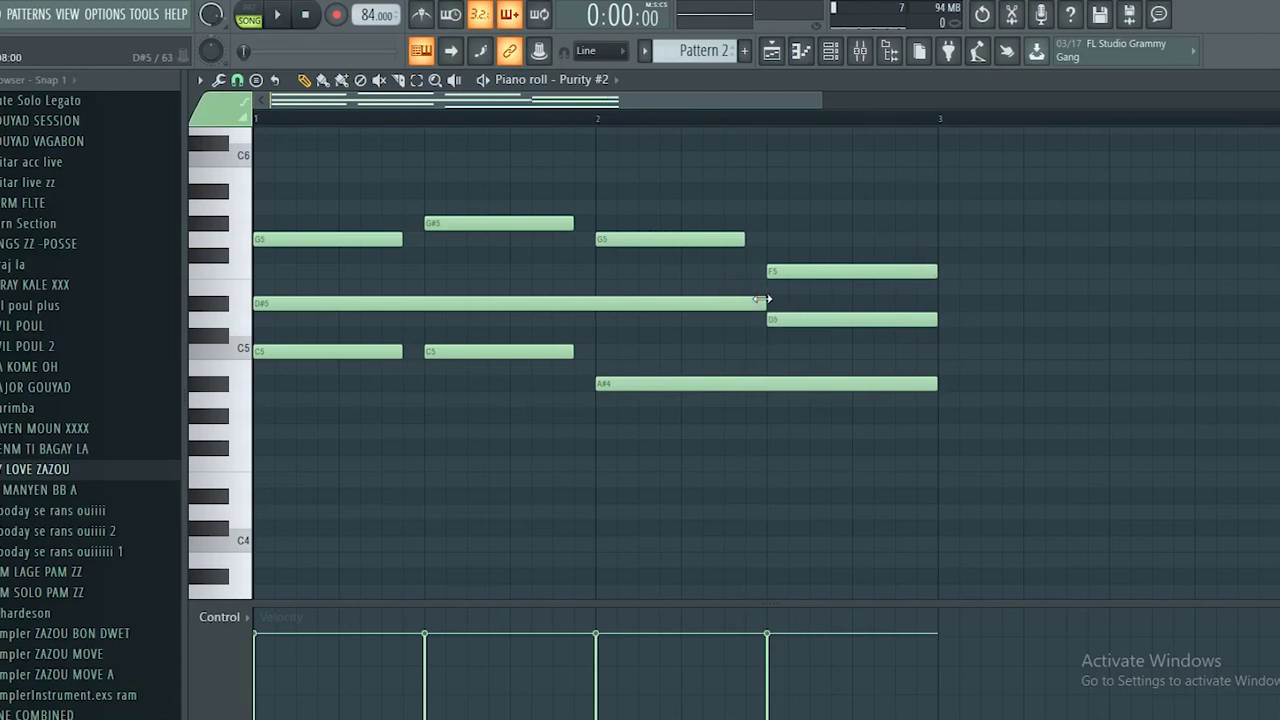
key("space")
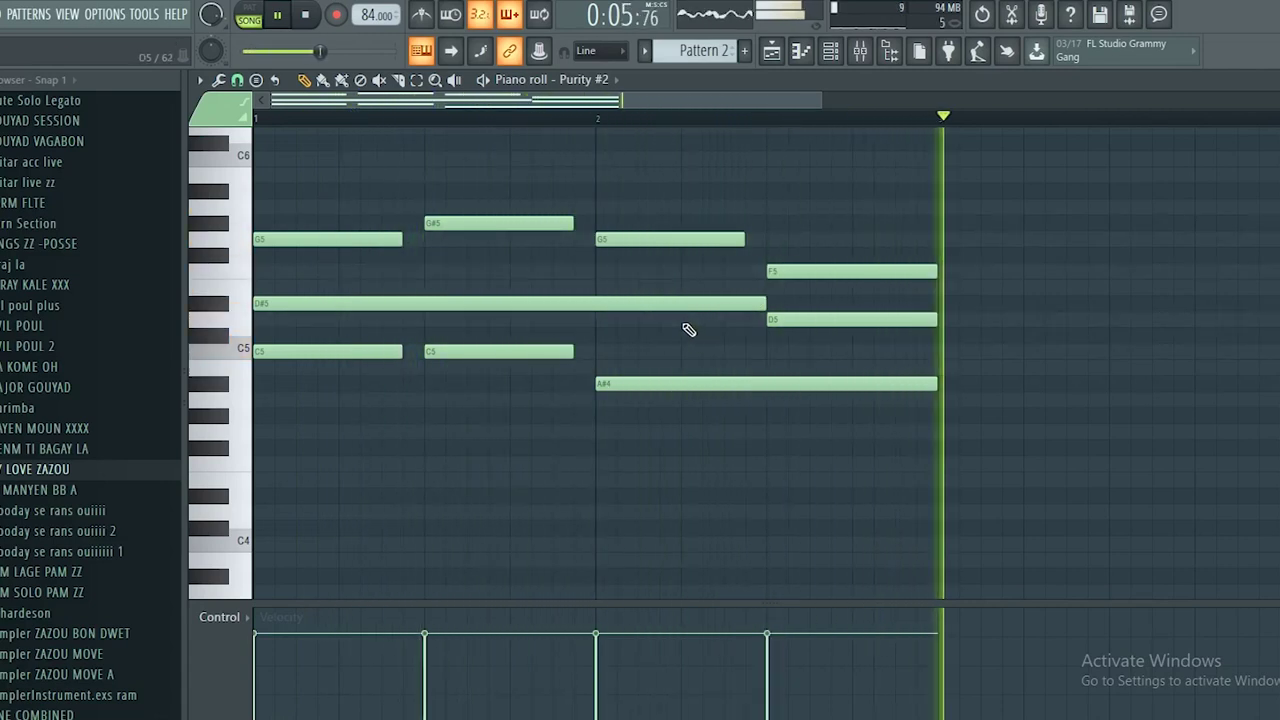
key("space")
Copy the whole two-bar chord progression to the start of bar 3, clear the selection and play the arrangement.
scroll(751, 220, "up", 1)
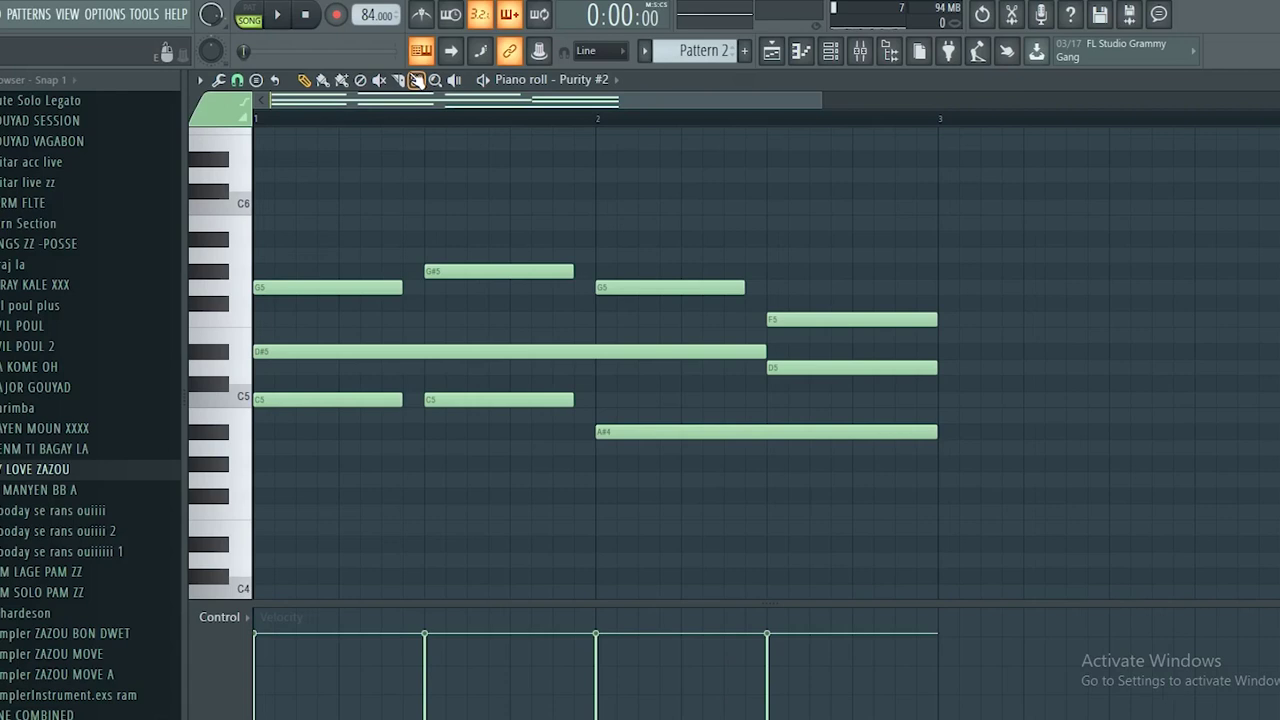
key("ctrl+a")
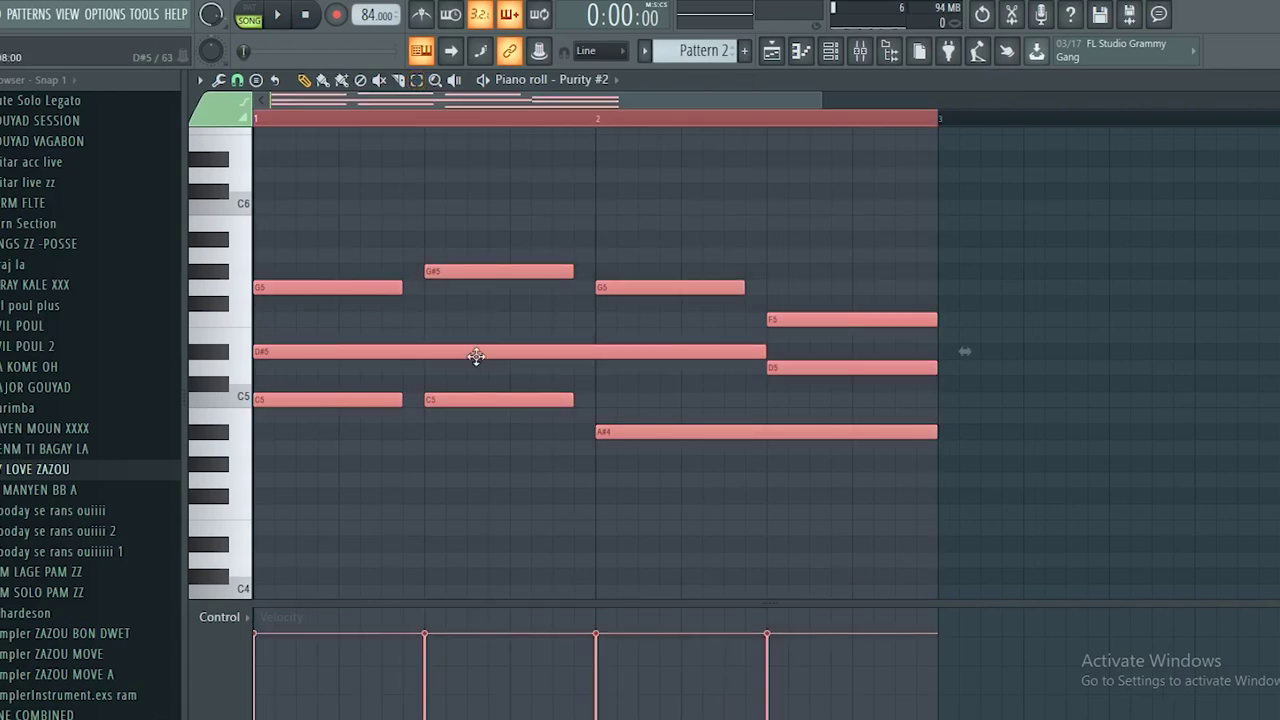
left_click_drag(469, 350, 1151, 400)
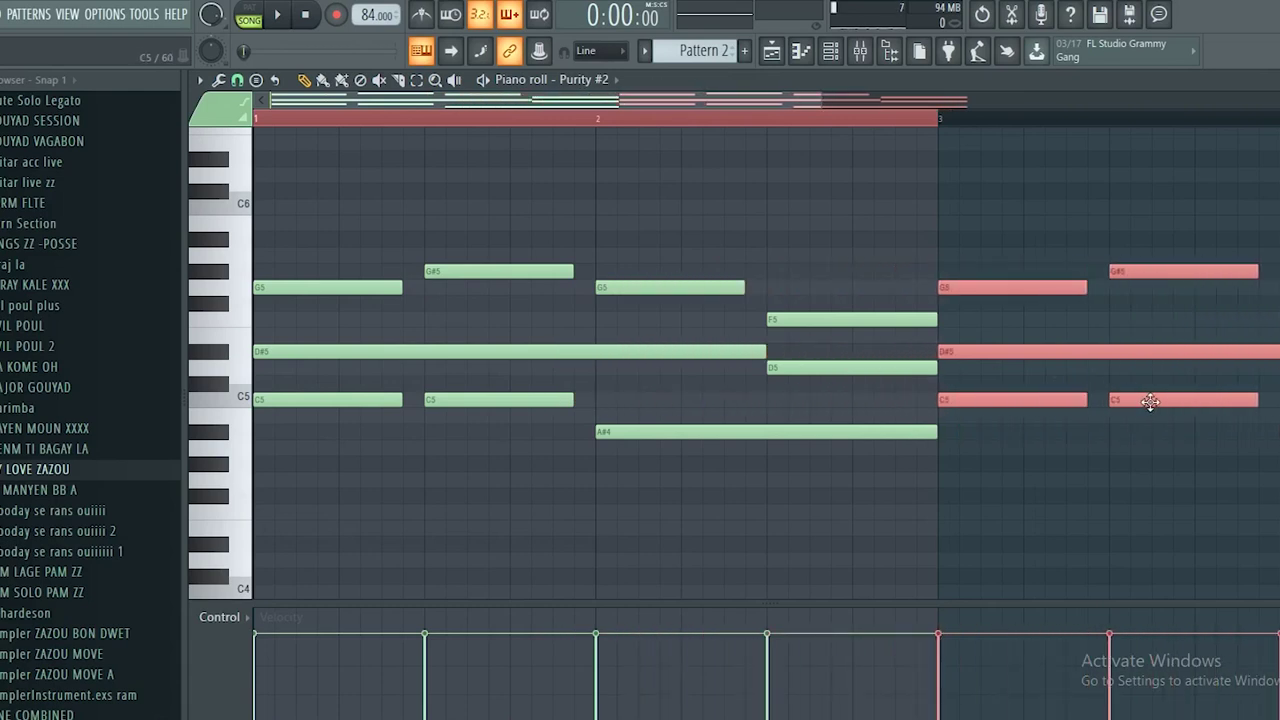
left_click(1094, 480)
key("space")
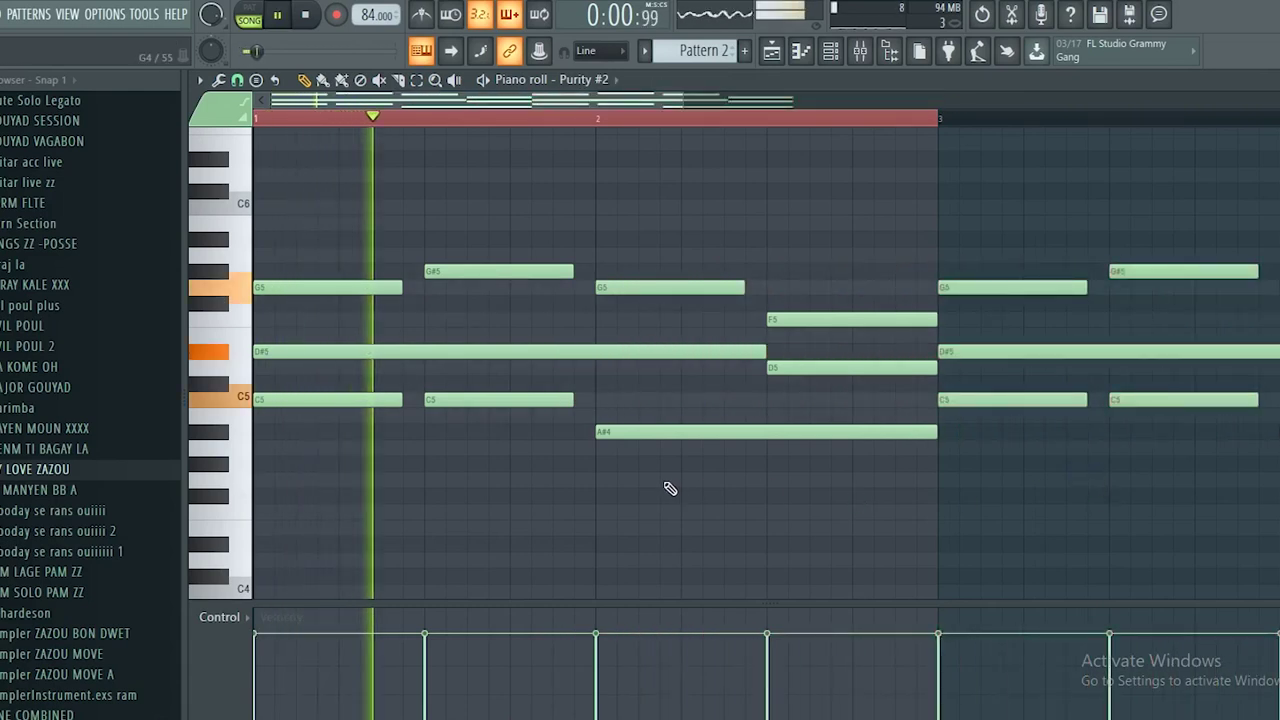
key("ctrl+d")
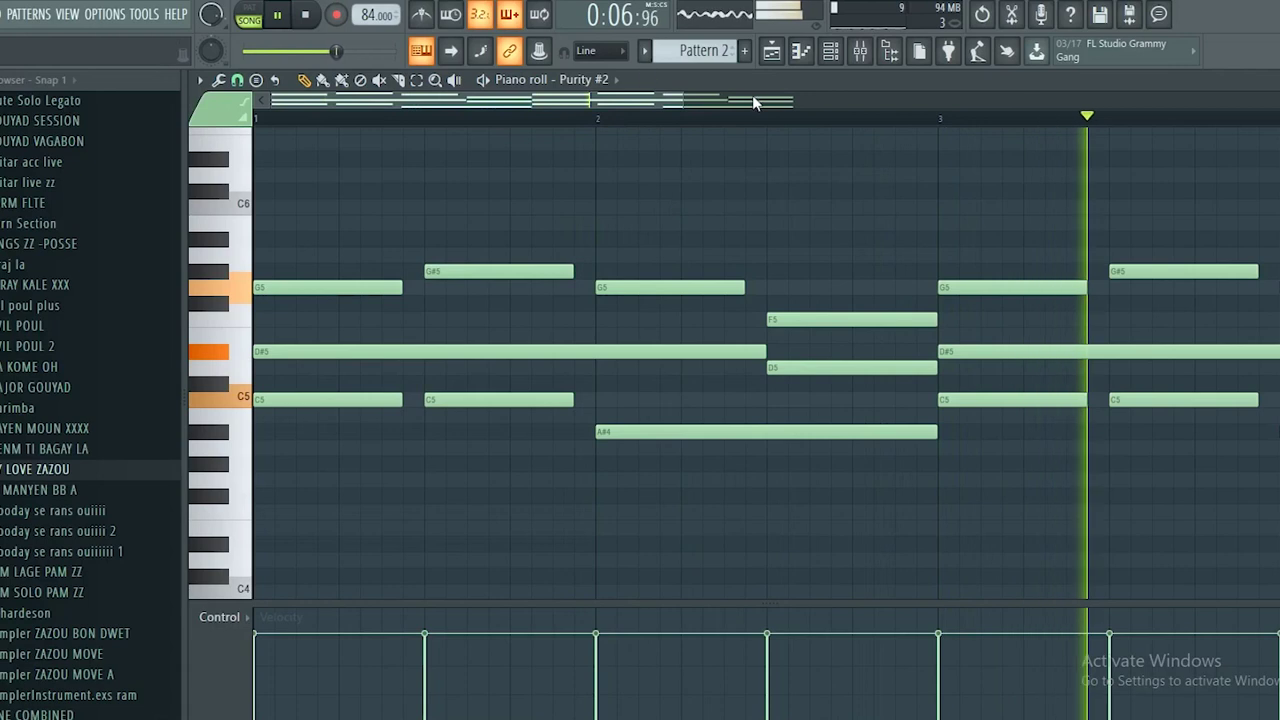
Lower the volume of the Purity #2 channel while the arrangement plays.
left_click(830, 50)
left_click_drag(525, 279, 525, 309)
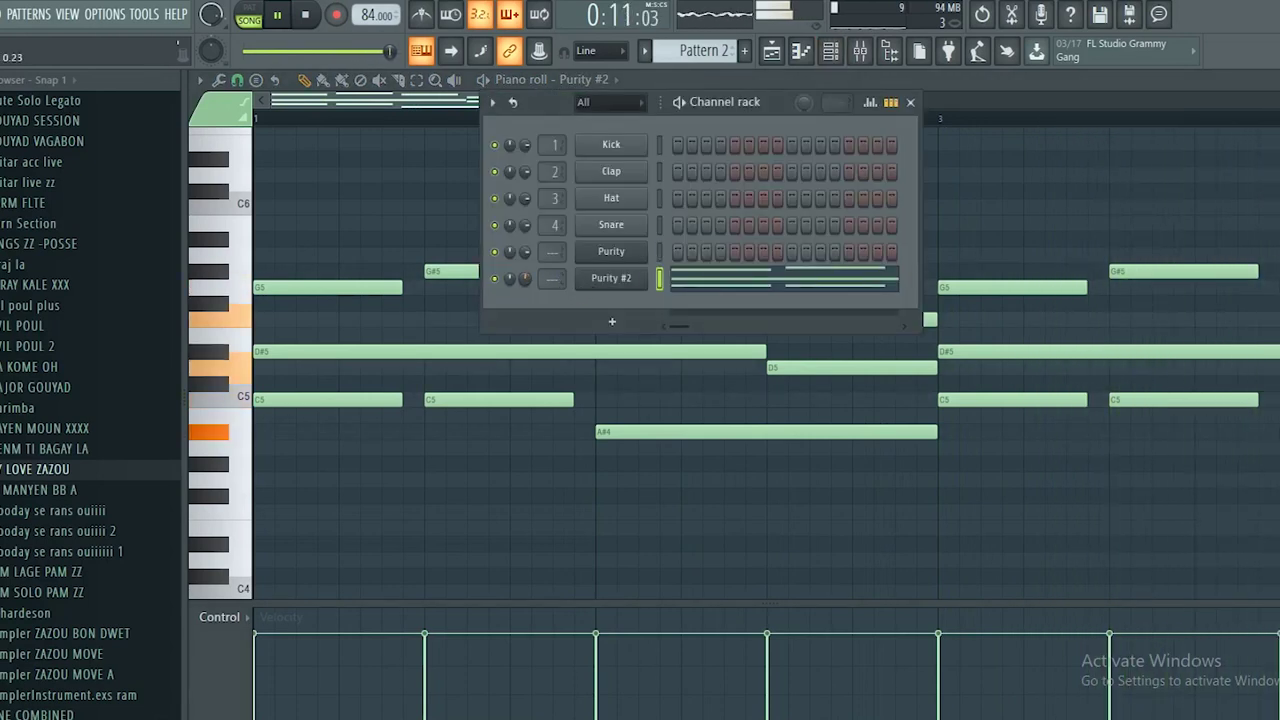
left_click_drag(526, 278, 526, 282)
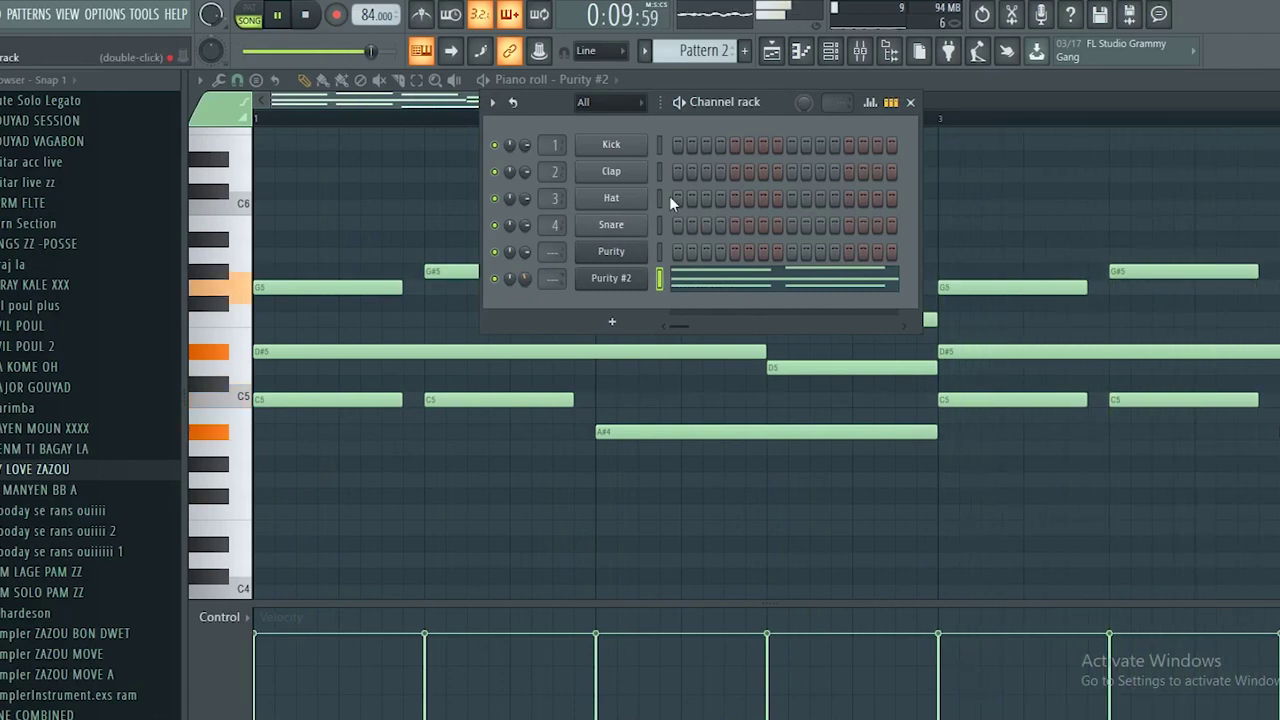
left_click(844, 74)
left_click(837, 56)
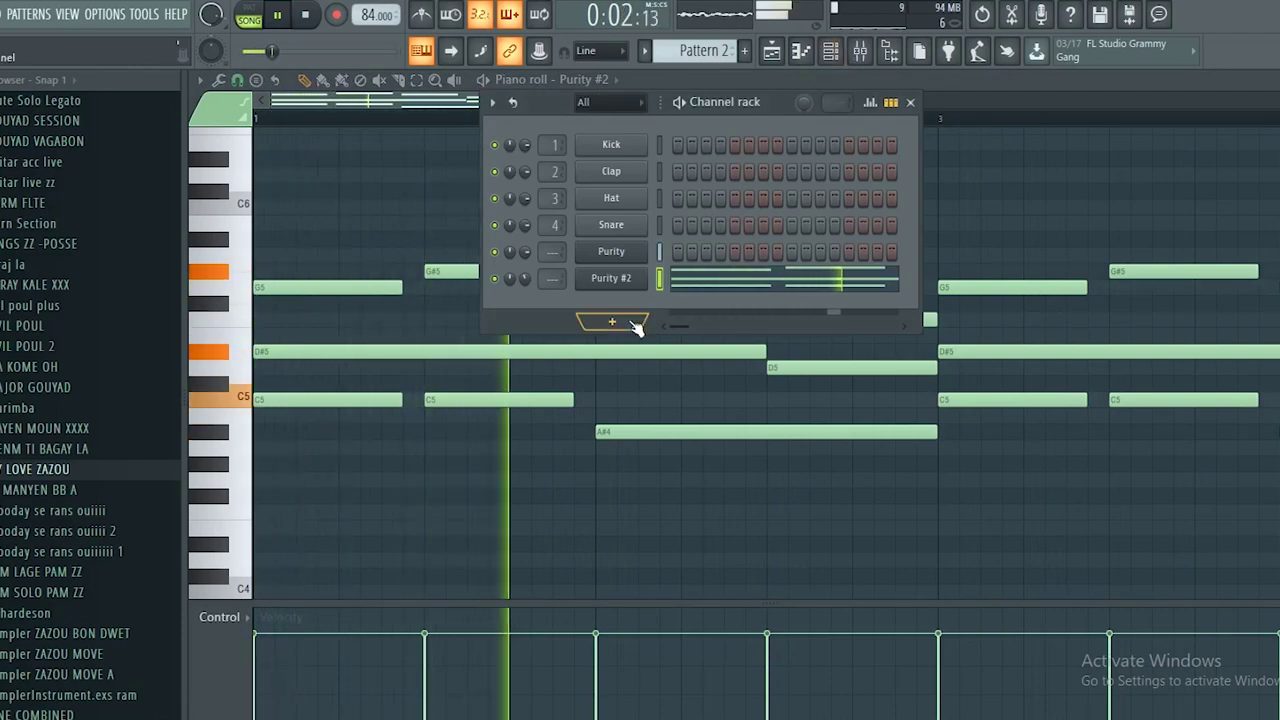
Stop playback, create Pattern 3 and place its clip at bar 1 of Track 3 in the playlist.
left_click(771, 51)
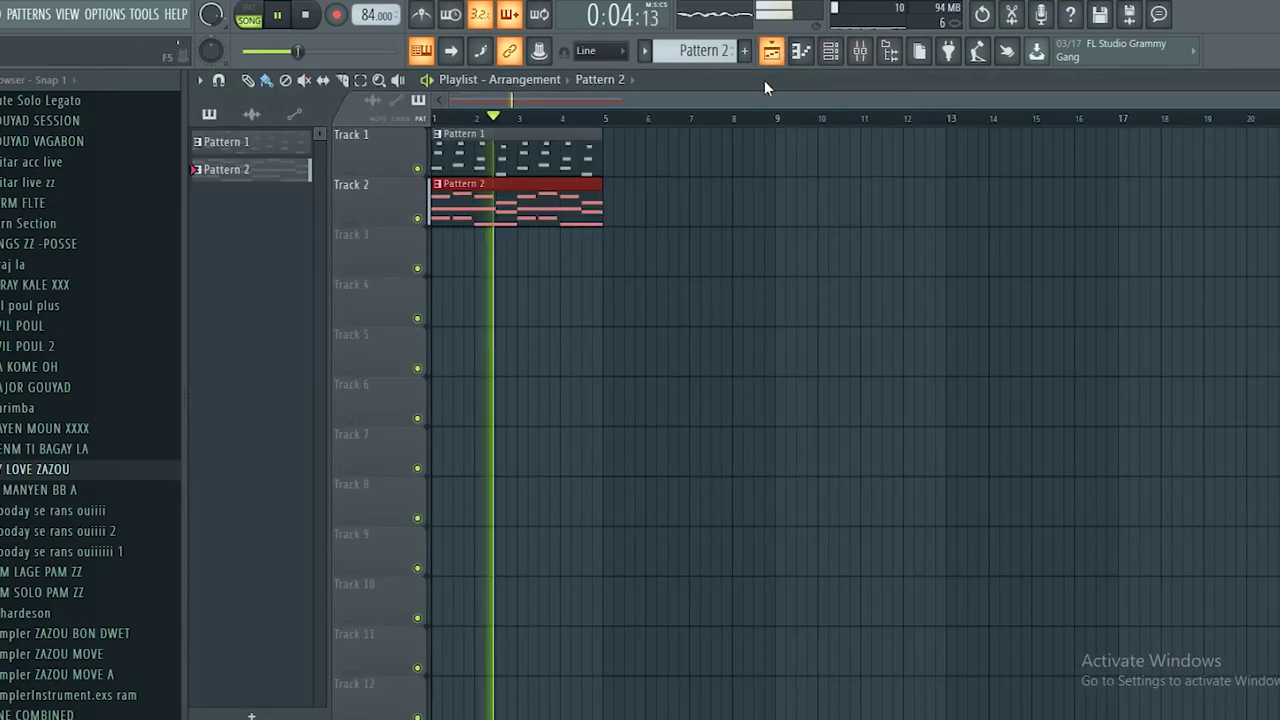
key("space")
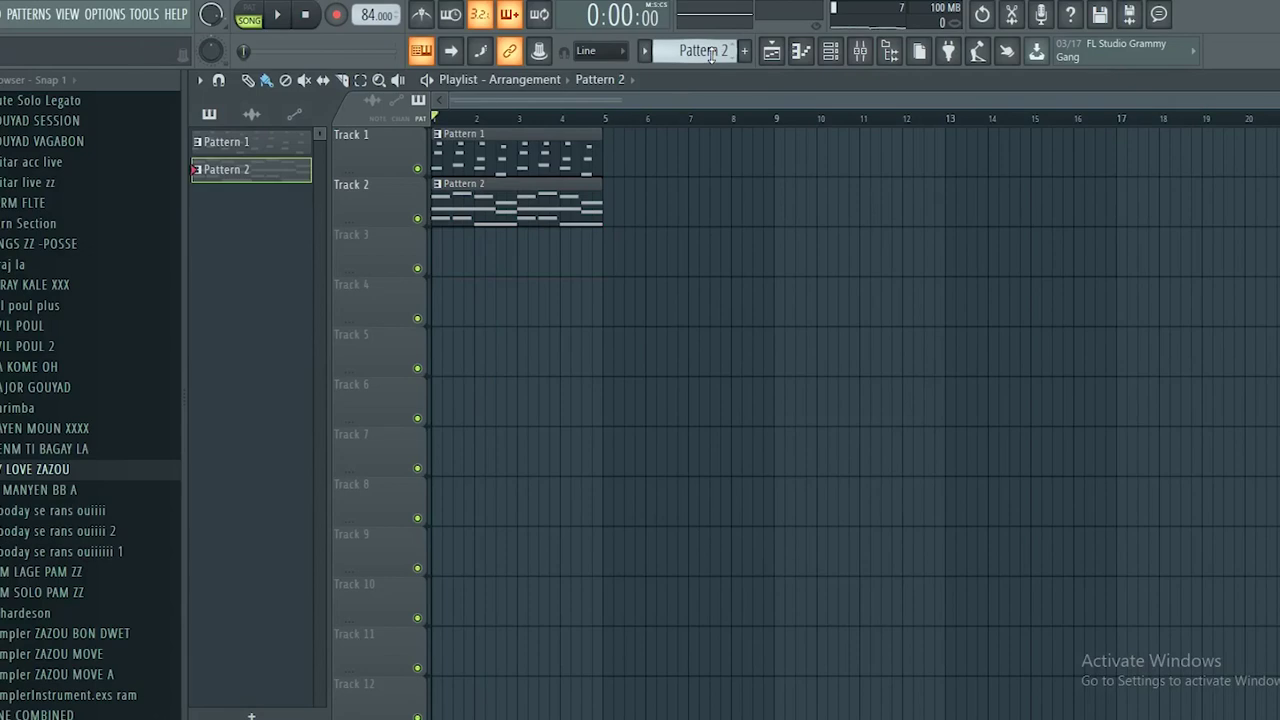
scroll(710, 55, "down", 1)
left_click_drag(497, 249, 446, 256)
Add a third Purity instrument channel and load the Crono Elektrik preset from the Guitar & Plucked category.
left_click(830, 54)
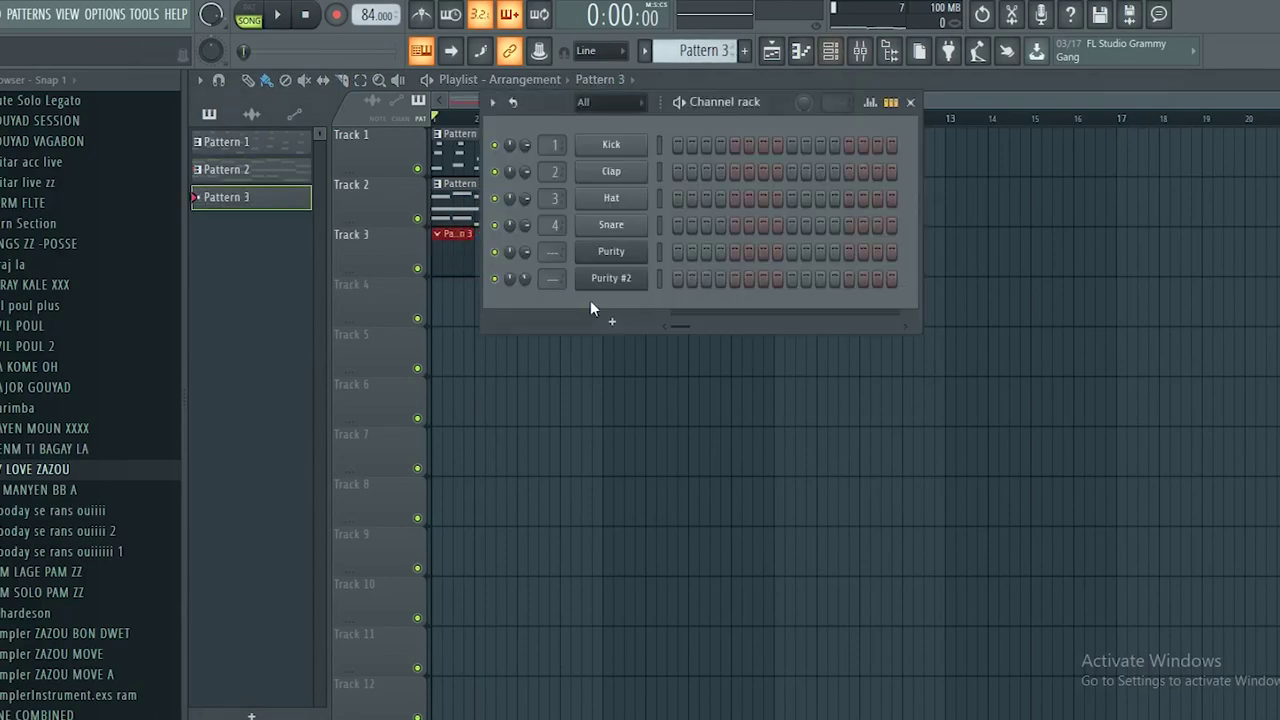
left_click(615, 319)
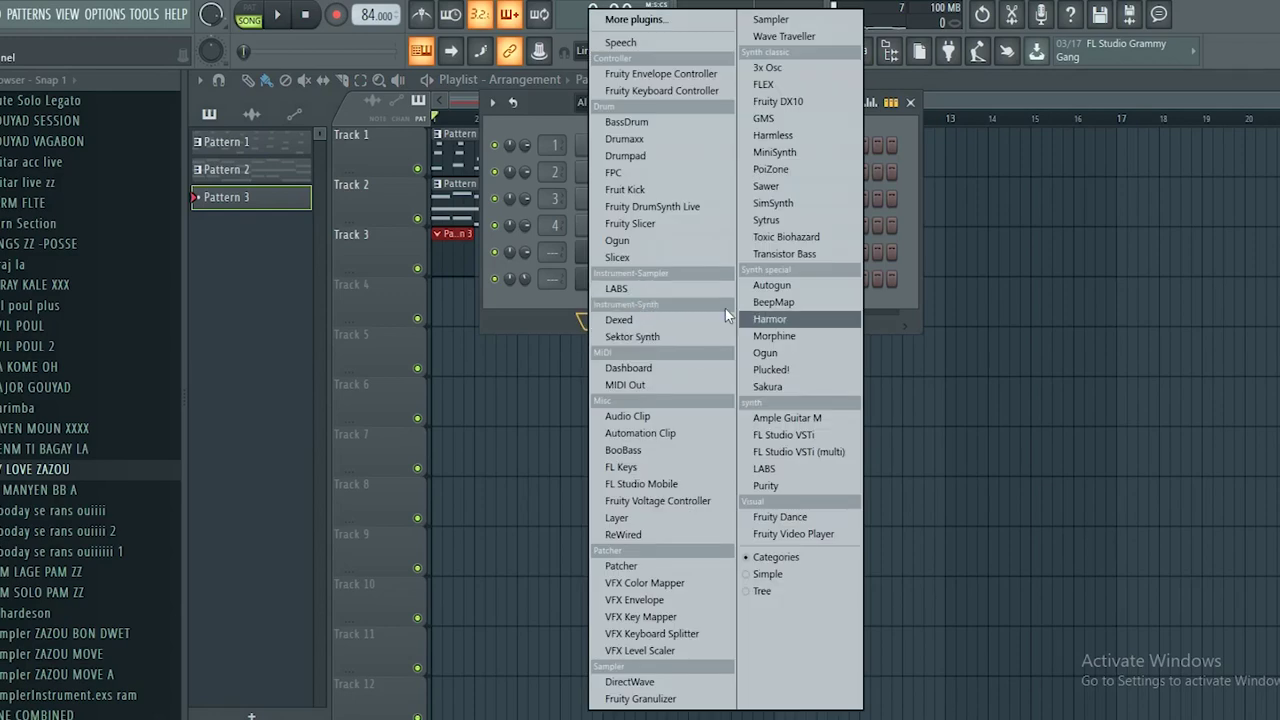
left_click(772, 484)
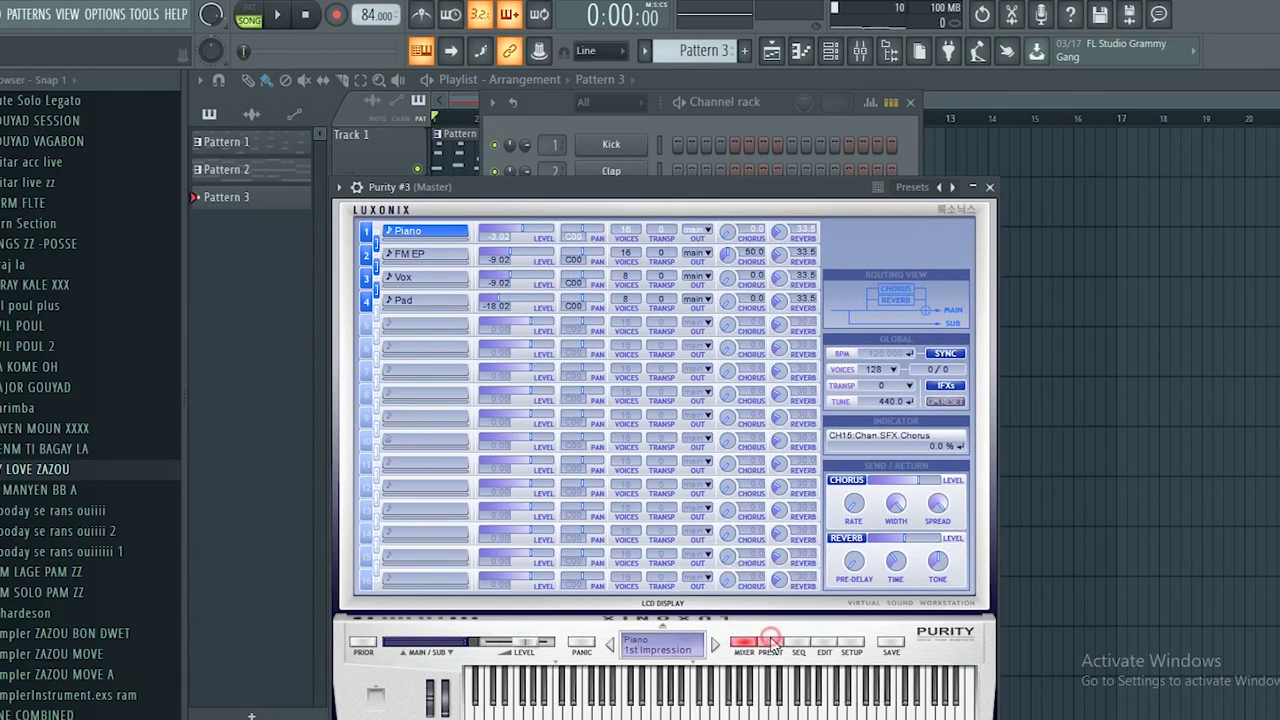
left_click(771, 642)
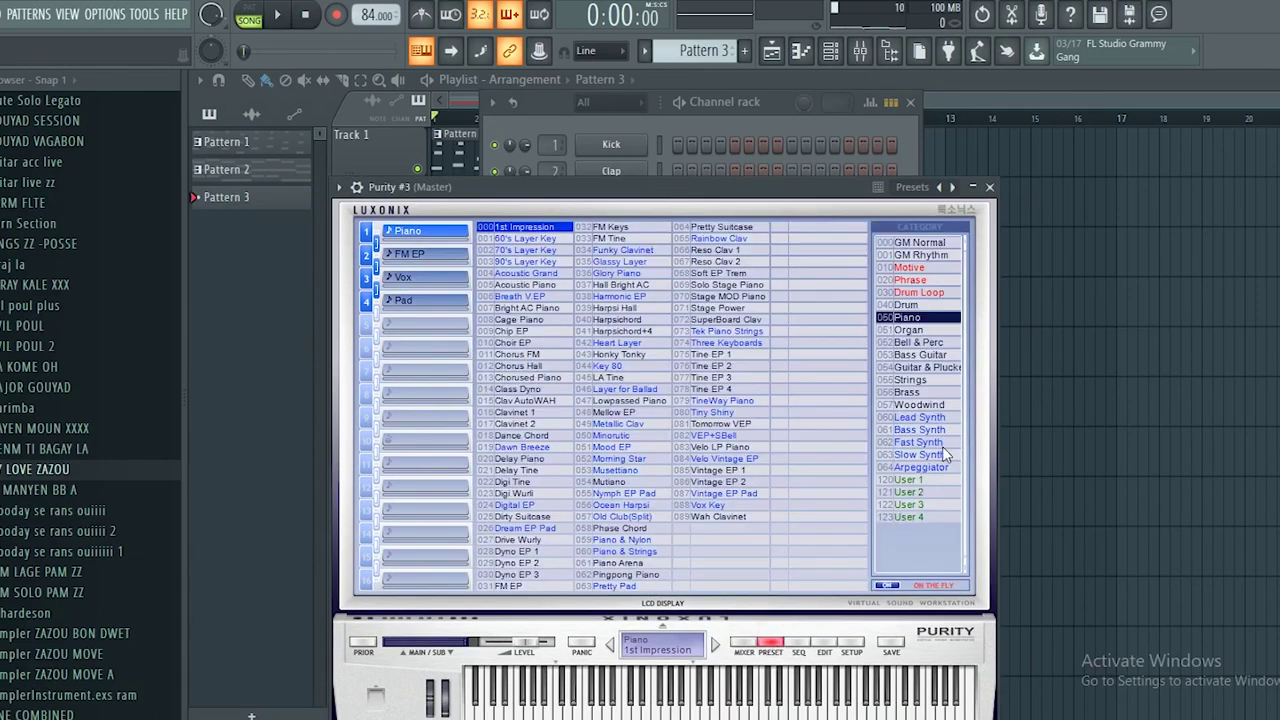
left_click(929, 368)
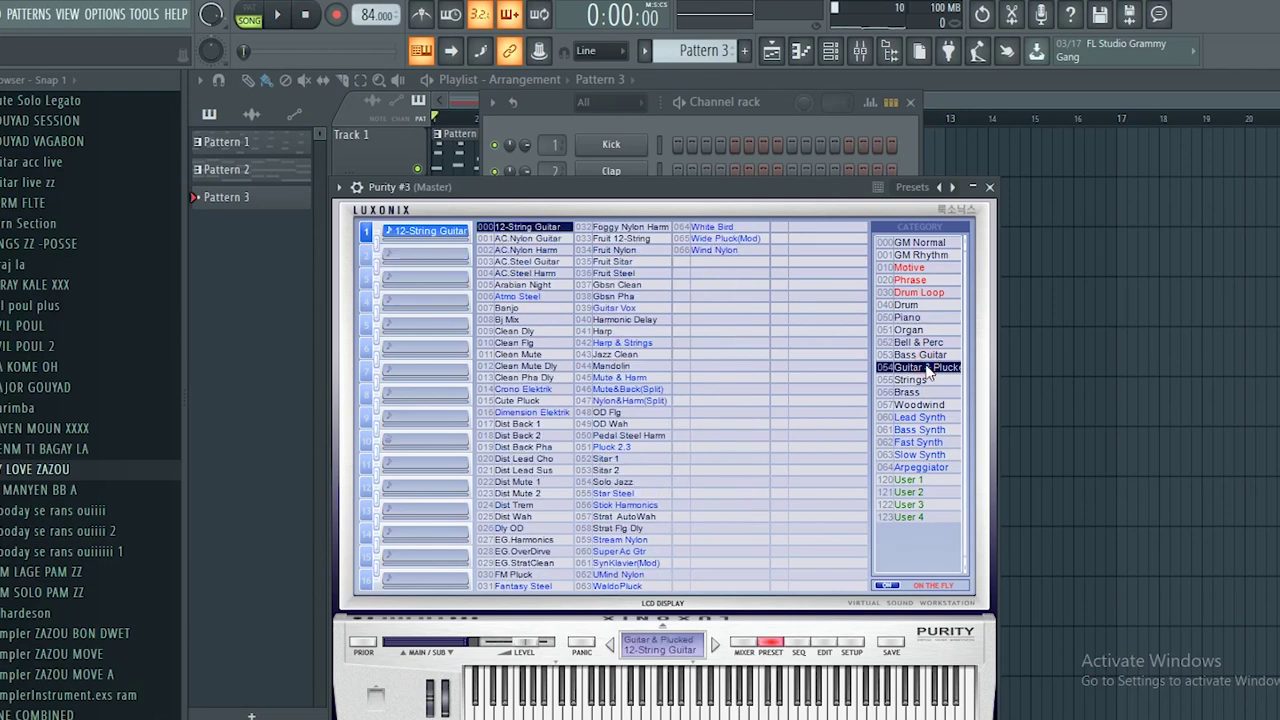
left_click(499, 390)
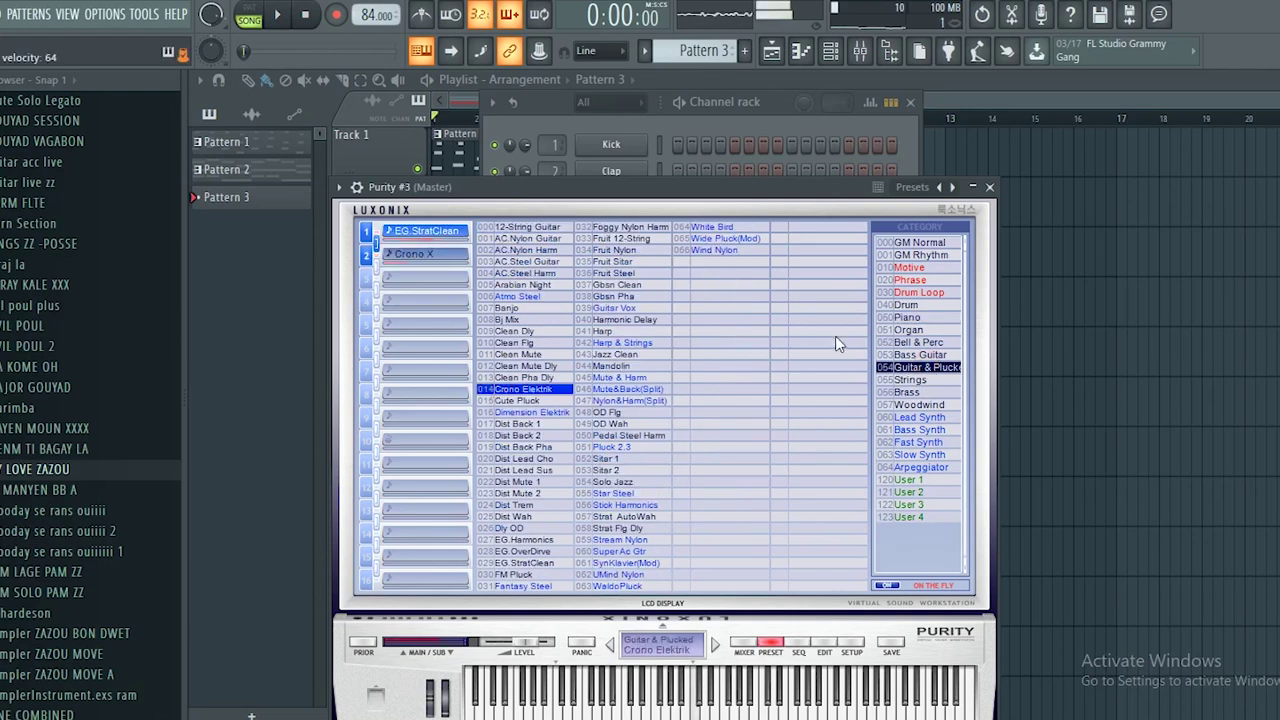
left_click(990, 188)
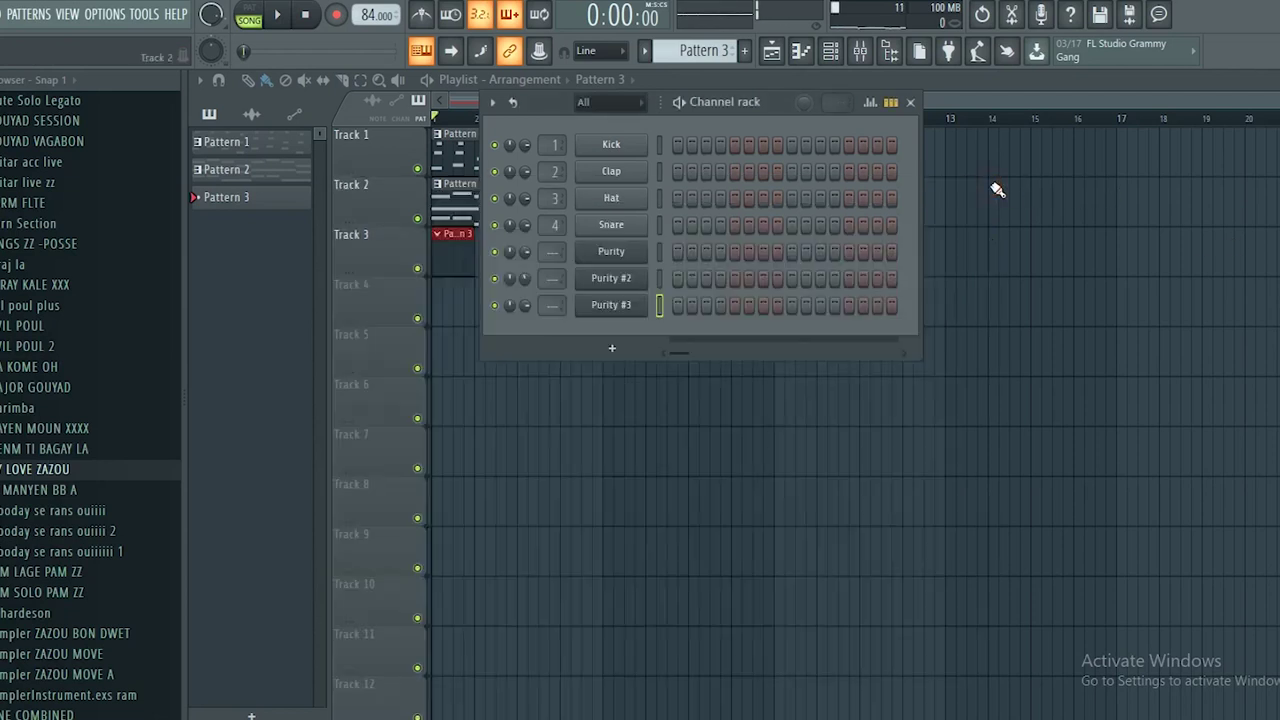
Open the piano roll of Purity #3 for Pattern 3 and play the existing arrangement over it.
right_click(640, 304)
left_click(665, 302)
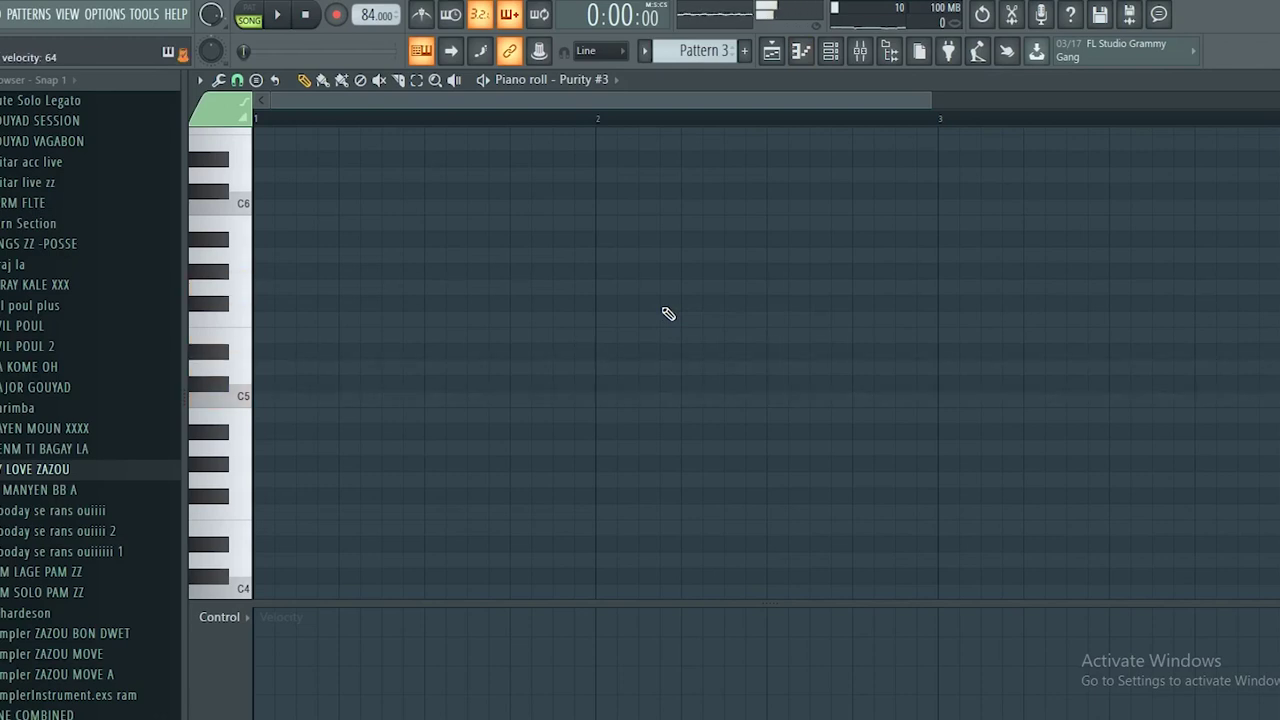
key("space")
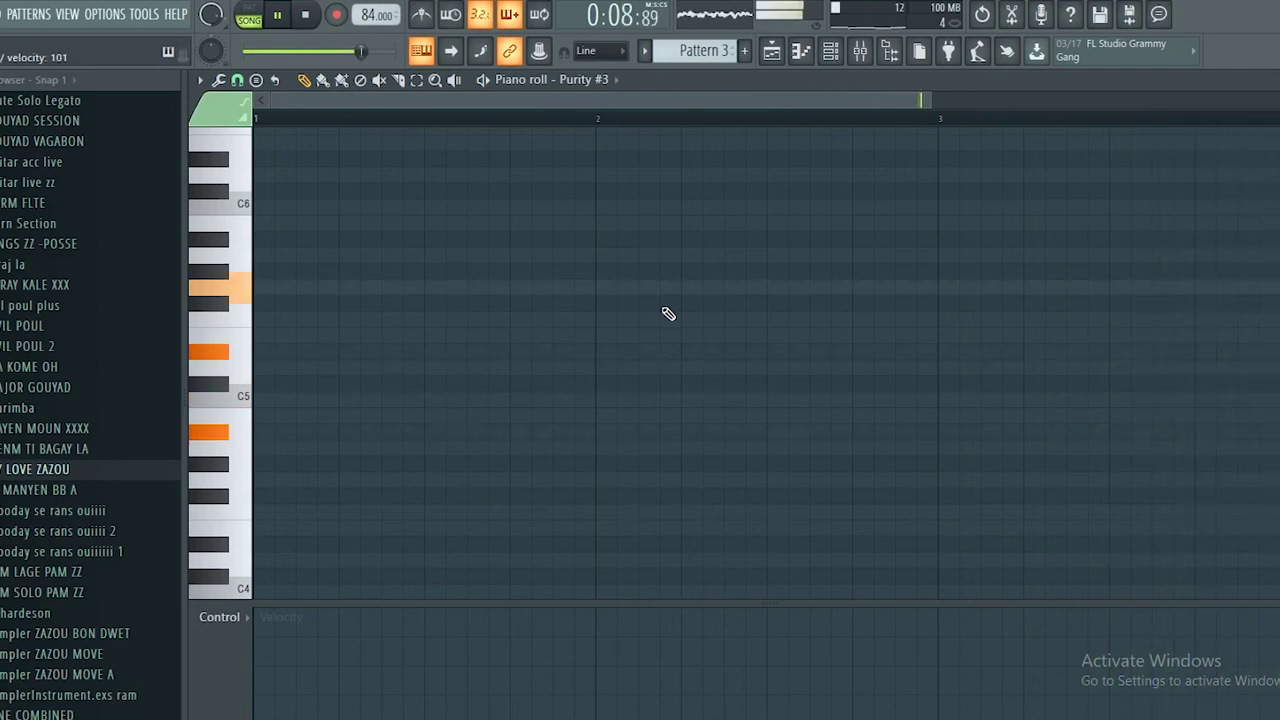
key("space")
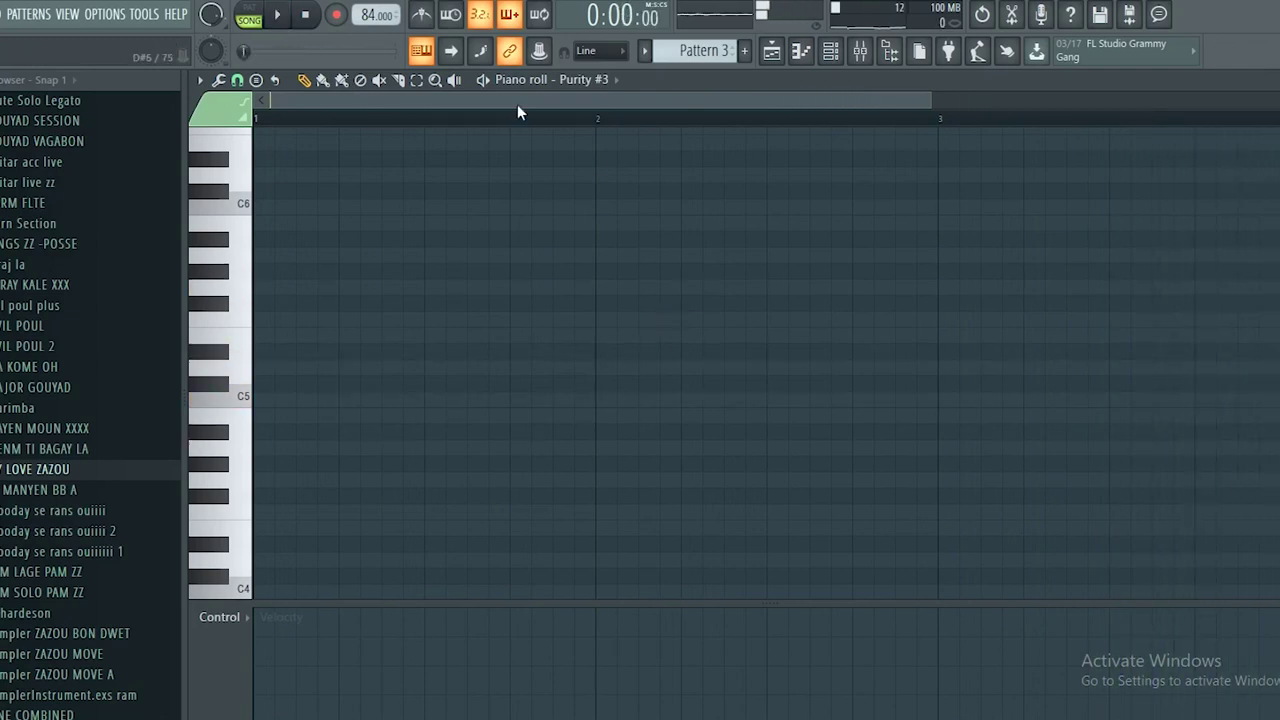
Record a chord performance for Purity #3 into Pattern 3 as notes and automation, and stop once the part is played.
left_click(338, 16)
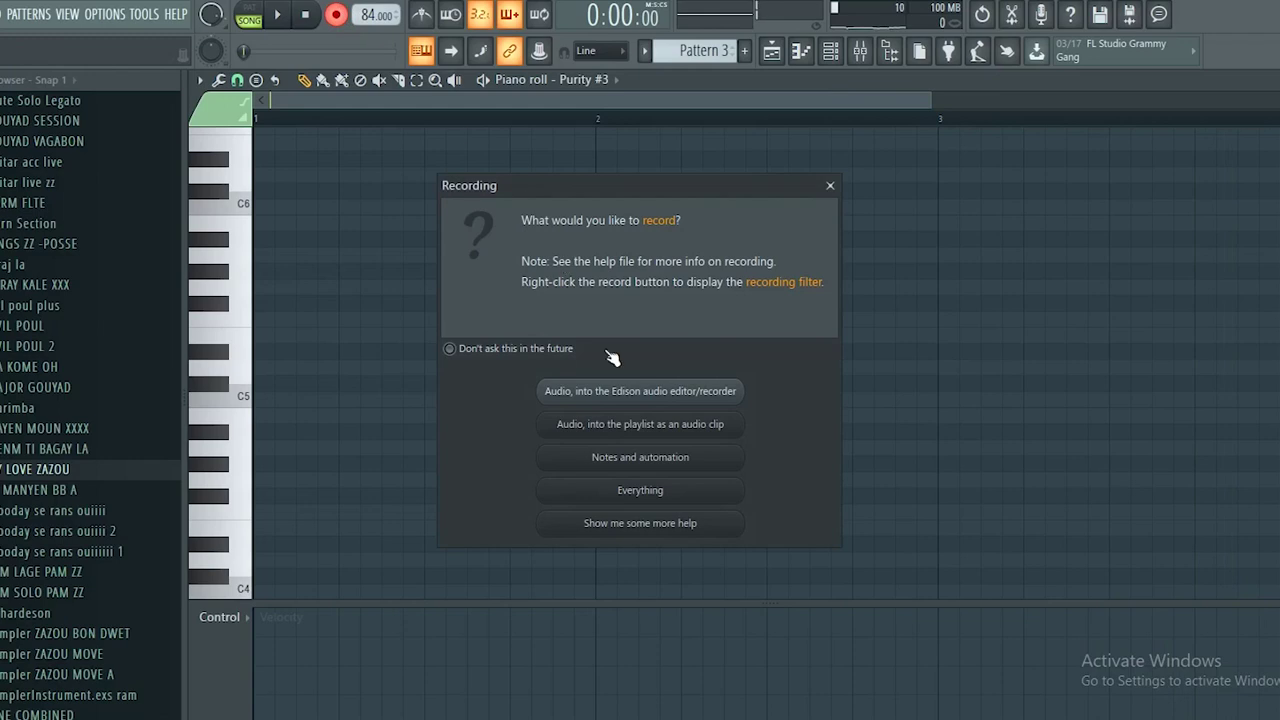
left_click(646, 459)
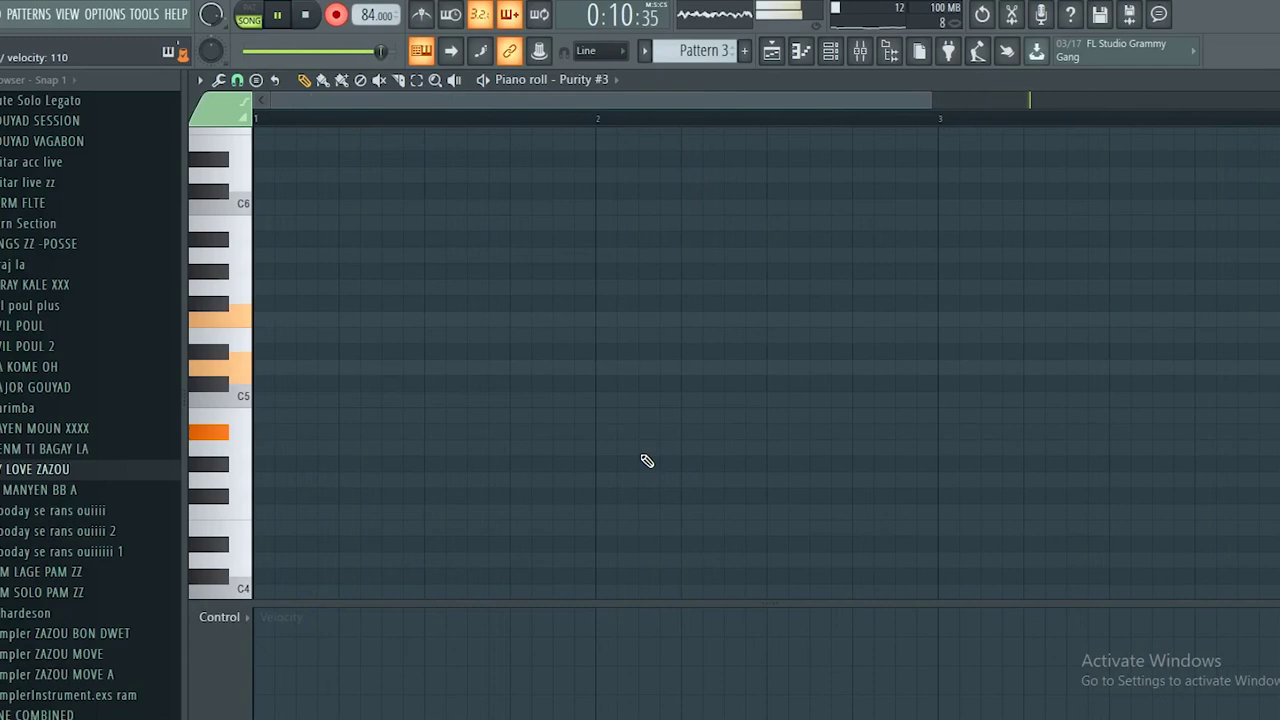
key("space")
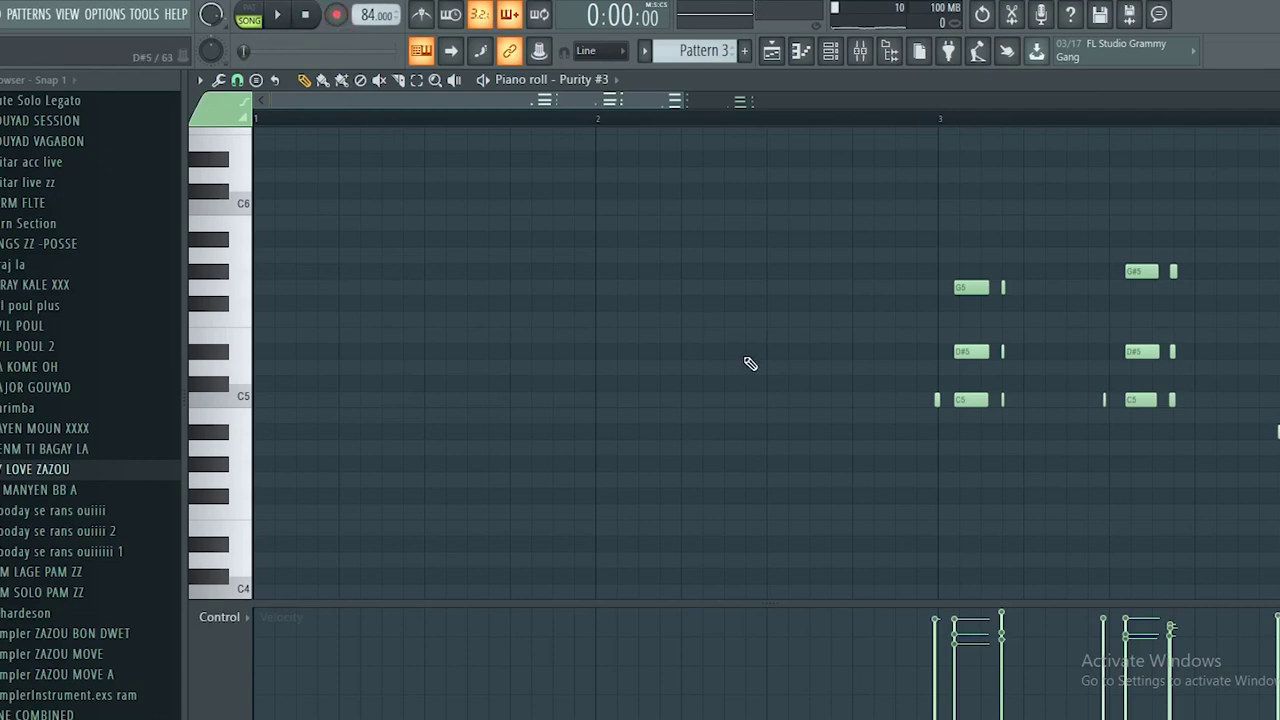
Quantize all recorded Purity #3 notes with the Default template, including their end times.
key("ctrl+a")
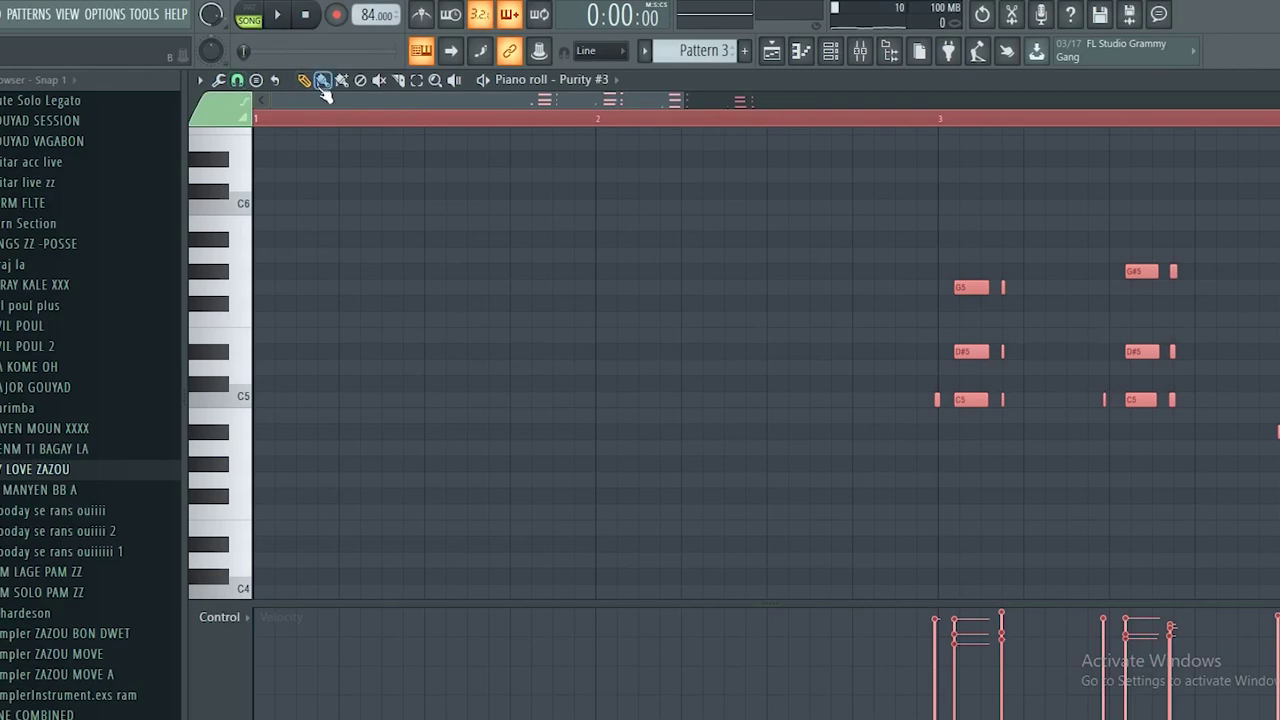
left_click(220, 80)
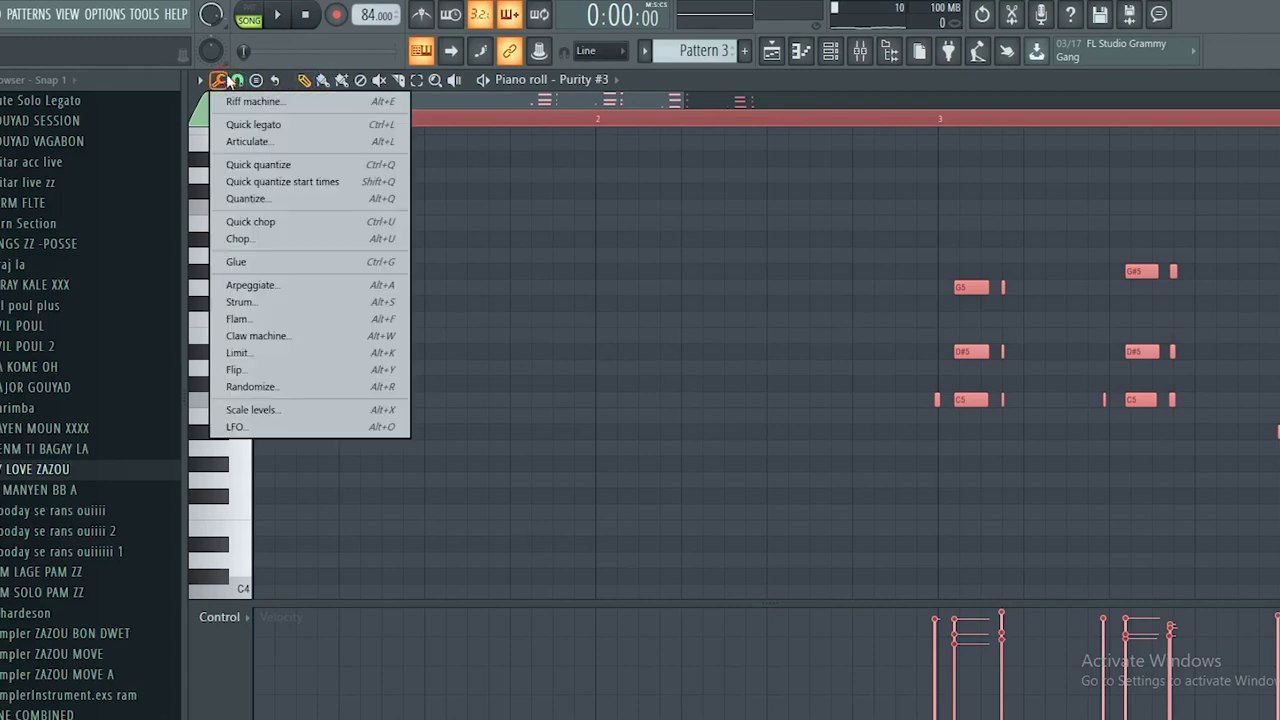
left_click(279, 199)
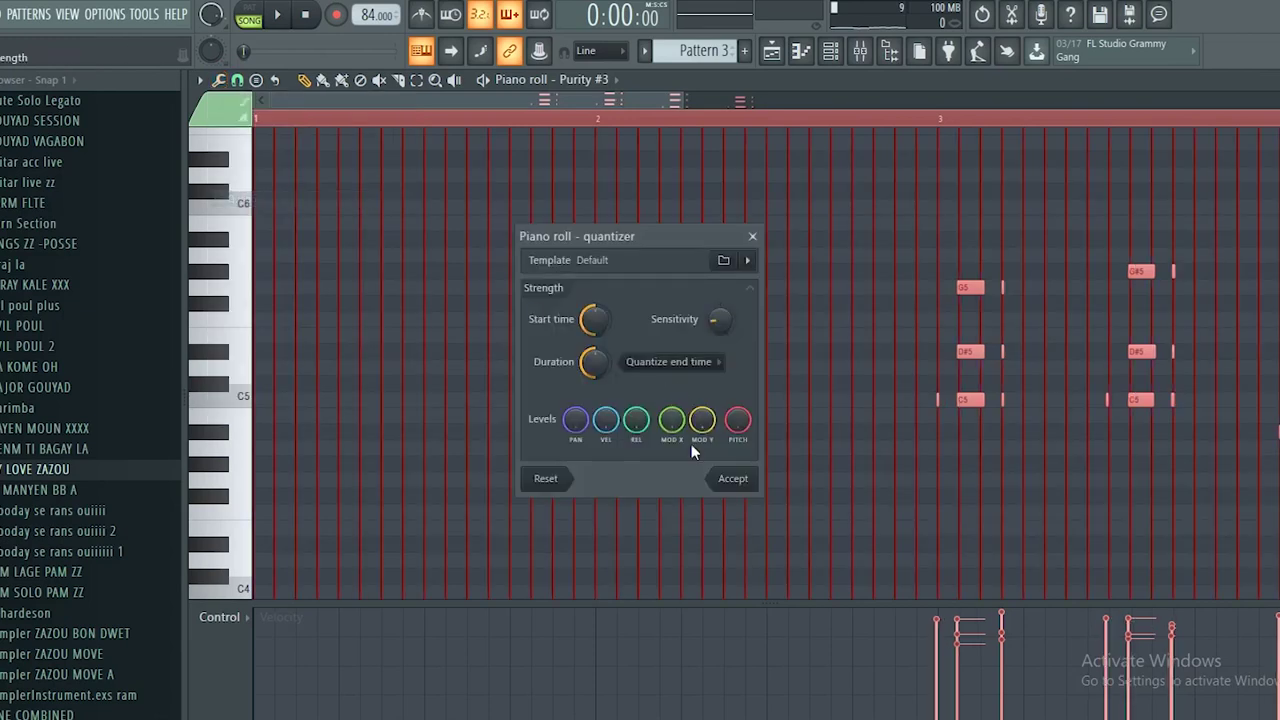
left_click(733, 479)
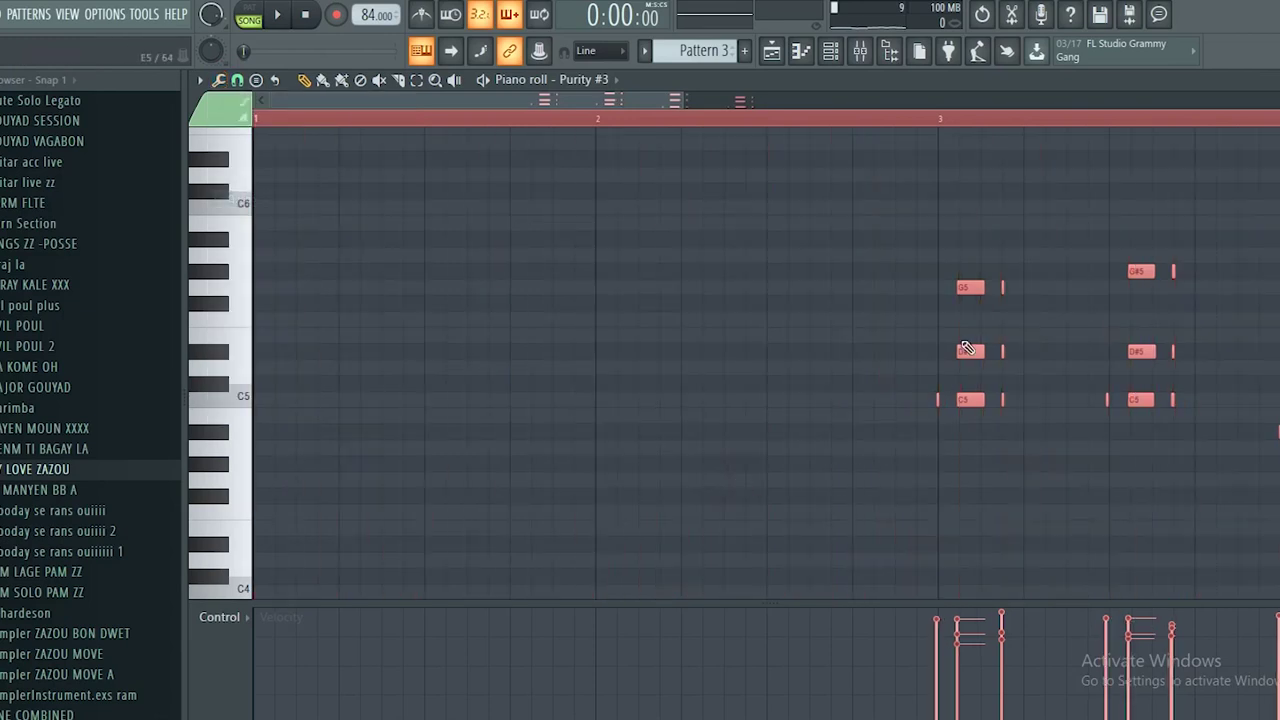
Move the quantized chords two bars earlier so they start at bar 1, and play the arrangement to check the timing.
mouse_move(970, 288)
left_mouse_down()
mouse_move(357, 309)
mouse_move(272, 304)
mouse_move(283, 289)
mouse_move(246, 283)
left_mouse_up()
key("space")
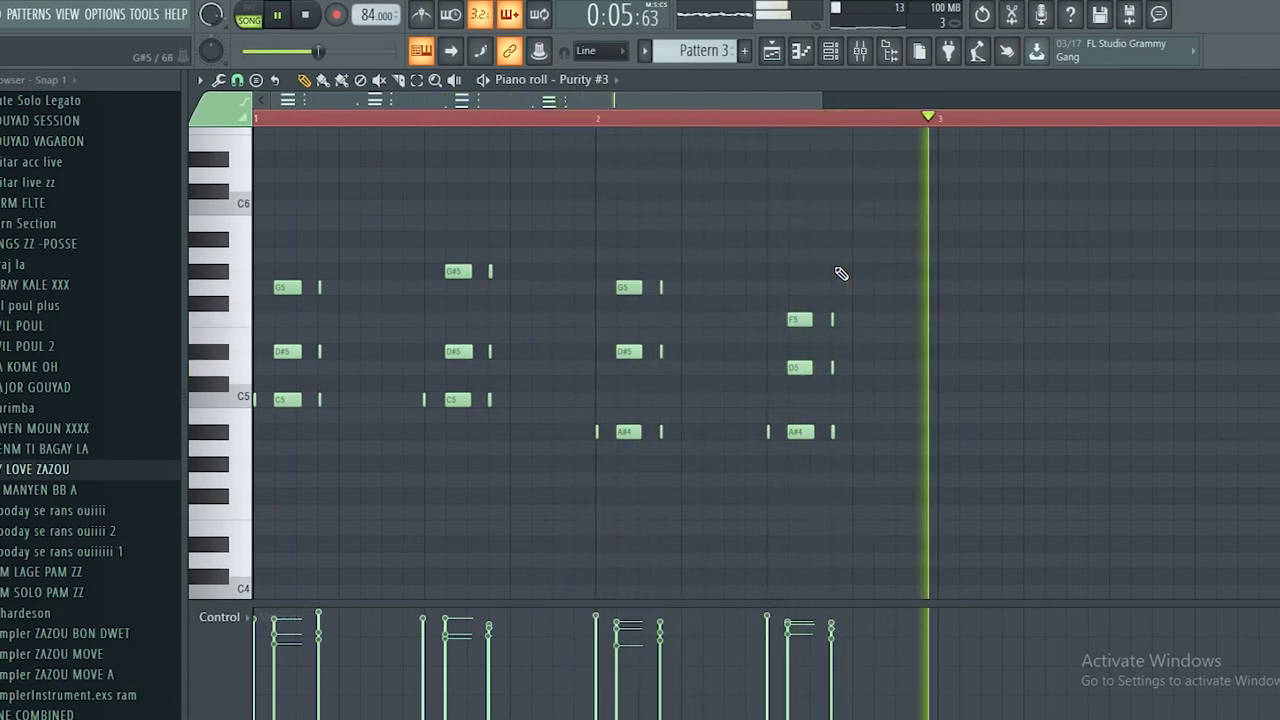
key("space")
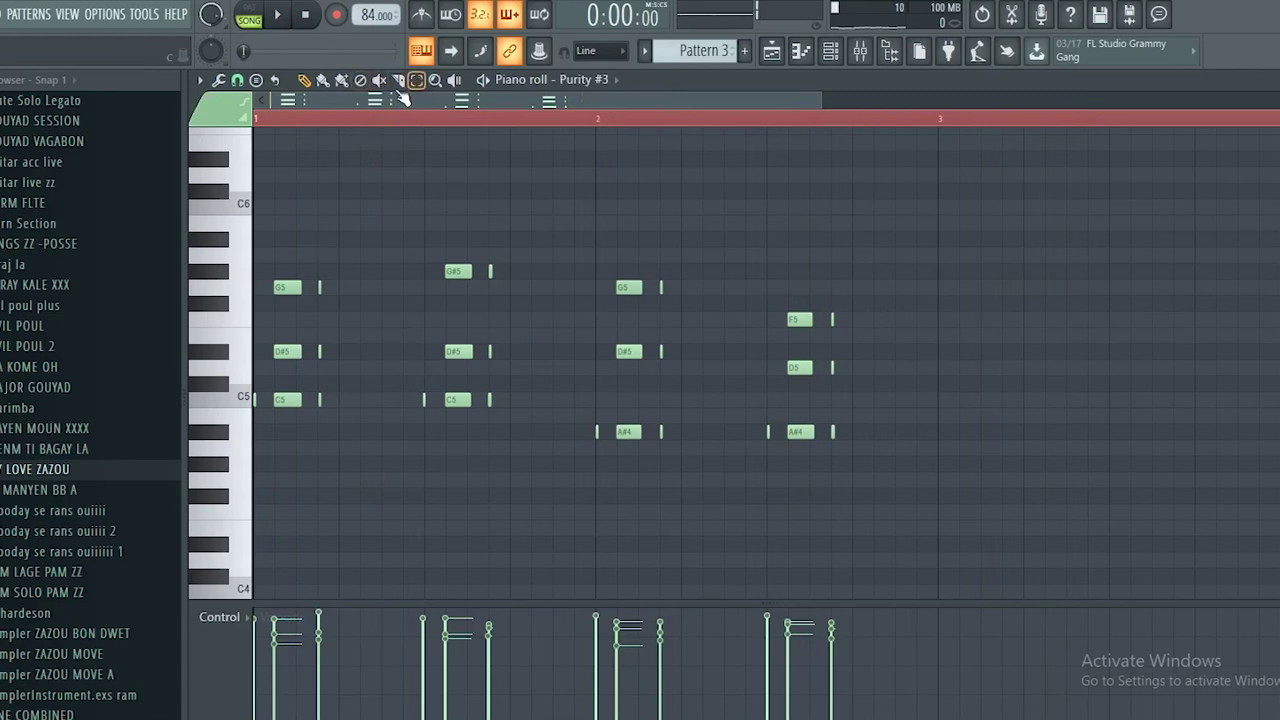
Duplicate the two-bar chord part into bars 3 and 4 and play back all four bars.
key("ctrl+a")
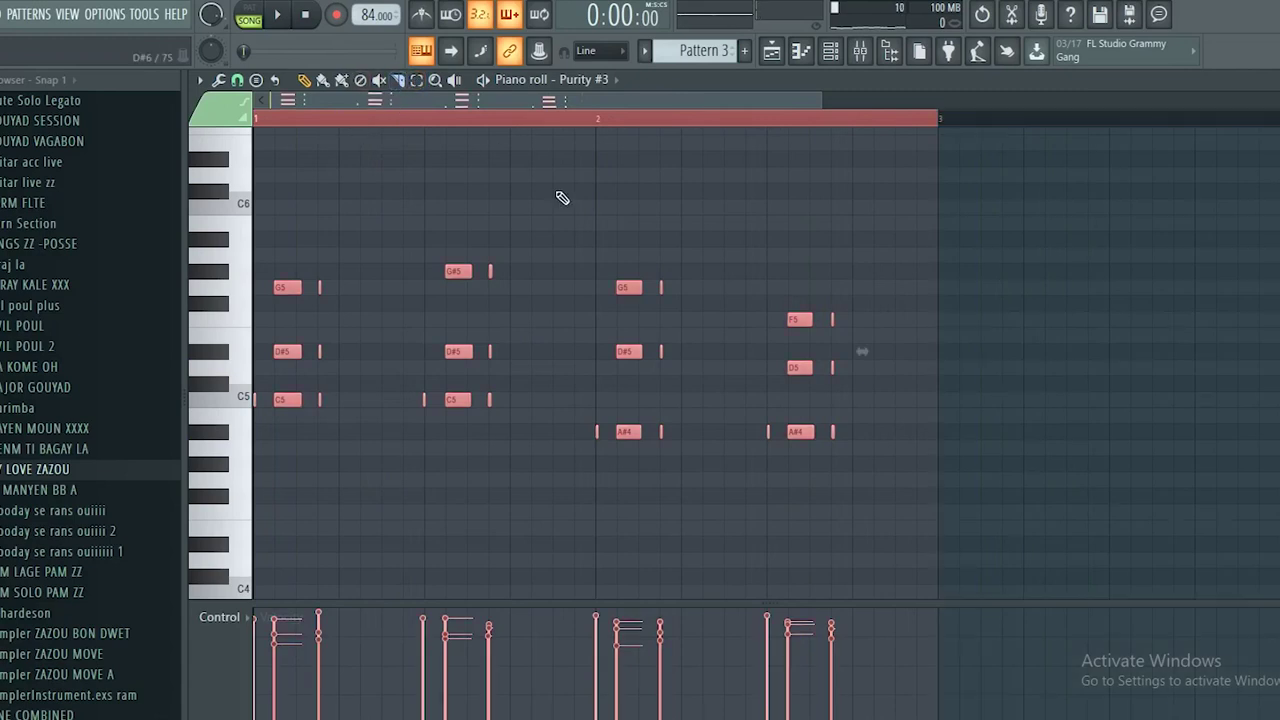
left_click_drag(455, 272, 1143, 313)
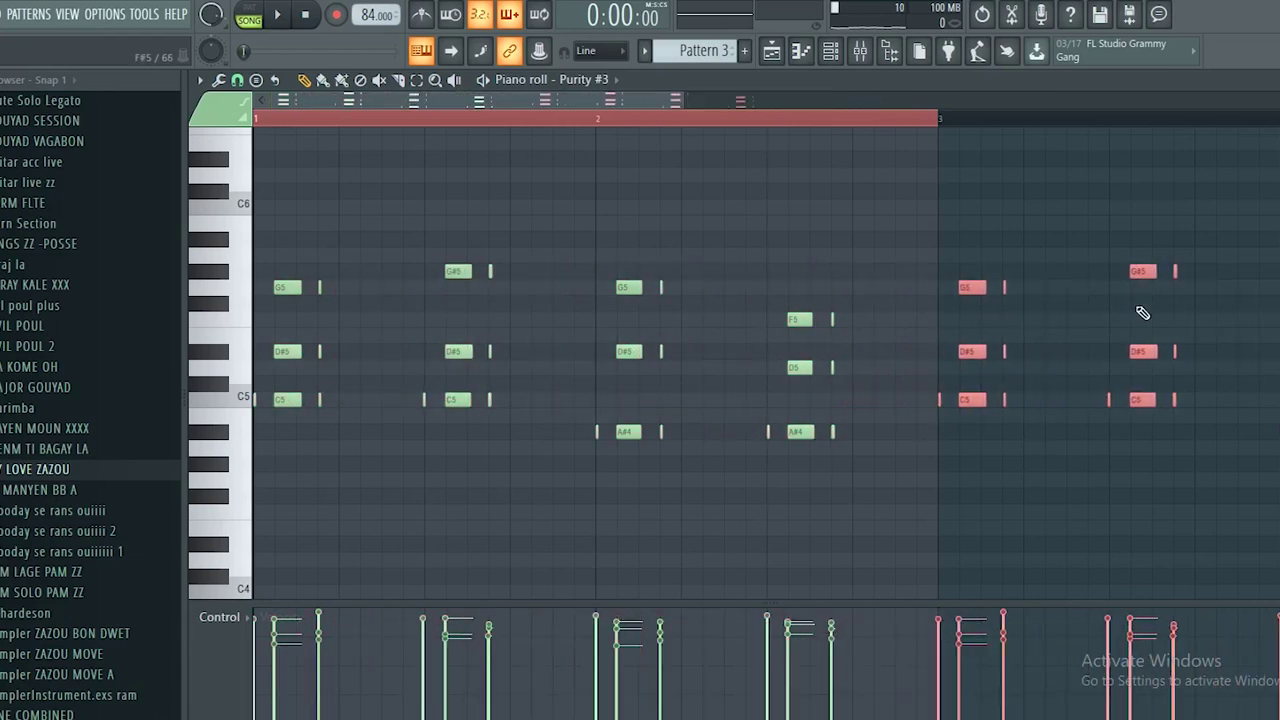
key("space")
left_click(893, 243)
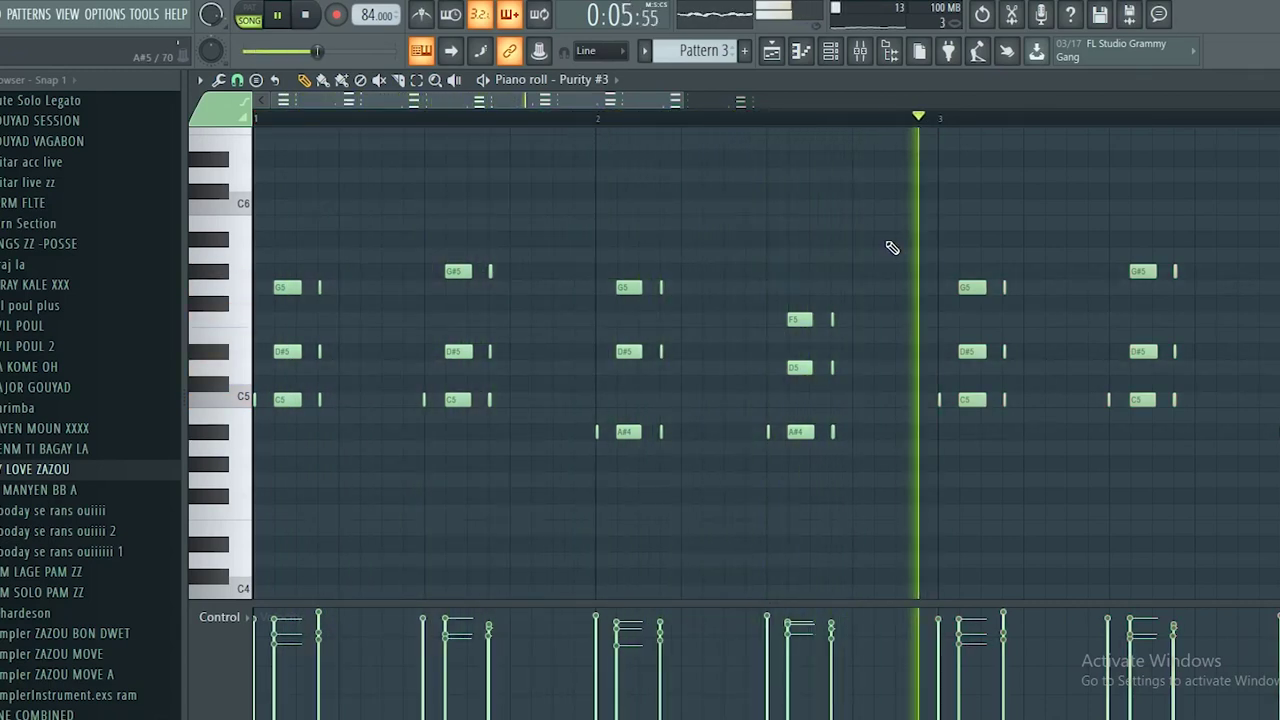
left_click_drag(560, 100, 622, 113)
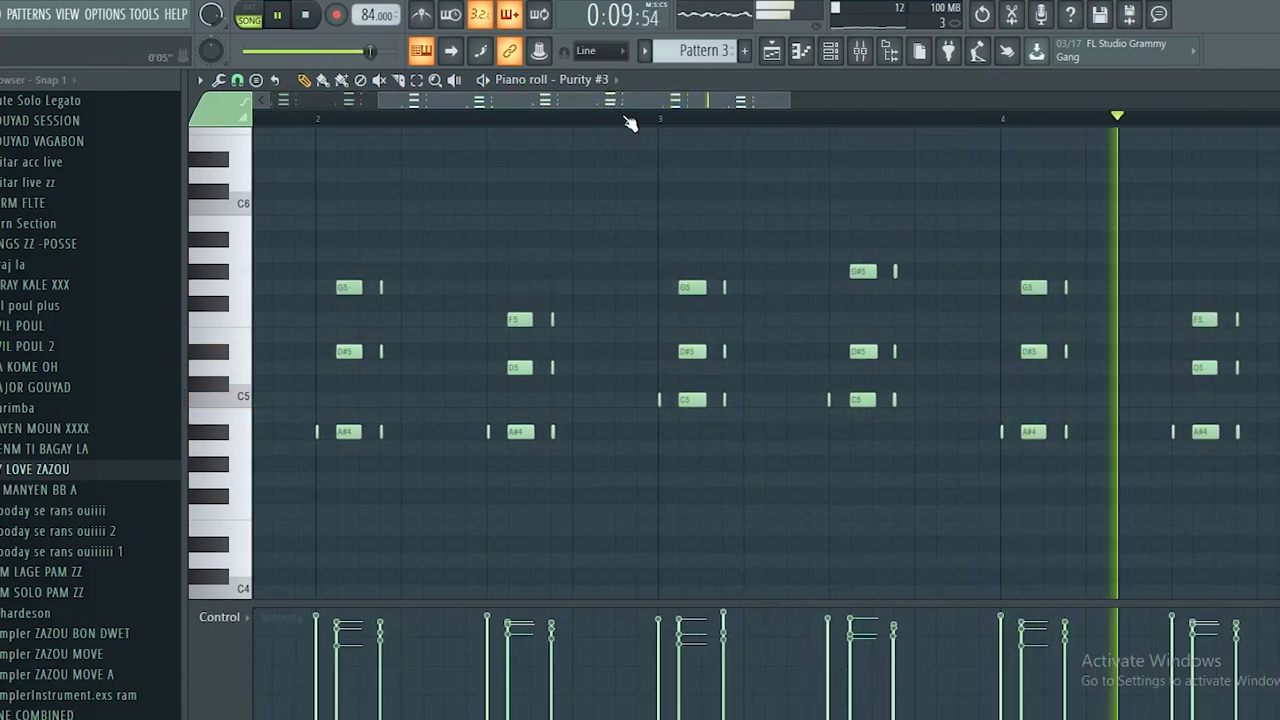
left_click_drag(626, 107, 512, 100)
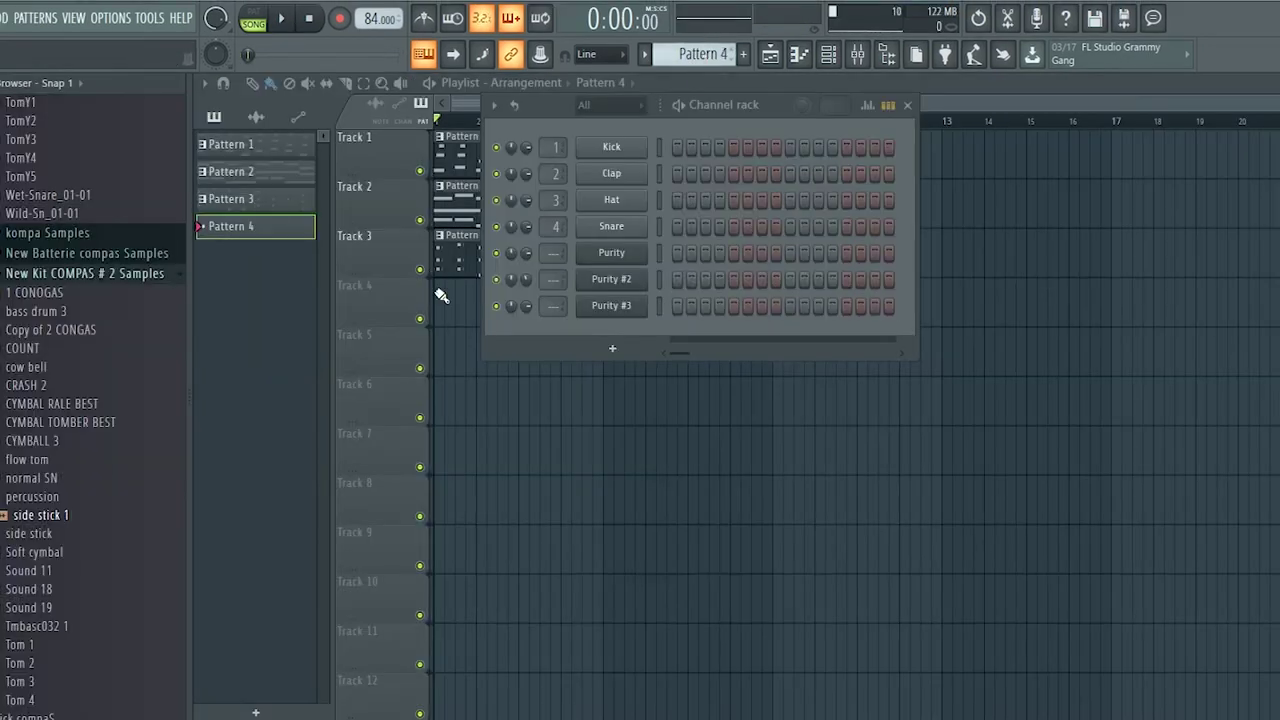
Place a Pattern 4 clip at bar 1 of Track 4 and add the side stick 1 sample as a new channel.
left_click(440, 295)
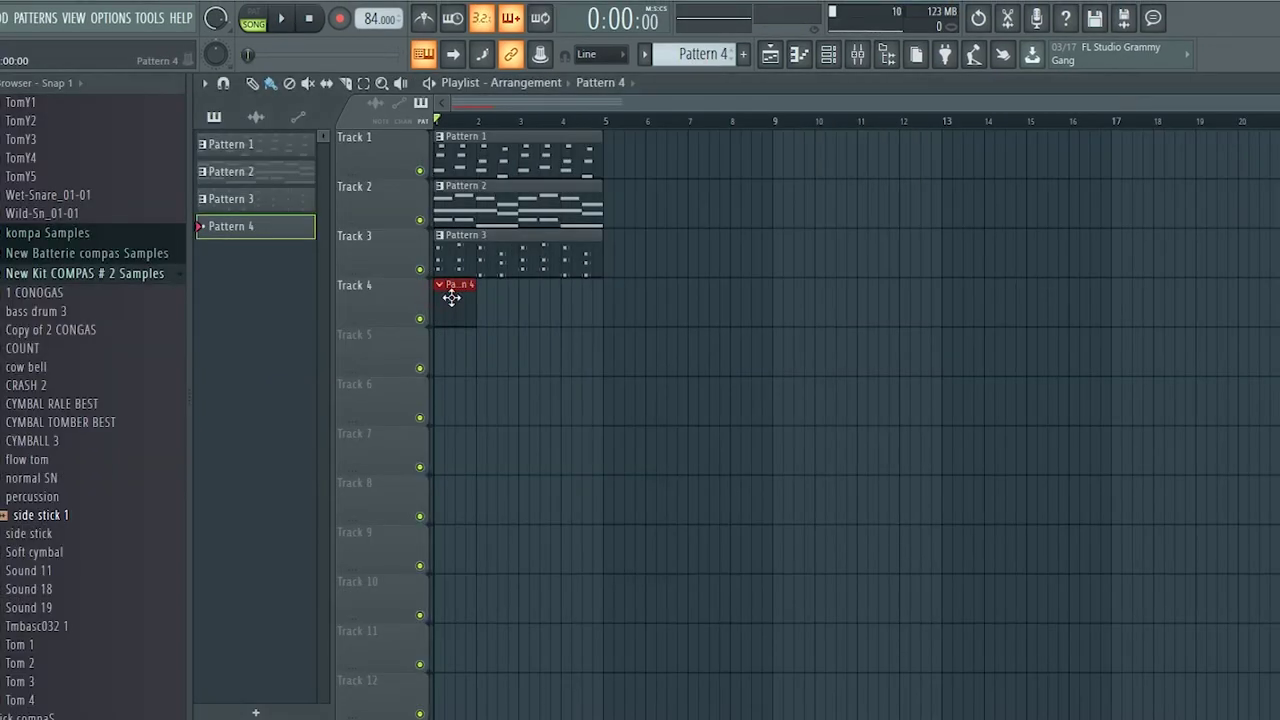
left_click(828, 54)
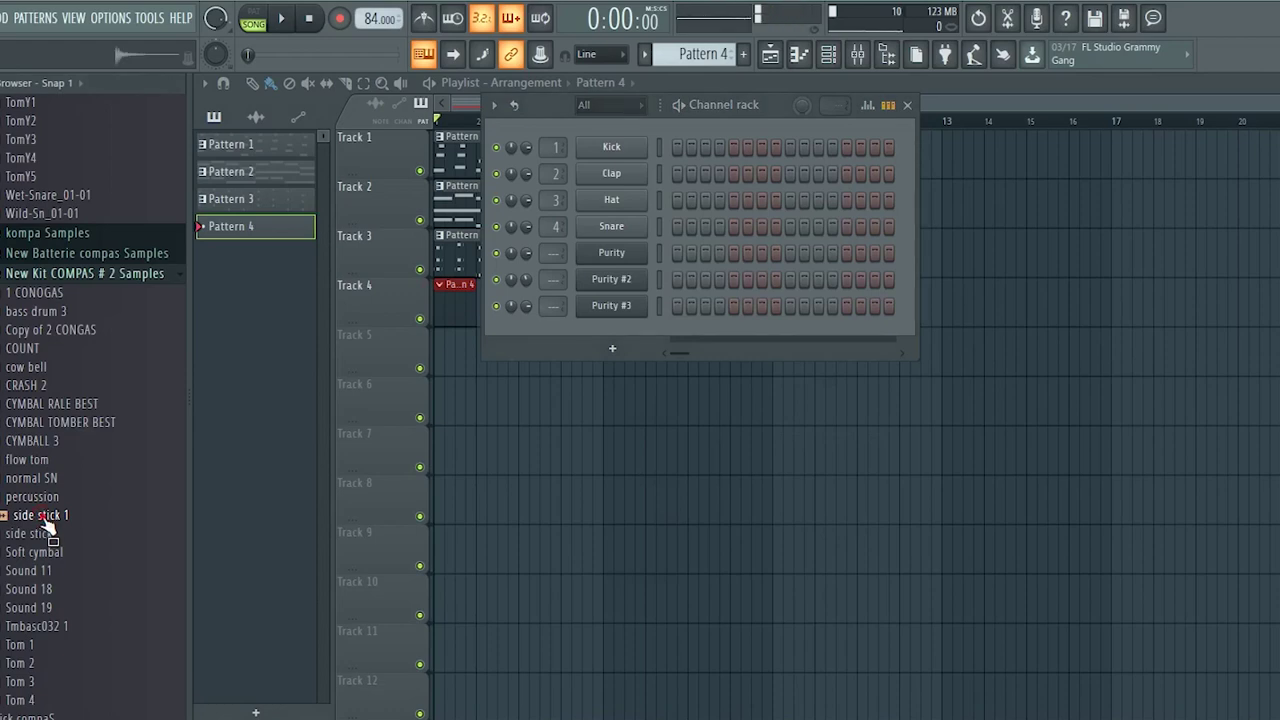
left_click_drag(224, 476, 610, 330)
Open the side stick 1 piano roll, audition its C5 sound and play the arrangement for reference.
right_click(610, 333)
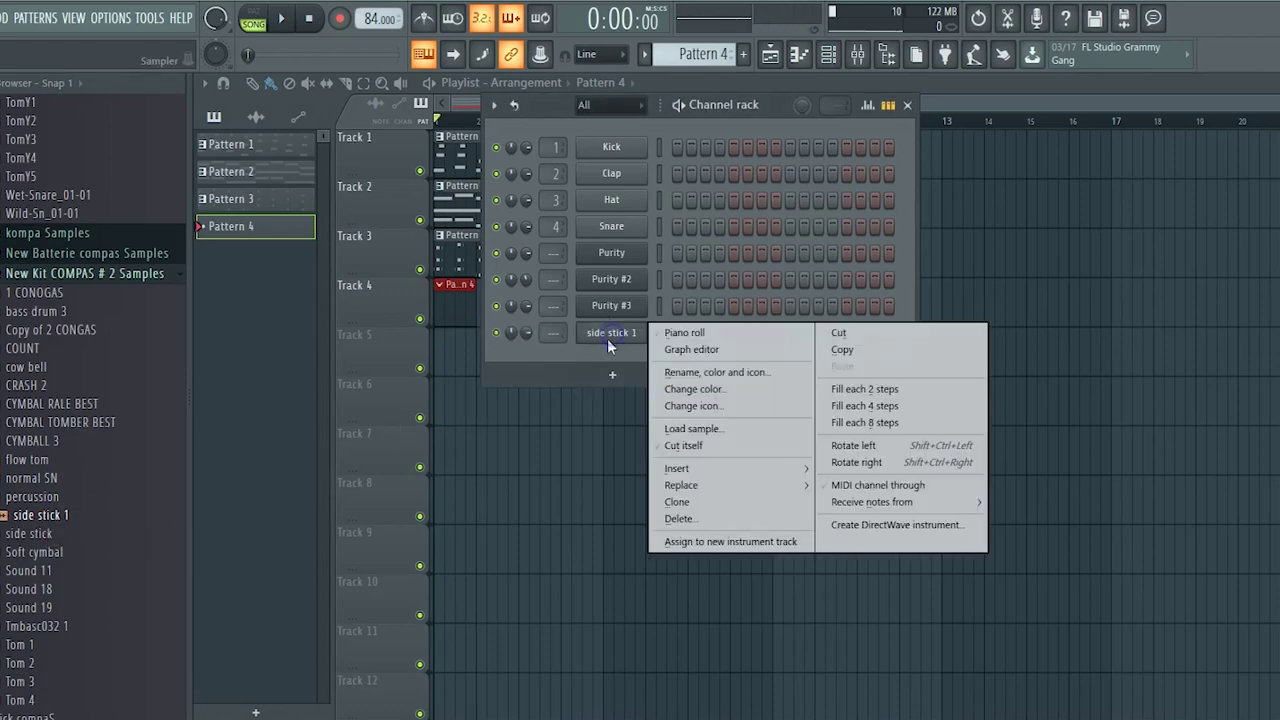
left_click(688, 333)
left_click(246, 412)
key("space")
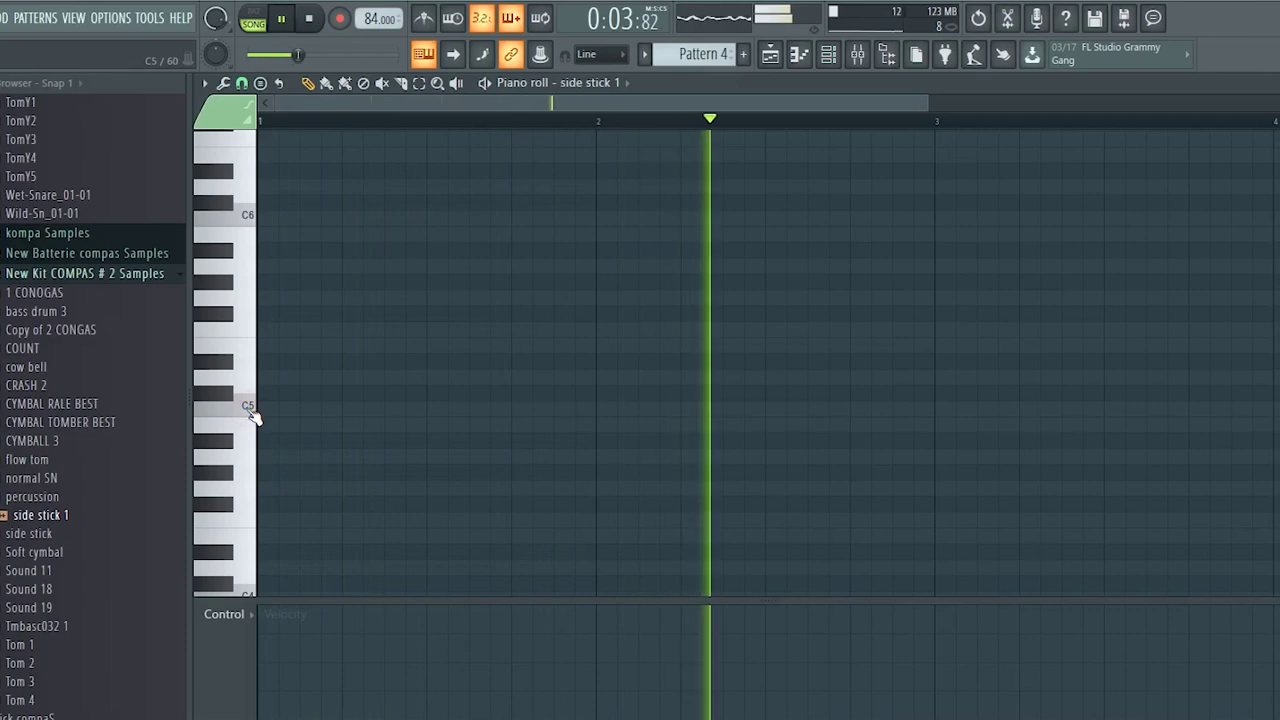
key("space")
Enter side stick hits on C5 at steps 1, 4, 7, 9, 12 and 15 of bar 1, checking them with playback.
left_click(278, 410)
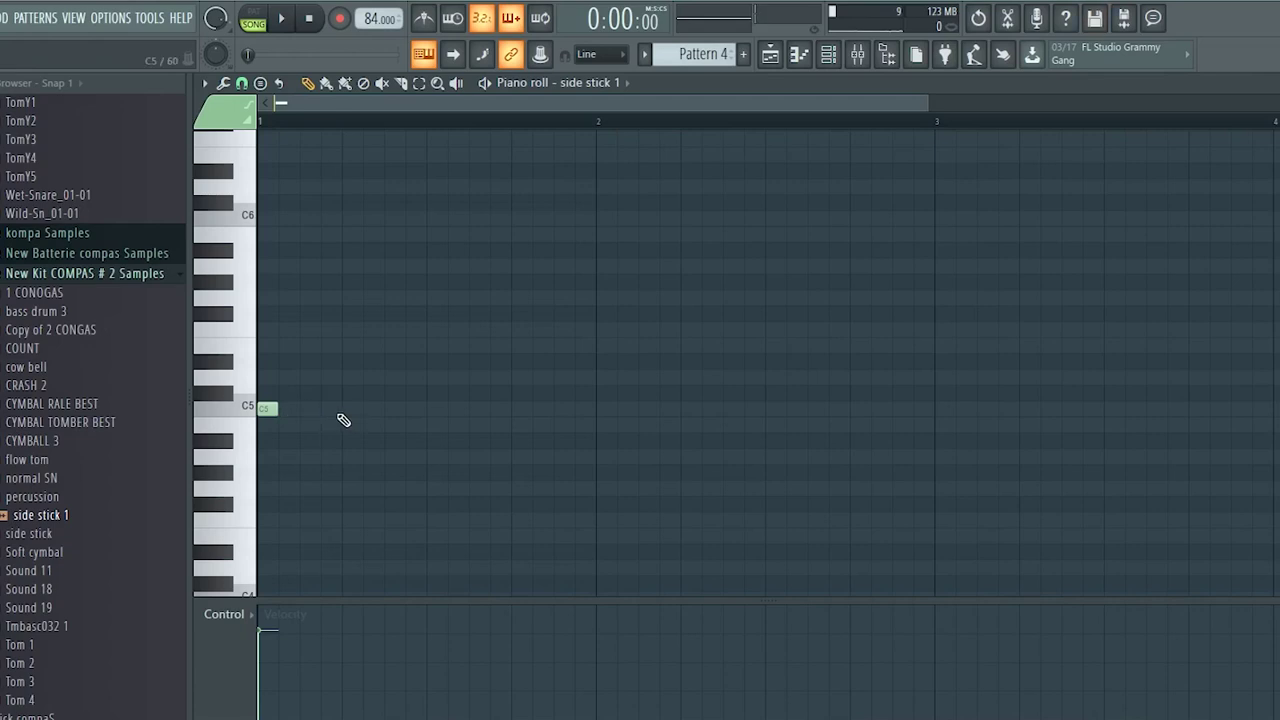
left_click(326, 410)
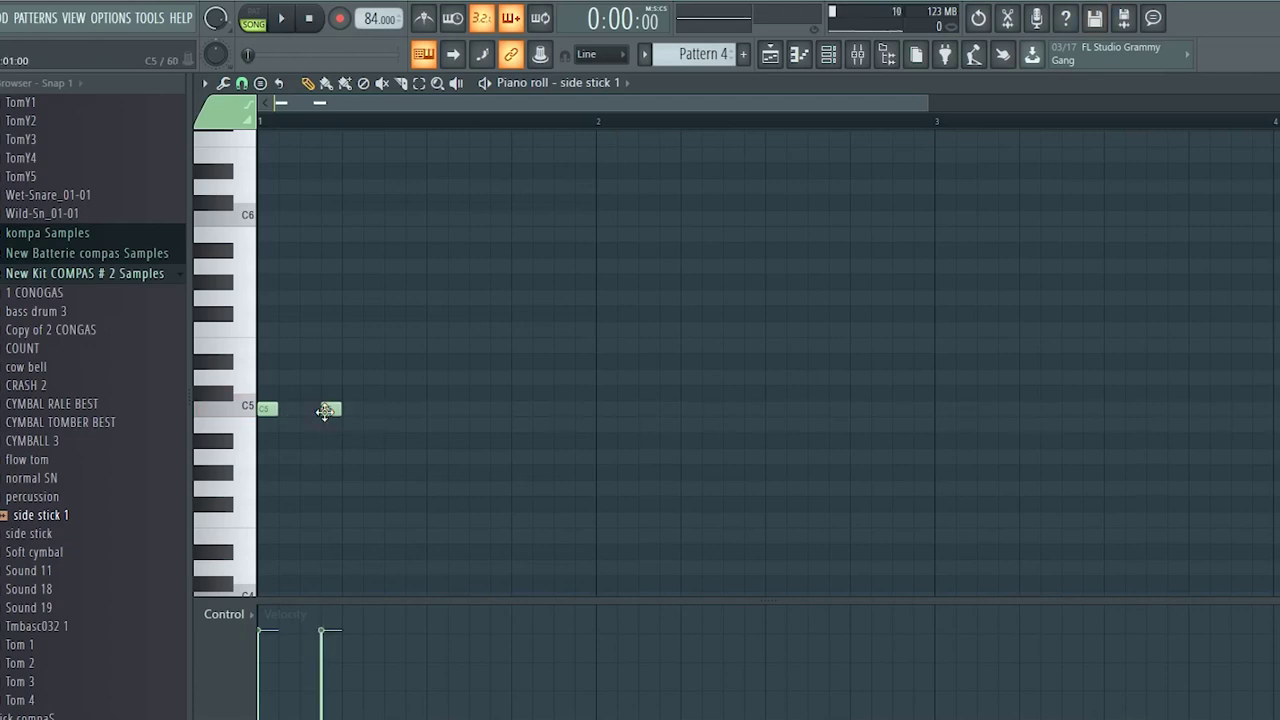
key("space")
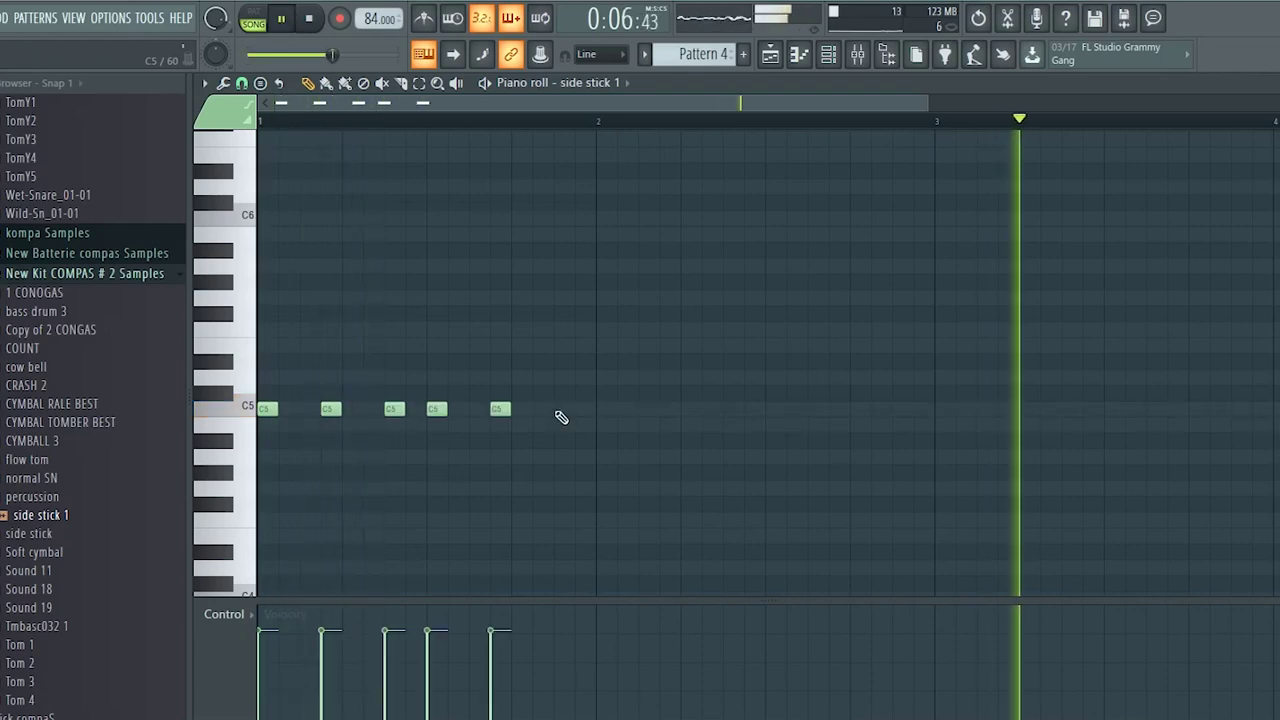
left_click(560, 412)
key("space")
key("space")
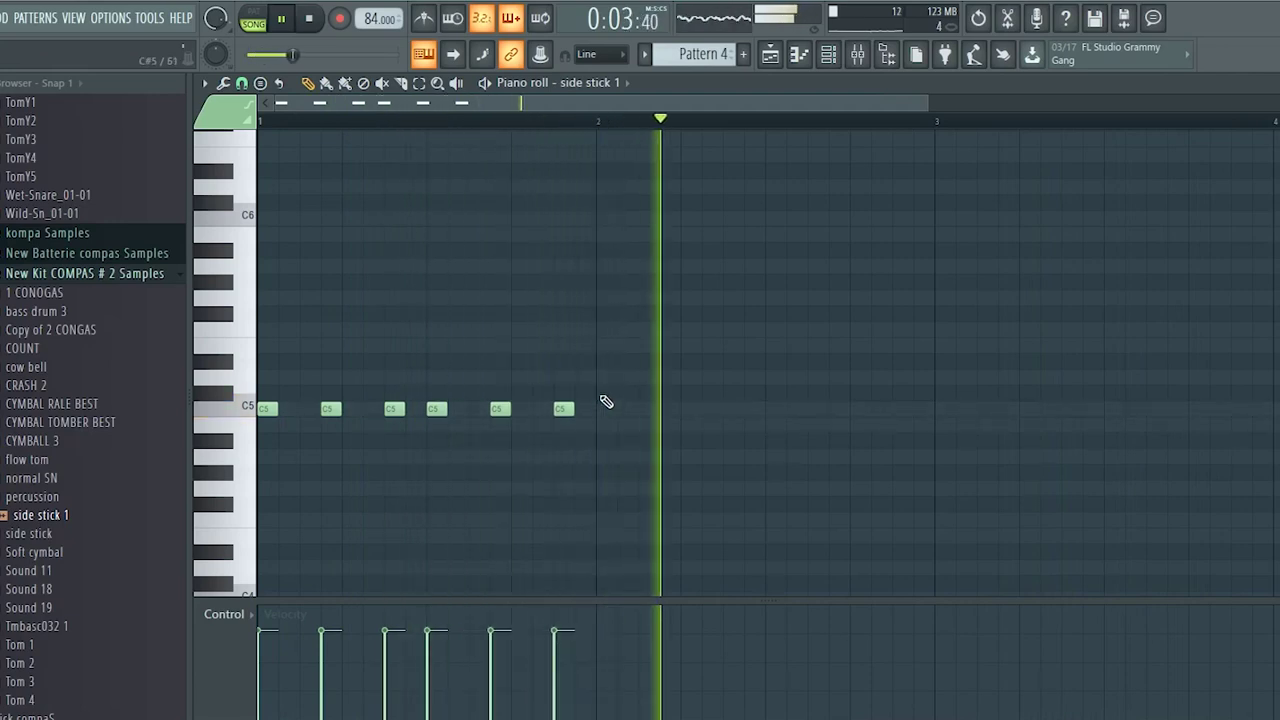
key("space")
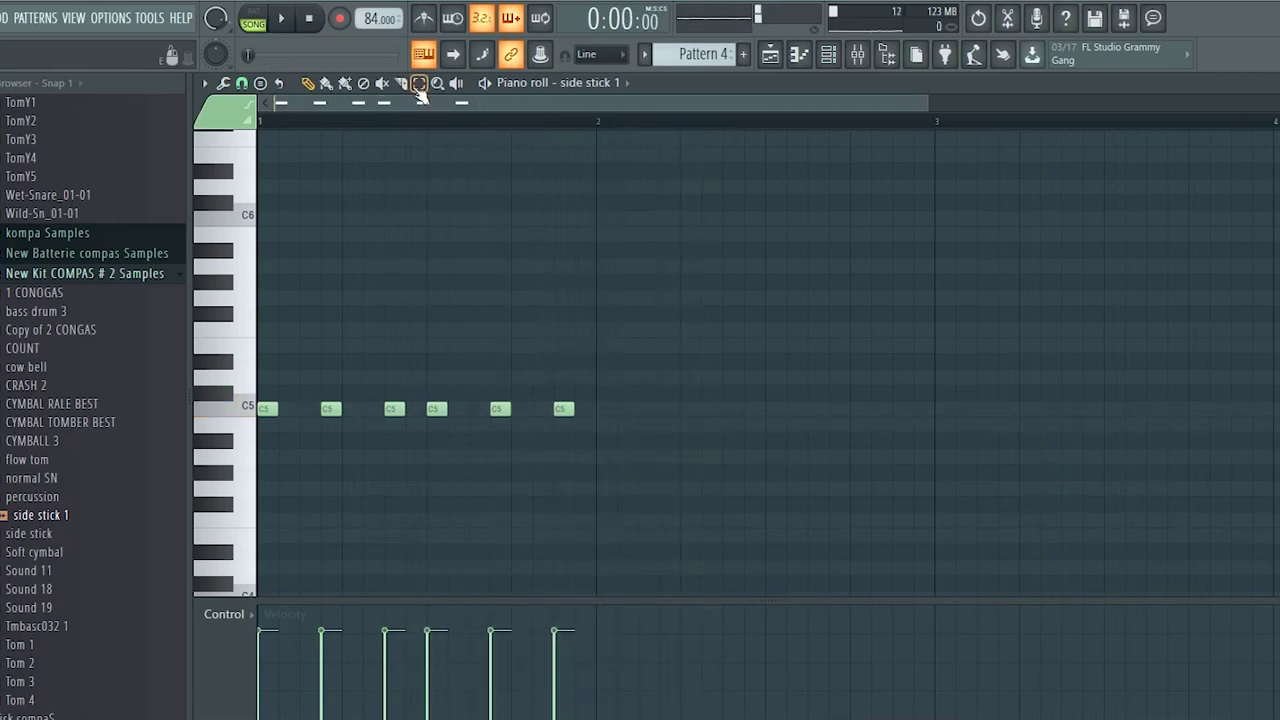
Duplicate the one-bar side stick rhythm three times to fill bars 2 to 4, and play it with the arrangement.
left_click_drag(582, 148, 262, 230)
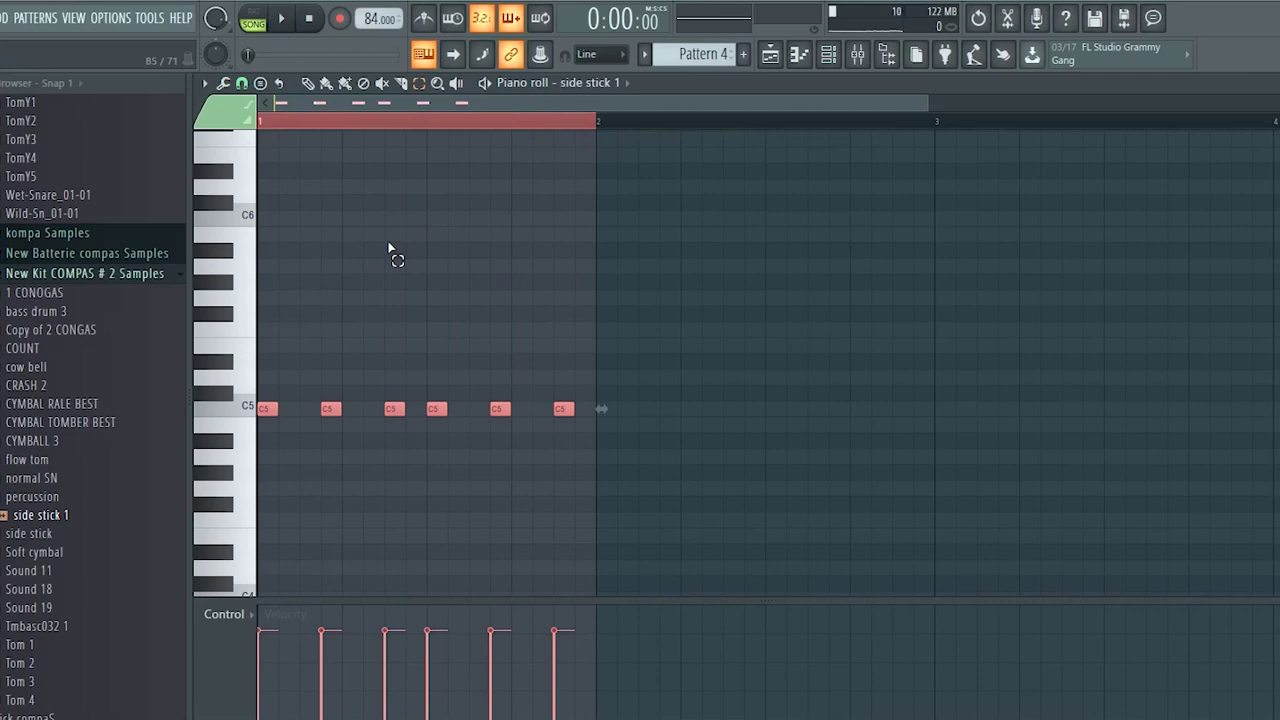
key("ctrl+b")
key("ctrl+b")
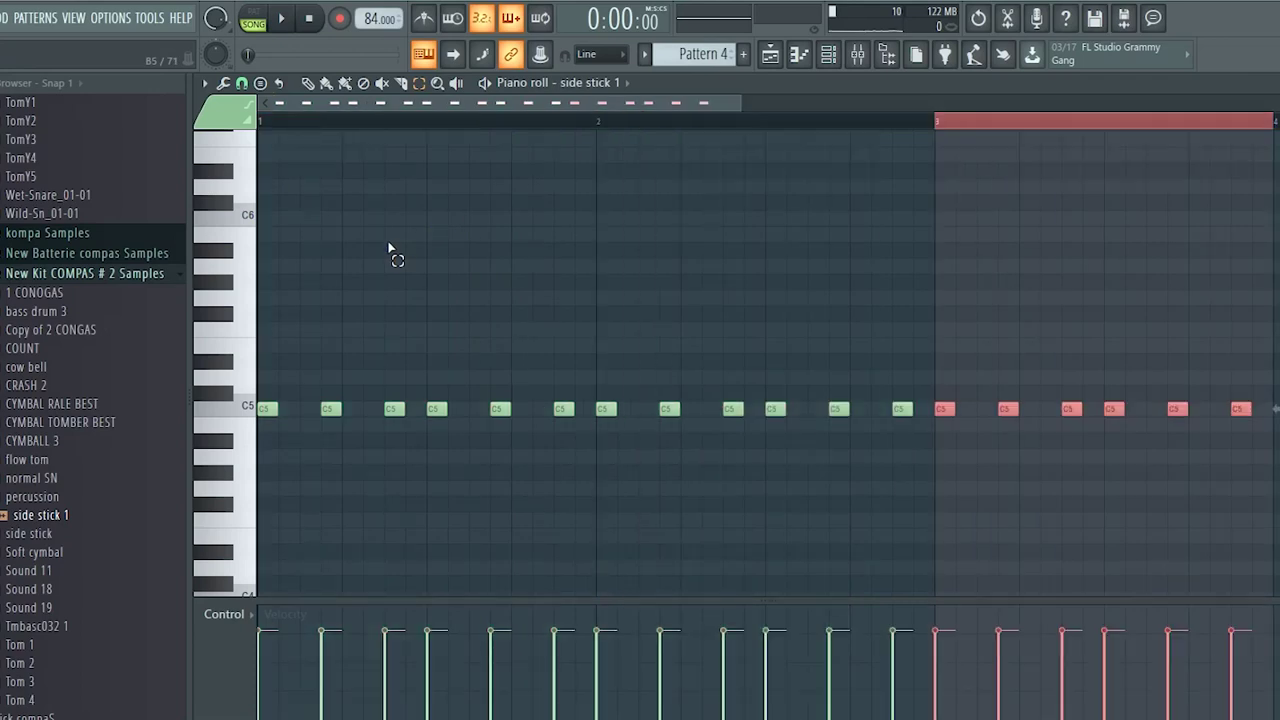
key("ctrl+b")
key("space")
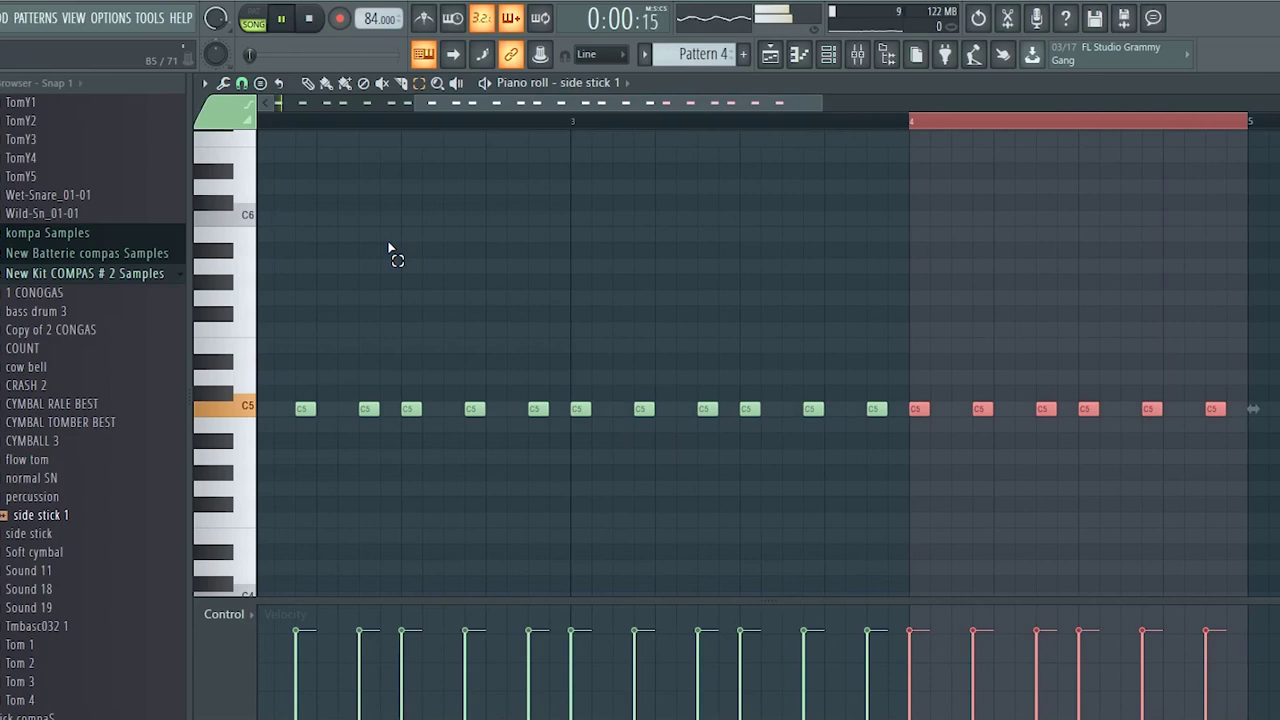
left_click(308, 83)
left_click_drag(657, 103, 520, 103)
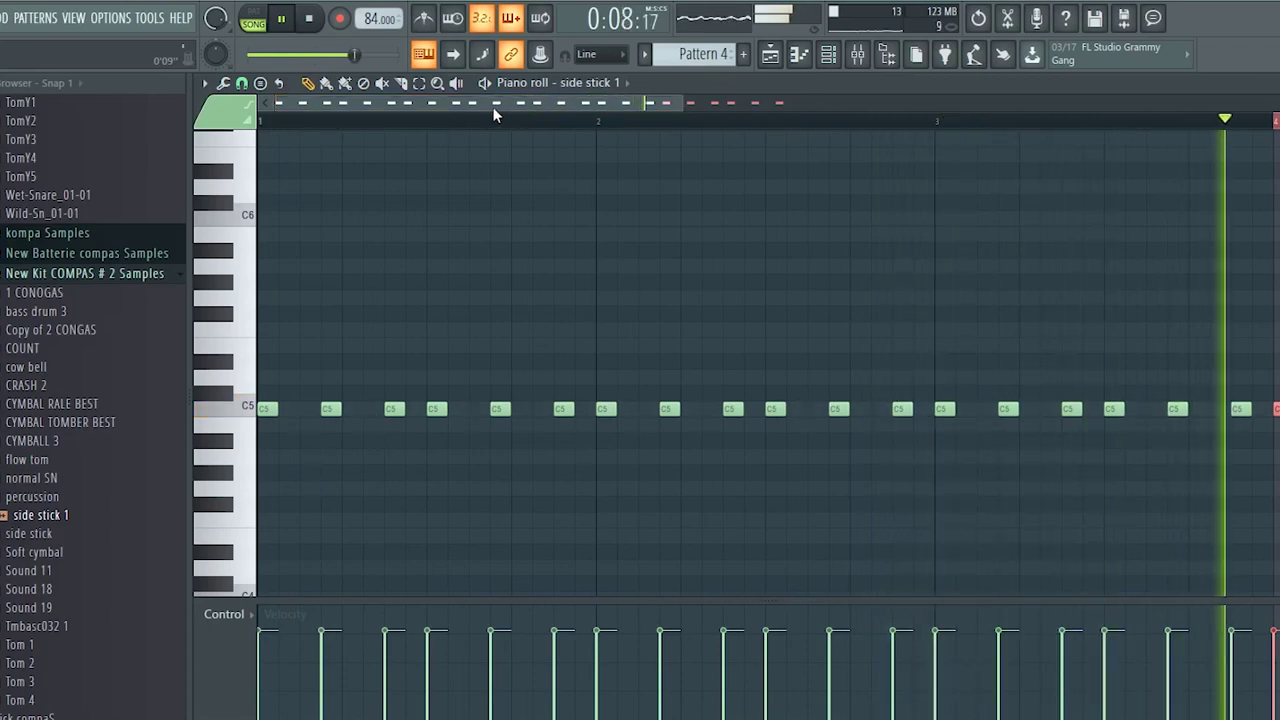
key("space")
Create Pattern 5 and place its clip at bar 1 of Track 5 in the playlist.
left_click(769, 57)
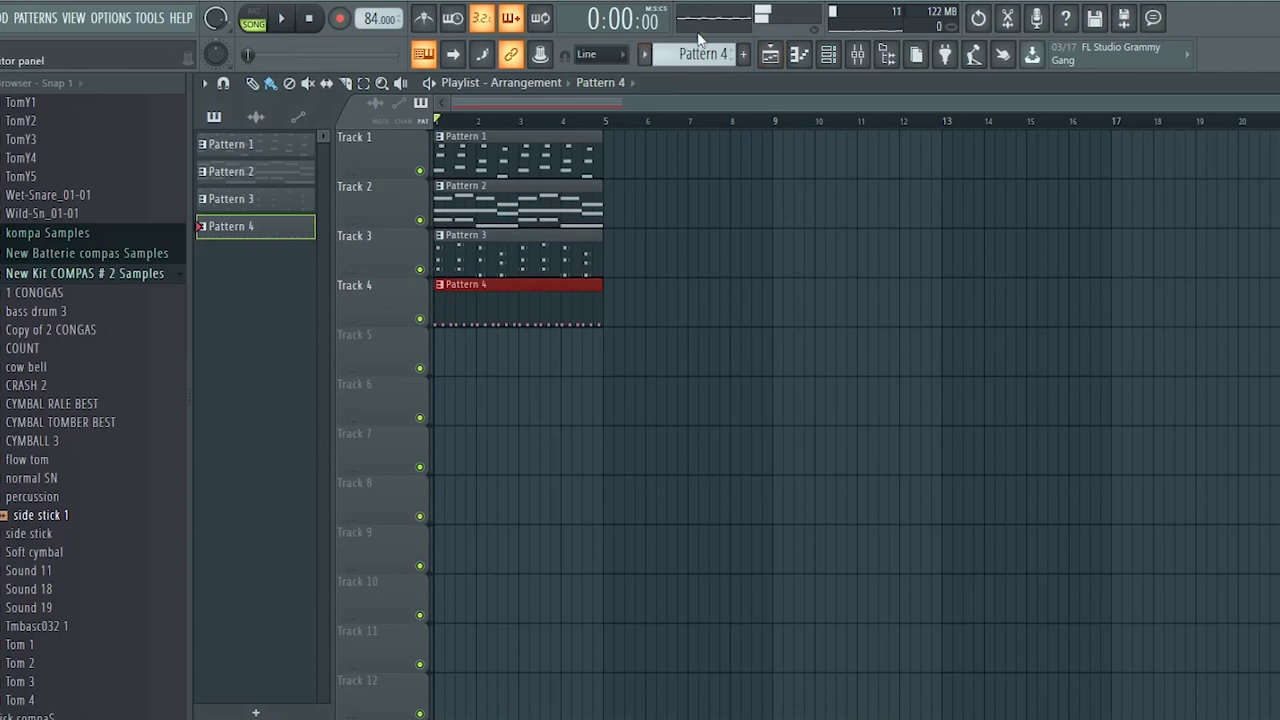
scroll(716, 57, "up", 1)
left_click(461, 362)
left_click_drag(465, 359, 444, 359)
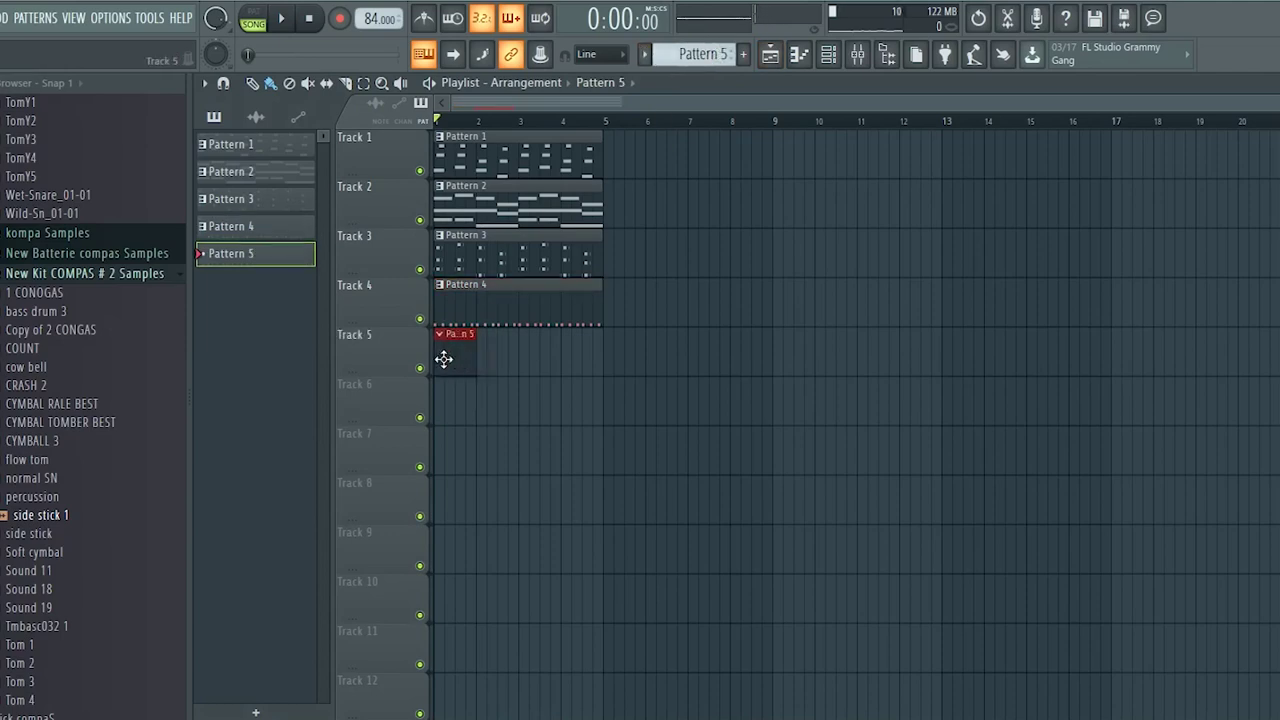
Add the cow bell sample as a new channel and open its piano roll for Pattern 5.
left_click(824, 55)
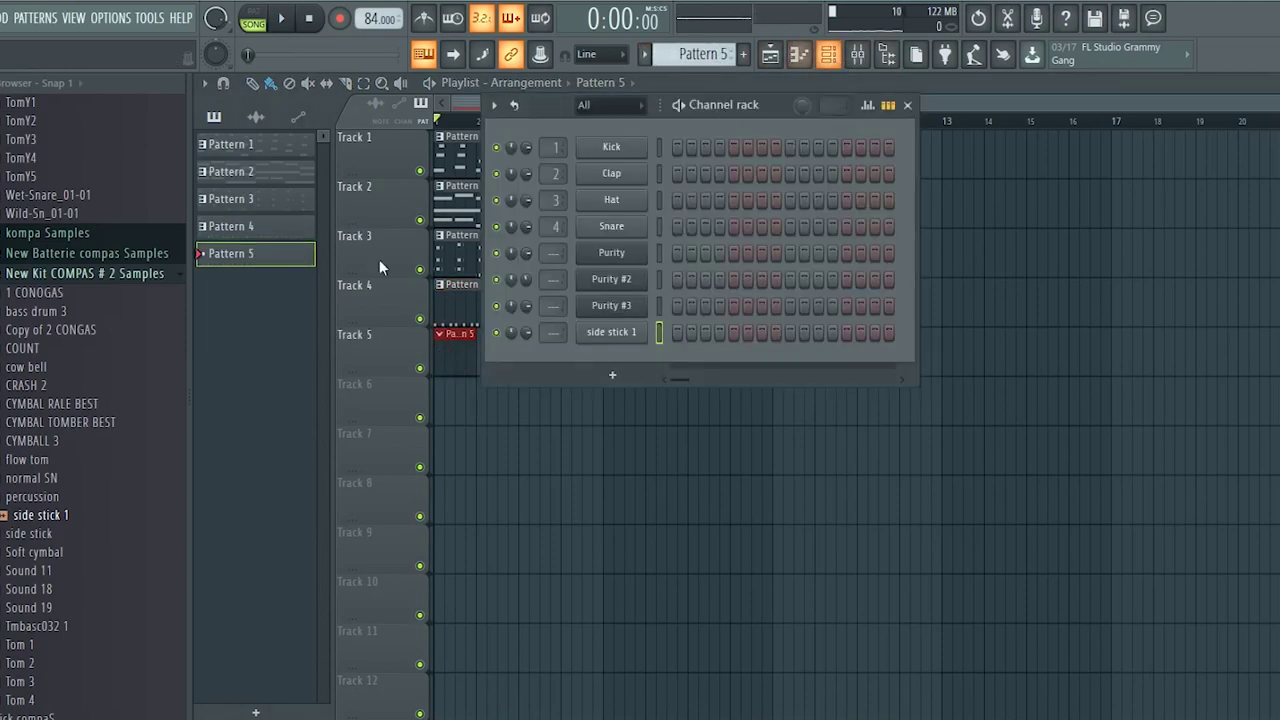
left_click(52, 370)
left_click_drag(45, 368, 620, 358)
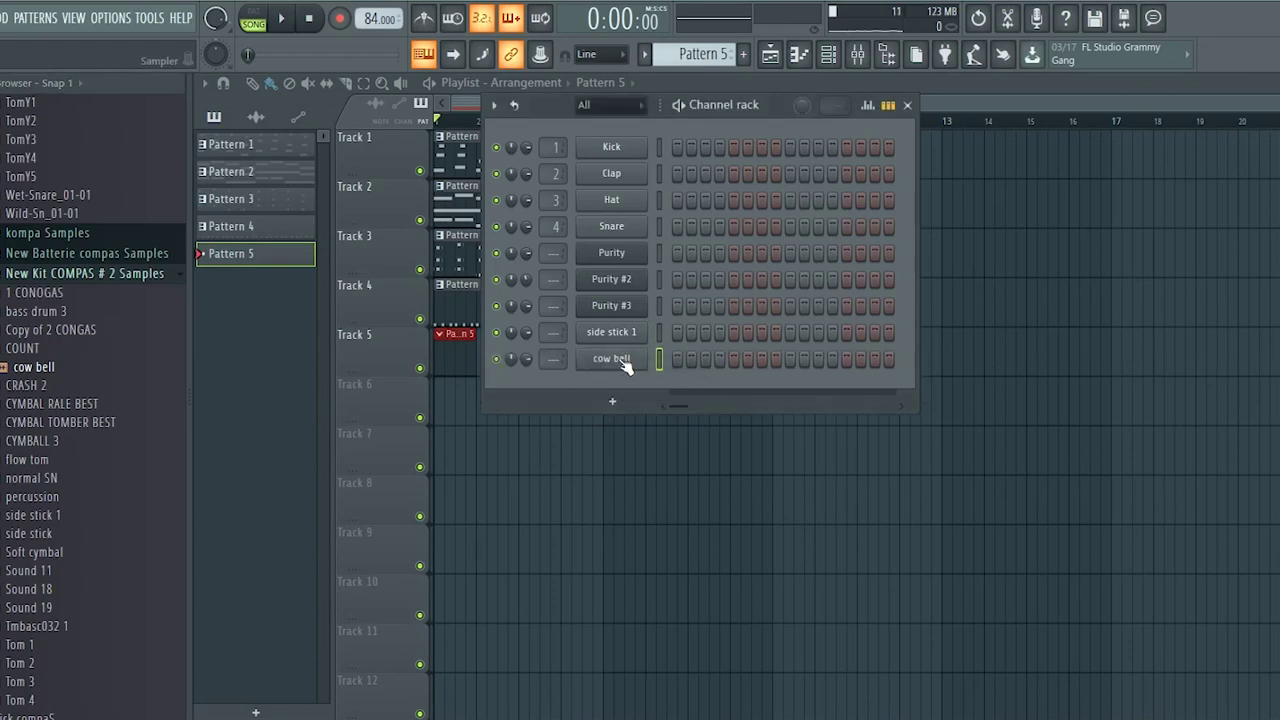
right_click(620, 360)
left_click(687, 360)
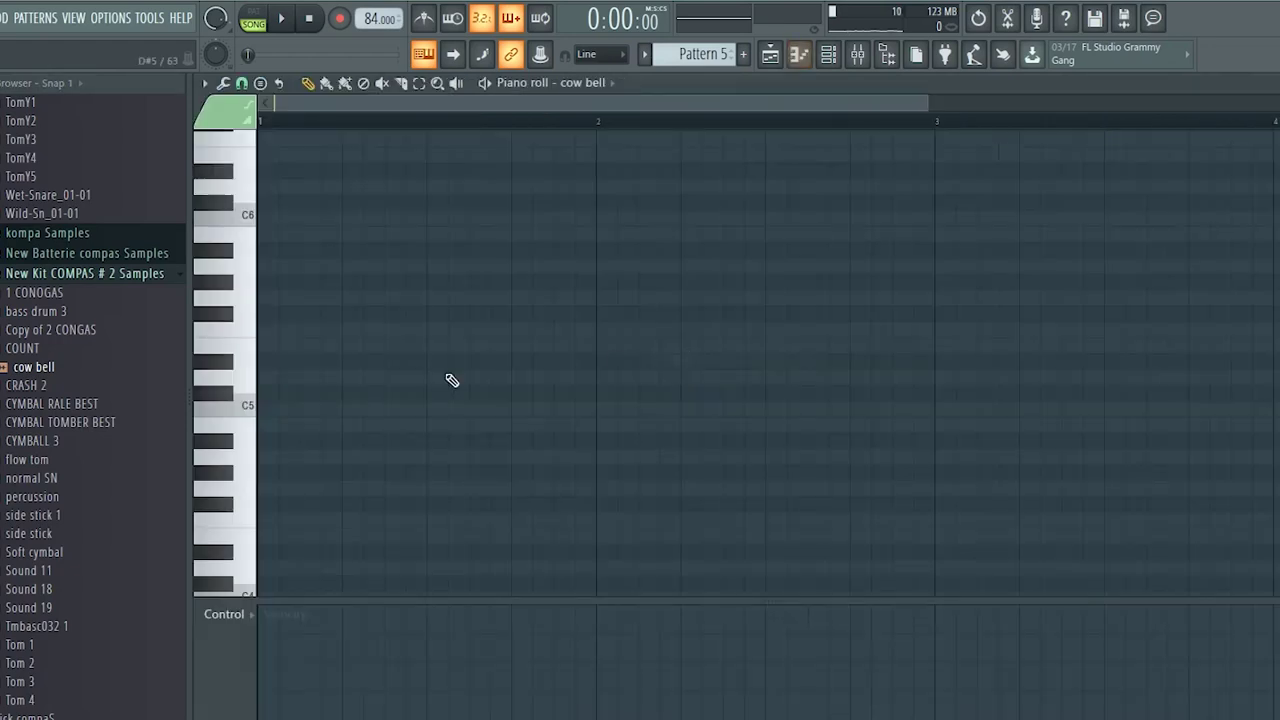
Enter cow bell hits on C5 at steps 1, 4, 9, 11 and 13 of bar 1, checking them with playback.
left_click(245, 408)
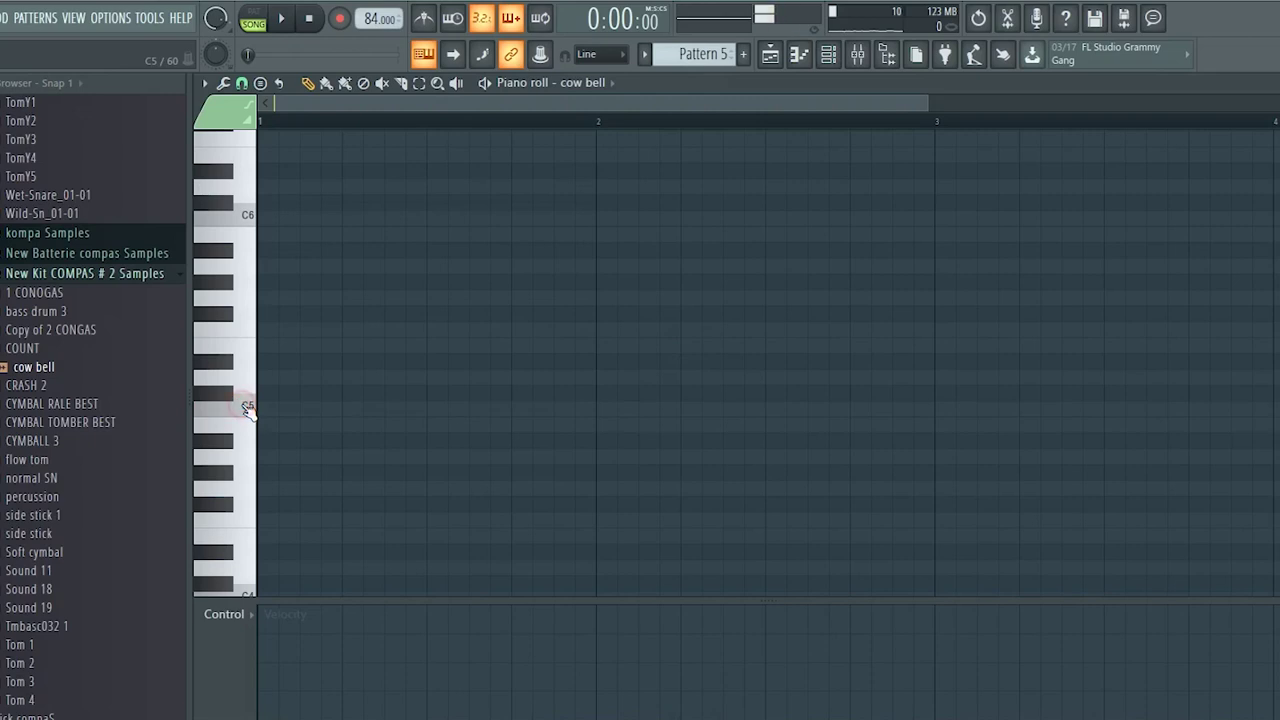
key("space")
key("space")
left_click(268, 409)
left_click(328, 410)
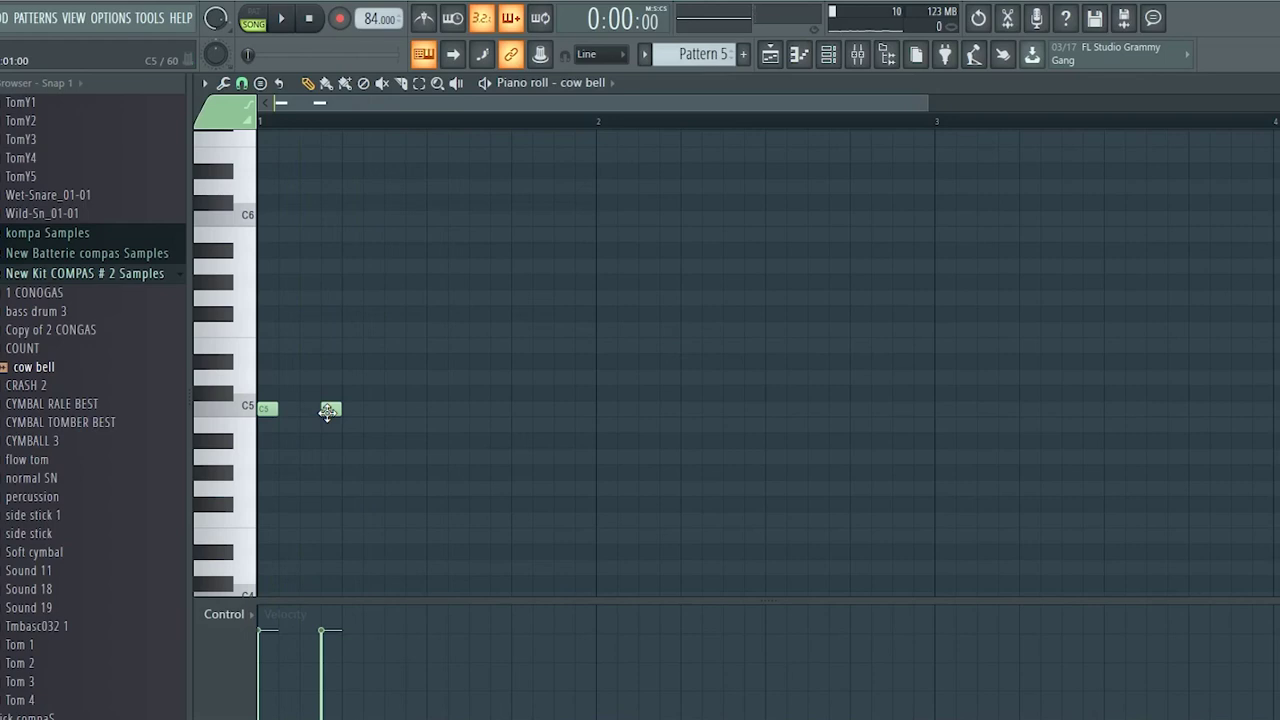
key("space")
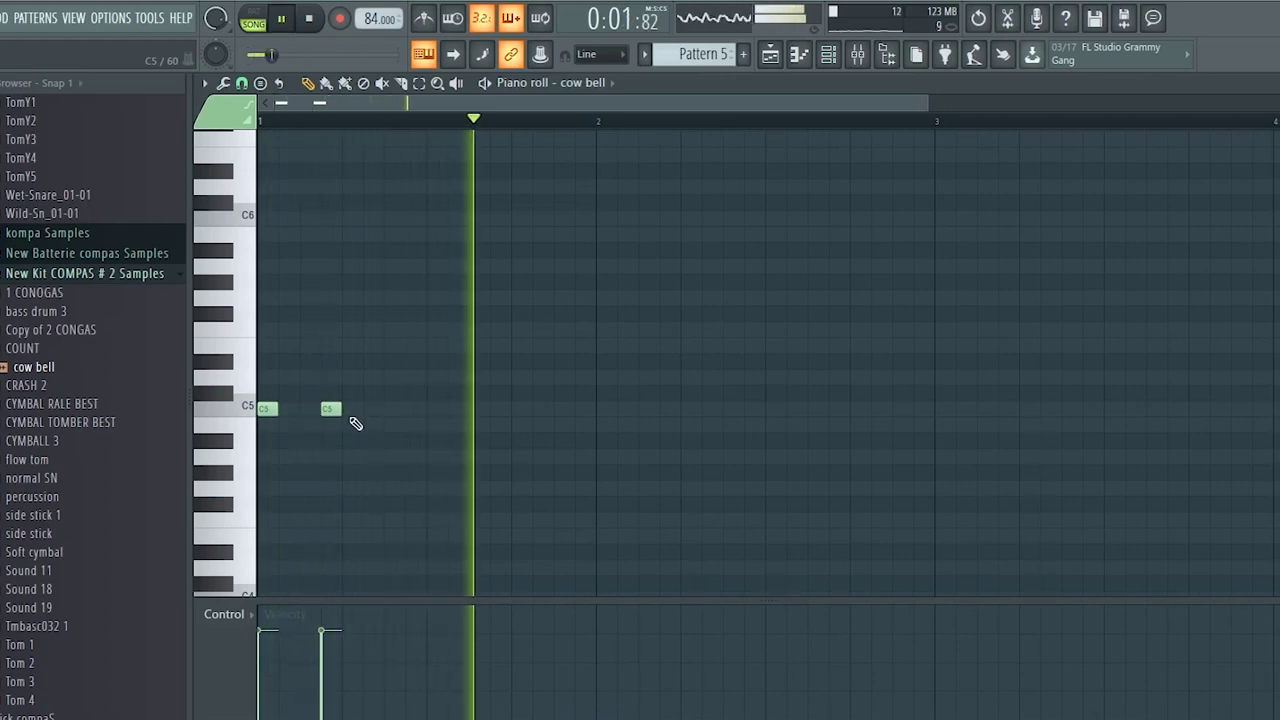
left_click(416, 409)
left_click_drag(416, 409, 437, 409)
key("space")
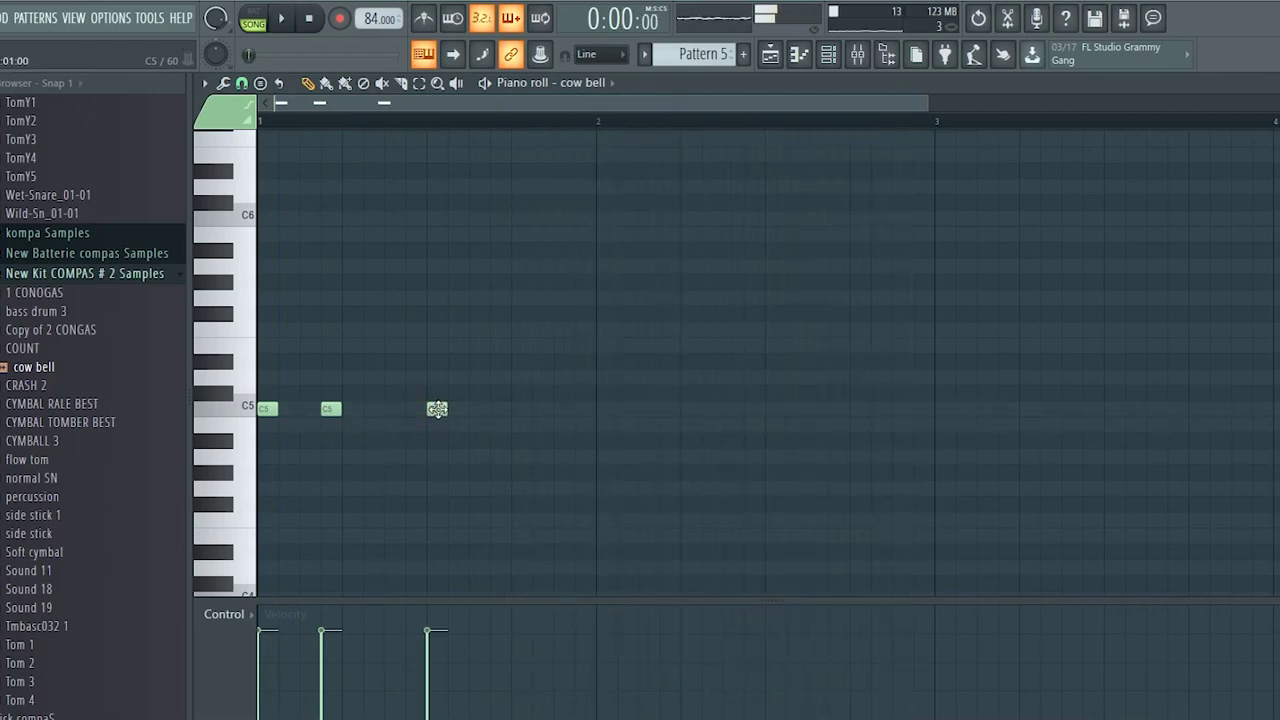
left_click(516, 409)
key("space")
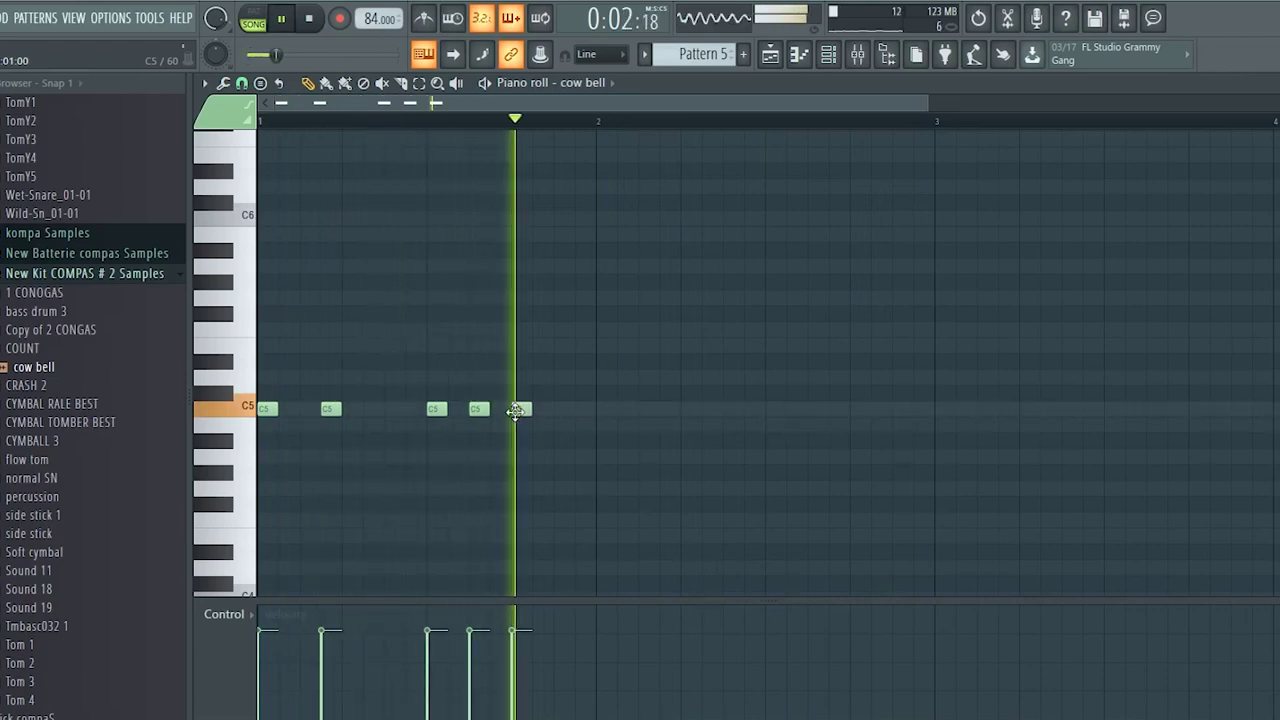
Enter cow bell hits on C5 at steps 1, 4, 5, 9, 11 and 13 of bar 2 and check them with playback.
key("space")
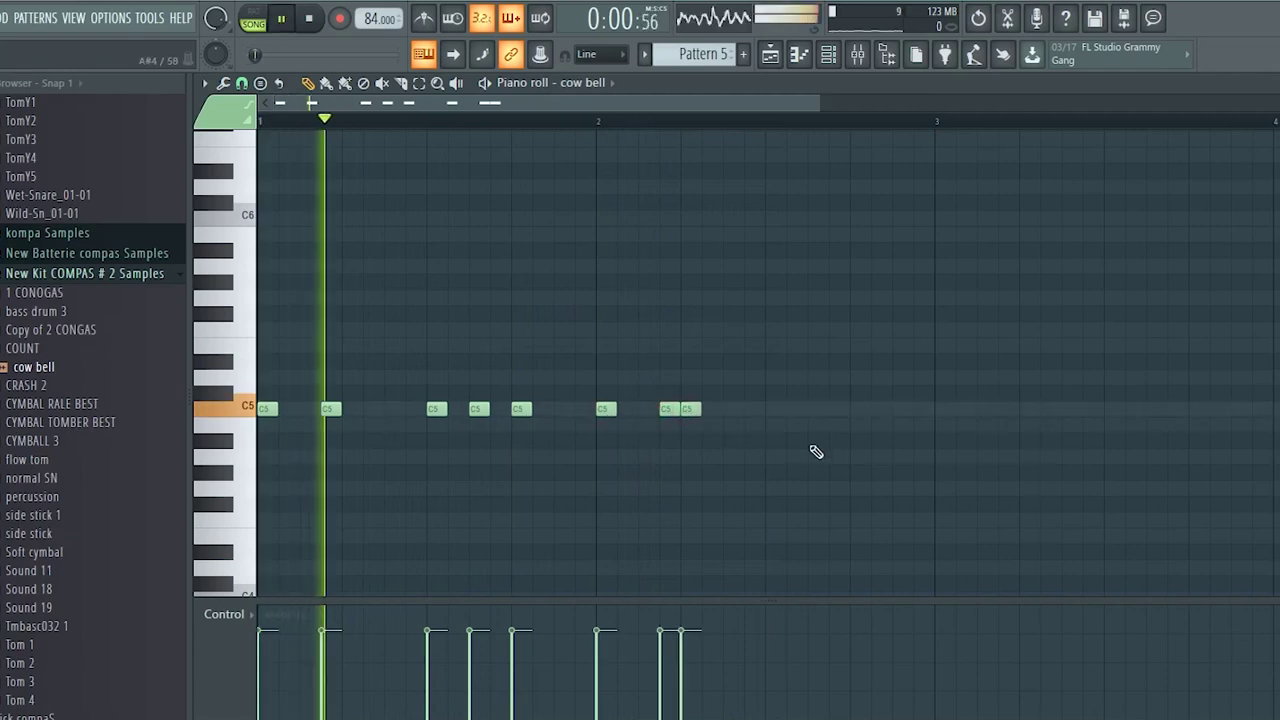
left_click(775, 409)
left_click(817, 409)
left_click(856, 409)
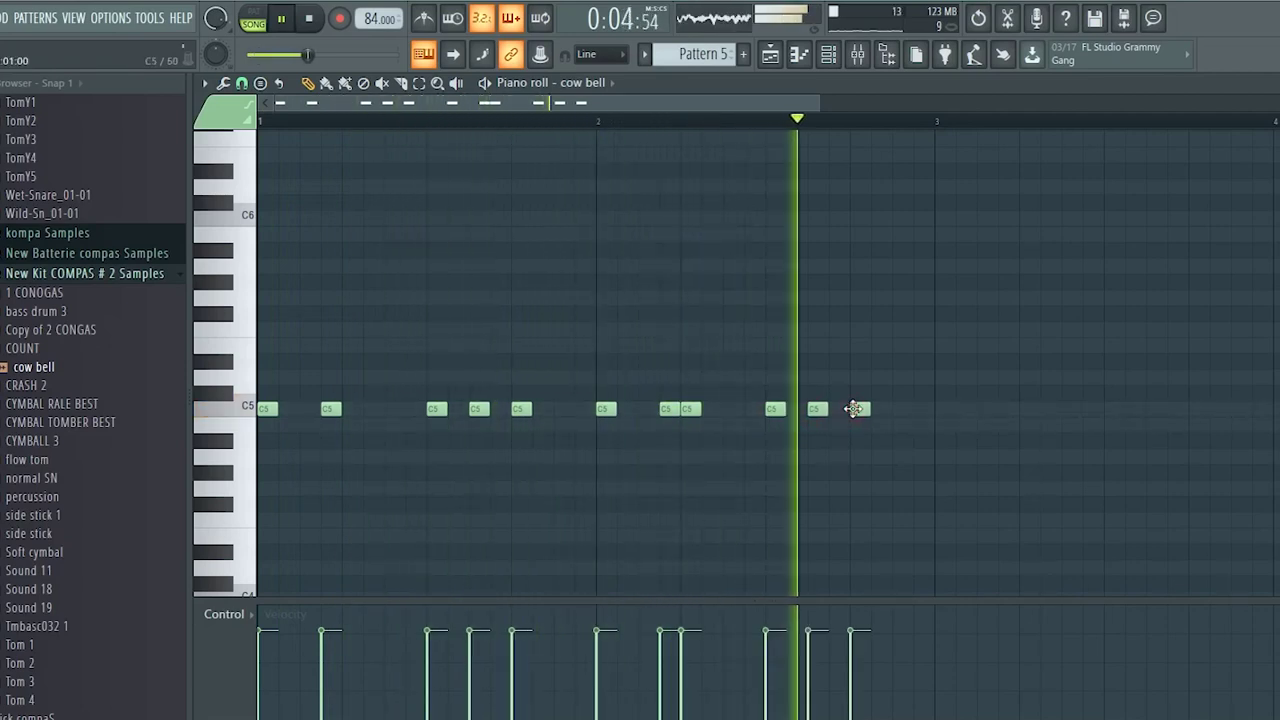
key("space")
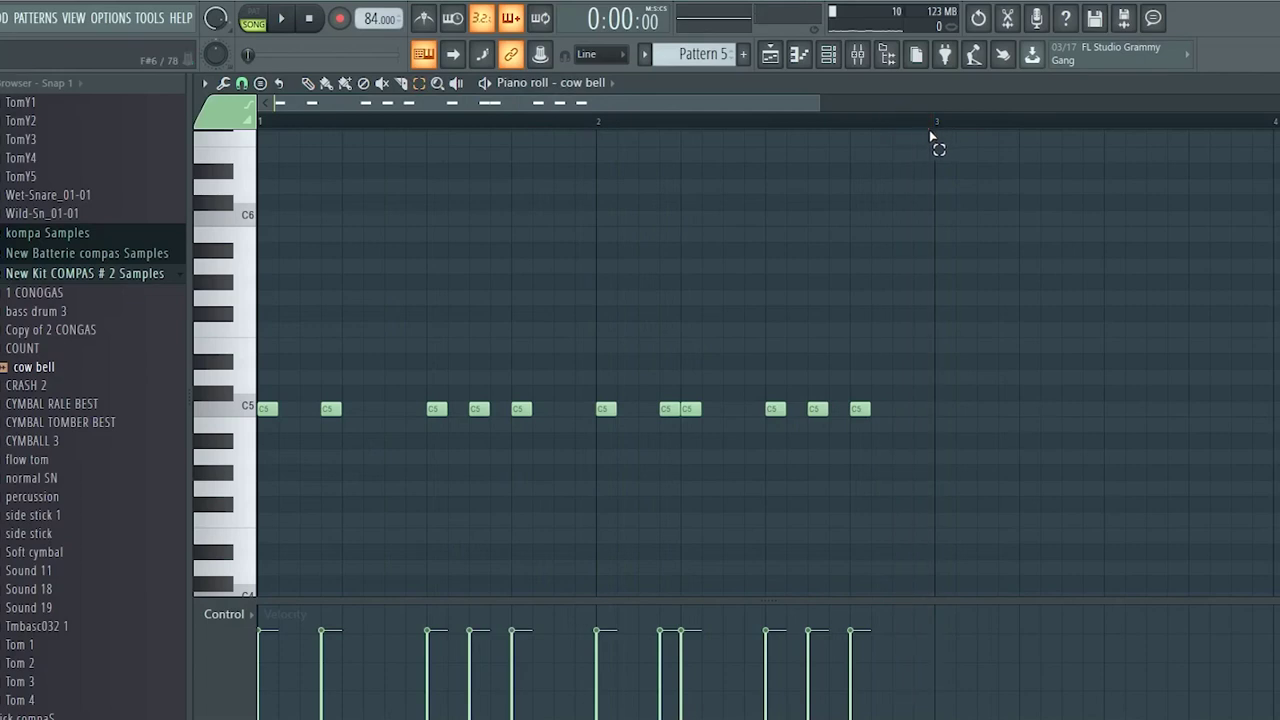
Duplicate the two-bar cow bell rhythm into bars 3 and 4, and clear the selection.
left_click_drag(937, 128, 250, 215)
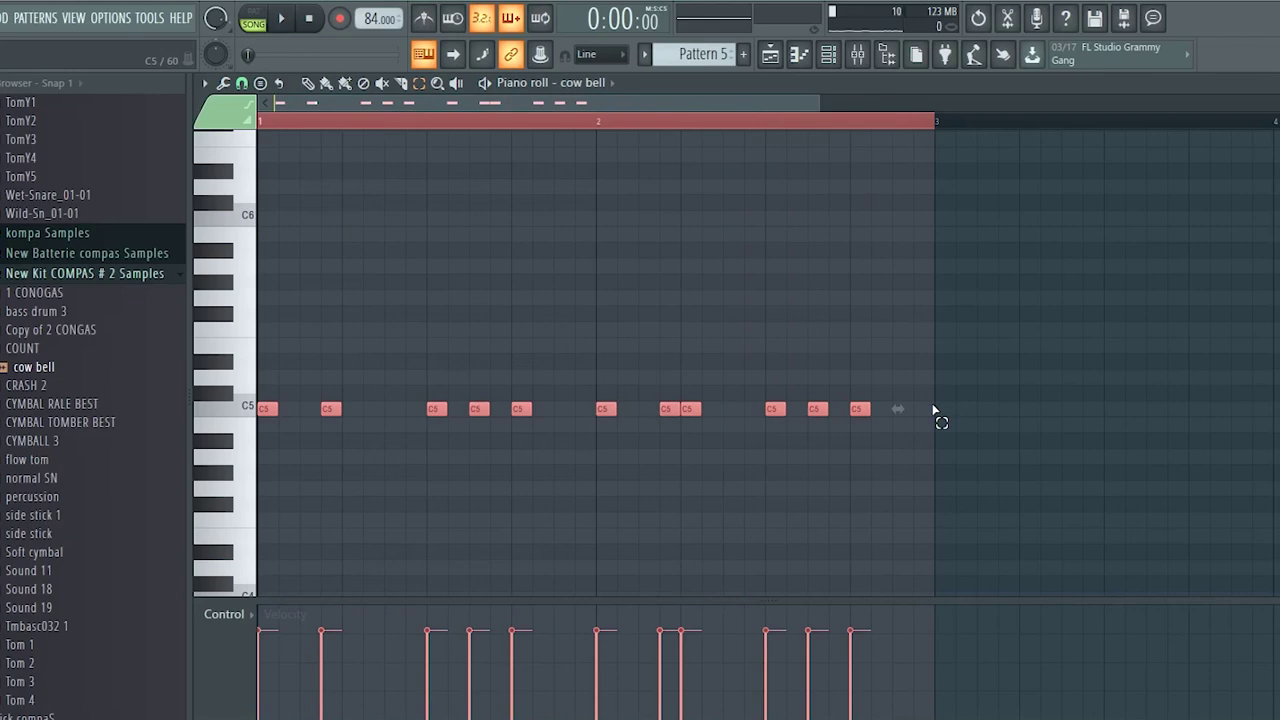
key("ctrl+b")
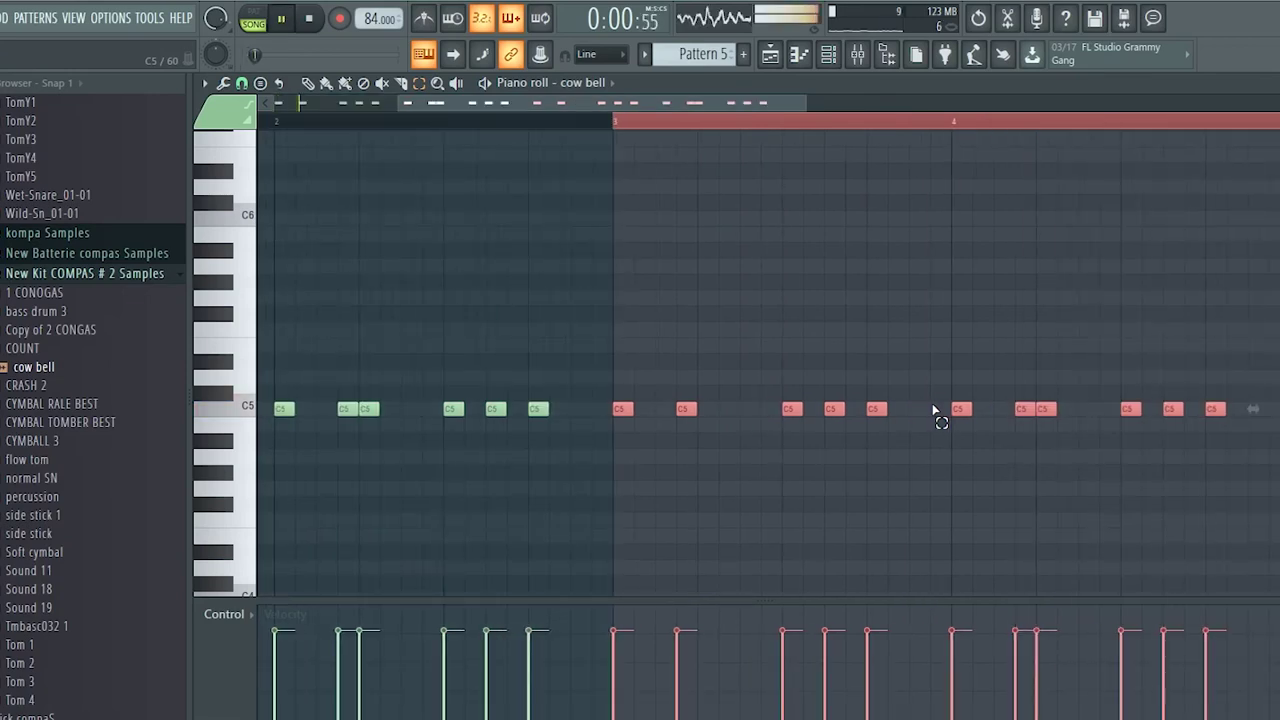
left_click(311, 86)
left_click_drag(565, 104, 440, 96)
left_click(767, 213, "ctrl")
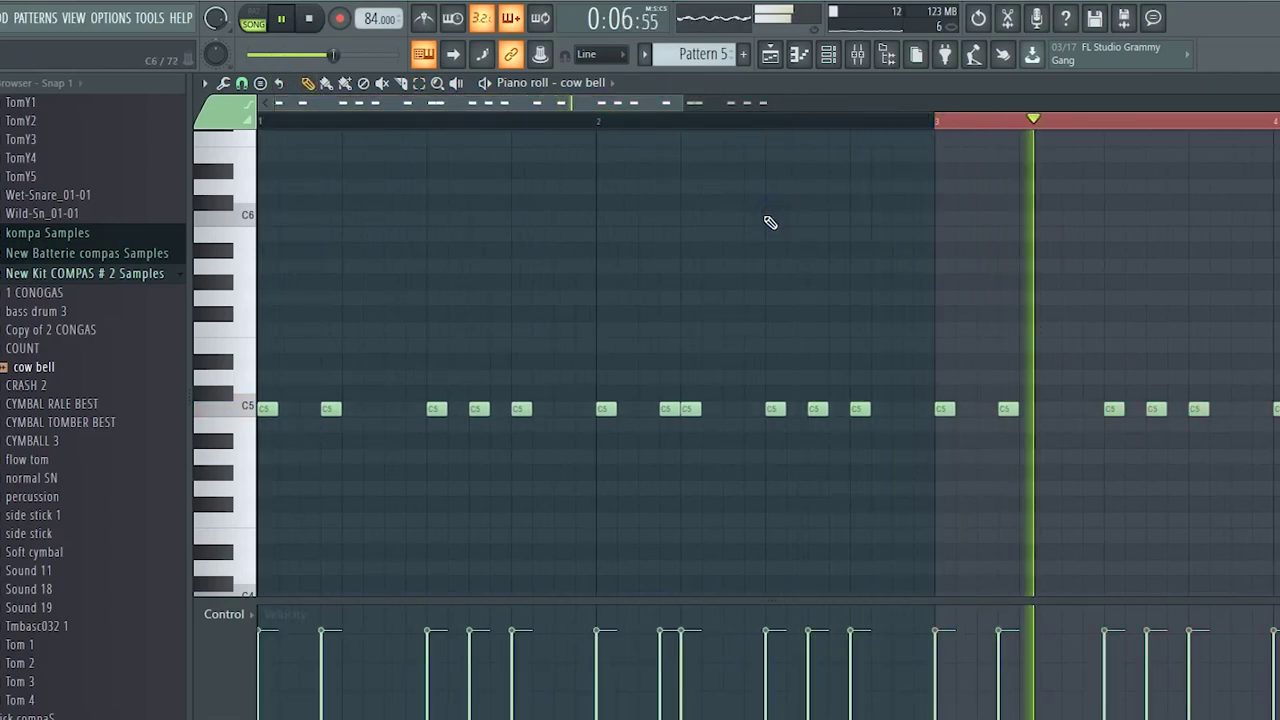
left_click(765, 217, "ctrl")
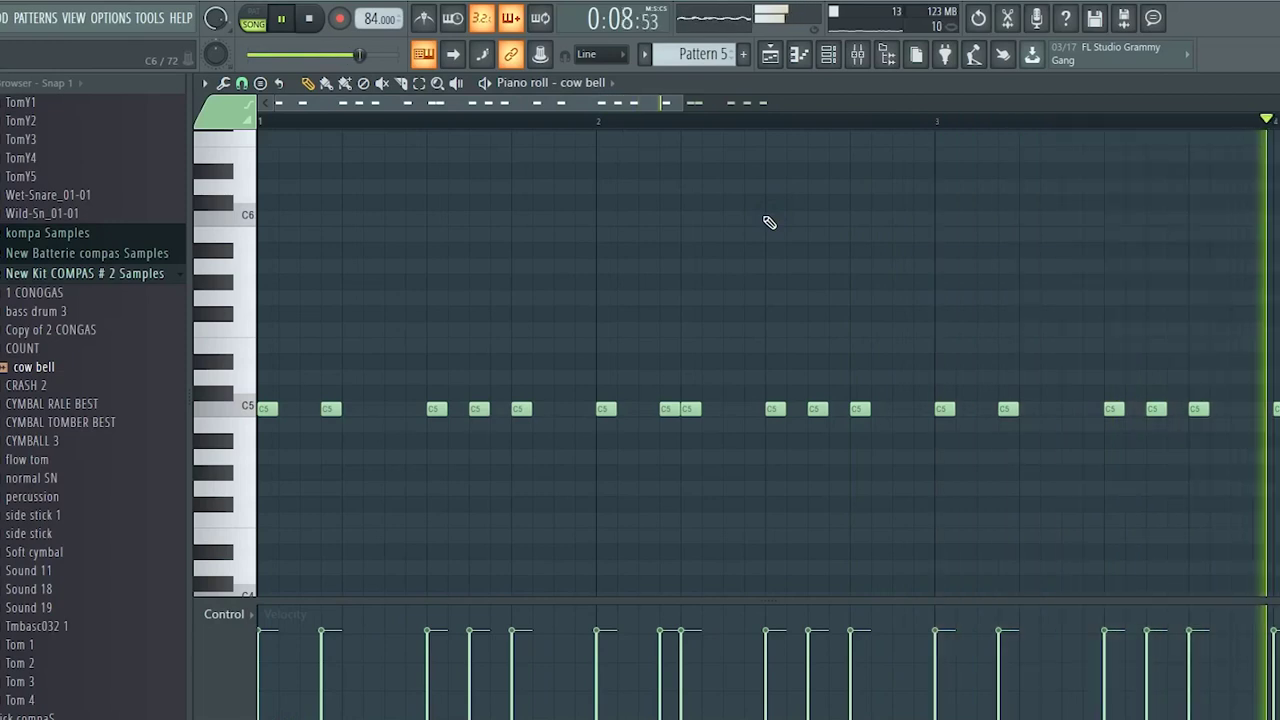
Return to the playlist and audition the Sound 19 and TomY3 samples against the playing arrangement.
left_click(768, 57)
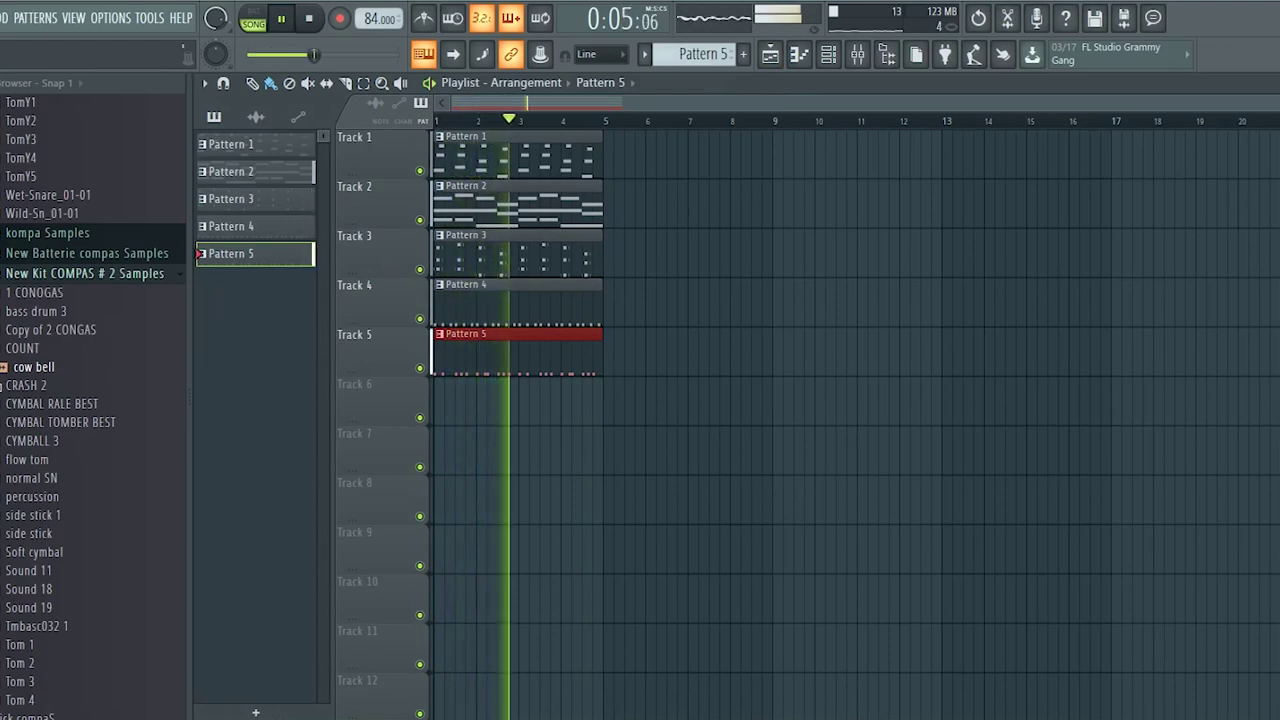
scroll(80, 400, "down", 2)
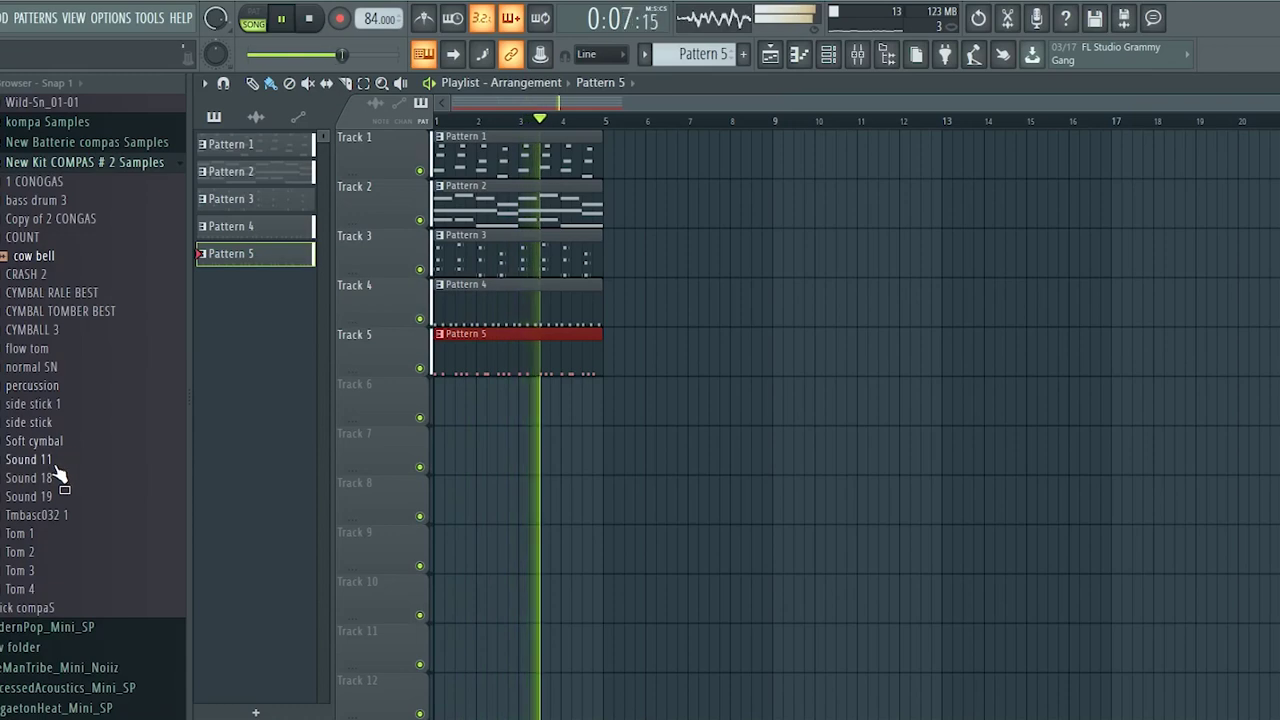
left_click(60, 498)
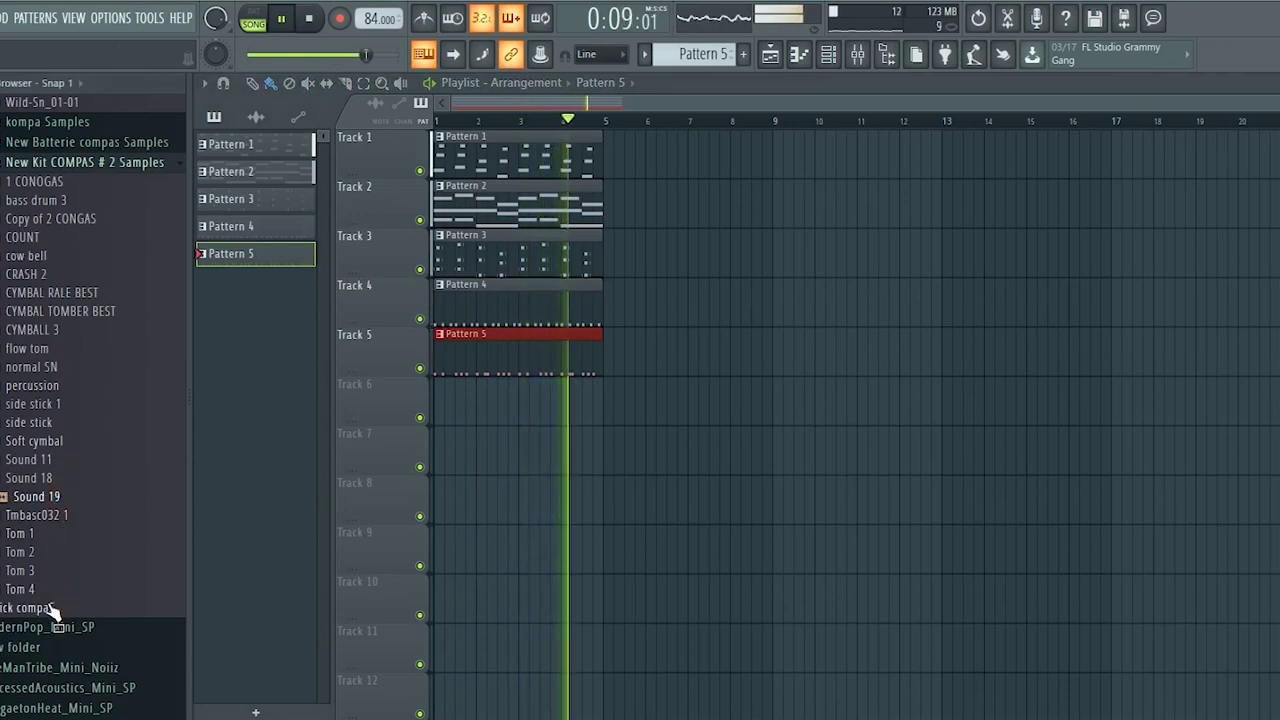
scroll(100, 340, "up", 5)
scroll(52, 298, "up", 1)
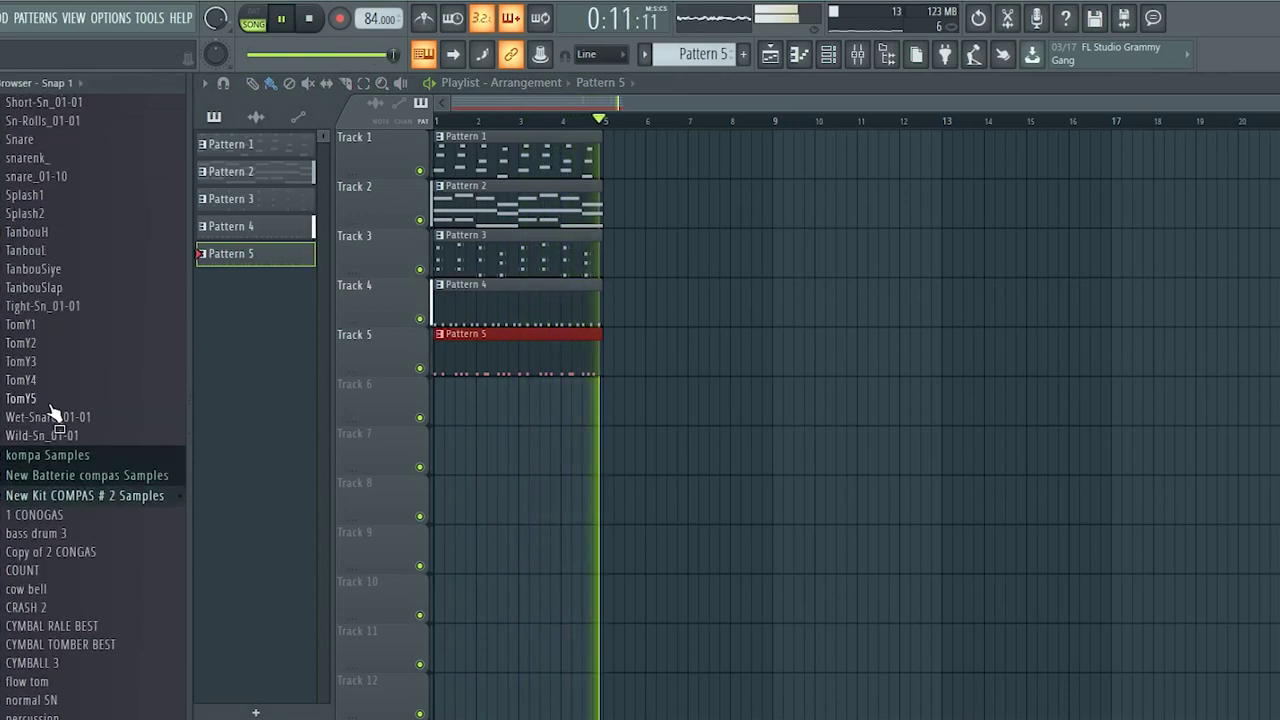
left_click(45, 363)
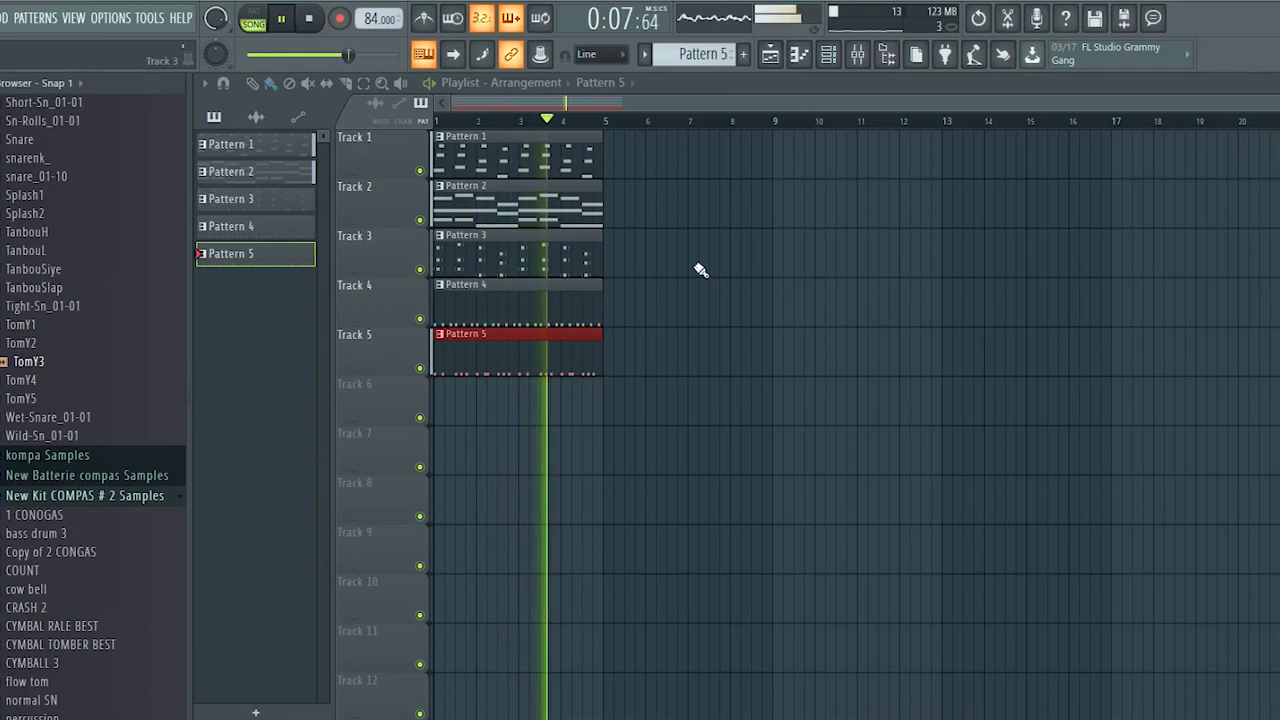
key("space")
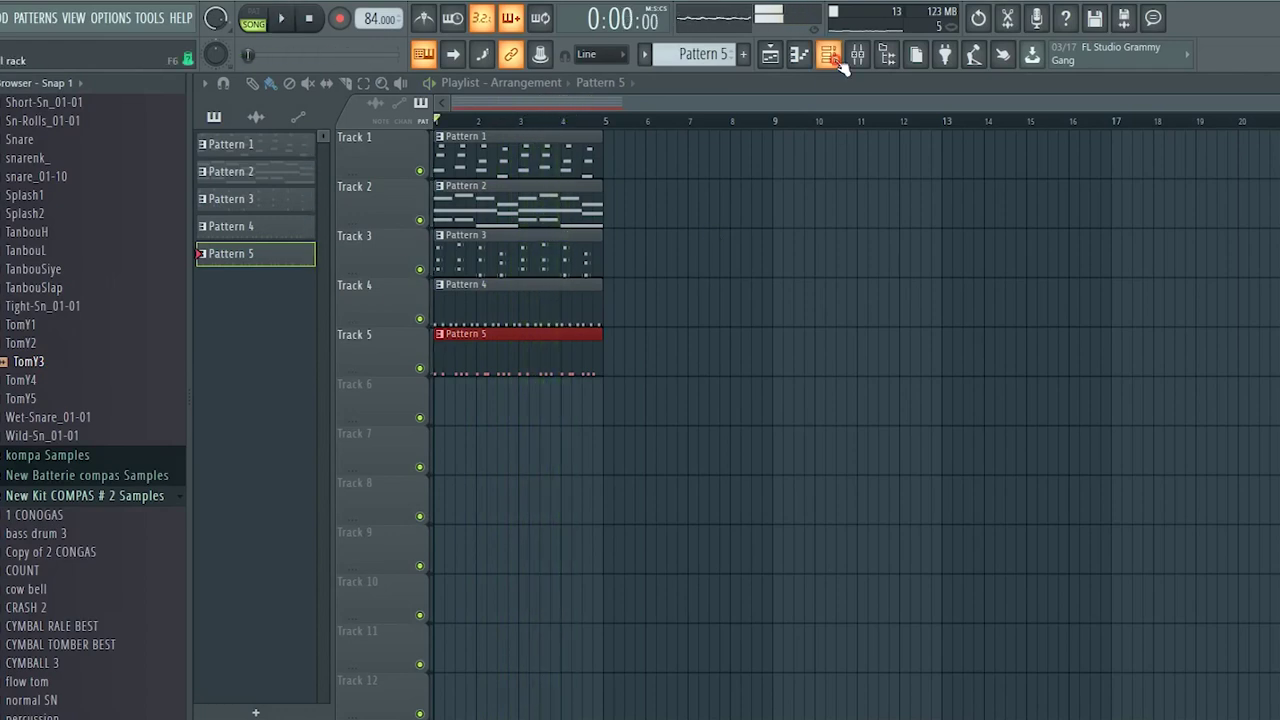
Add the Floorz and TomY3 samples as new channels in the channel rack.
left_click(838, 60)
scroll(40, 320, "up", 9)
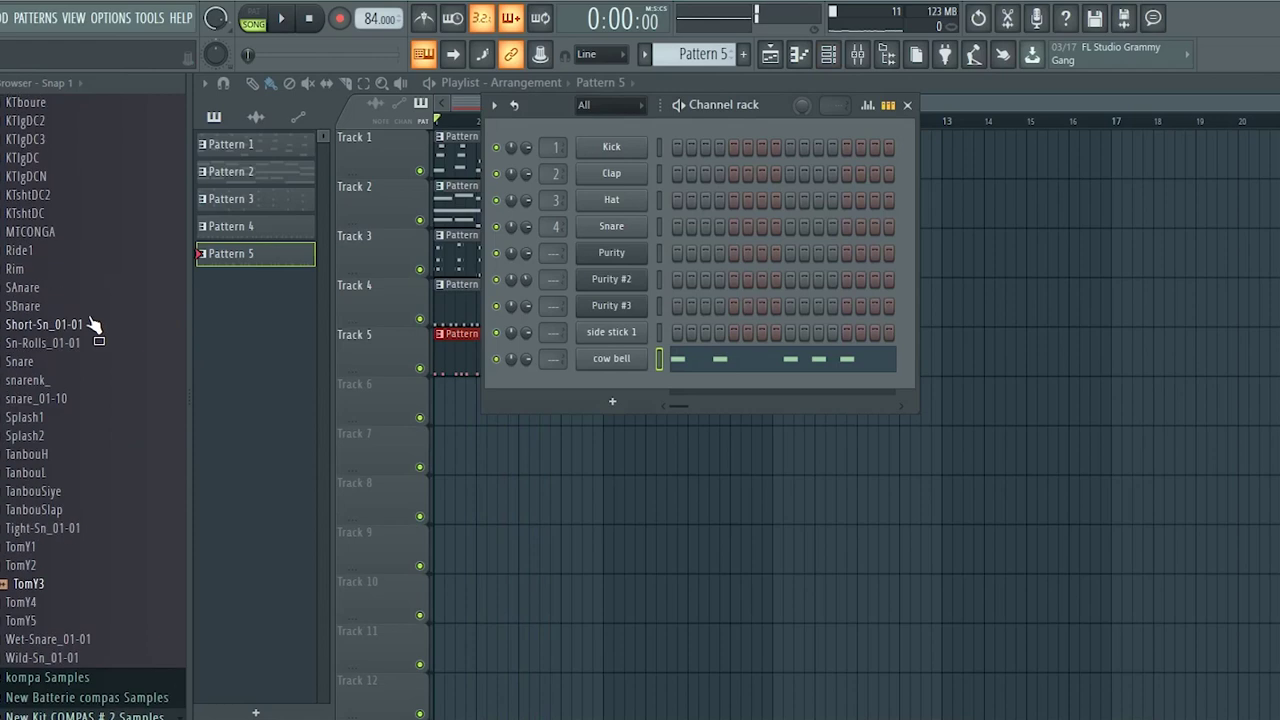
scroll(49, 254, "up", 9)
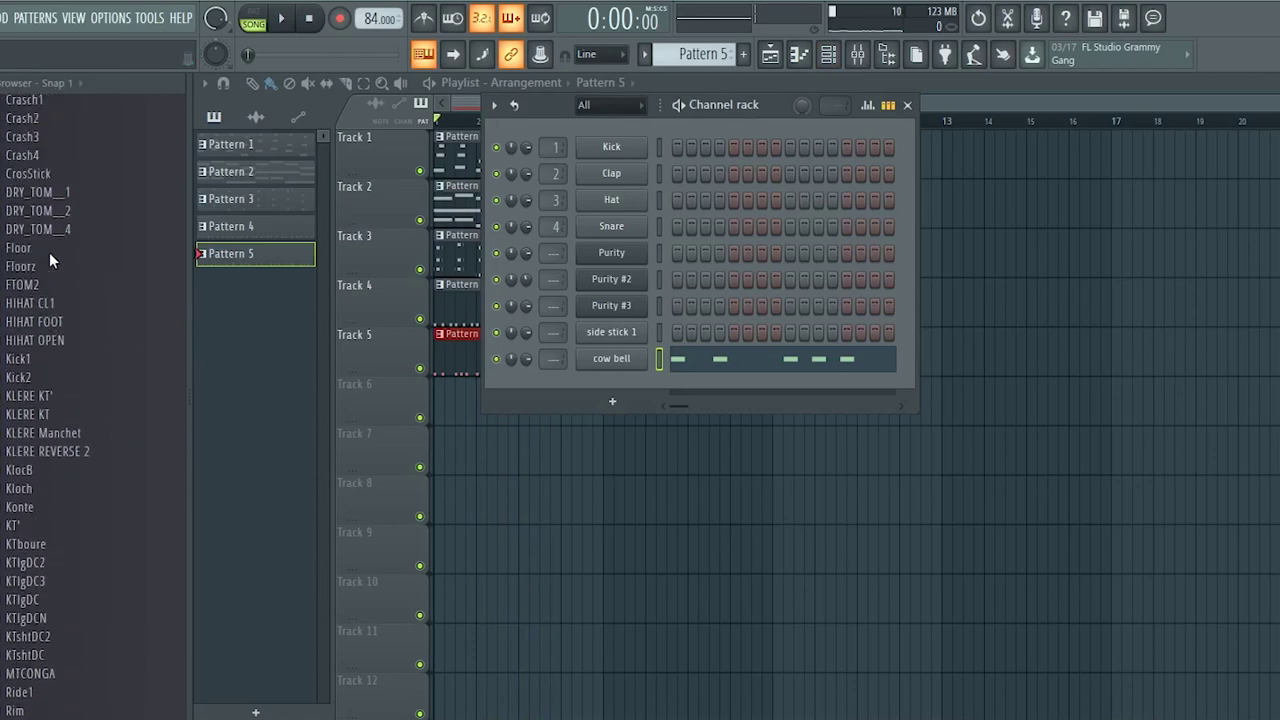
left_click(44, 262)
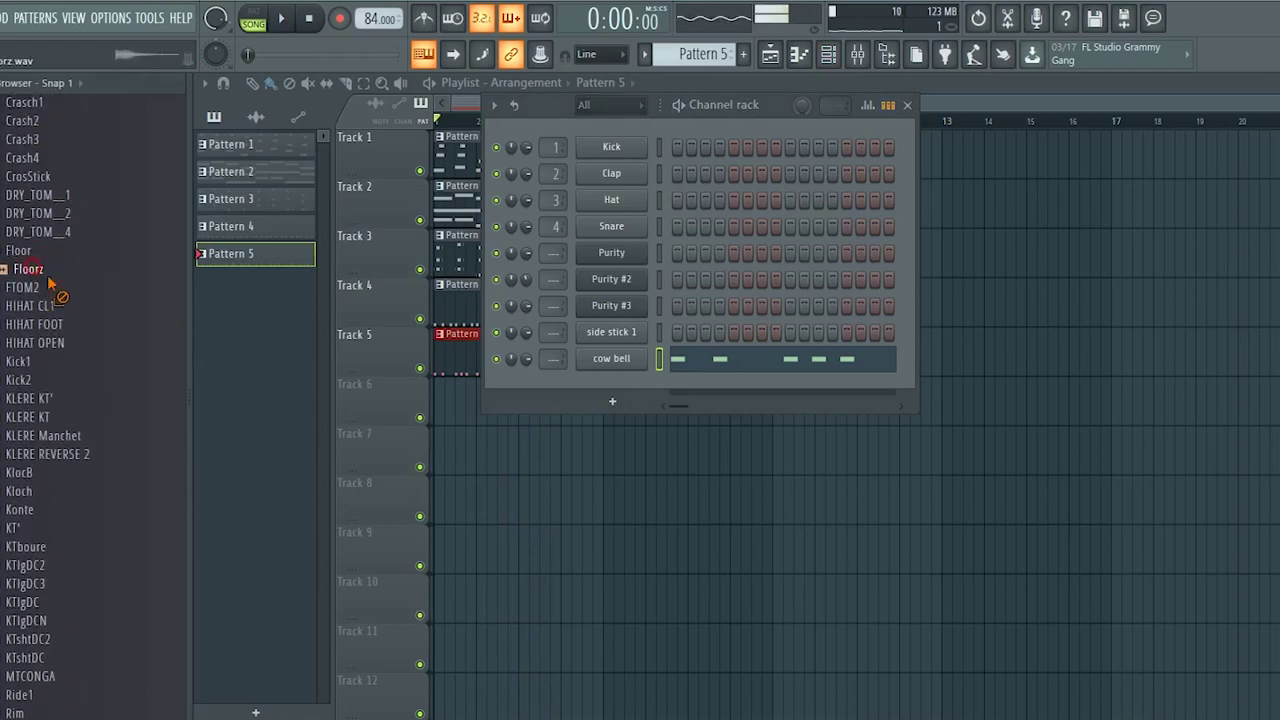
left_click_drag(613, 390, 613, 380)
scroll(135, 508, "down", 7)
scroll(120, 507, "down", 8)
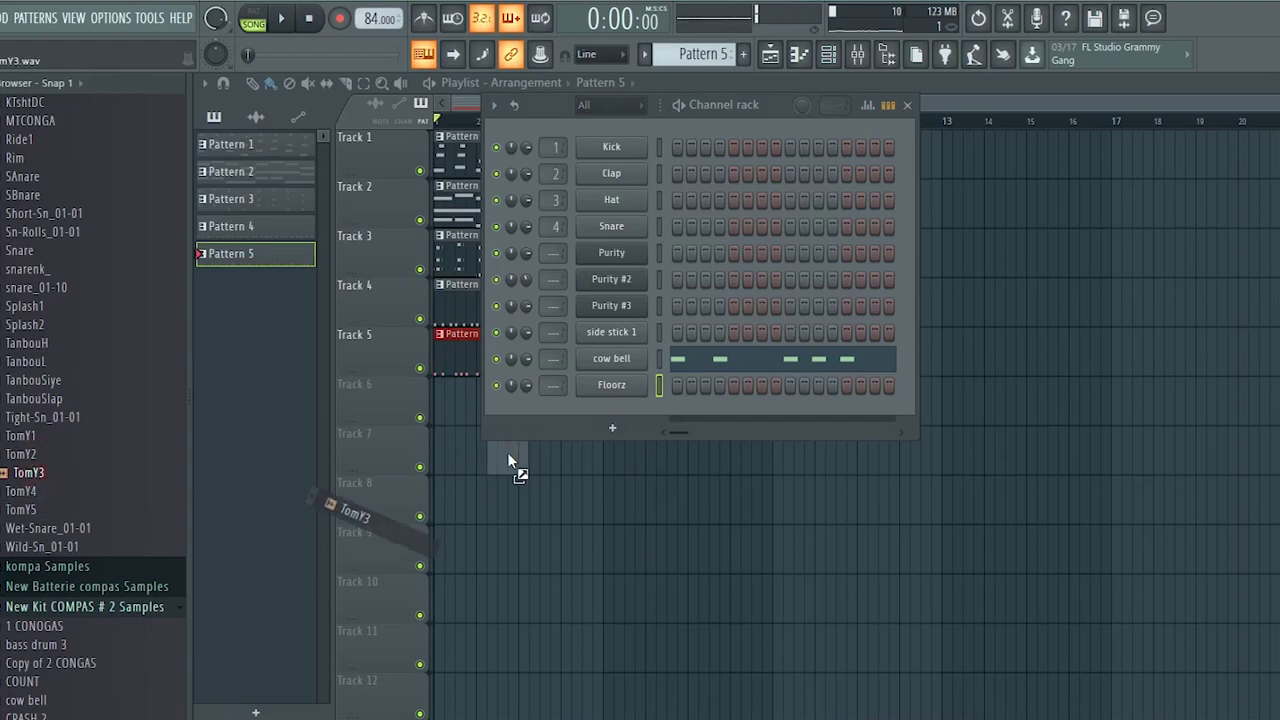
left_click_drag(583, 418, 597, 400)
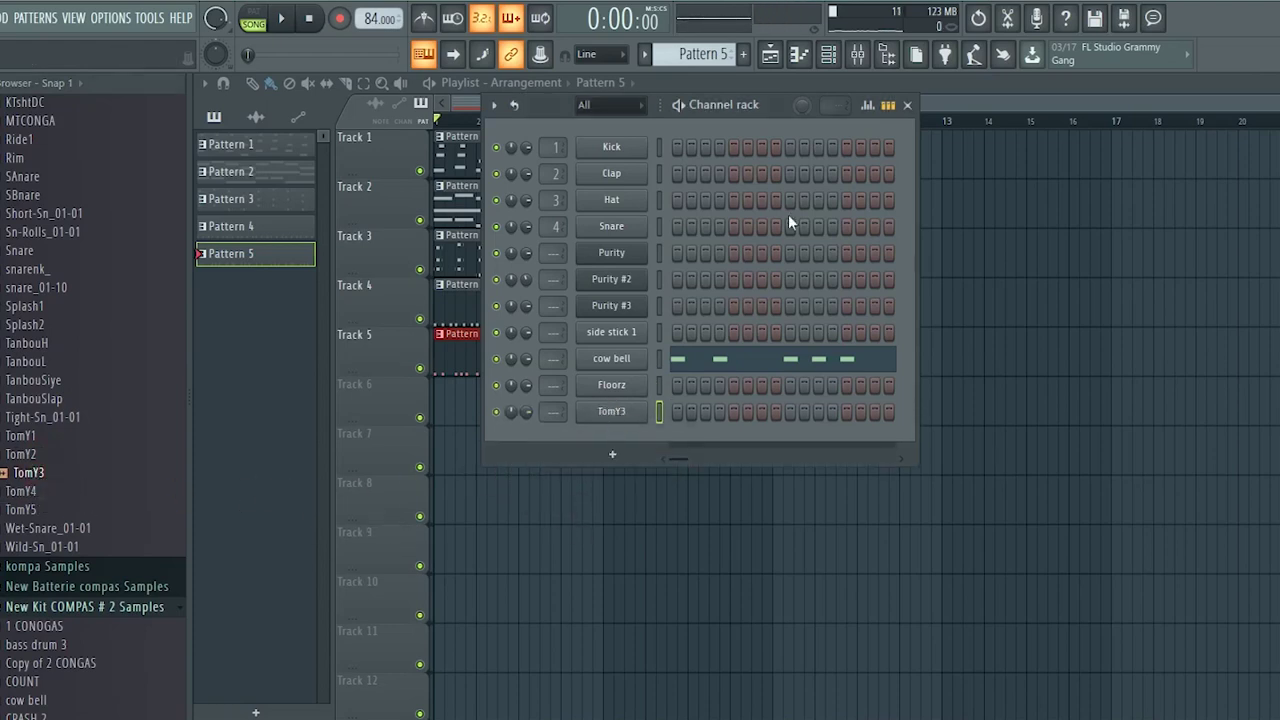
Create Pattern 6 and place its clip at bar 1 of Track 6 in the playlist.
scroll(717, 55, "up", 1)
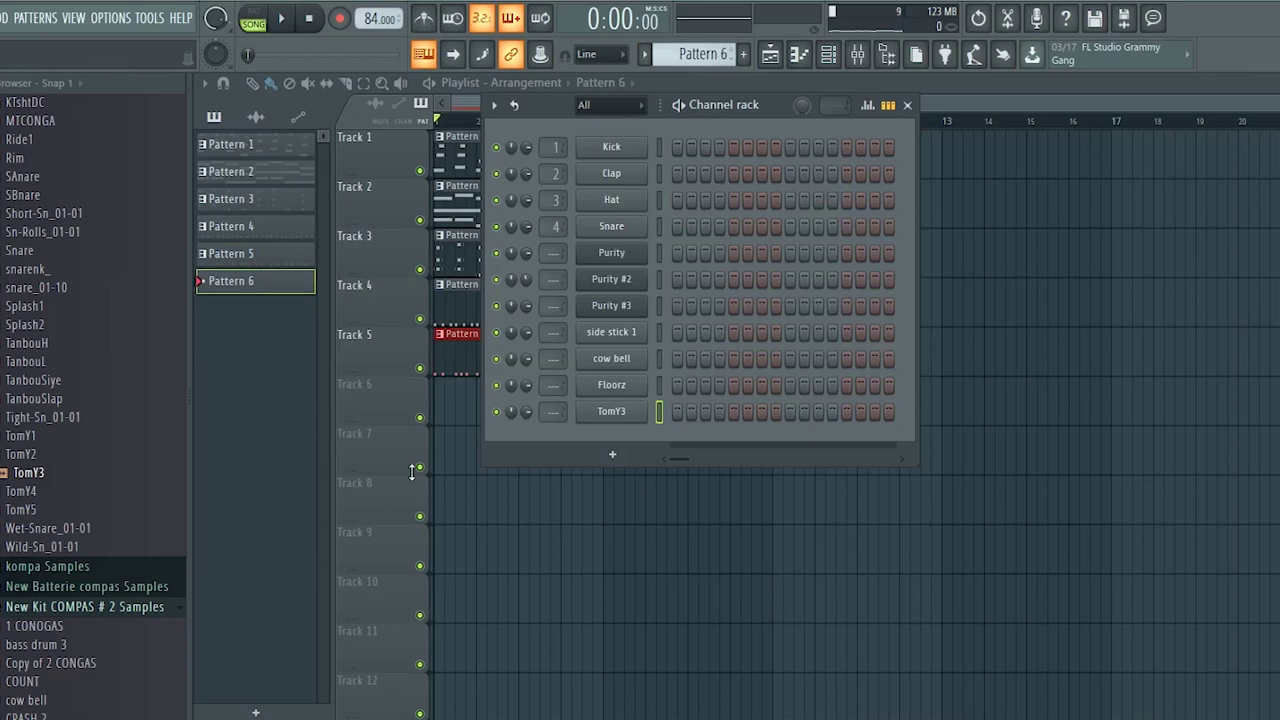
left_click(441, 403)
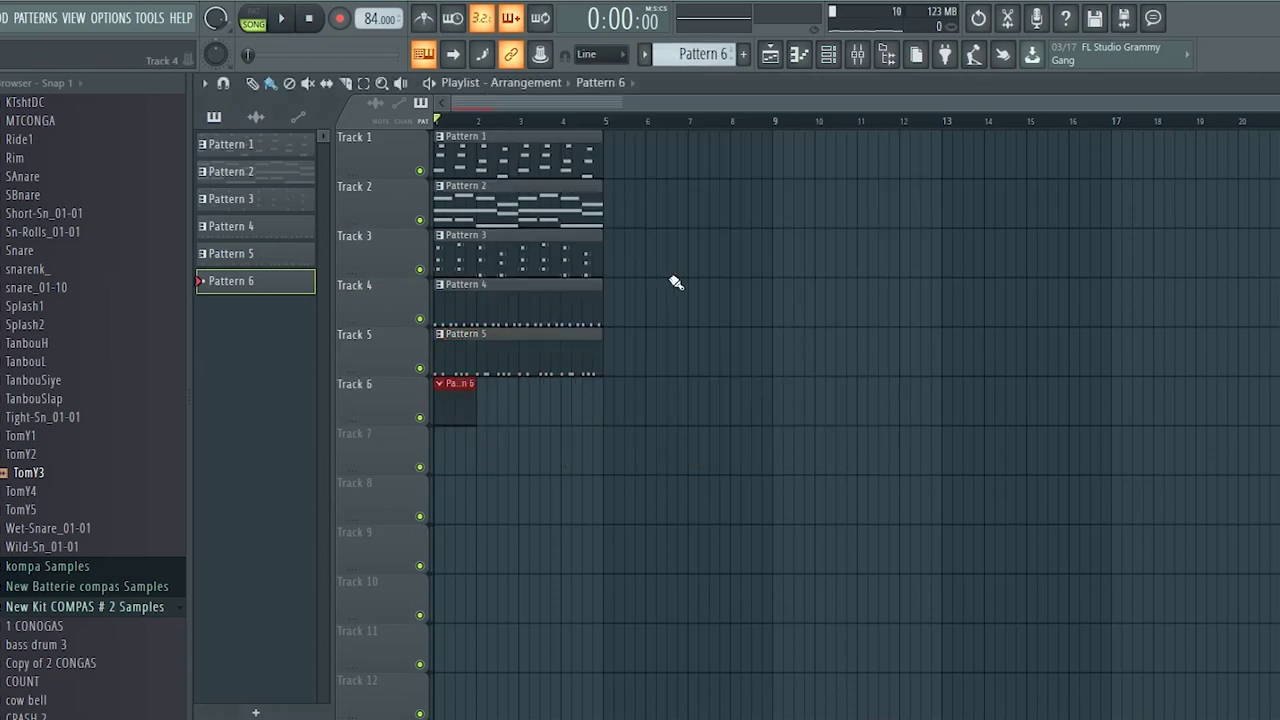
Open the TomY3 piano roll for Pattern 6 and try out C5 against the playing arrangement.
left_click(830, 56)
right_click(613, 411)
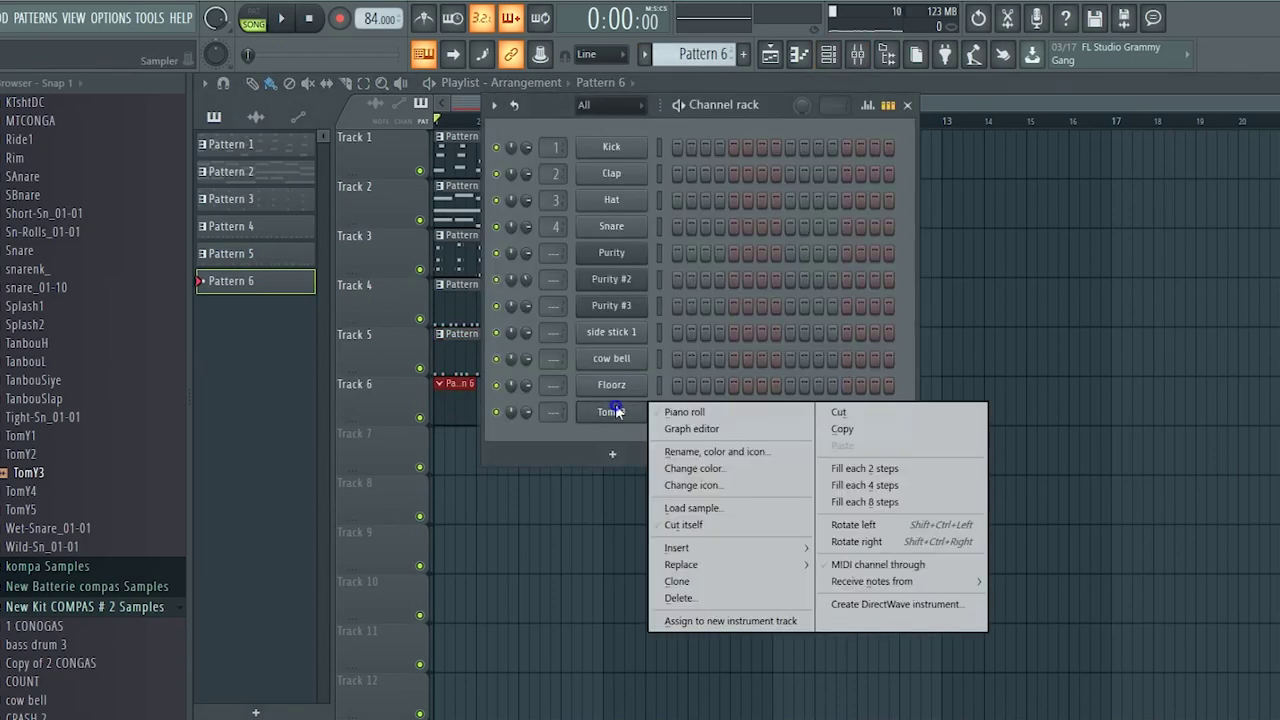
left_click(657, 413)
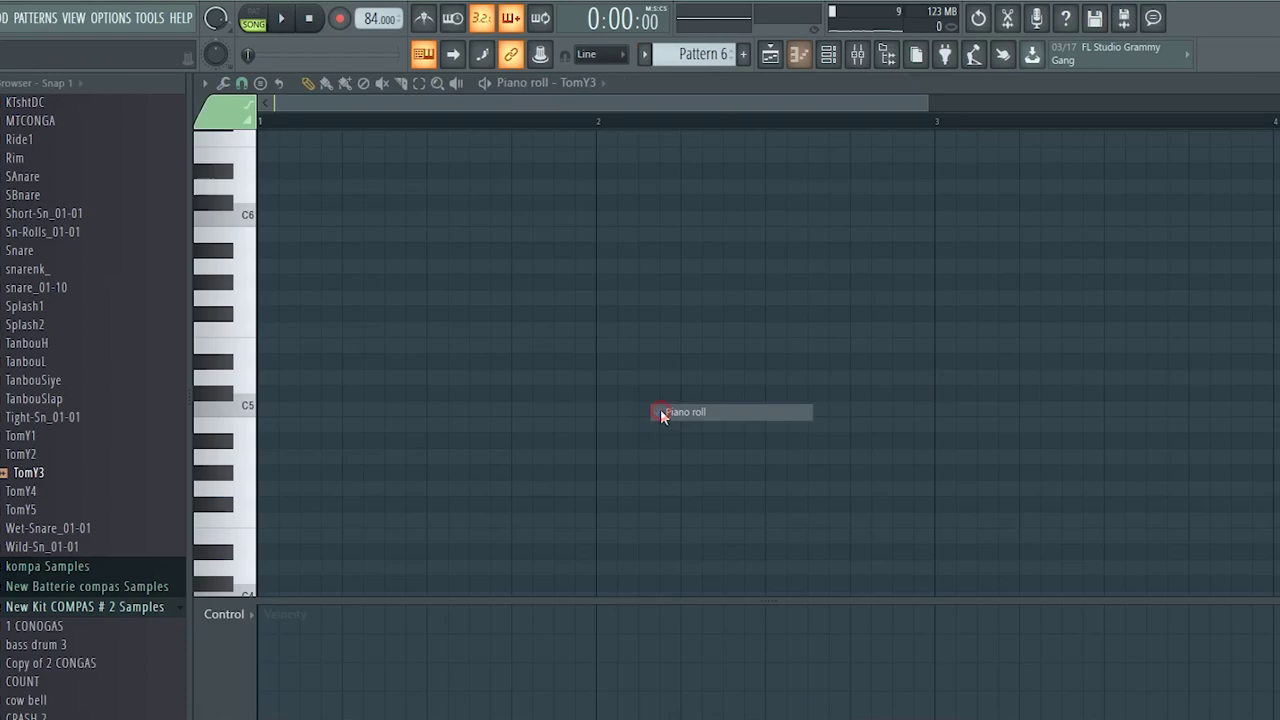
left_click(247, 409)
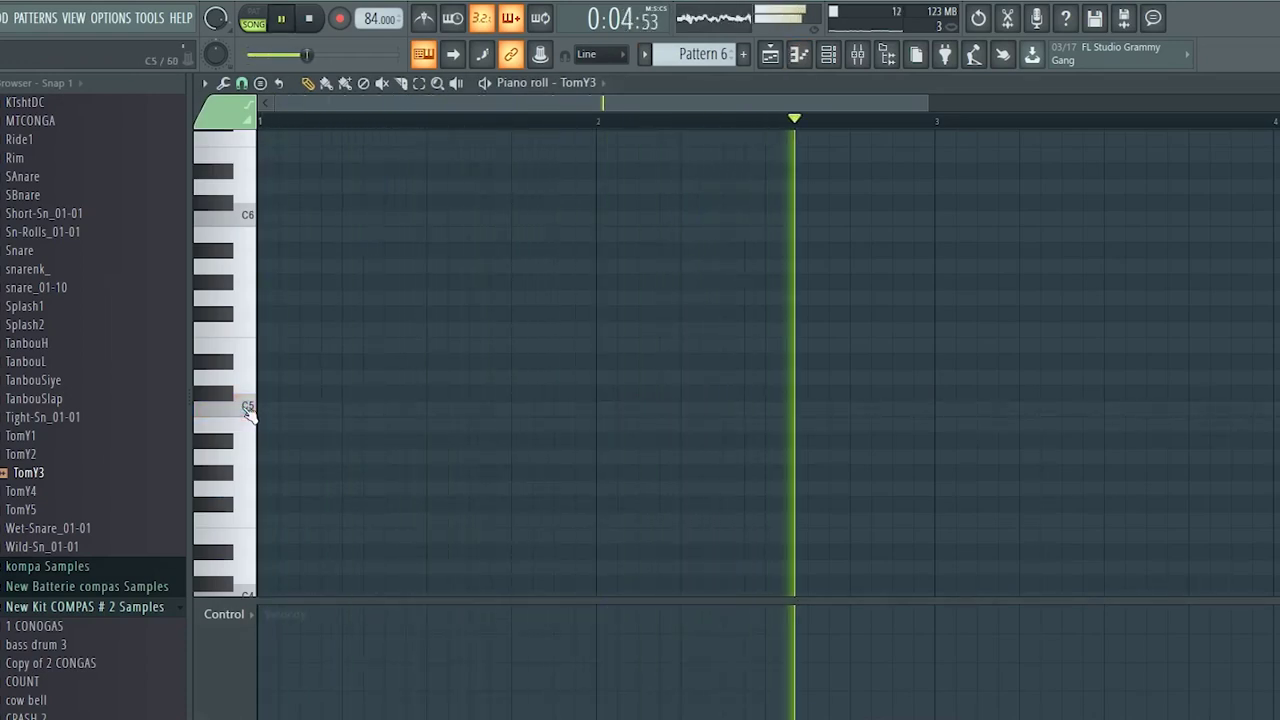
left_click(247, 409)
left_click(247, 409)
key("space")
key("space")
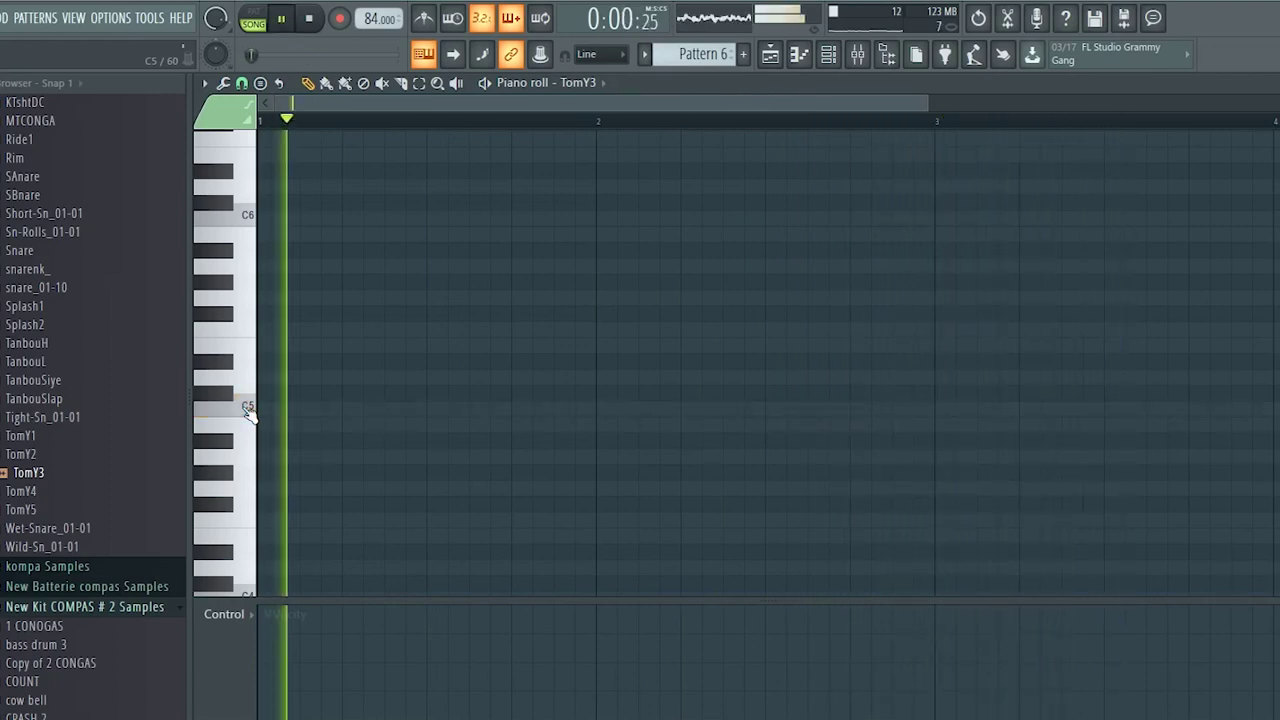
left_click(247, 409)
key("space")
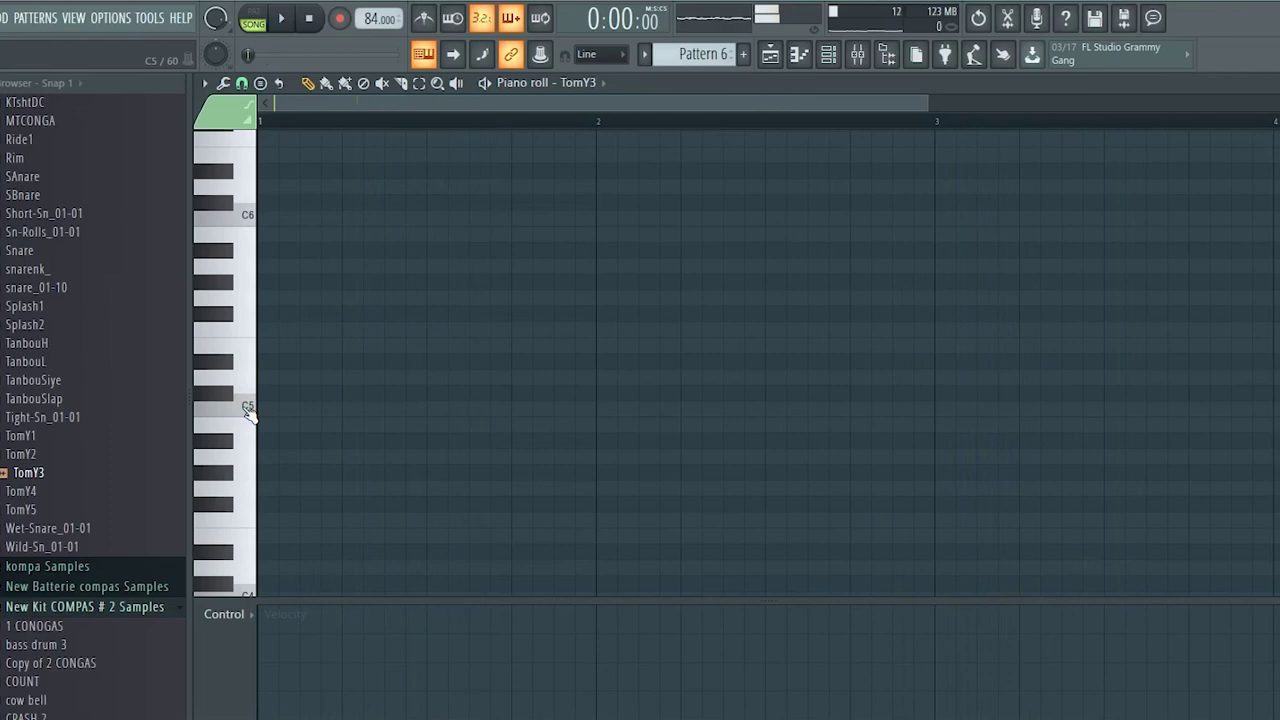
left_click(247, 409)
Enter TomY3 hits on C5 at steps 7 and 15 of bar 1, checking them with playback.
key("space")
key("space")
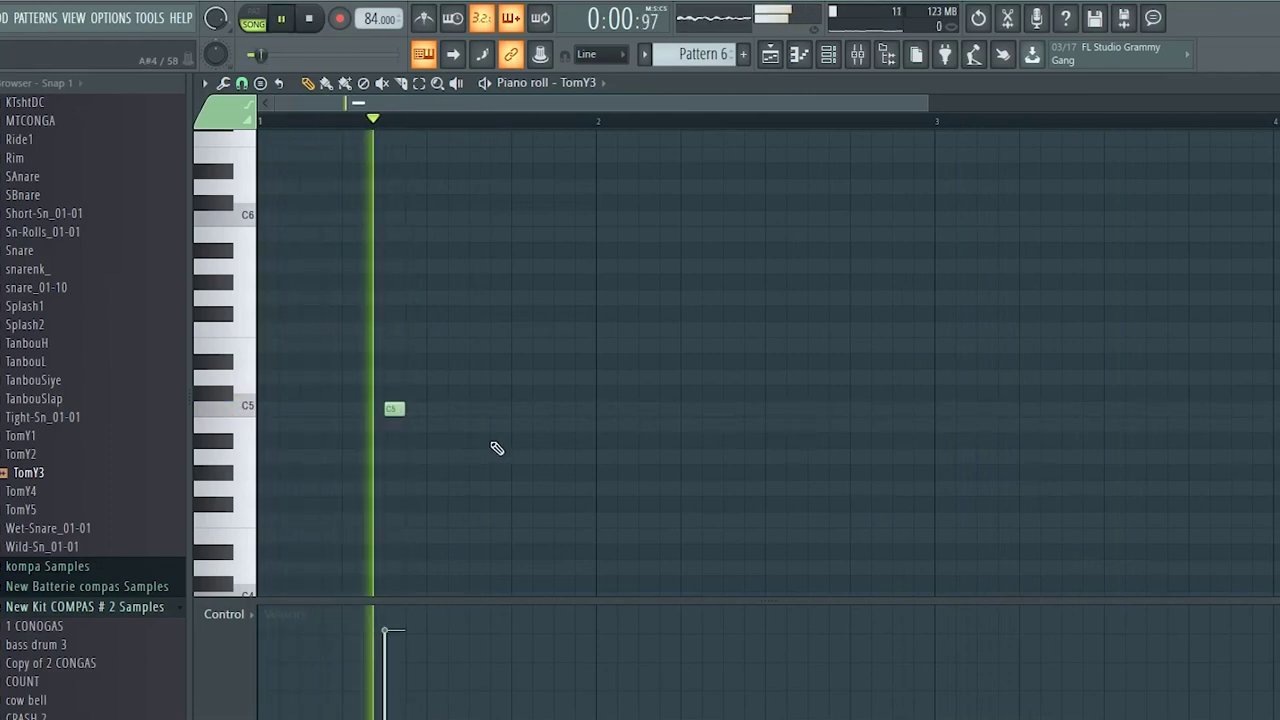
key("space")
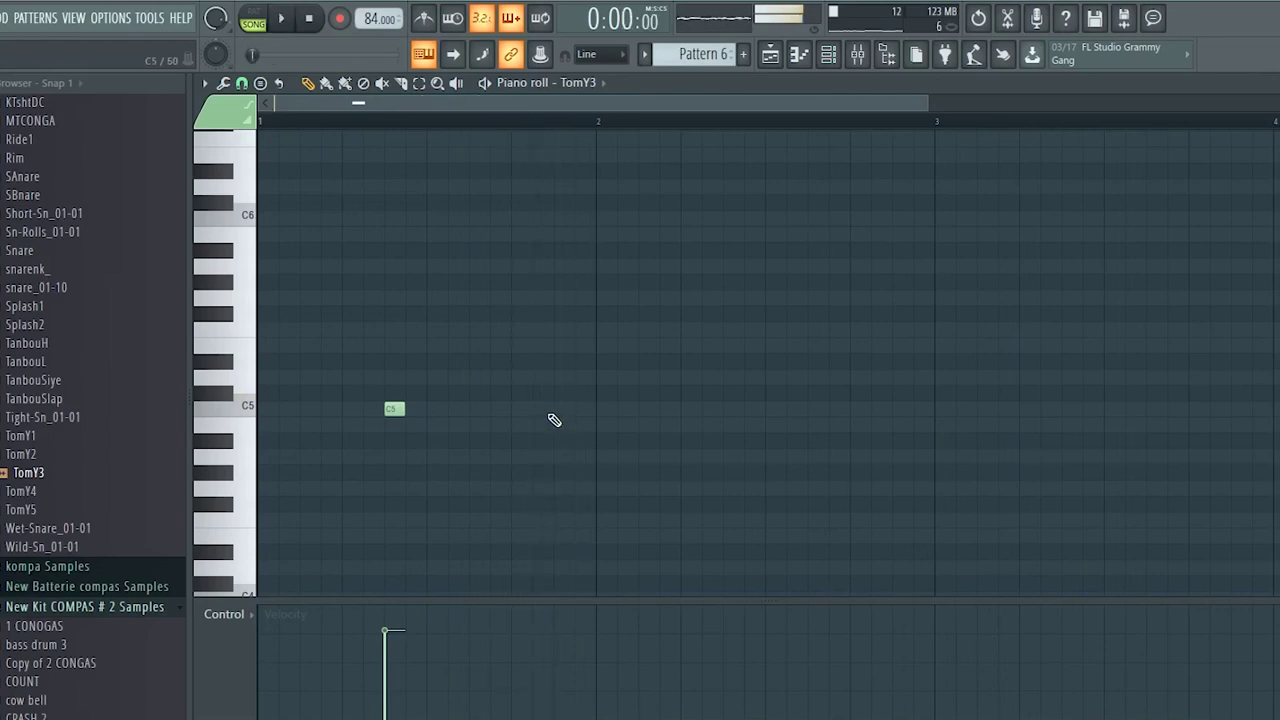
key("space")
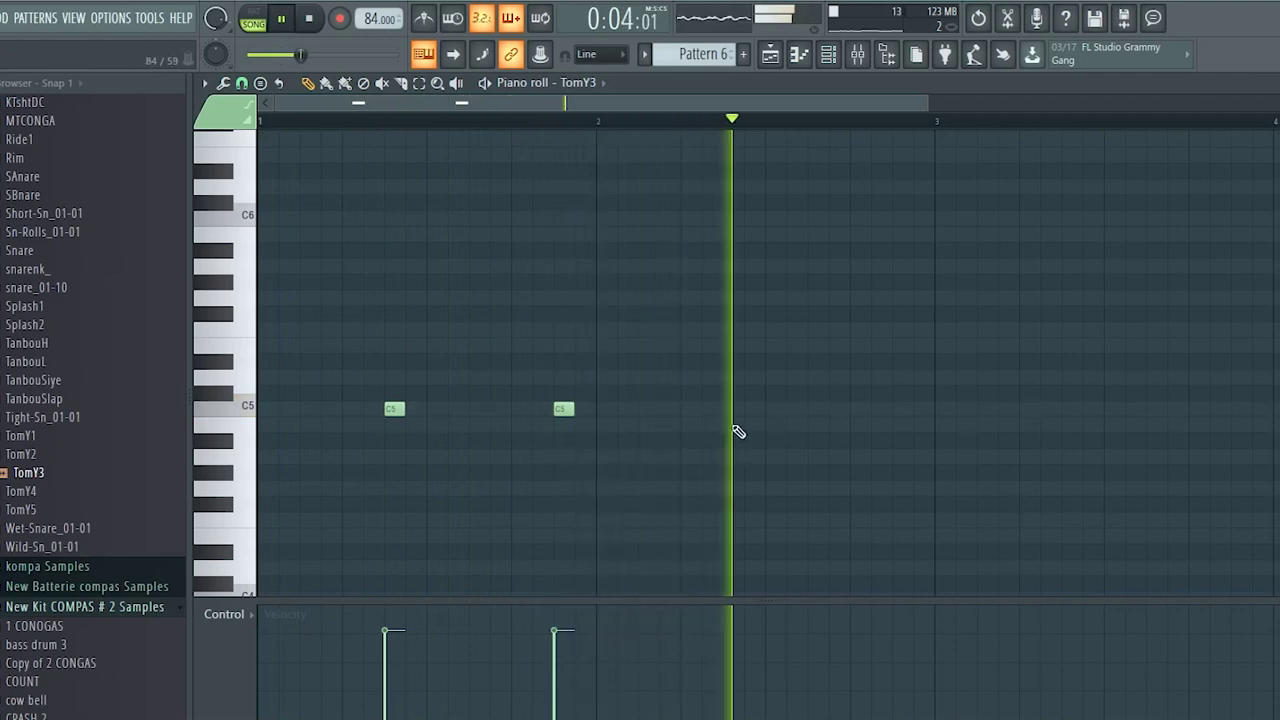
key("space")
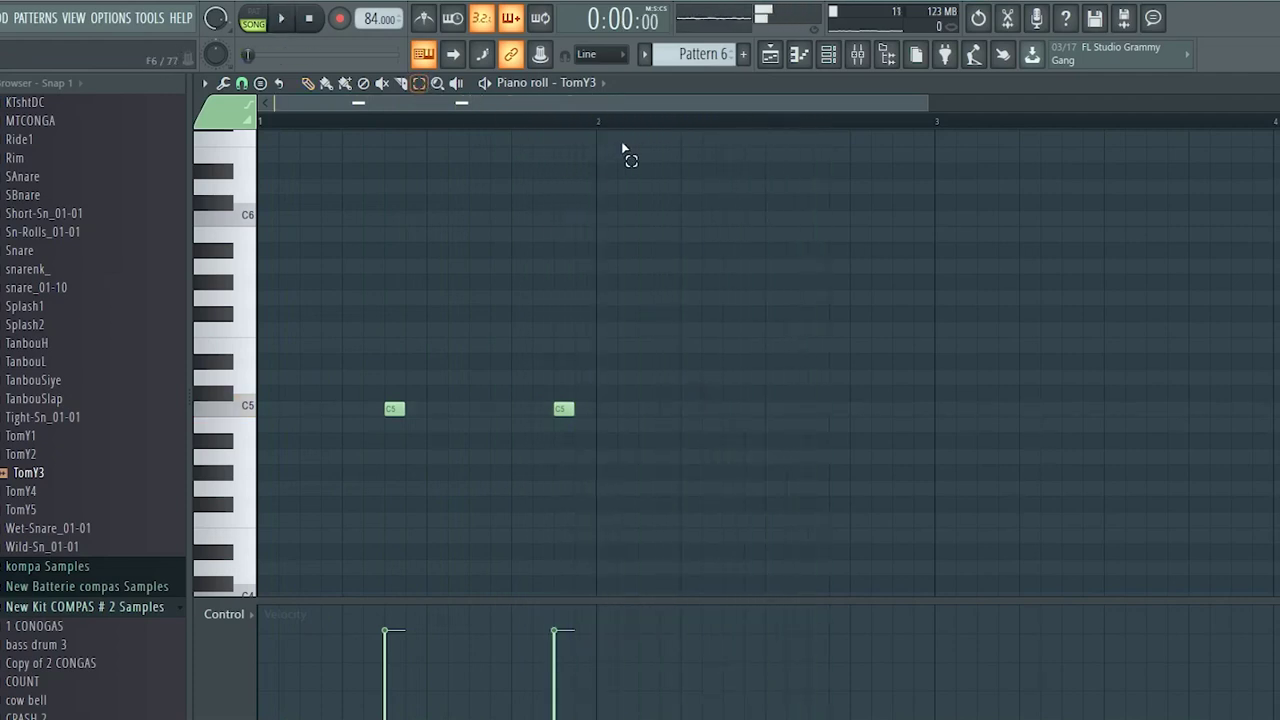
Duplicate the bar 1 TomY3 hits through bar 4 and check them with playback.
left_click_drag(598, 133, 230, 197)
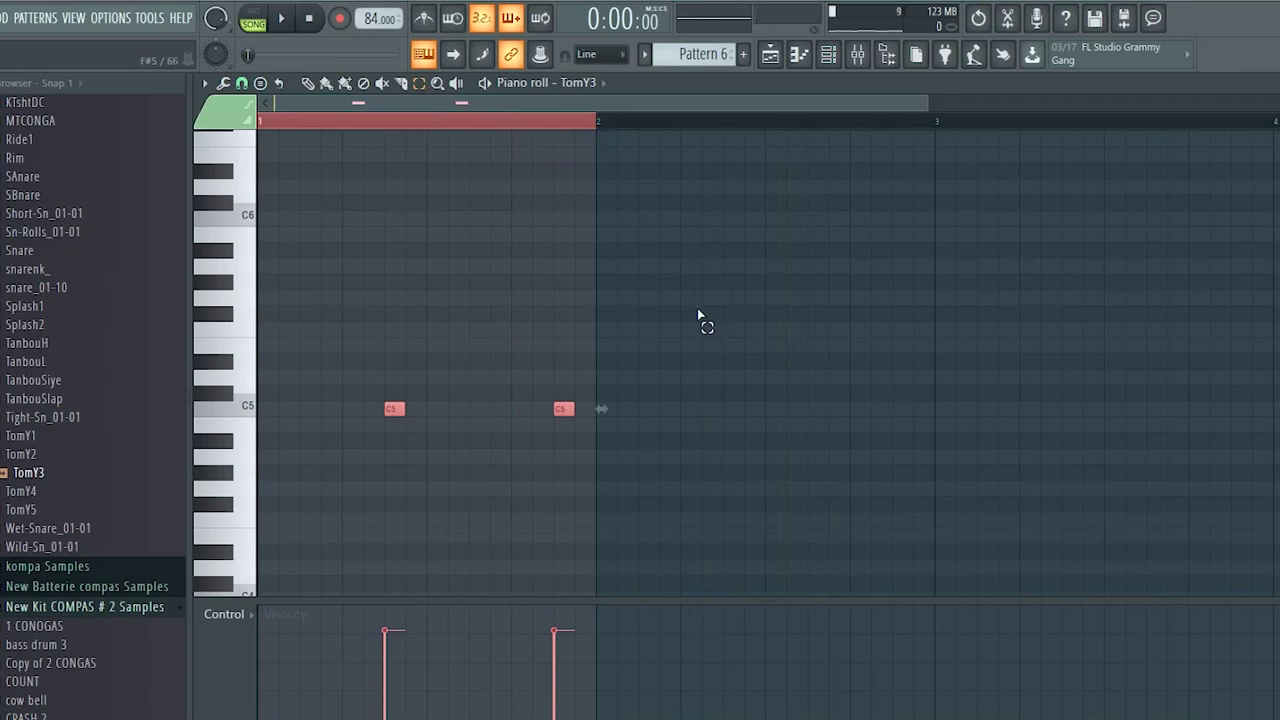
key("ctrl+b")
key("ctrl+b")
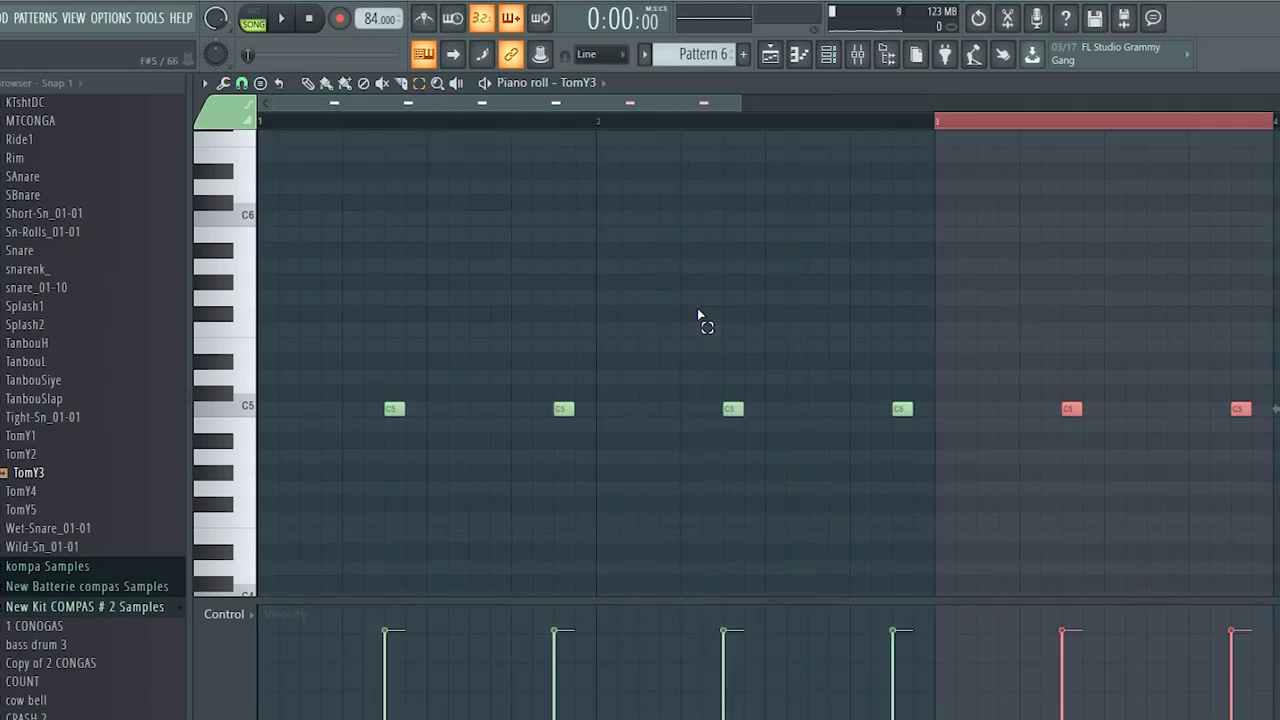
key("ctrl+b")
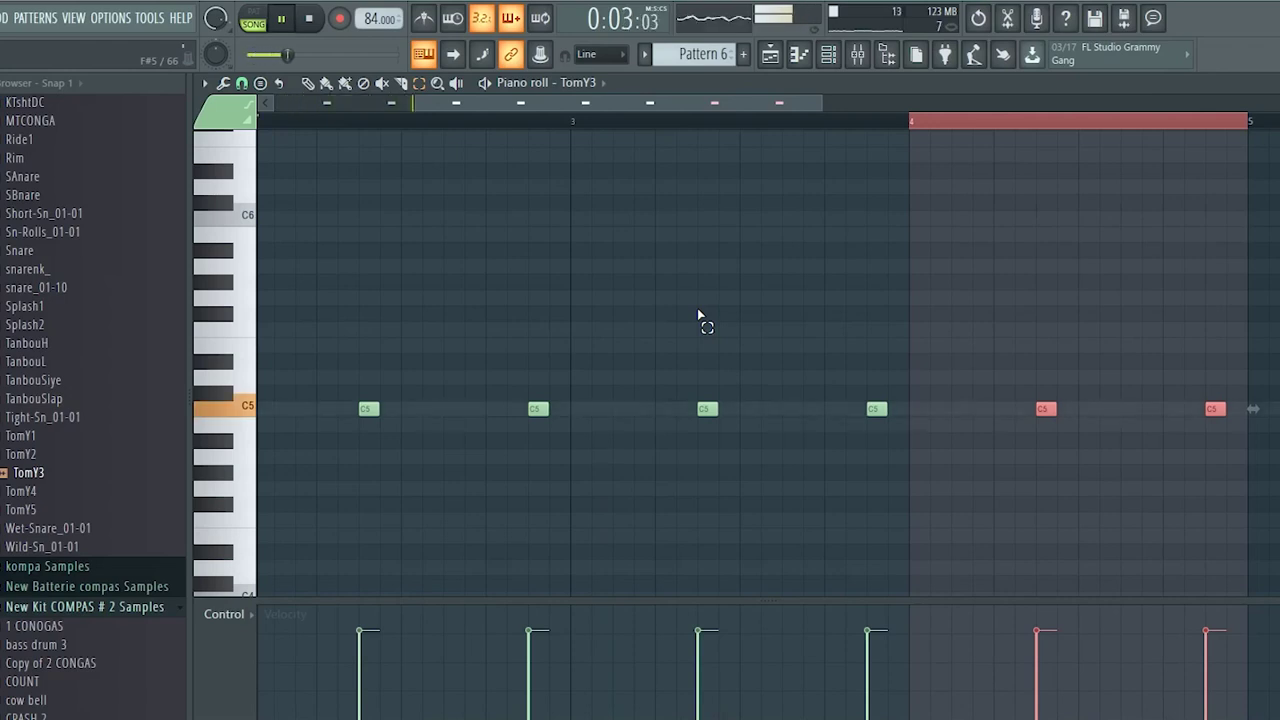
left_click(698, 315)
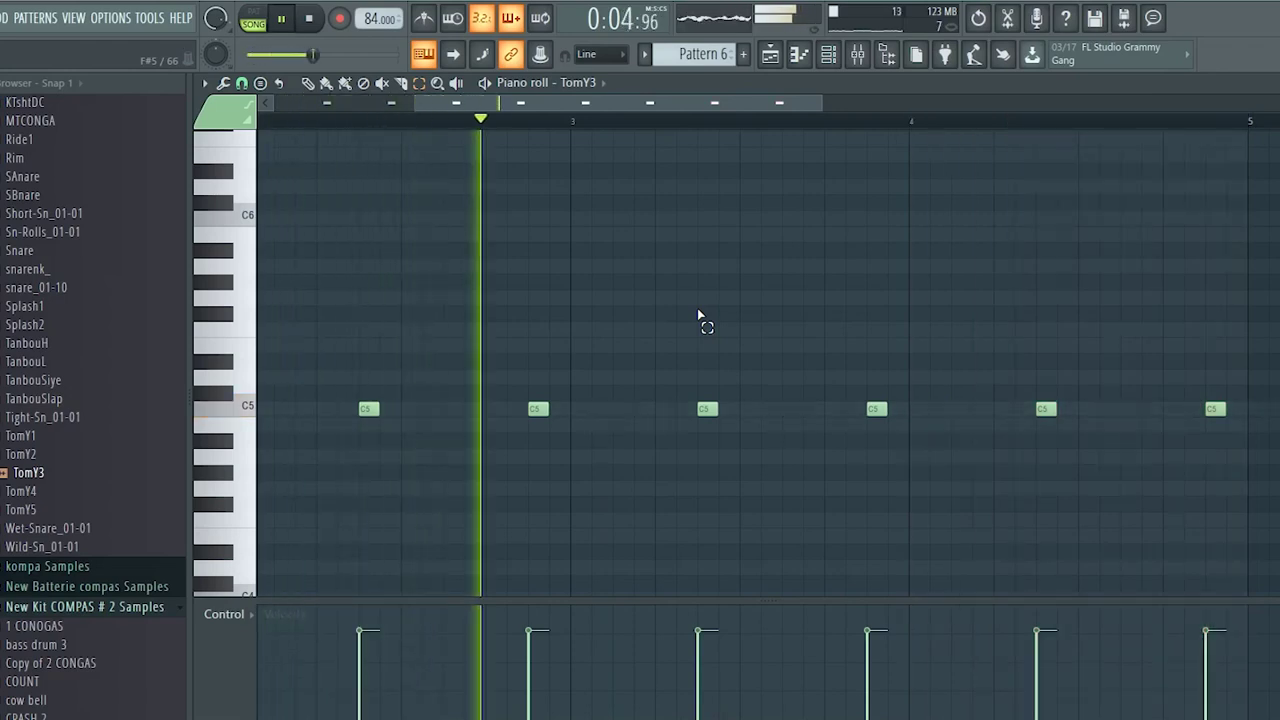
left_click_drag(623, 105, 405, 93)
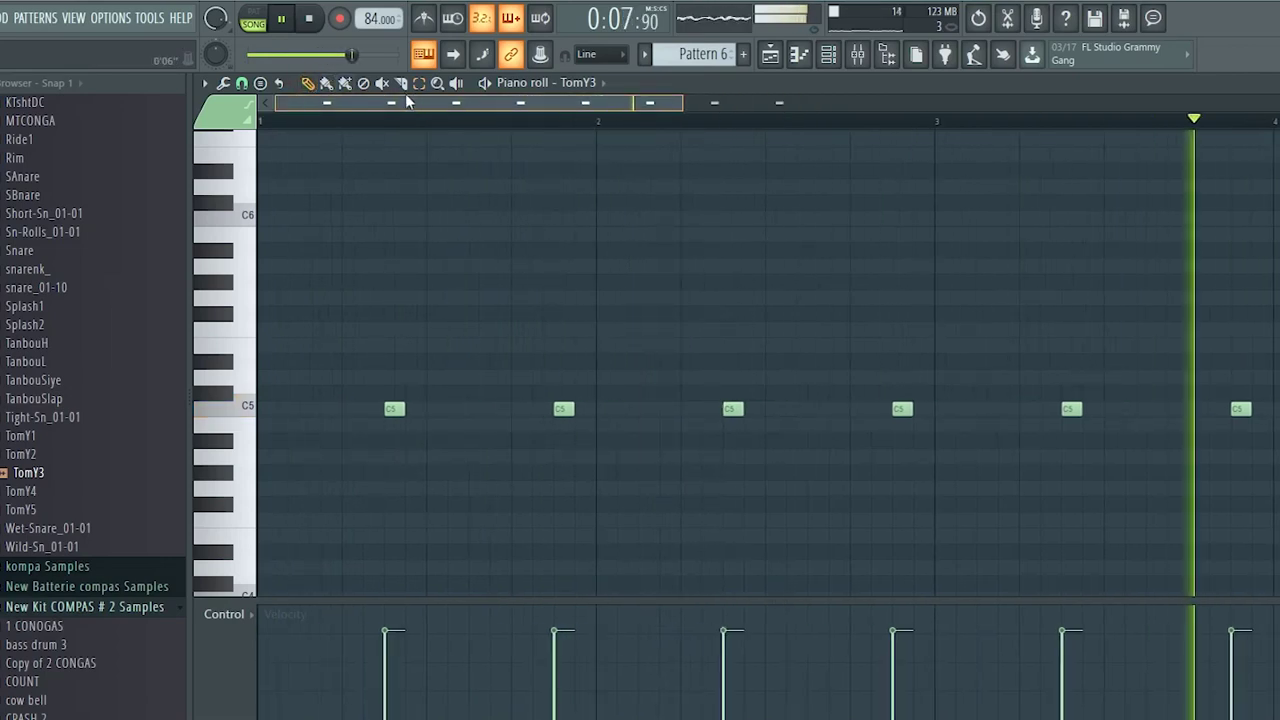
Copy the TomY3 channel's notes to the Floorz channel in Pattern 6.
left_click(784, 62)
left_click(828, 54)
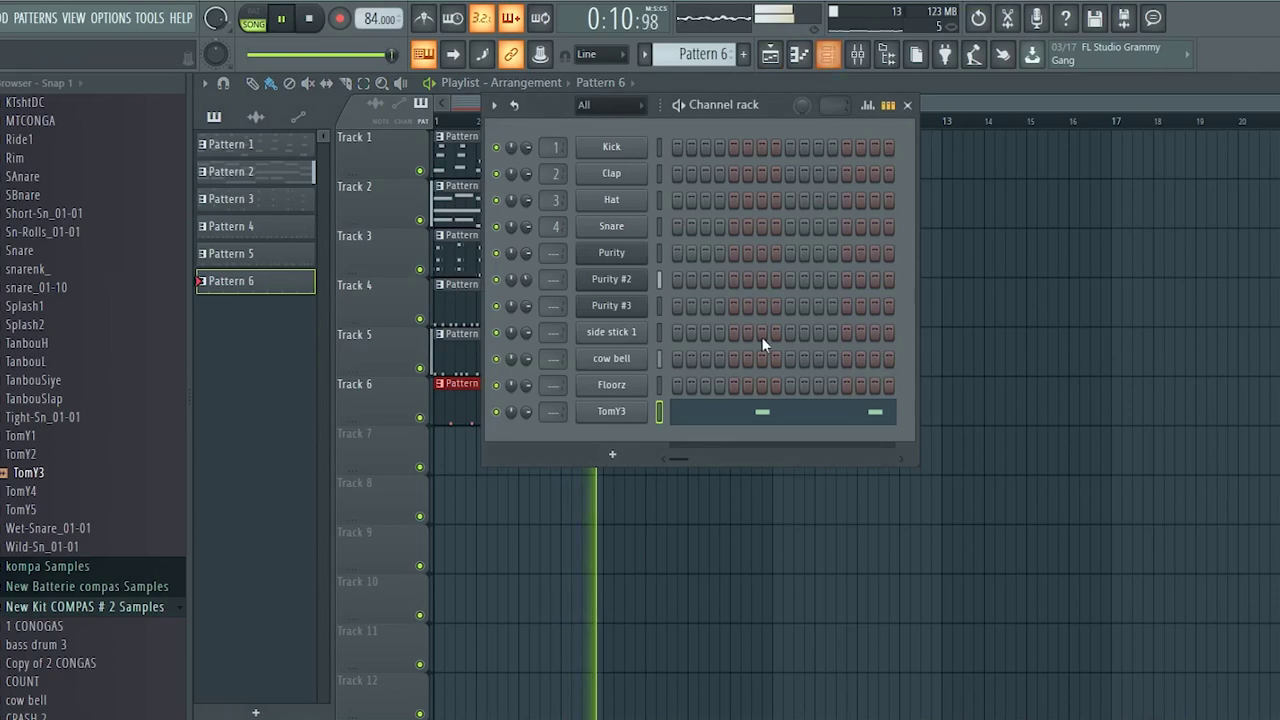
right_click(641, 411)
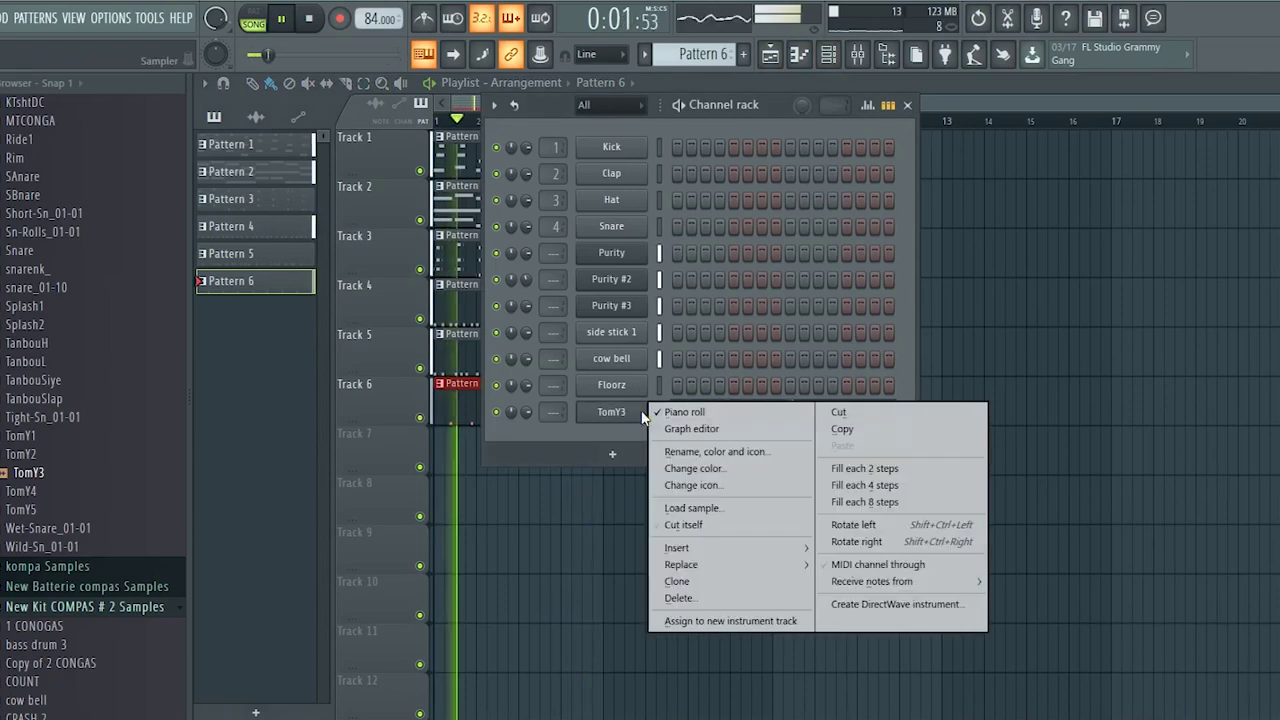
left_click(839, 430)
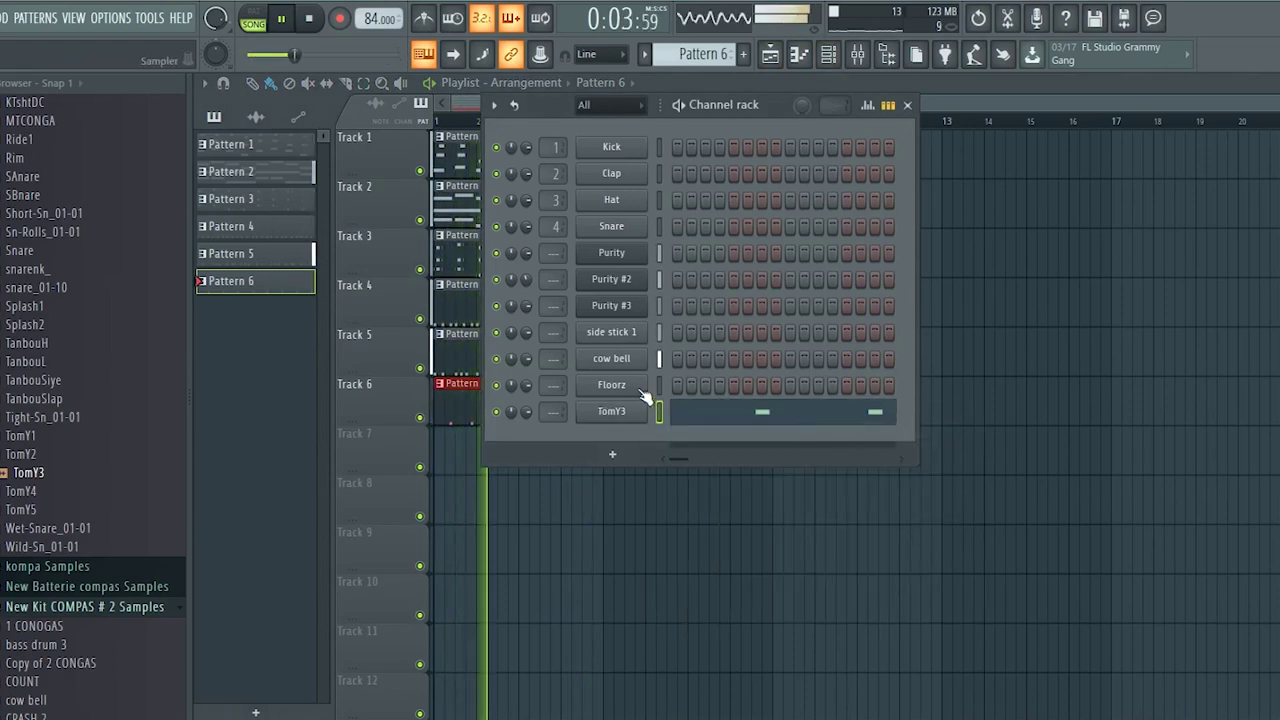
right_click(638, 387)
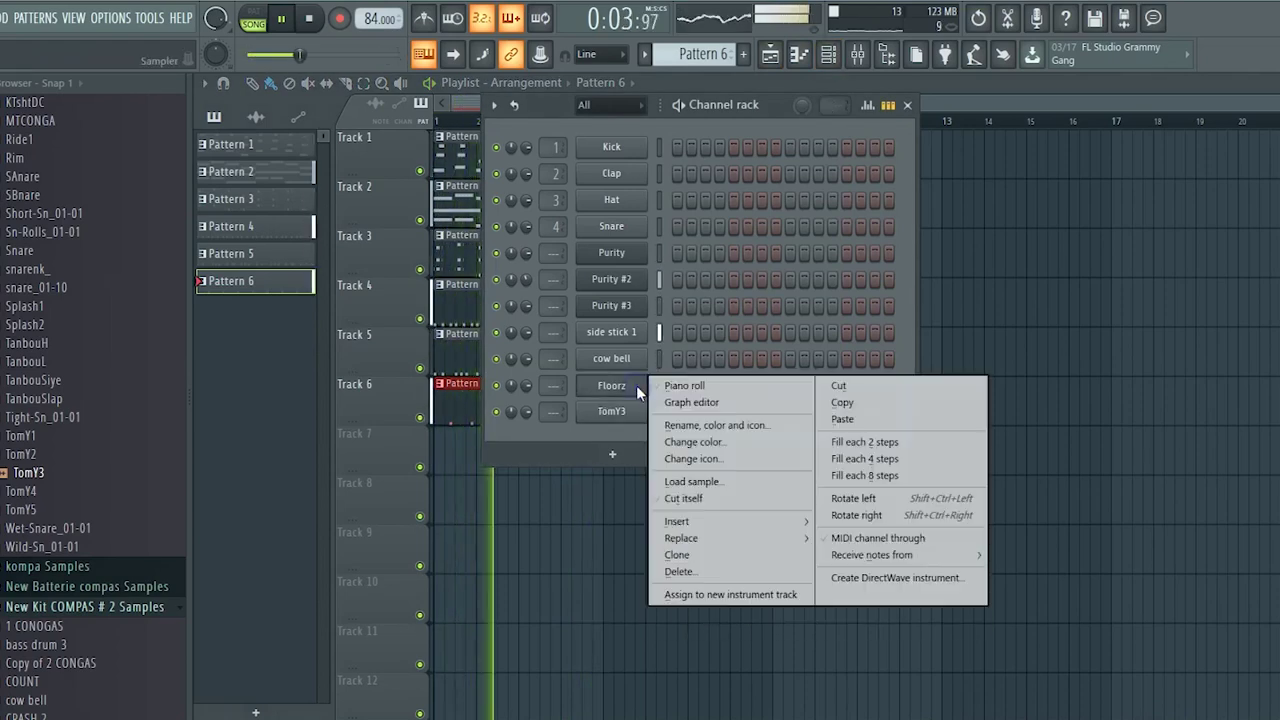
left_click(843, 420)
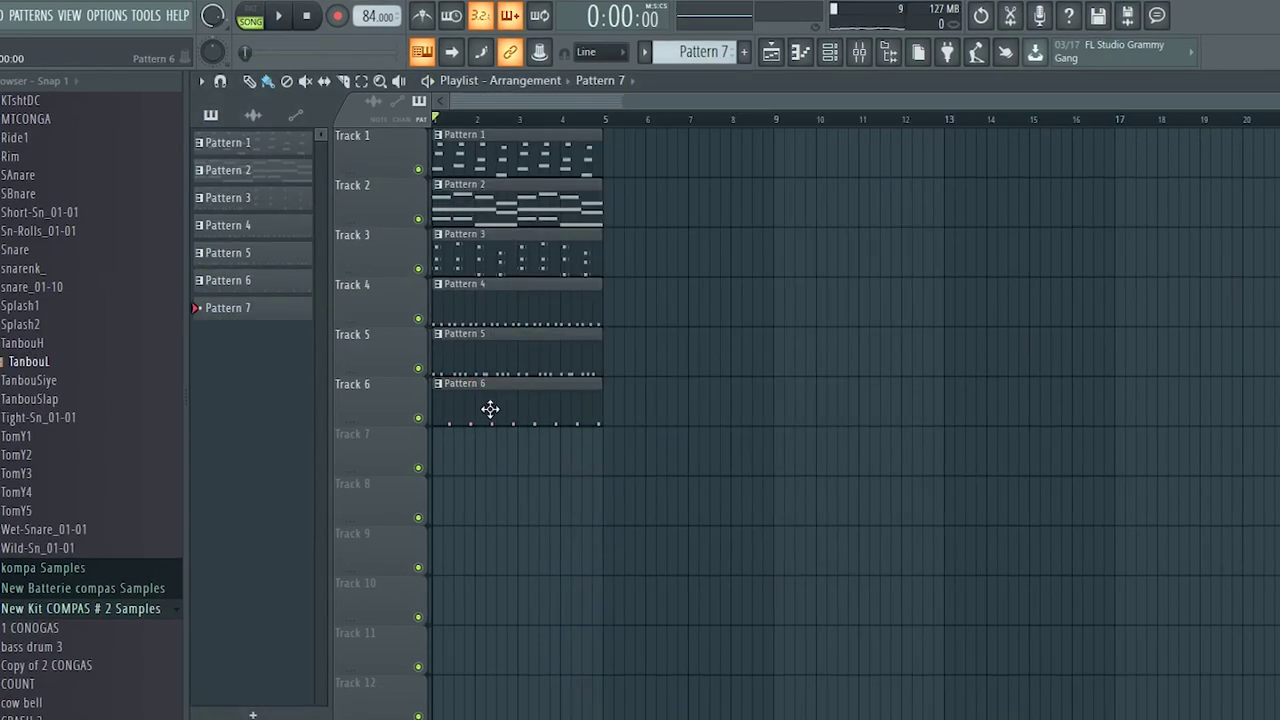
Add the TanbouL sample as a new channel and open its piano roll for Pattern 7.
left_click(830, 53)
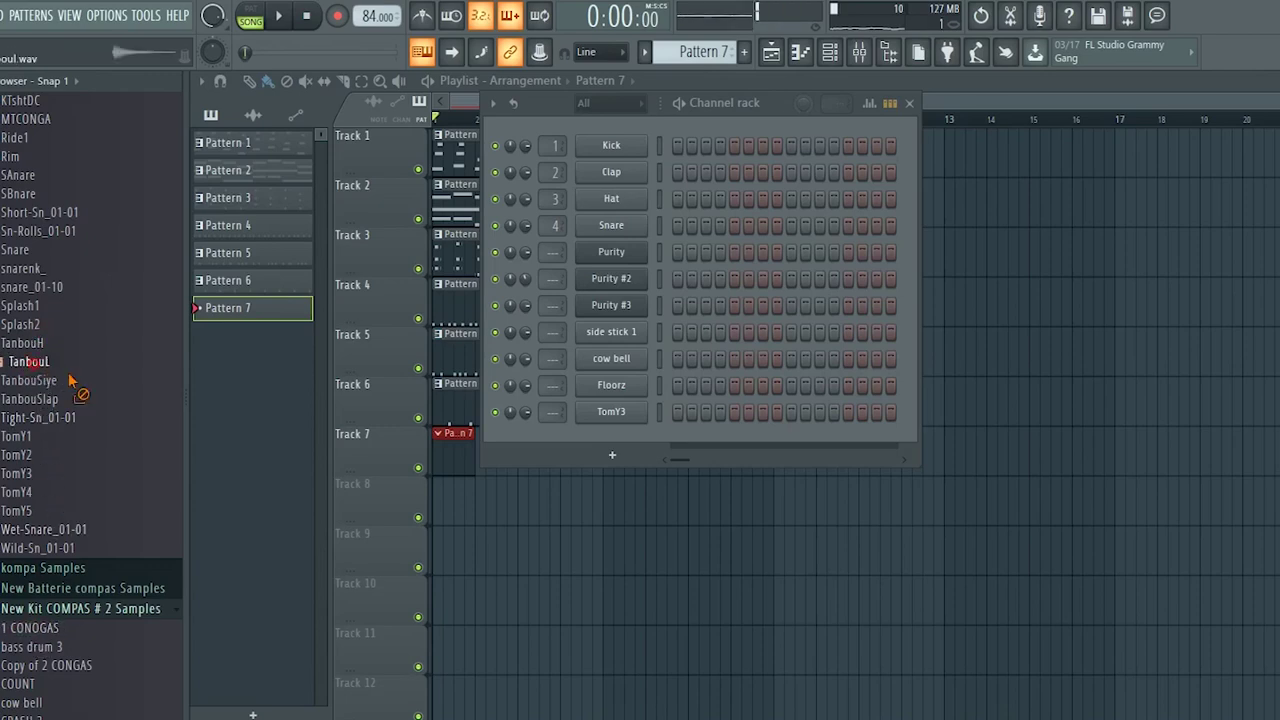
left_click_drag(607, 432, 612, 438)
right_click(628, 437)
left_click(671, 438)
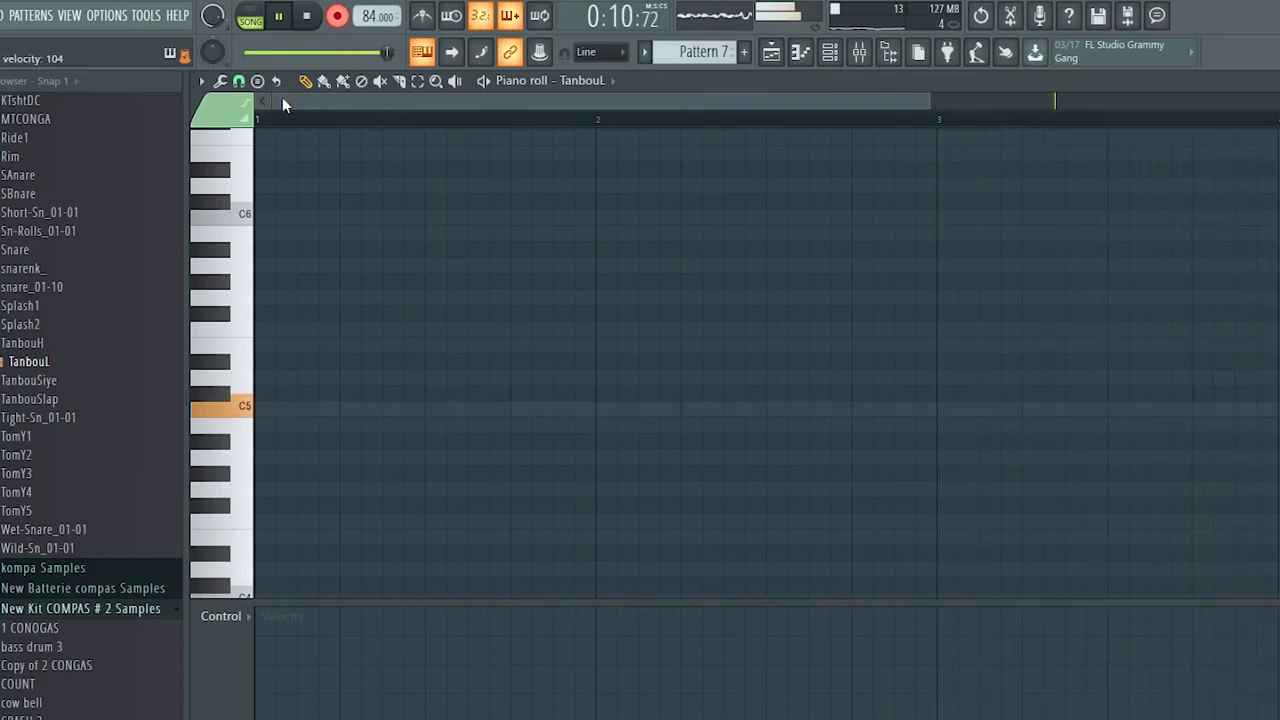
Record a TanbouL rhythm mainly on C5 over four bars, quantize all its notes with the Default template and check it with playback.
key("space")
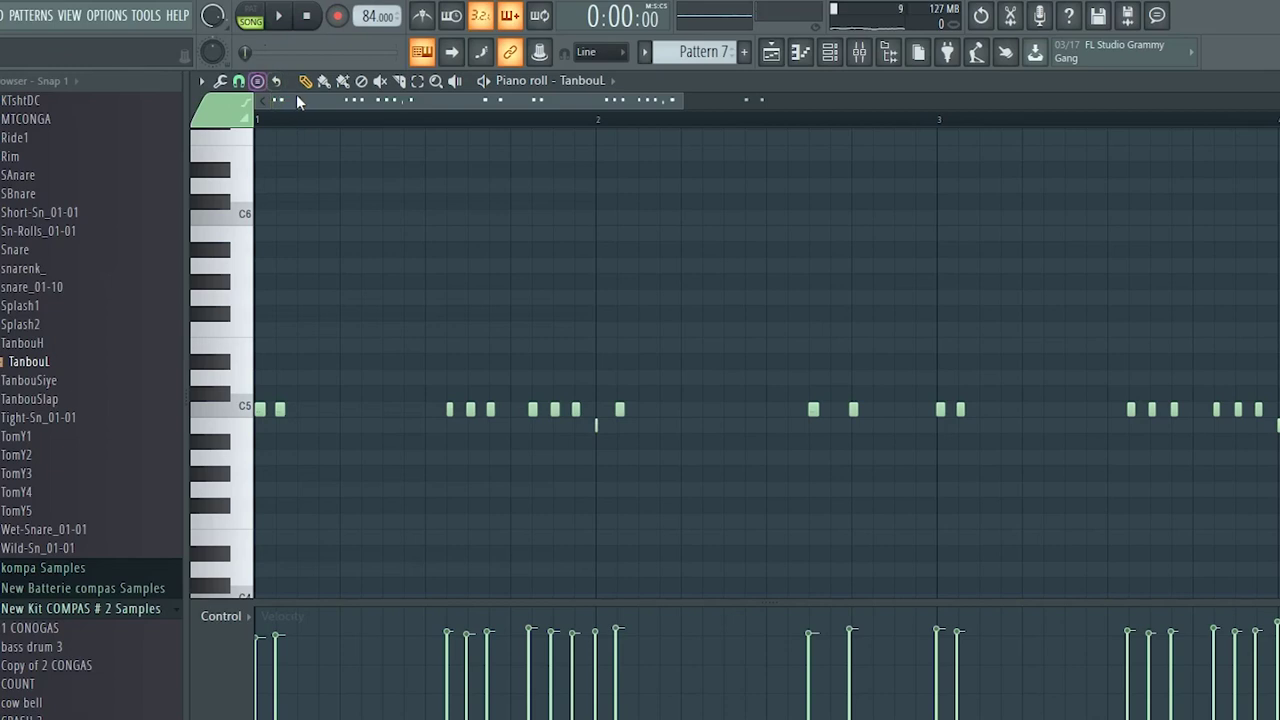
key("ctrl+a")
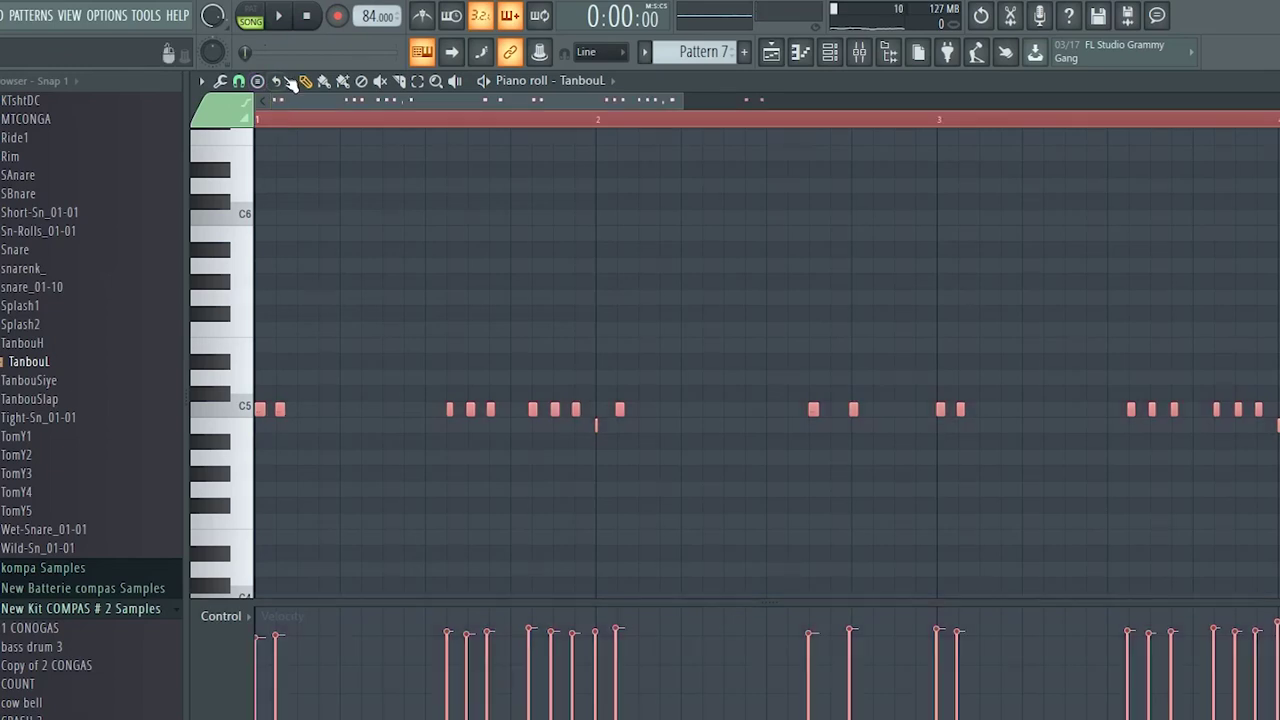
left_click(221, 81)
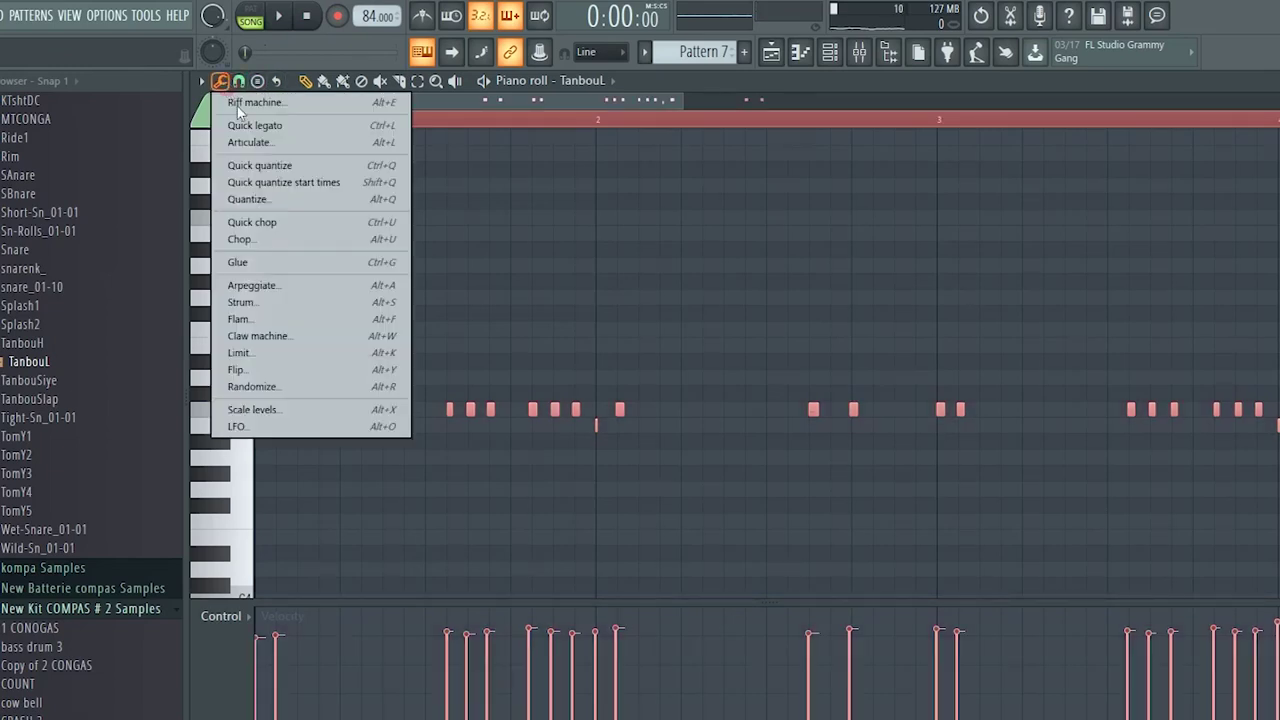
left_click(250, 199)
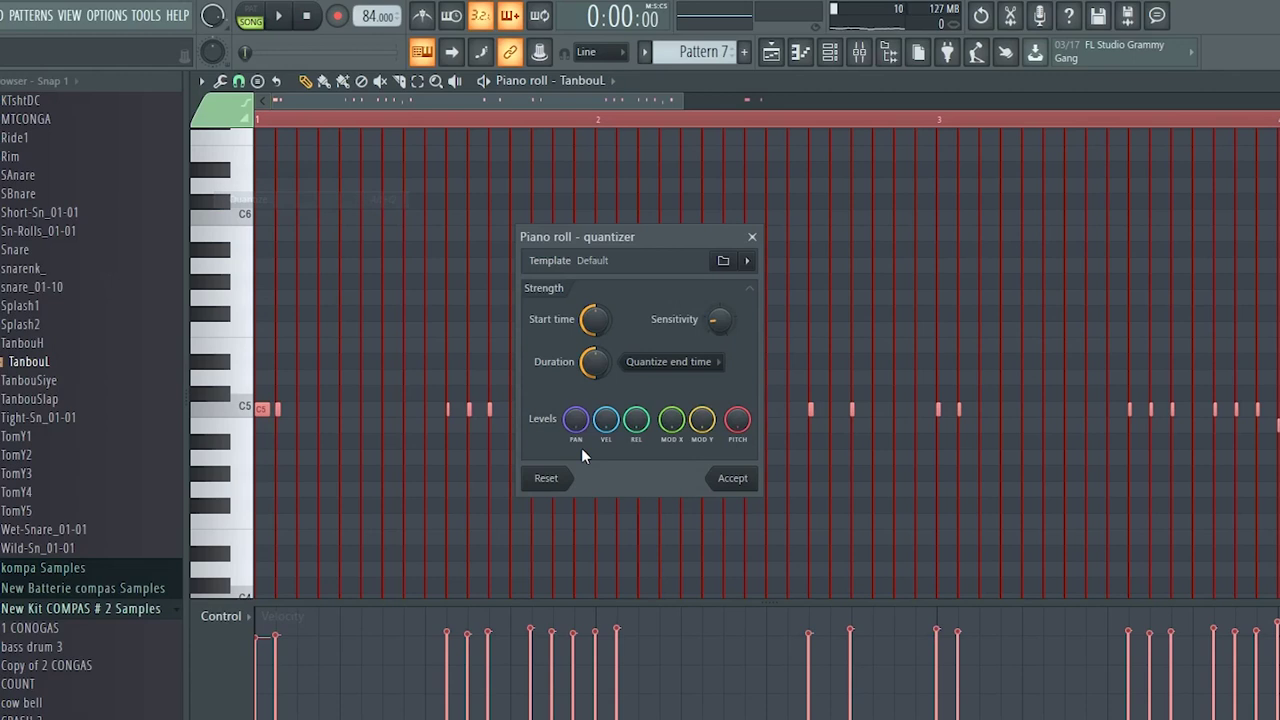
left_click(740, 480)
key("space")
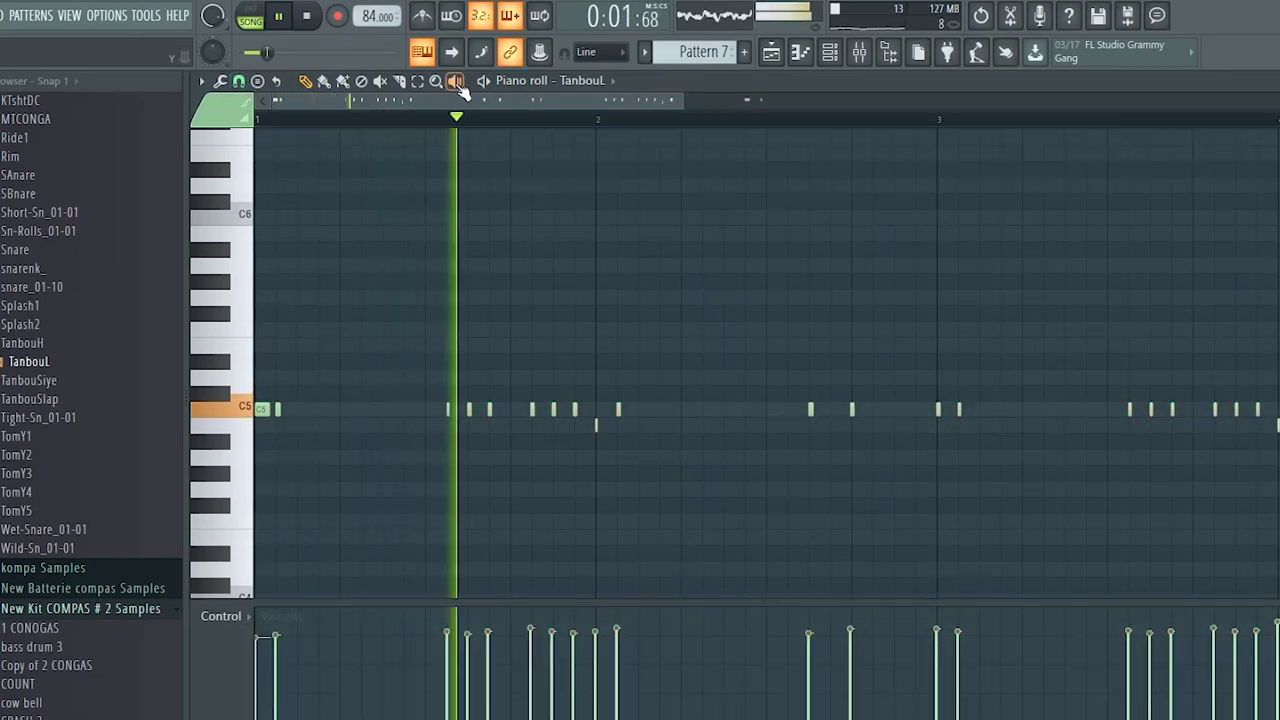
left_click_drag(453, 97, 419, 95)
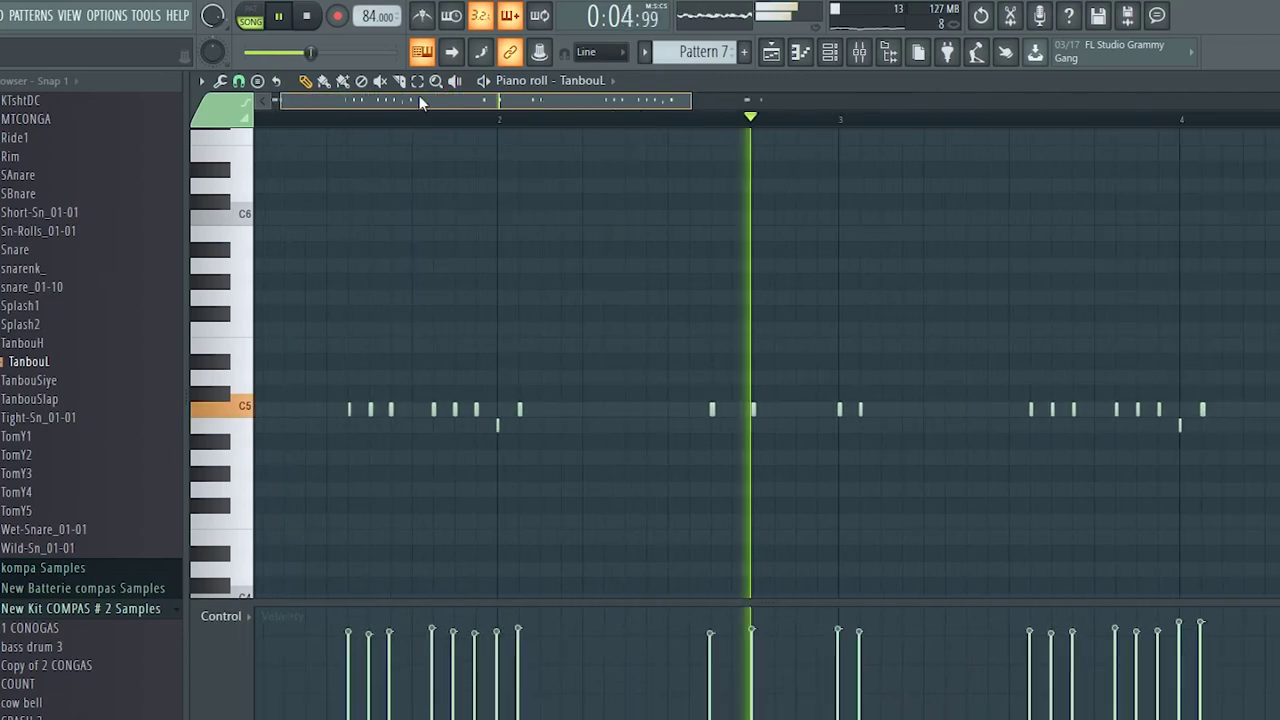
Add the percussion sample from New Kit COMPAS # 2 Samples as a new channel in the channel rack.
left_click(771, 53)
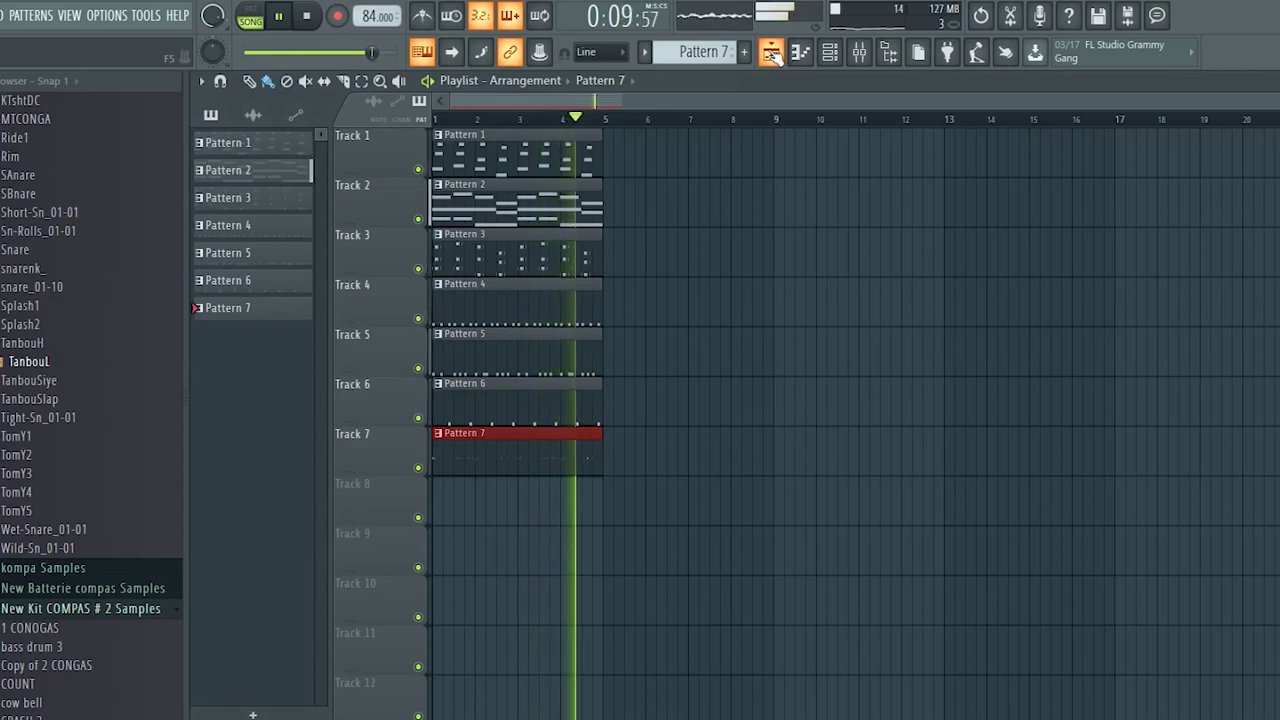
left_click(832, 54)
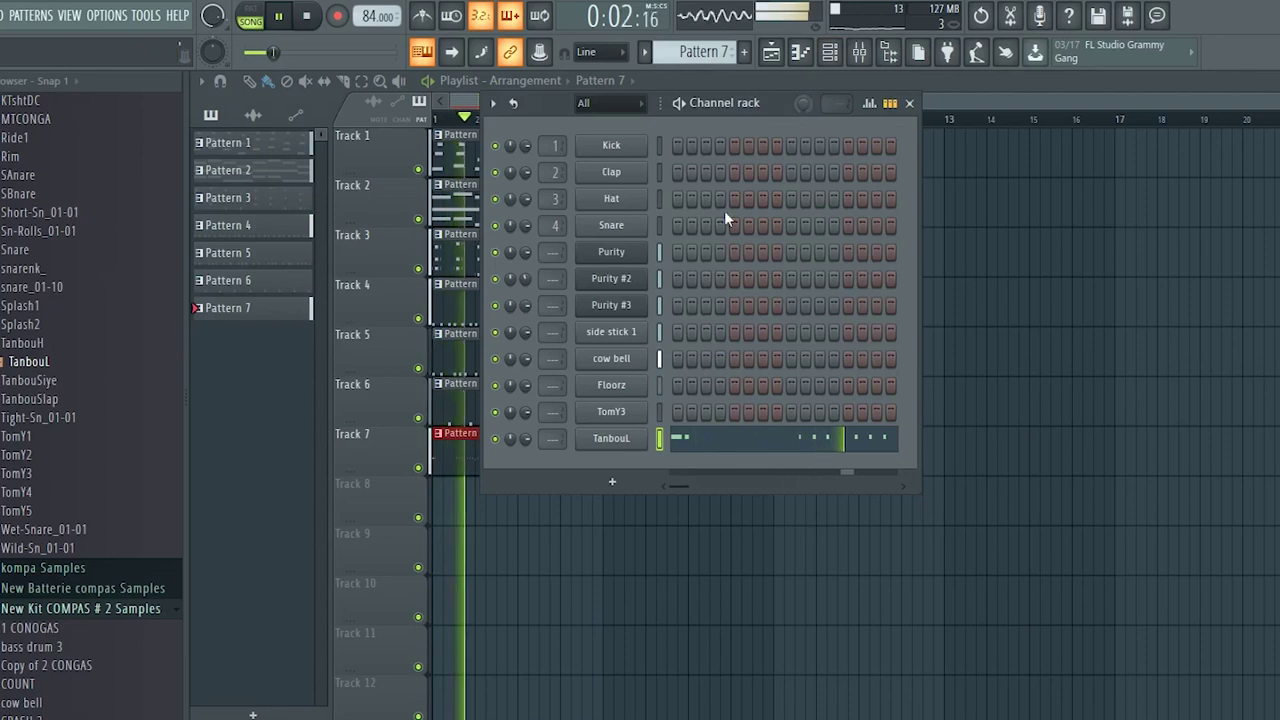
scroll(44, 608, "down", 3)
left_click(38, 593)
left_click_drag(46, 498, 225, 507)
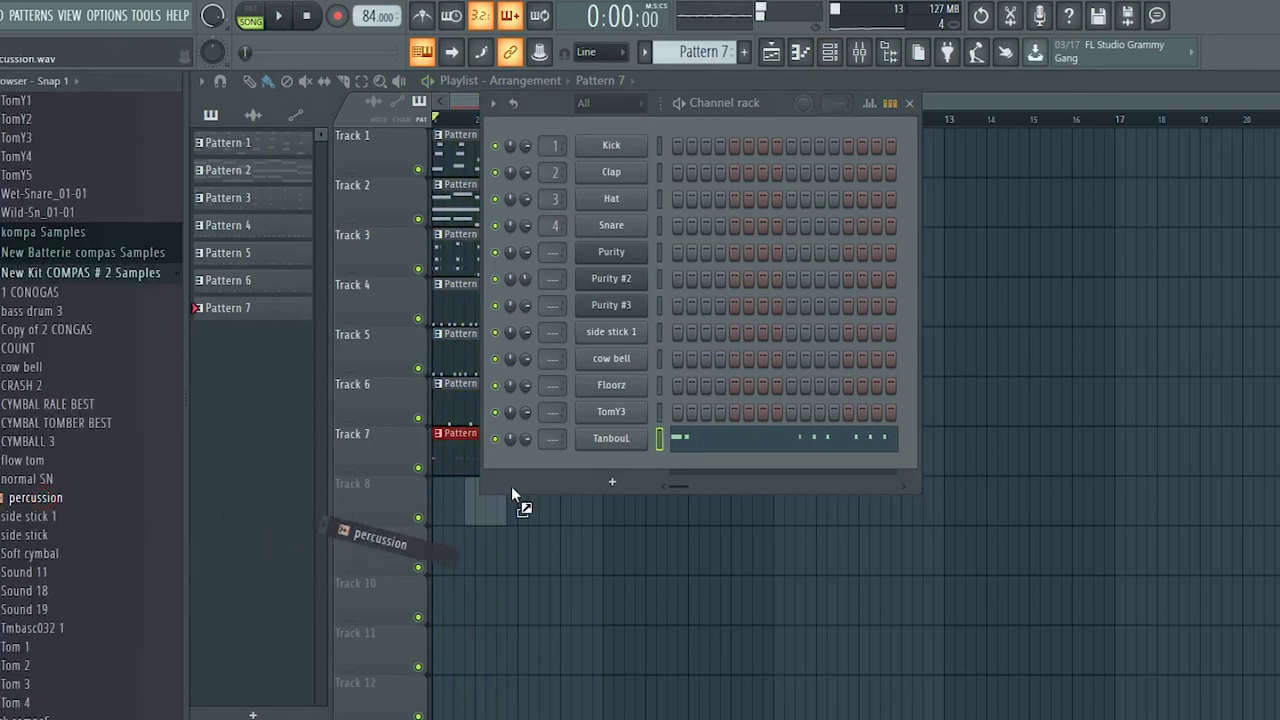
left_click_drag(603, 457, 607, 460)
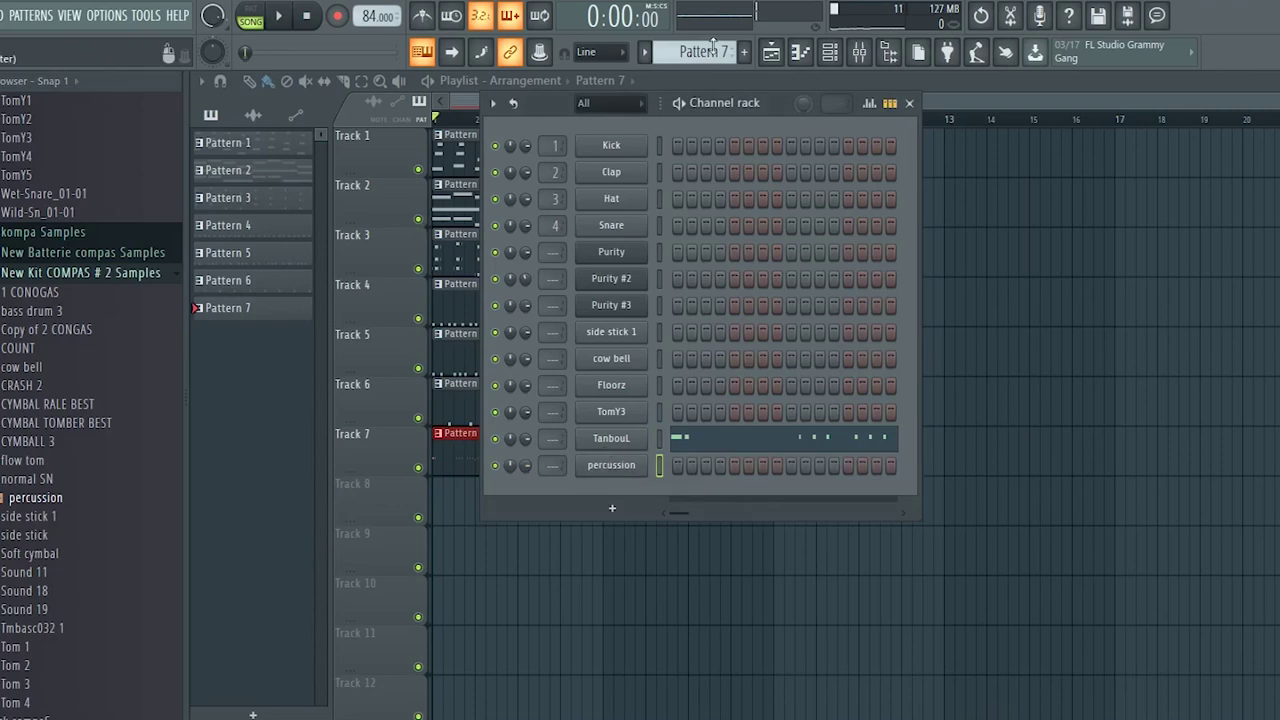
Create Pattern 8, place its clip at bar 1 of Track 8 and open the percussion channel's piano roll.
scroll(724, 58, "up", 1)
left_click(457, 511)
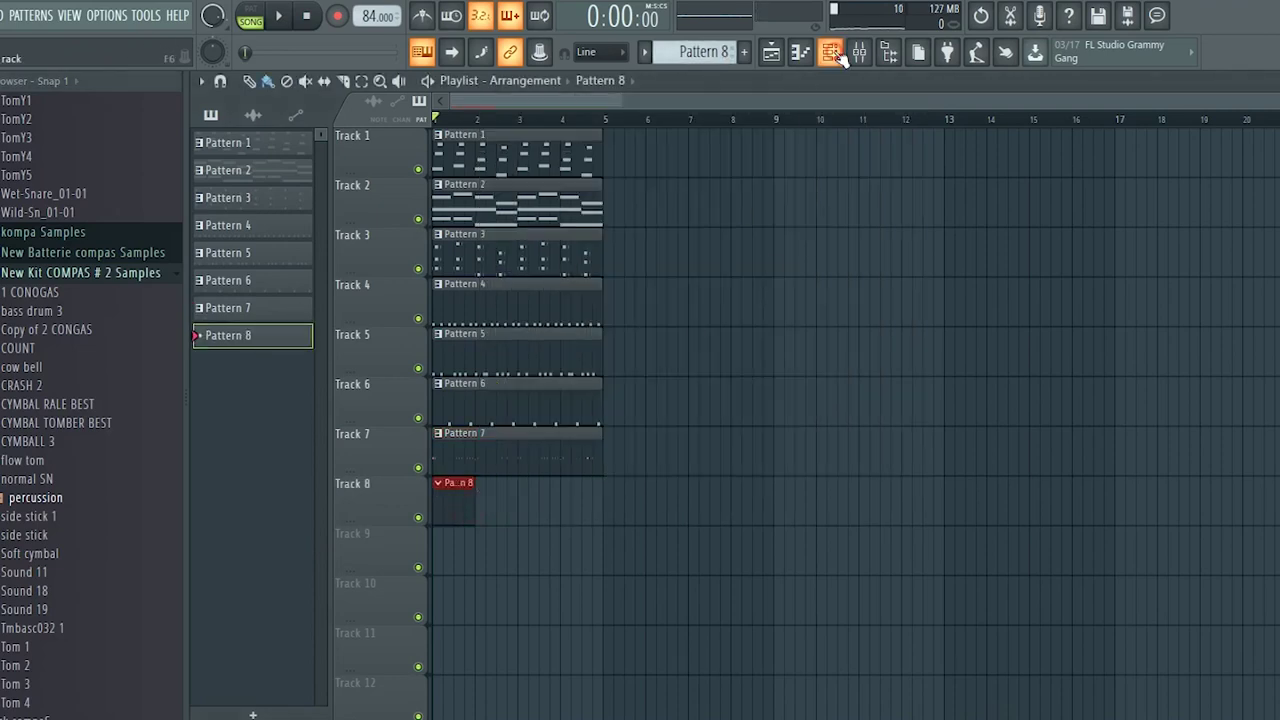
left_click(836, 56)
right_click(628, 470)
left_click(673, 466)
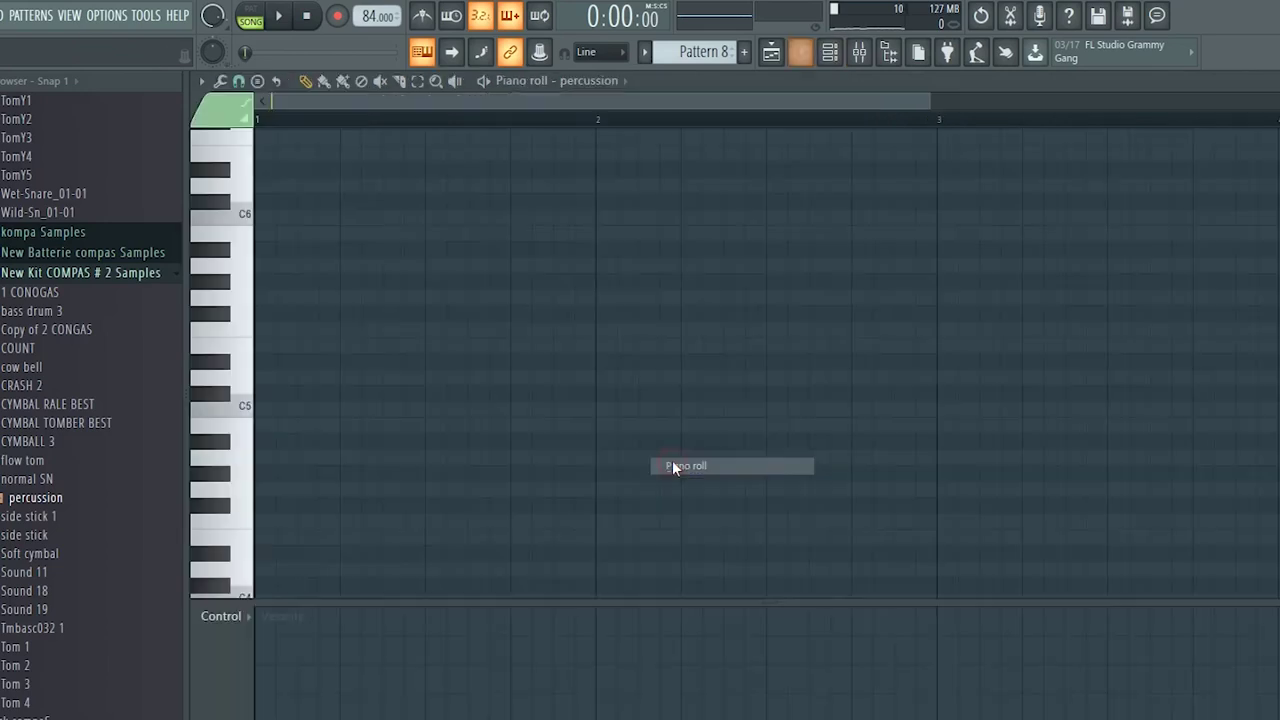
Try out C5 against the arrangement and enter percussion hits on C5 at steps 5 and 13 of bar 1.
key("space")
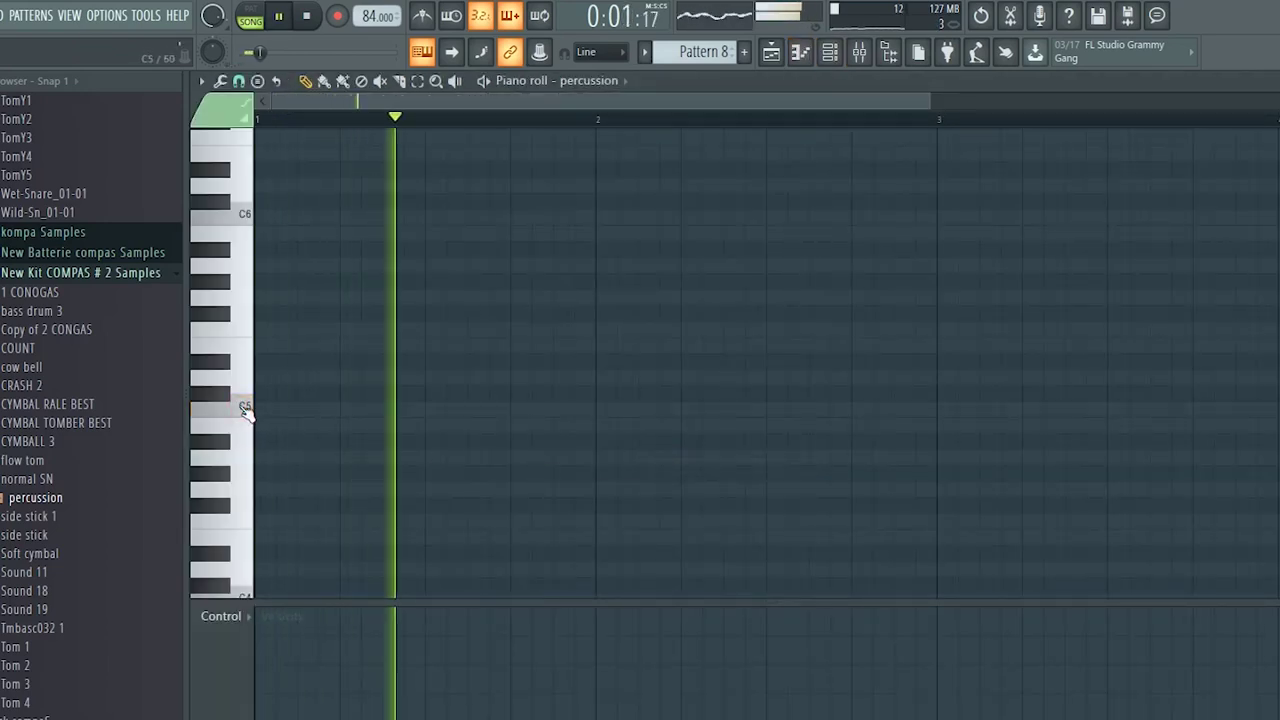
left_click(245, 410)
left_click(245, 410)
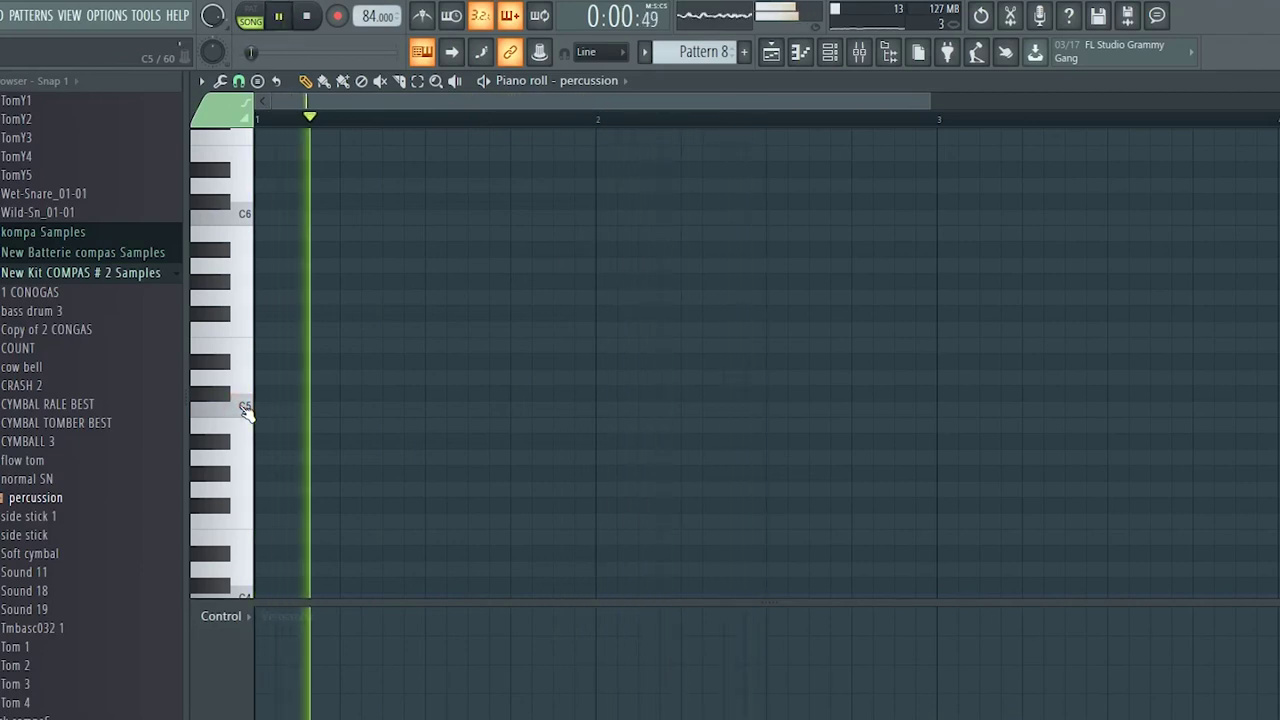
key("space")
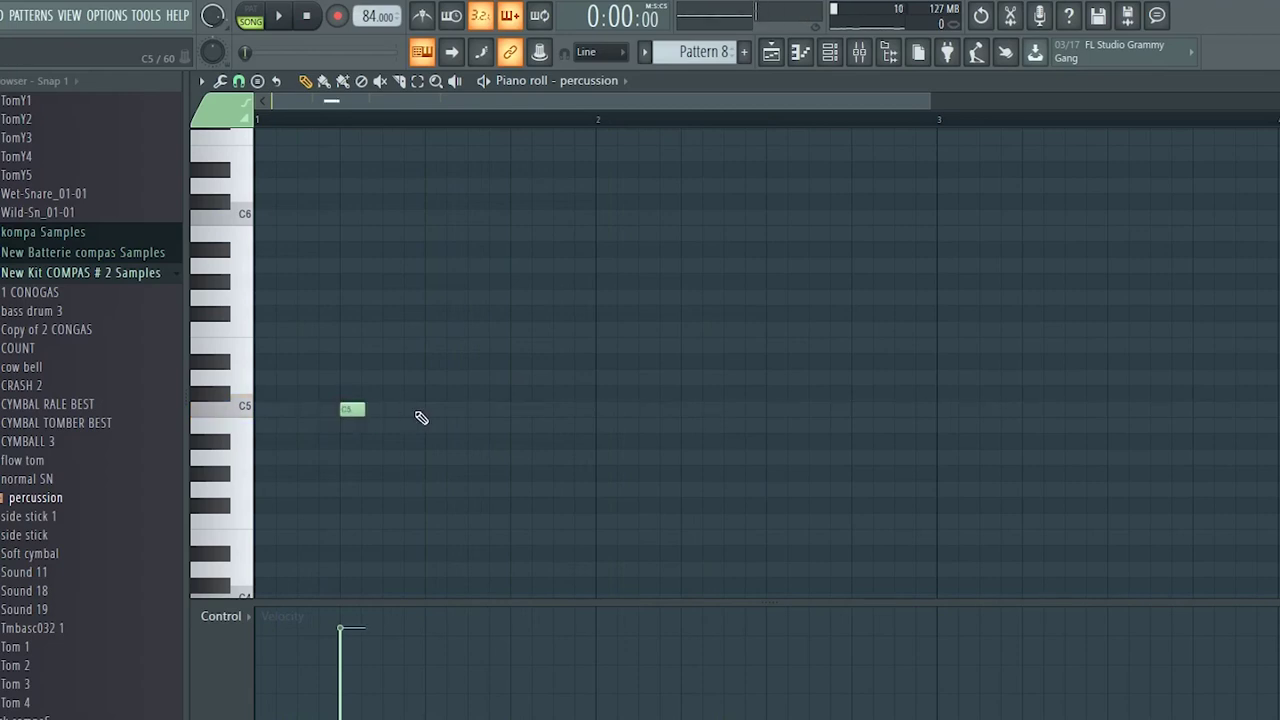
key("space")
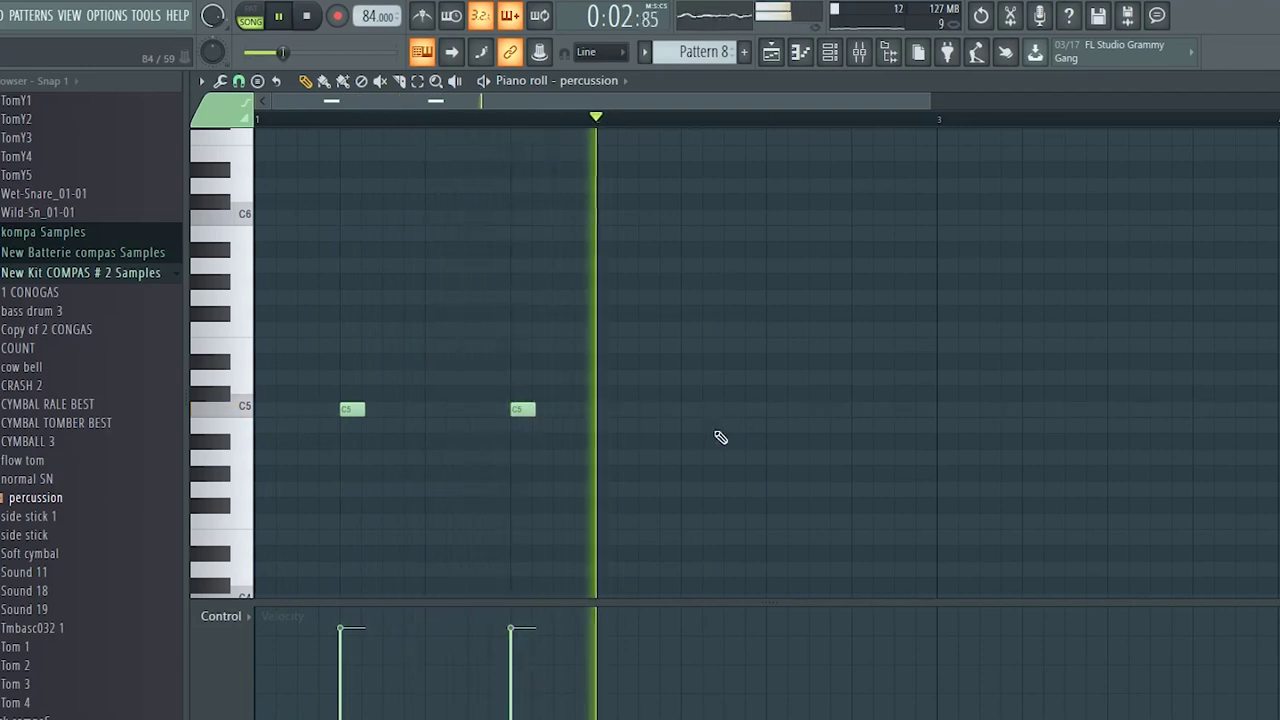
key("space")
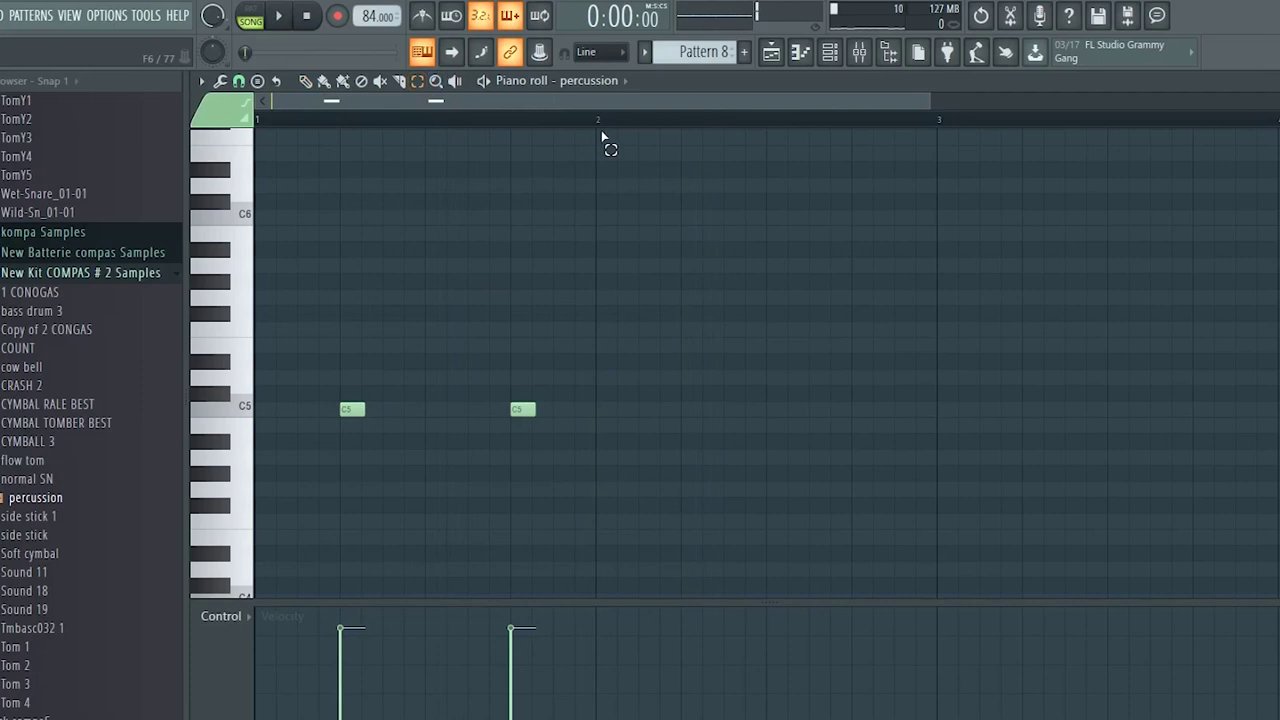
Duplicate the bar 1 percussion hits through bar 4 and check them with playback in the arrangement.
left_click_drag(576, 148, 514, 170)
mouse_move(579, 132)
left_mouse_down()
mouse_move(602, 135)
mouse_move(250, 177)
left_mouse_up()
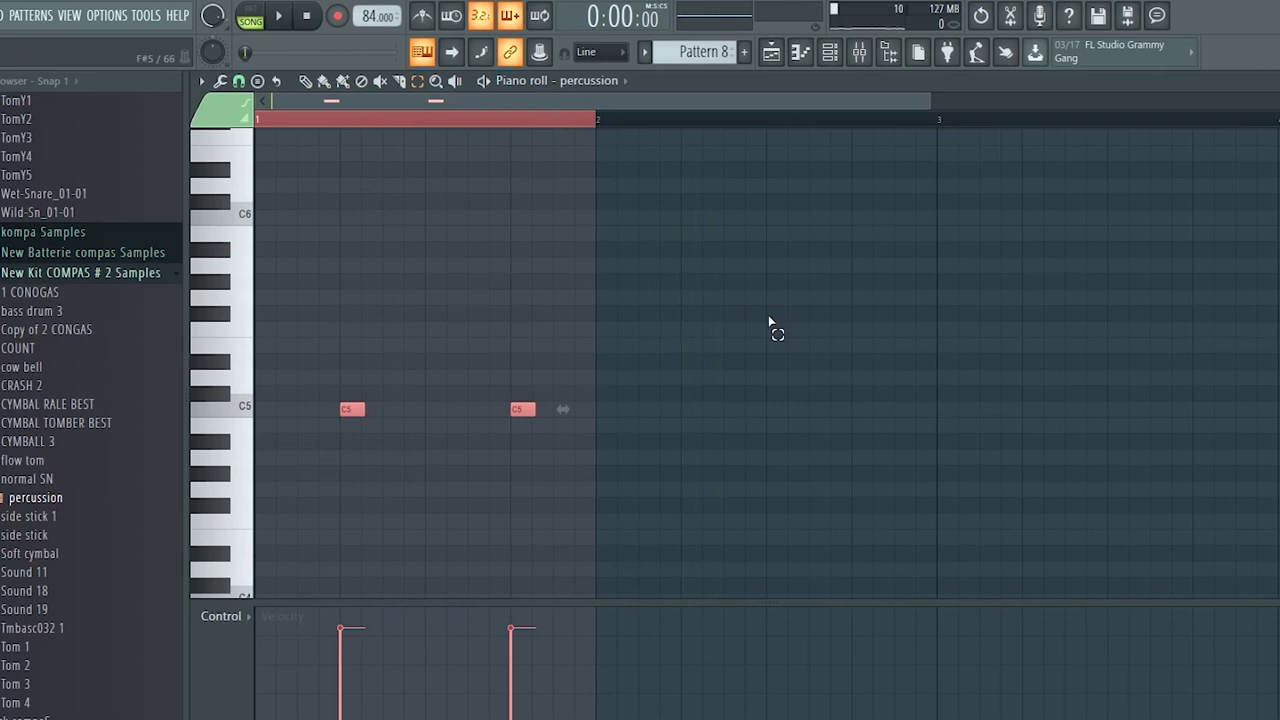
key("ctrl+b")
key("space")
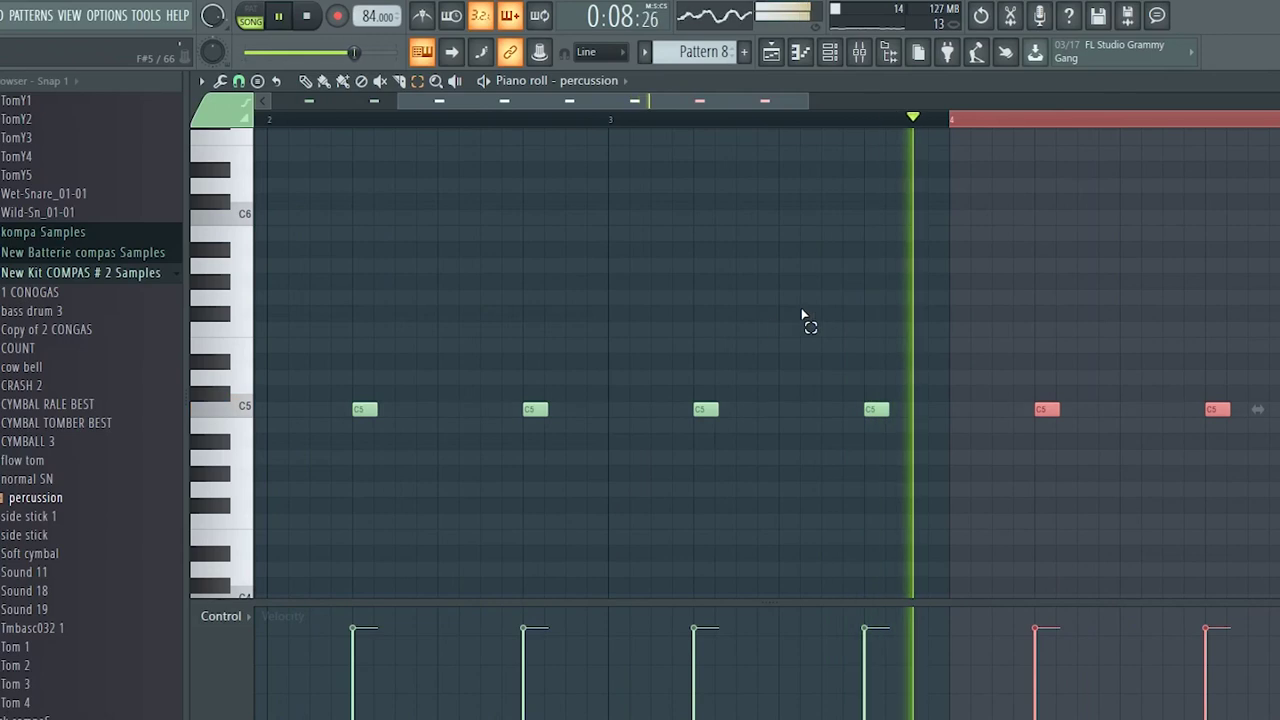
left_click(828, 315)
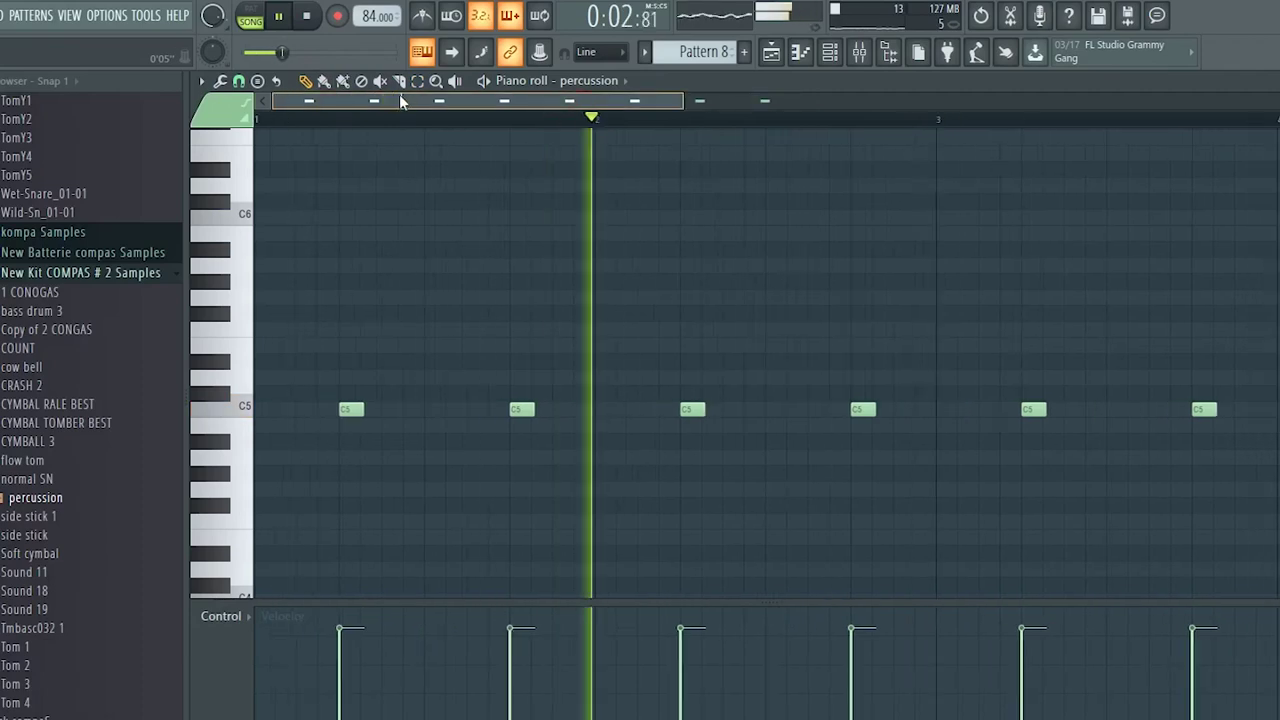
left_click(775, 55)
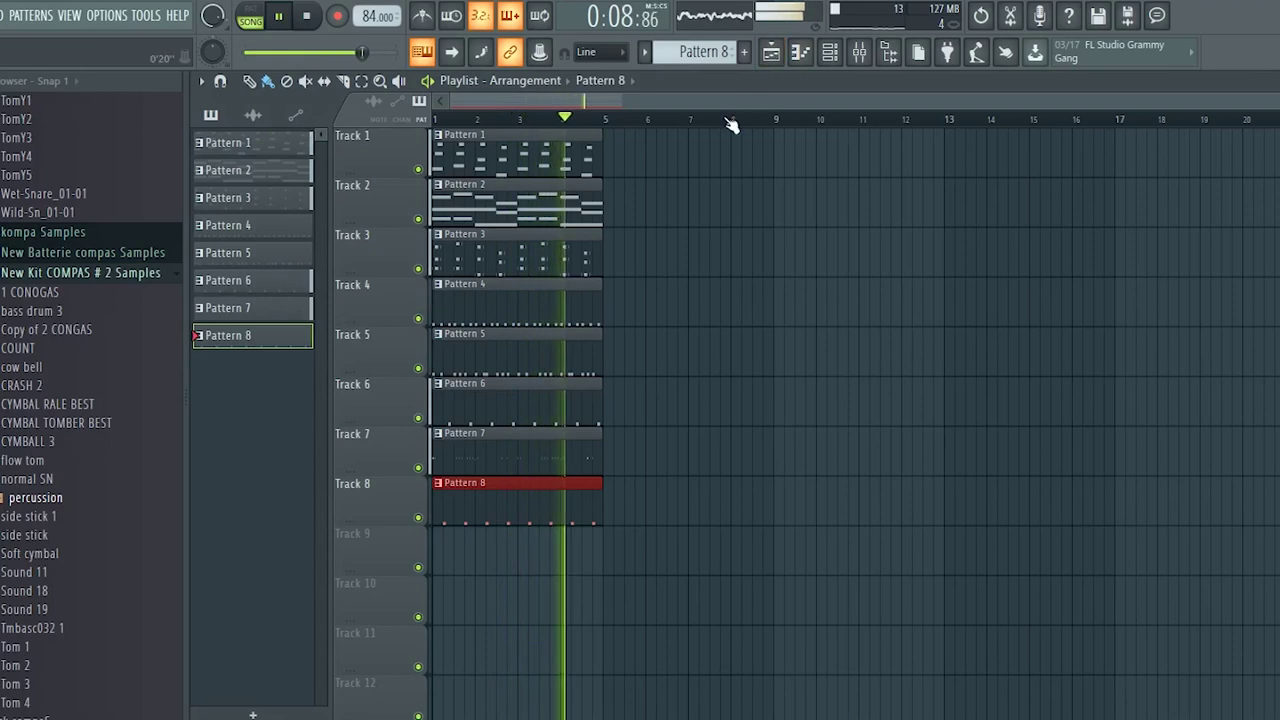
Stop playback, bring up the channel rack and create Pattern 9.
key("space")
key("F6")
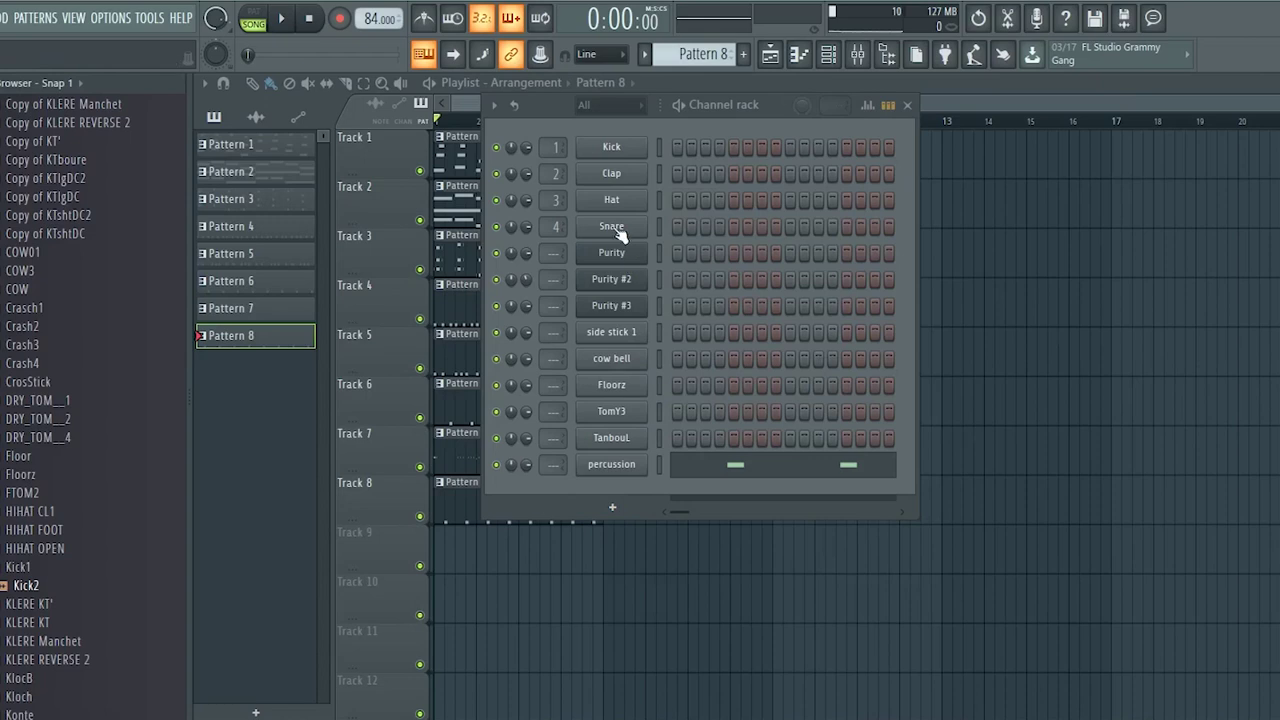
scroll(726, 54, "up", 1)
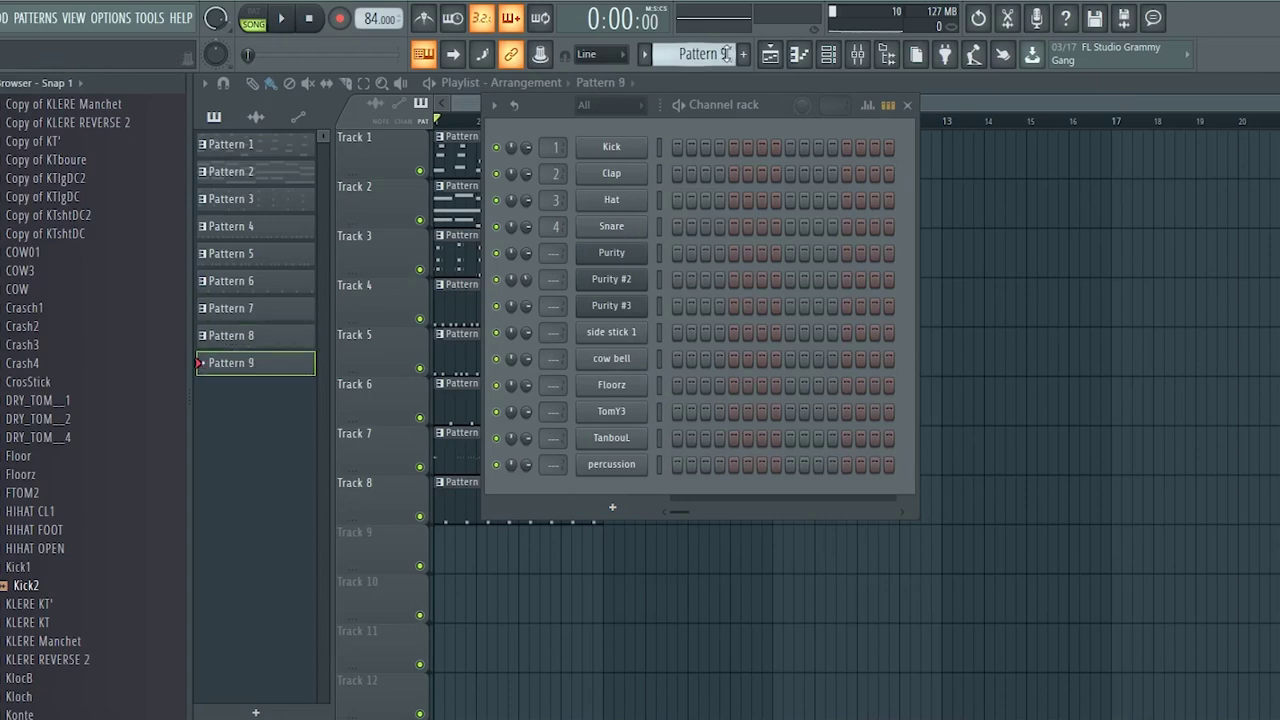
Place Pattern 9 at bar 1 of Track 9 and add the Kick2 sample as a new channel with its piano roll open.
left_click(447, 556)
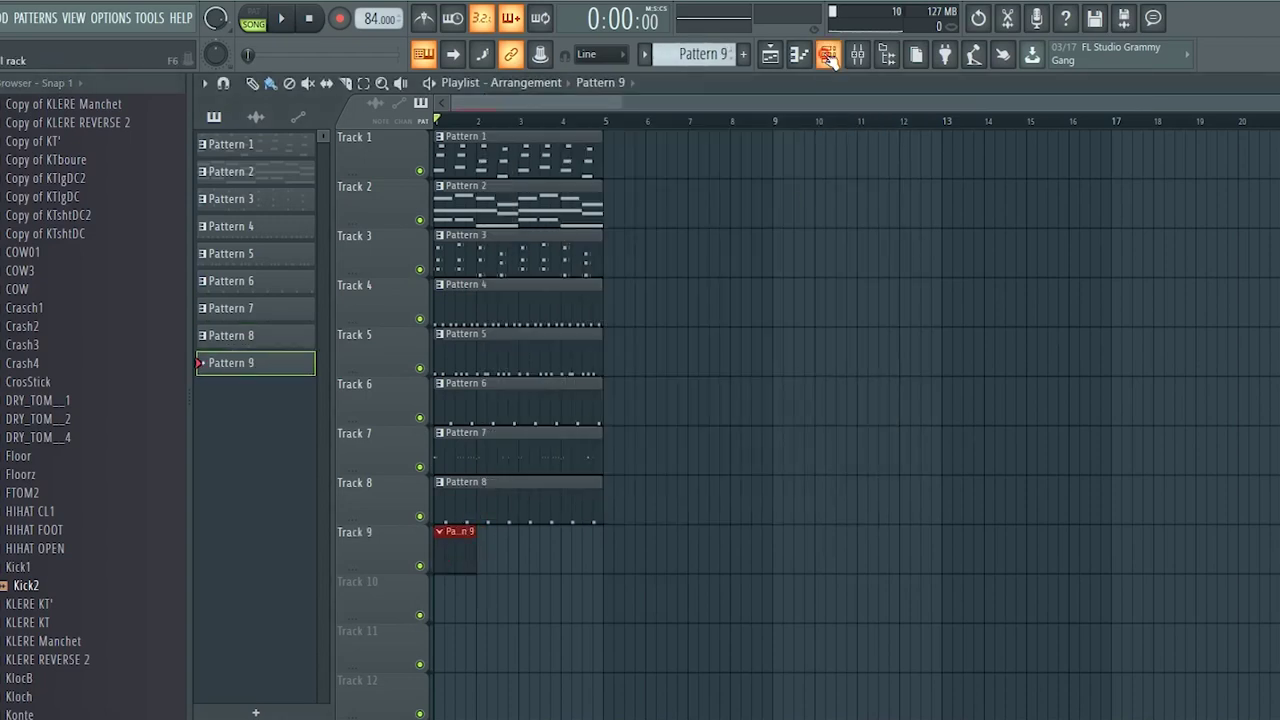
left_click(828, 56)
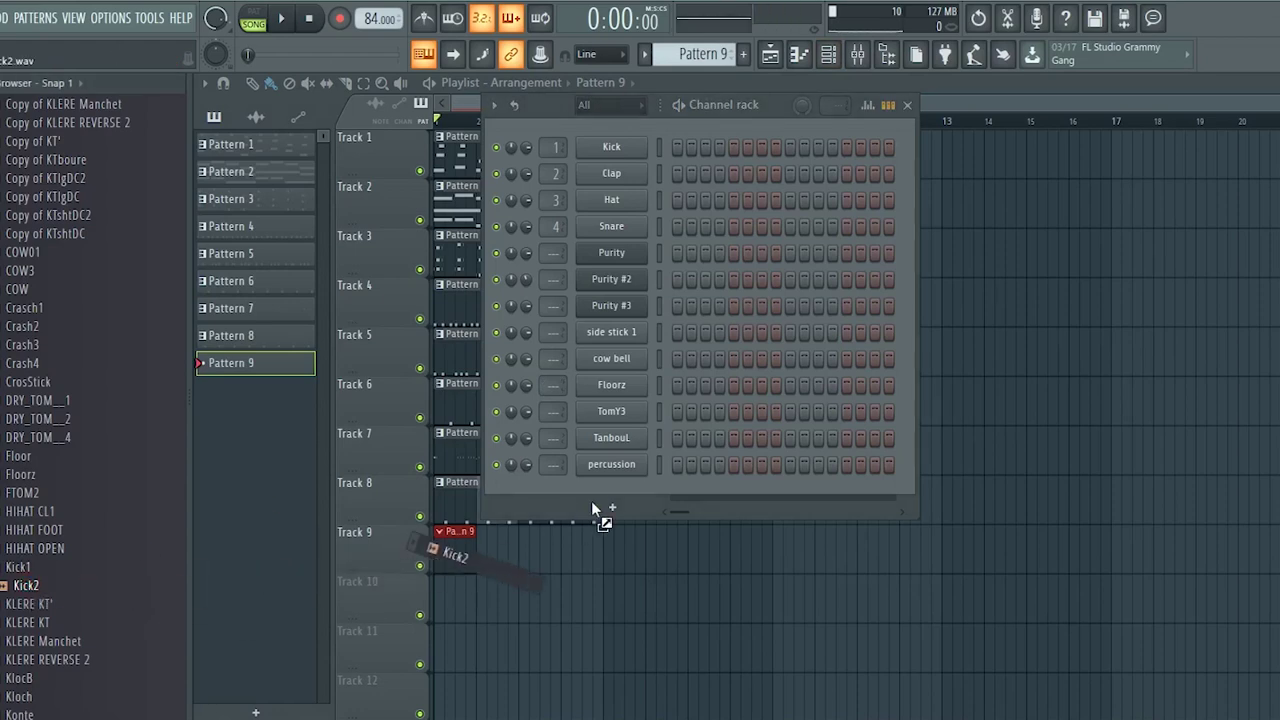
left_click_drag(603, 493, 610, 491)
right_click(618, 492)
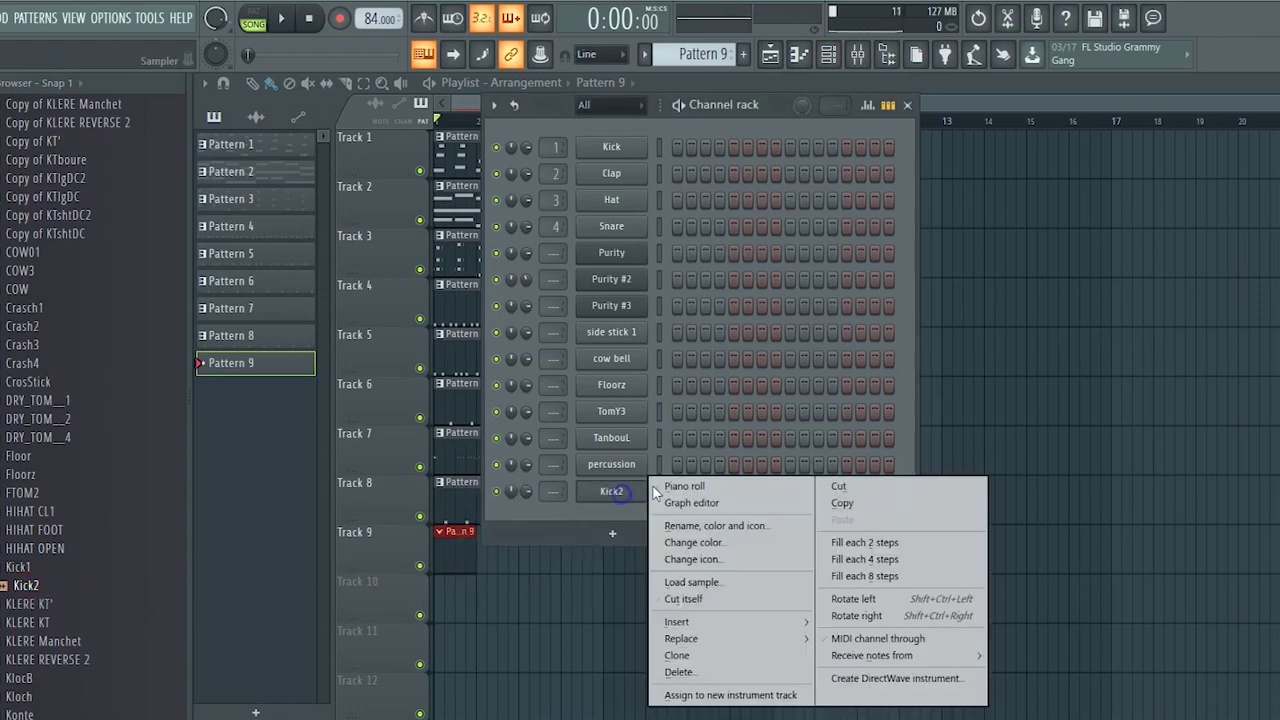
left_click(671, 486)
Try out the Kick2 sound on C5 against the playing arrangement.
key("space")
left_click(245, 405)
left_click(245, 405)
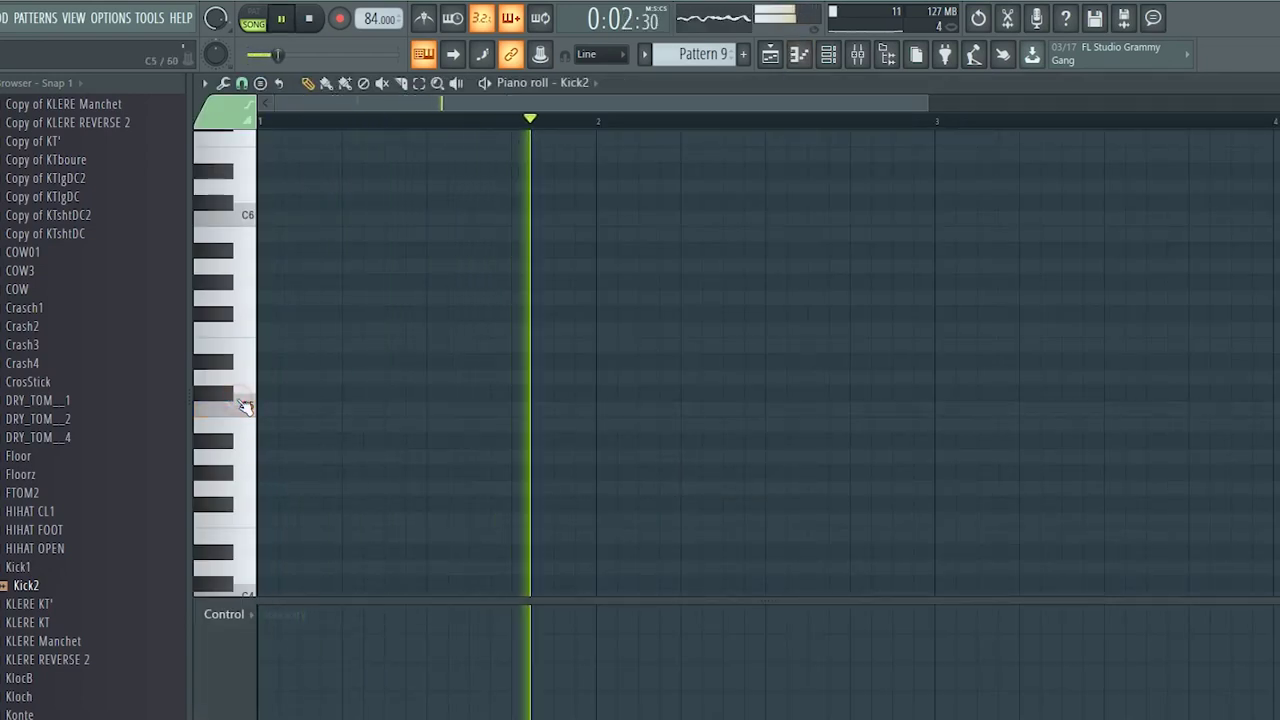
key("space")
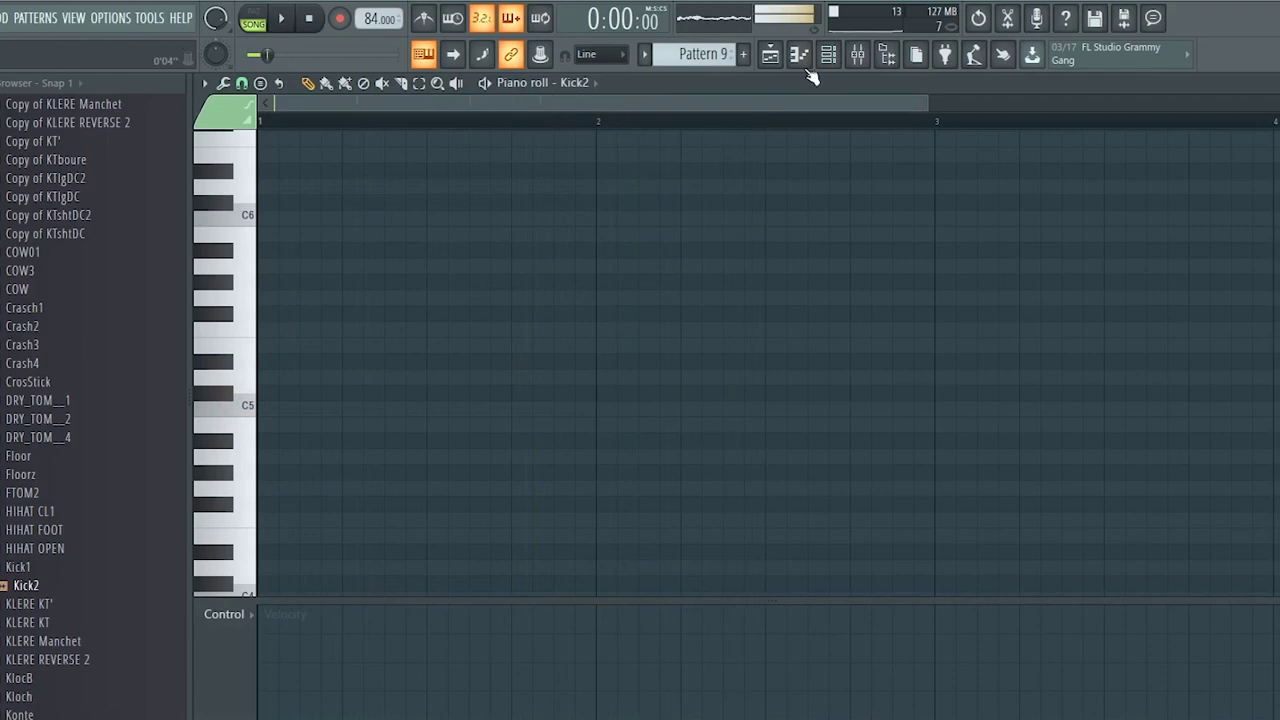
Set the Kick2 channel's volume to 1.00 and audition C5 against the arrangement in its piano roll.
left_click(826, 60)
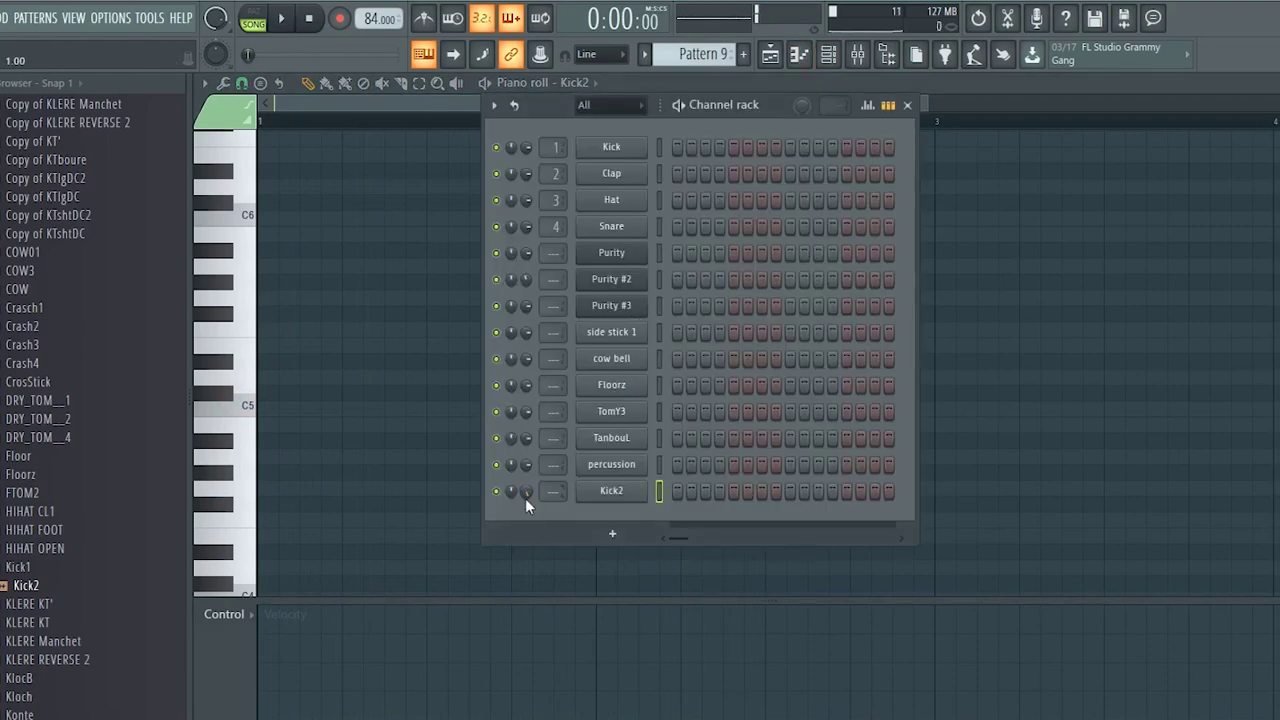
key("F6")
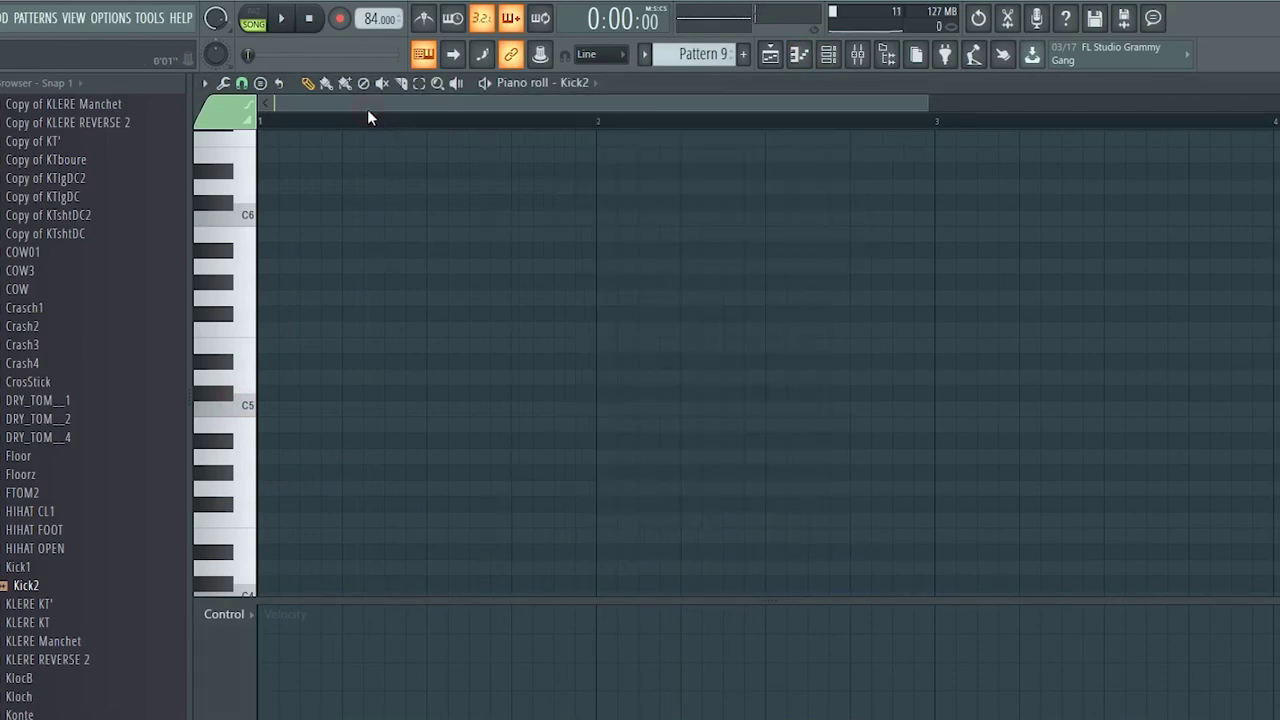
key("space")
left_click(230, 416)
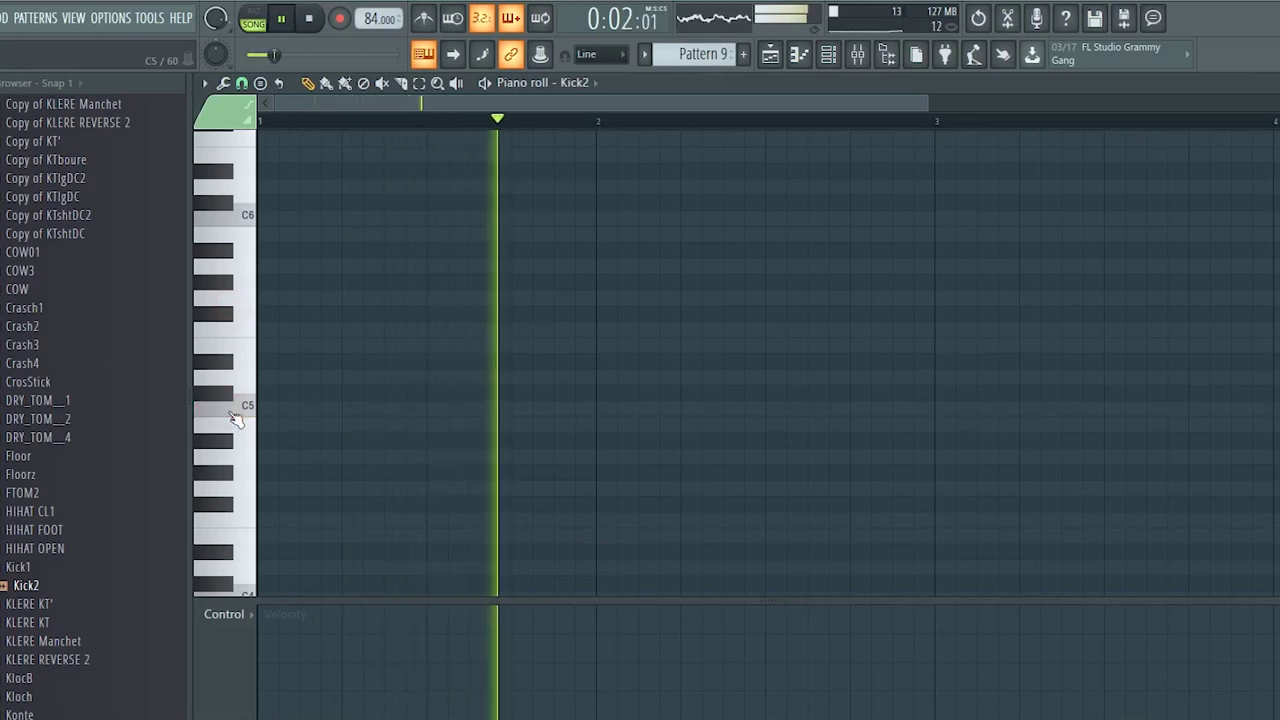
left_click(240, 424)
left_click(246, 411)
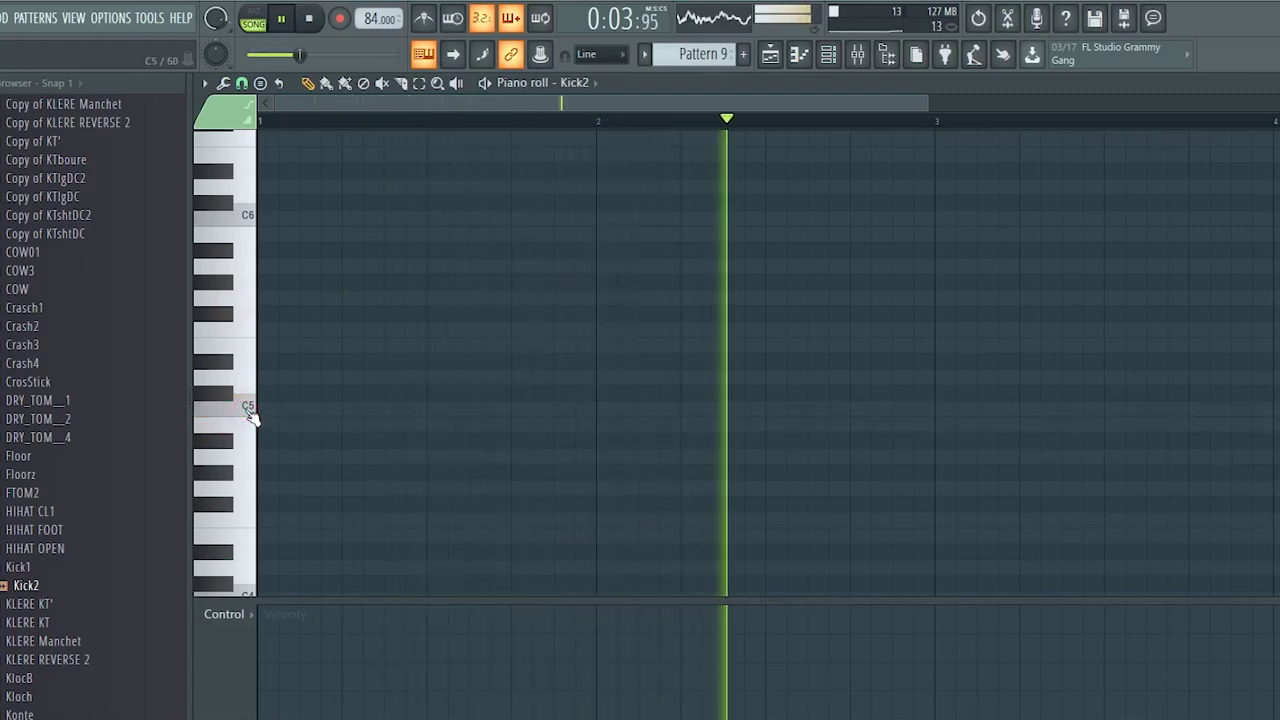
left_click(246, 411)
key("space")
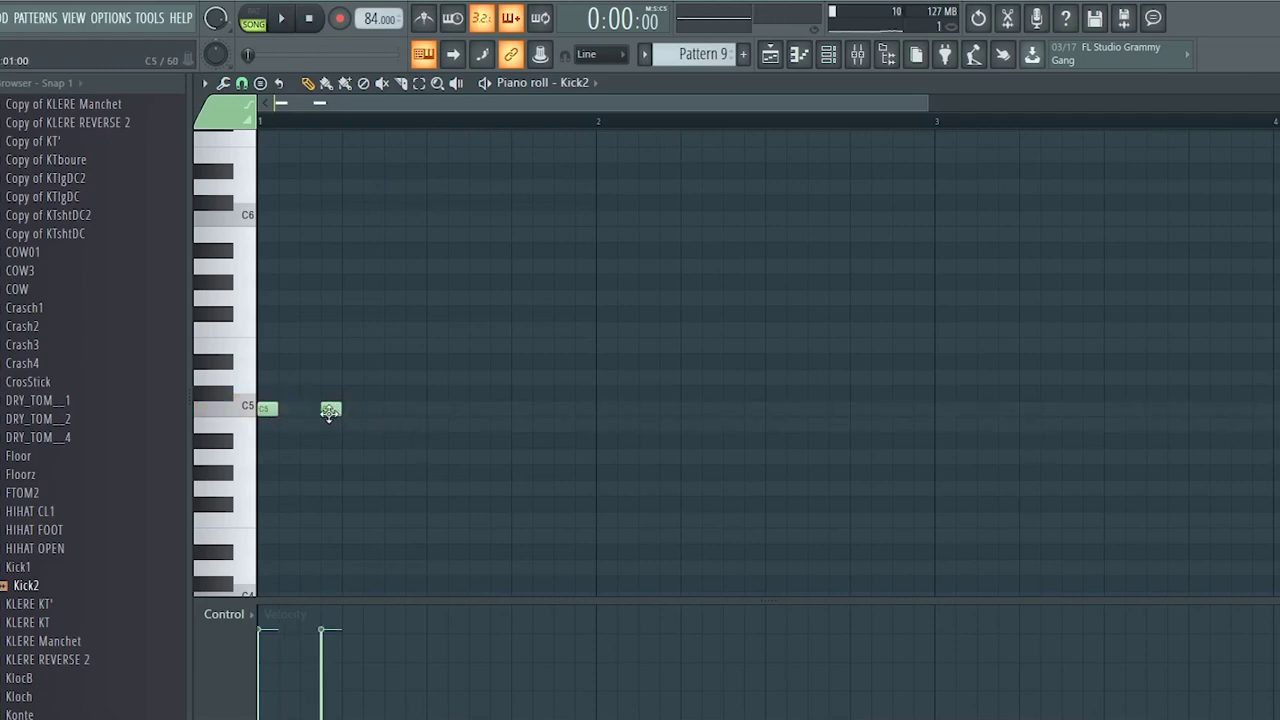
Enter Kick2 hits on C5 at steps 1, 5, 9 and 13 of bar 1.
key("space")
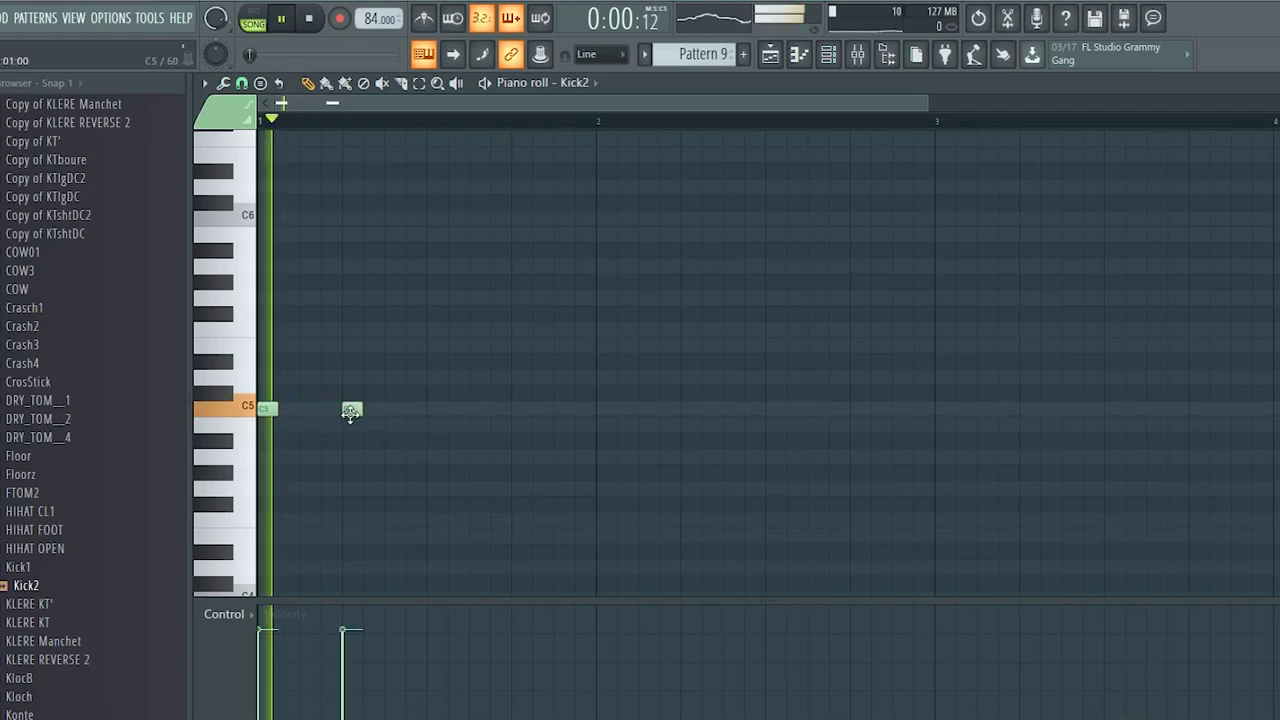
left_click(432, 408)
left_click(518, 409)
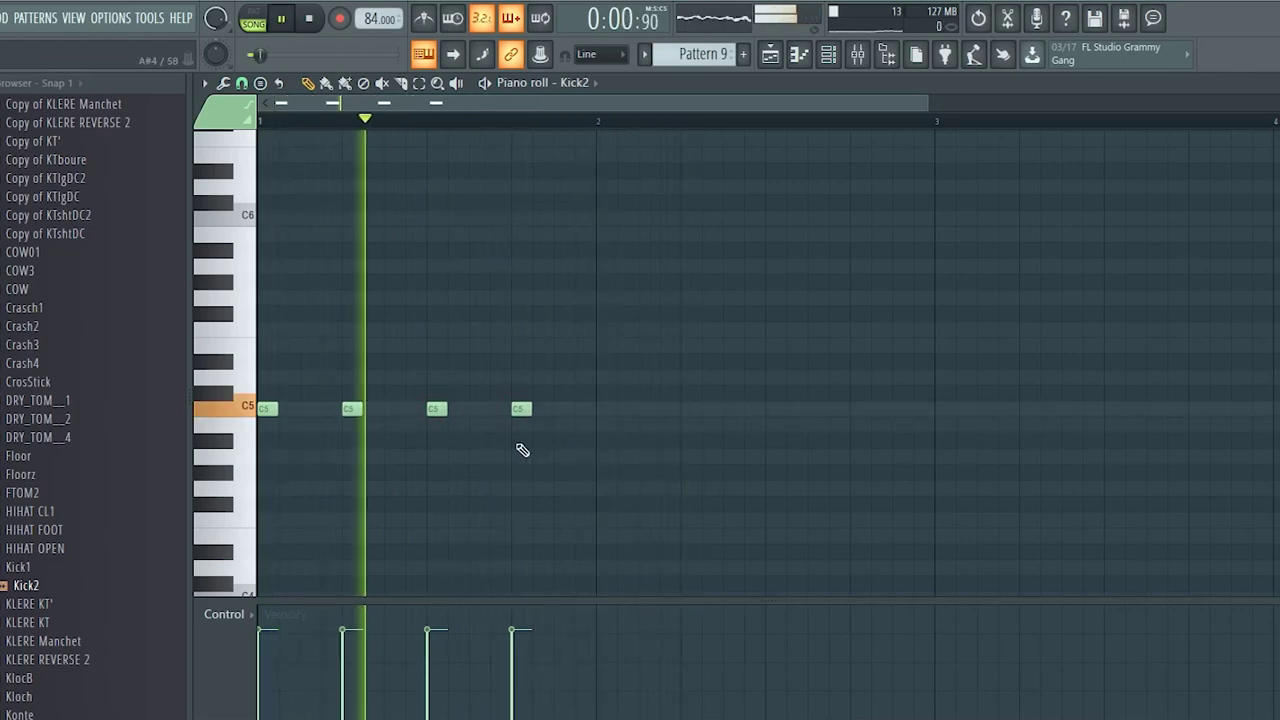
Try an extra kick hit at step 8 and at step 7 of bar 1 with playback, and remove it.
left_click(403, 410)
key("space")
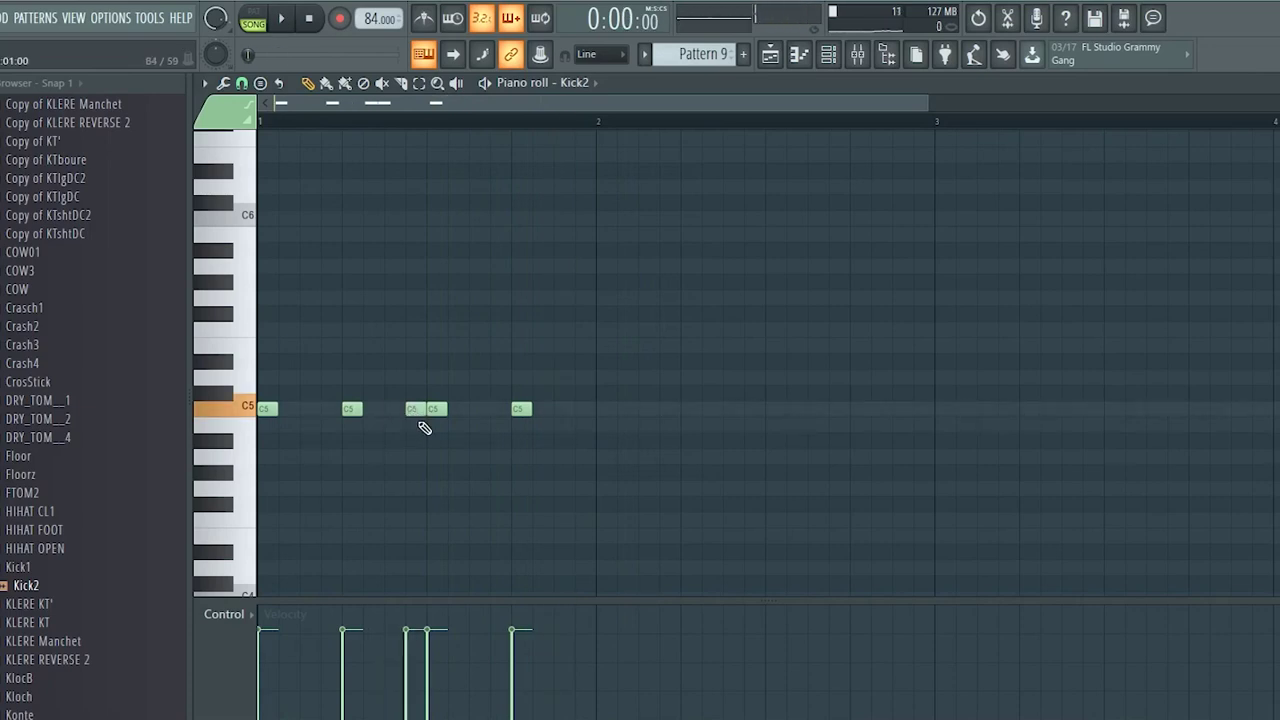
key("space")
key("space")
key("space")
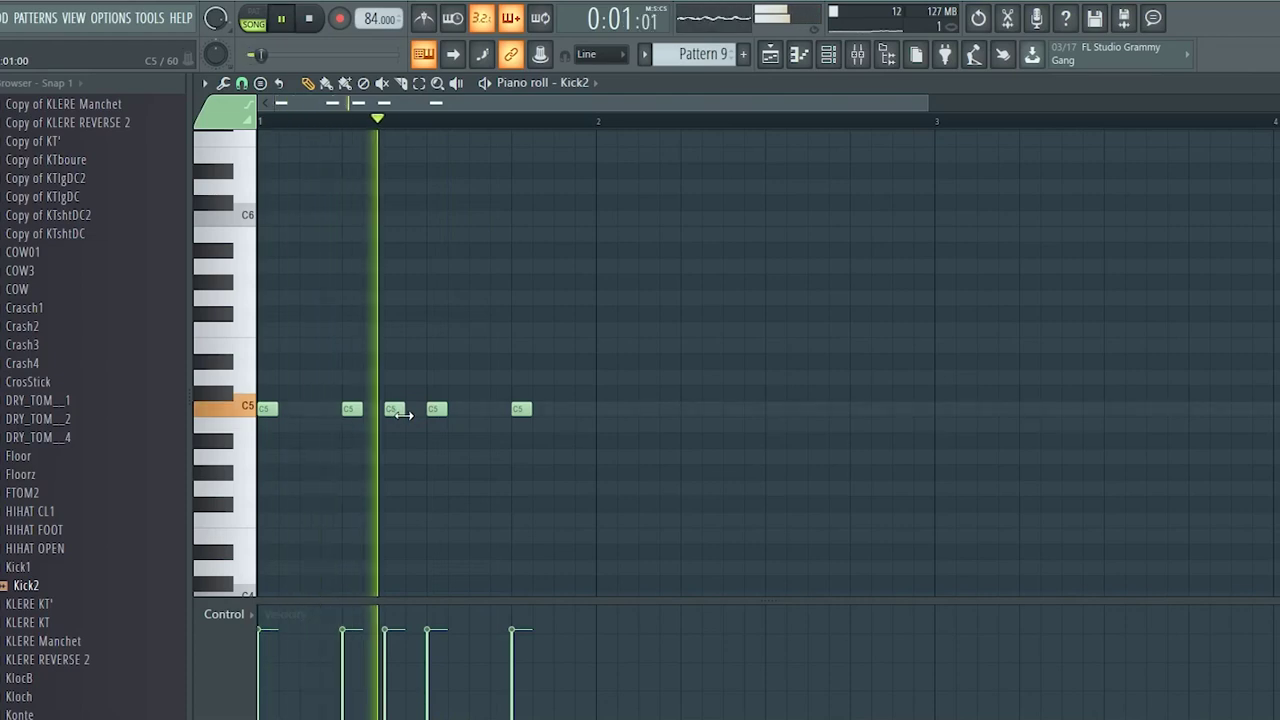
right_click(396, 410)
key("space")
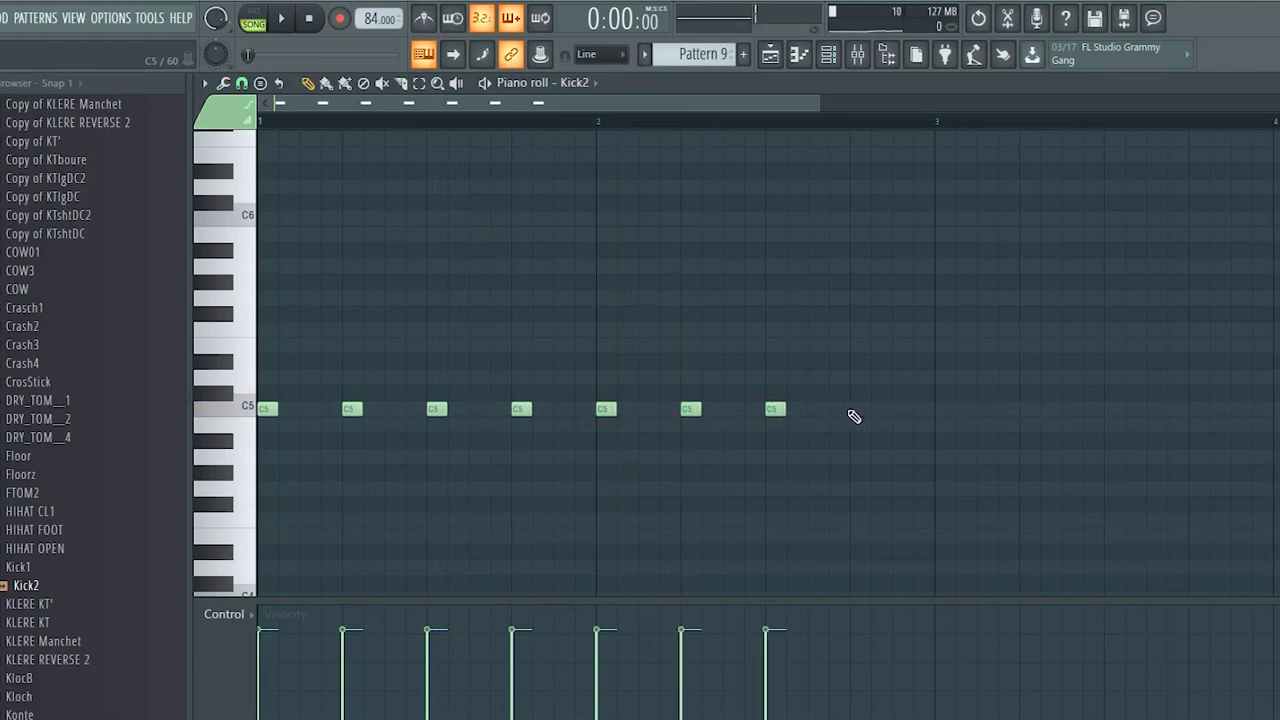
Continue the C5 kick hits on every beat of bar 2 and duplicate bars 1 and 2 into bars 3 and 4.
key("space")
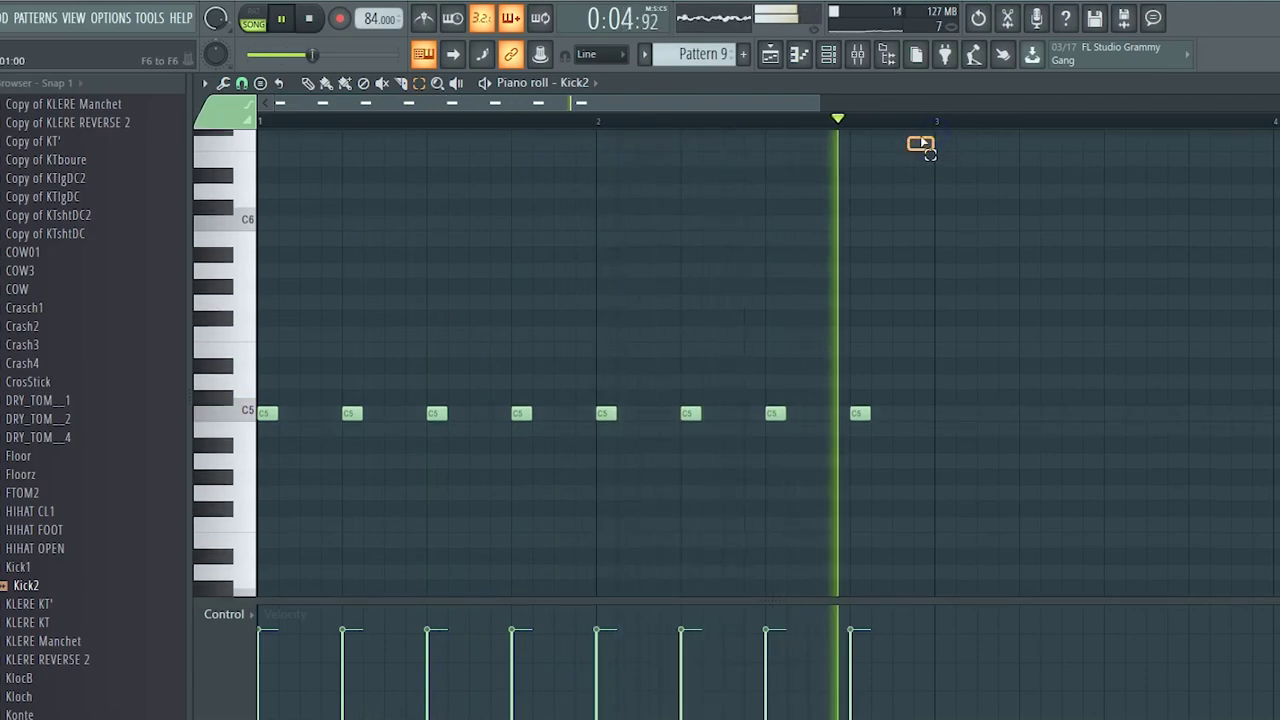
left_click(930, 125)
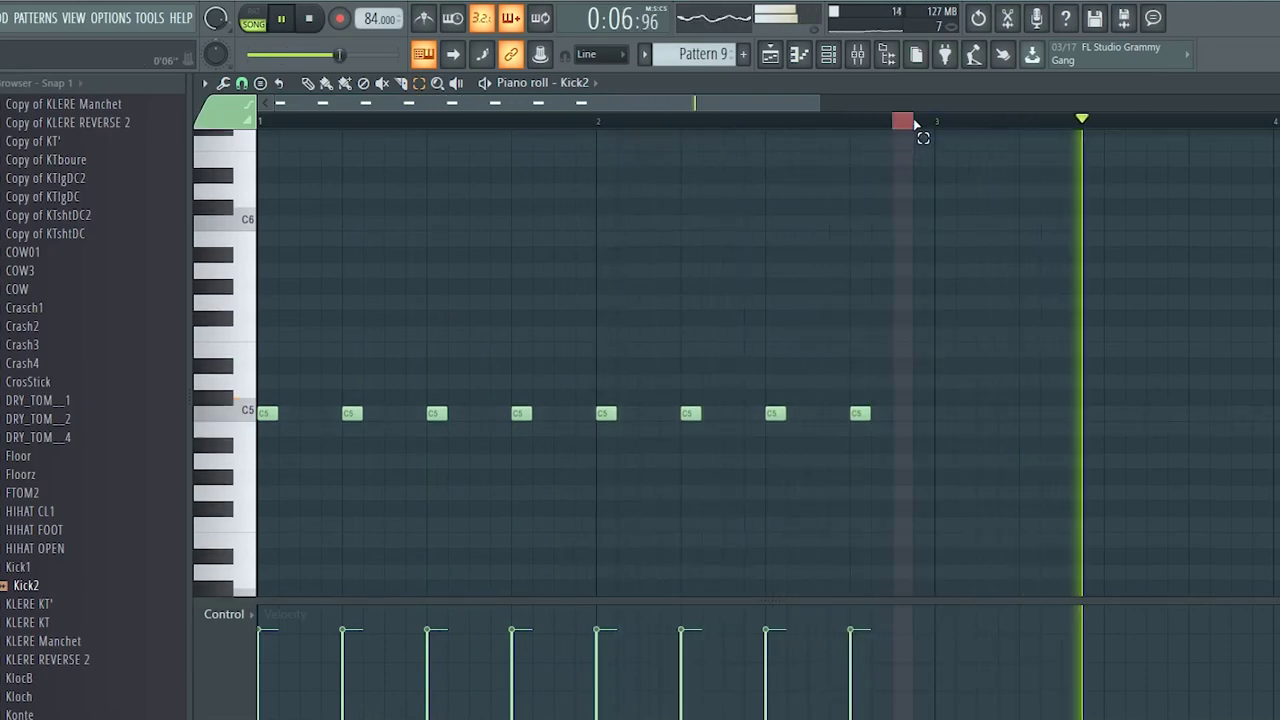
left_click_drag(930, 125, 247, 265)
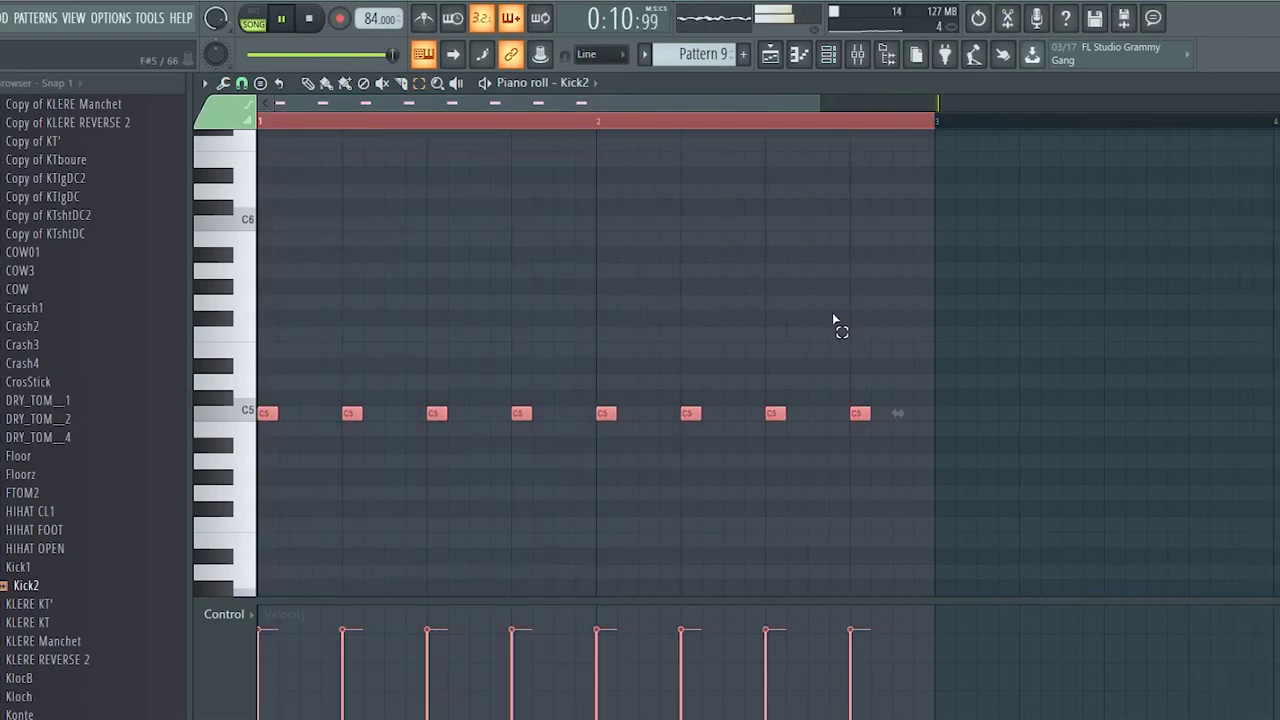
key("ctrl+b")
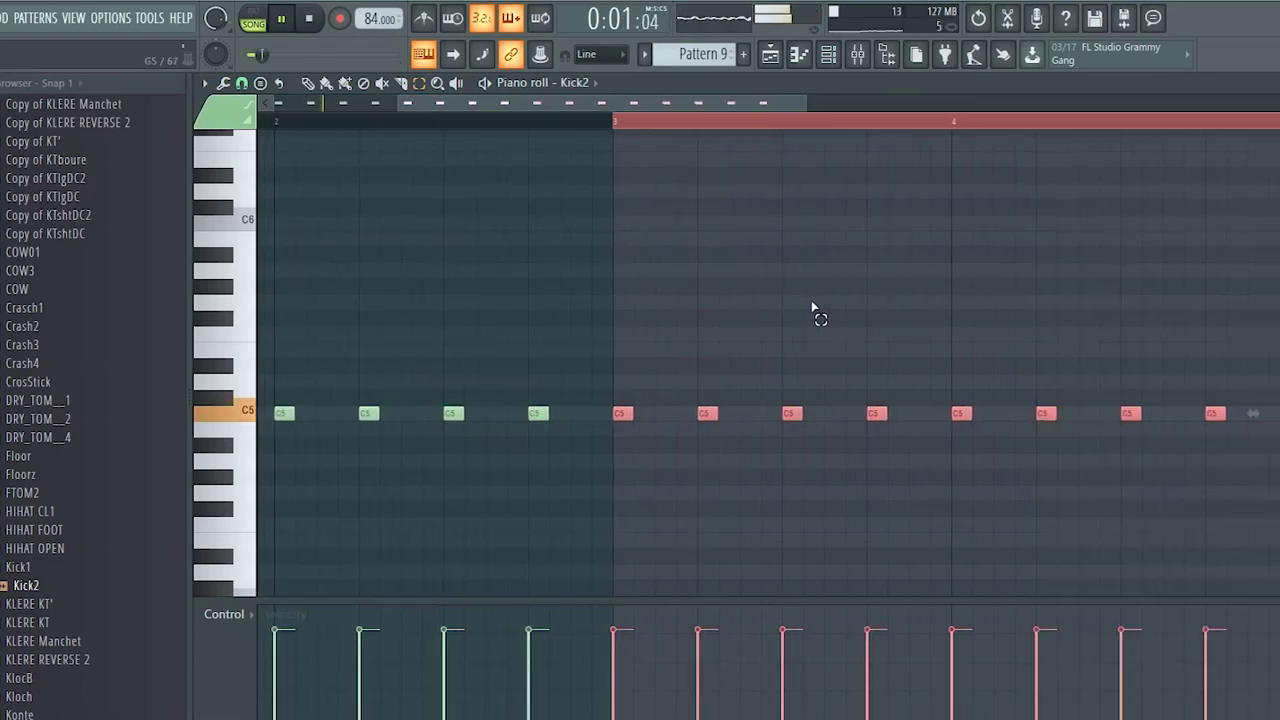
left_click(542, 263)
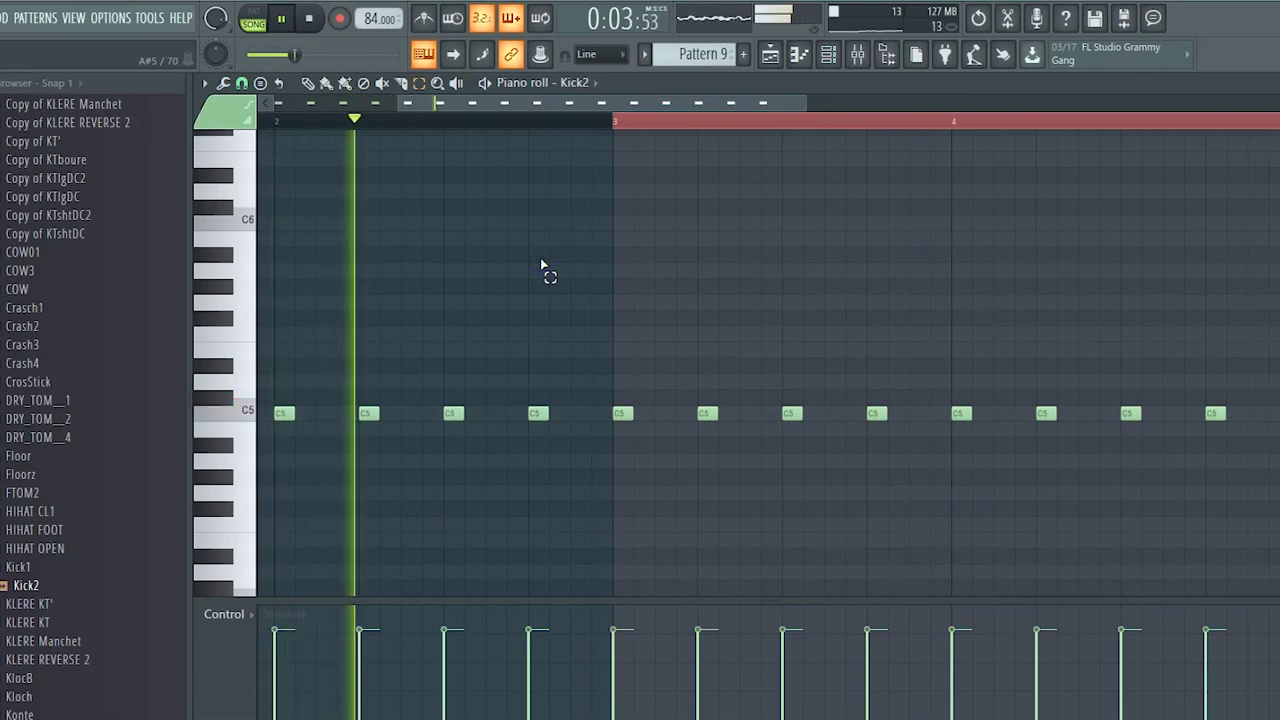
left_click(541, 266)
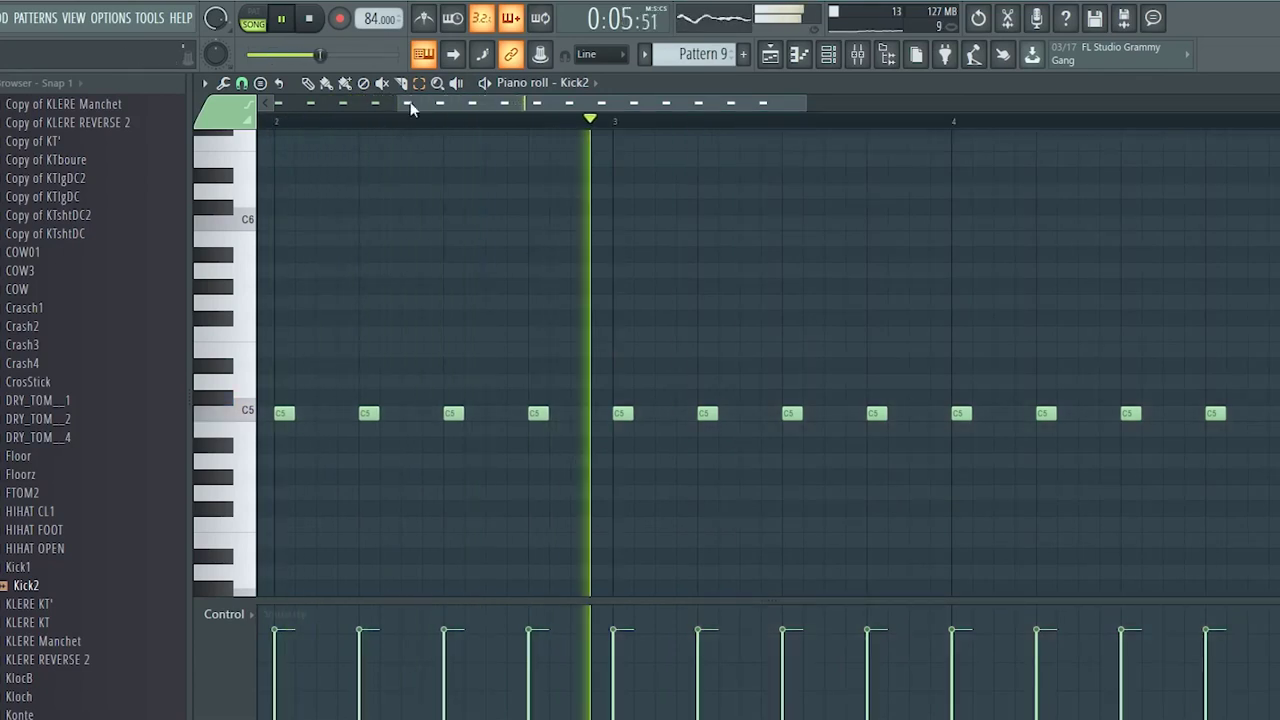
left_click(311, 84)
left_click_drag(522, 101, 340, 94)
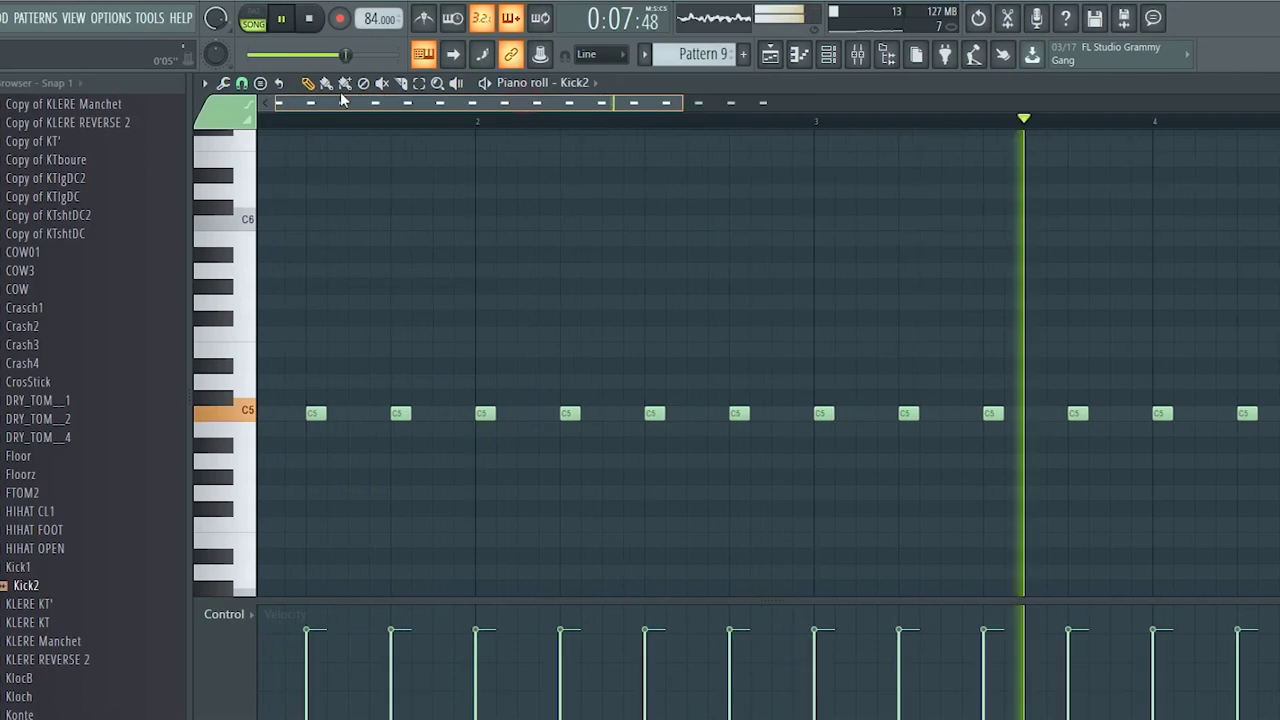
Return to the playlist arrangement, create Pattern 10 and bring up the channel rack.
left_click(770, 55)
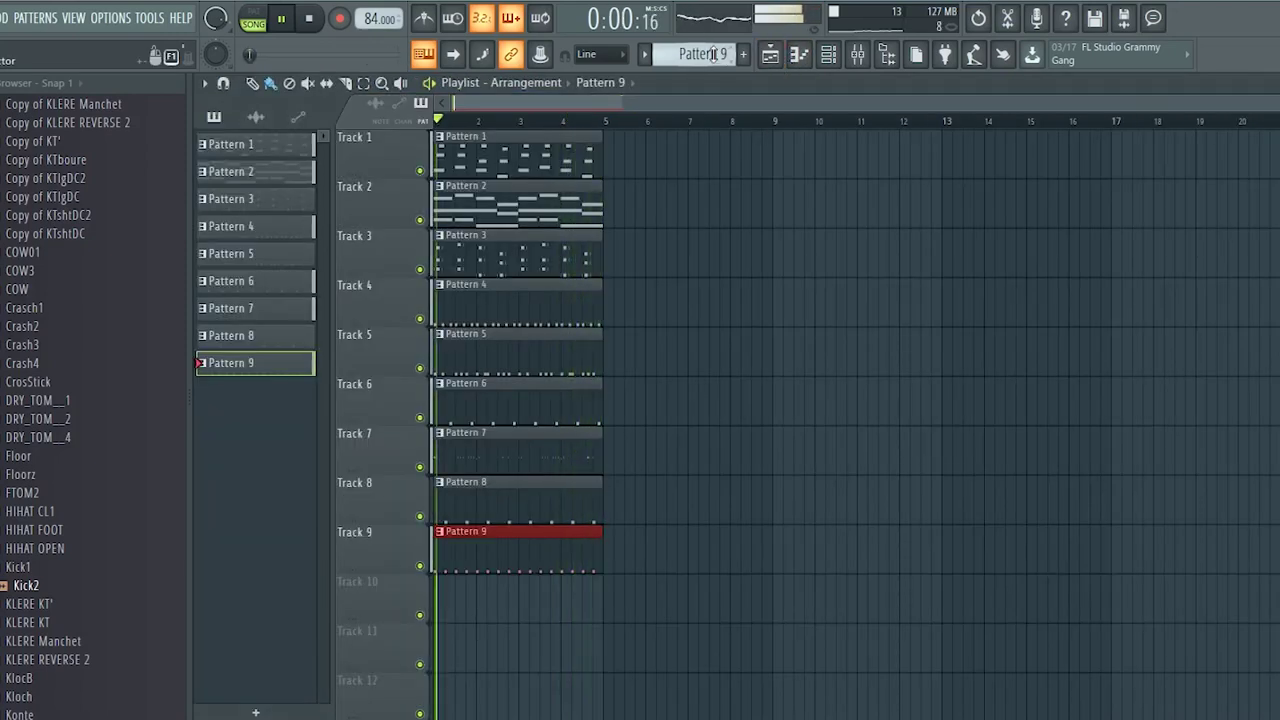
left_click(743, 54)
left_click(828, 55)
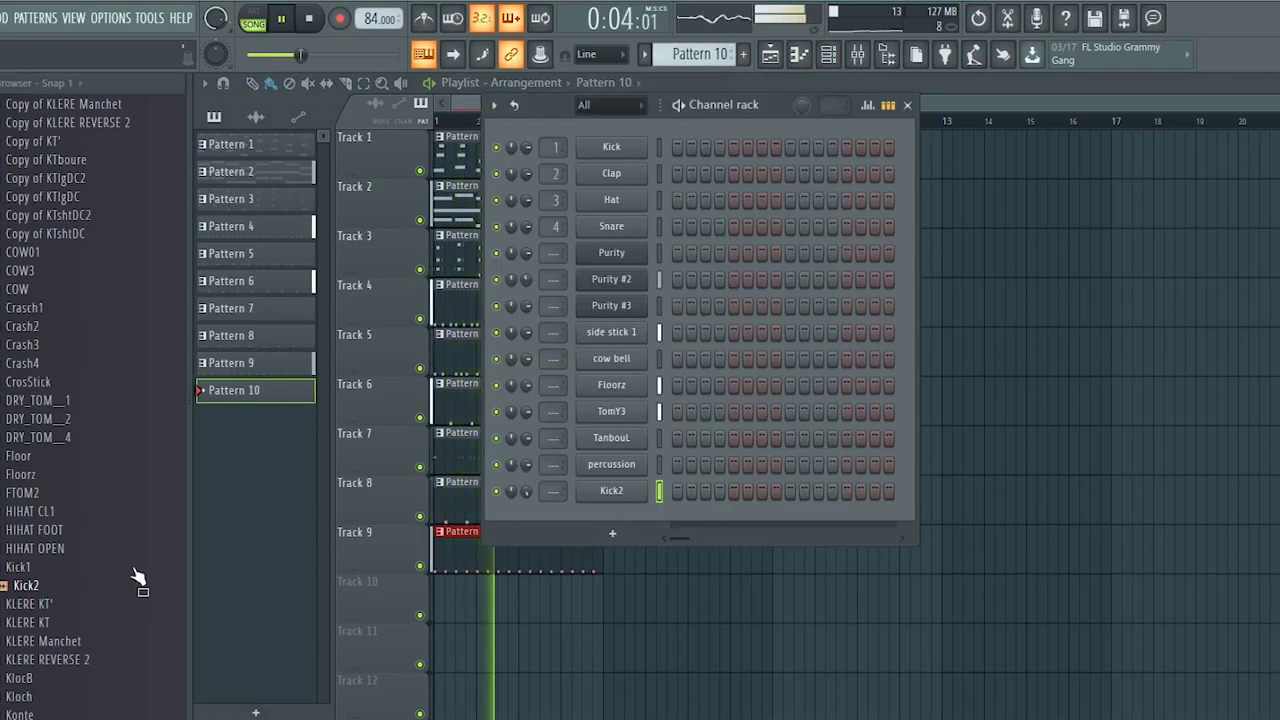
Preview the samples Copy of KLERE KT and Copy of KLERE KT' and add both as new channels below Kick2.
scroll(85, 381, "up", 2)
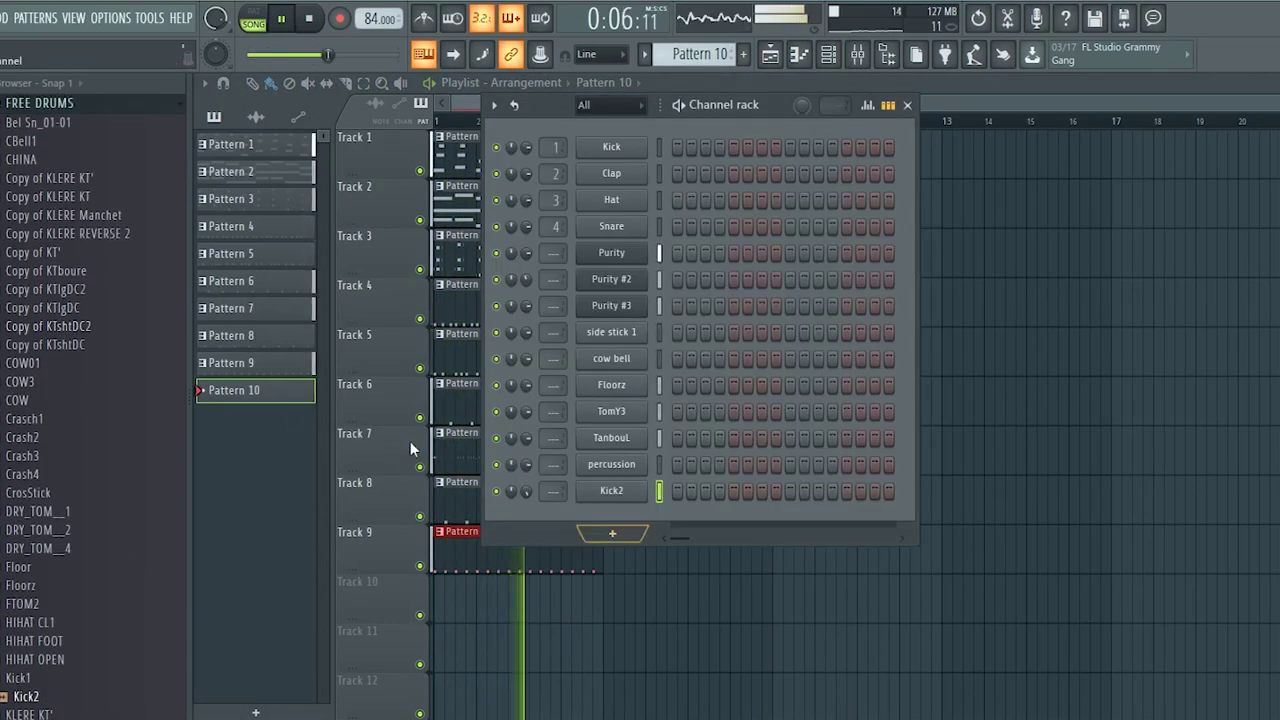
left_click(83, 197)
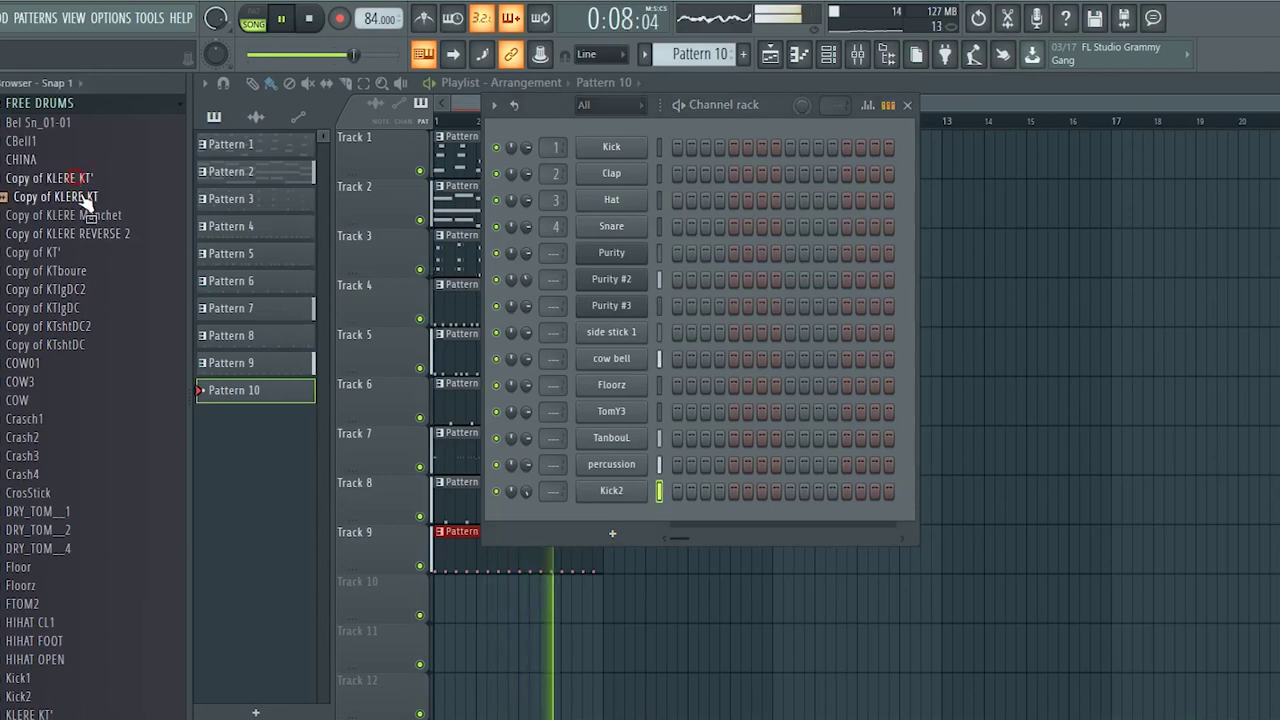
left_click_drag(95, 215, 175, 296)
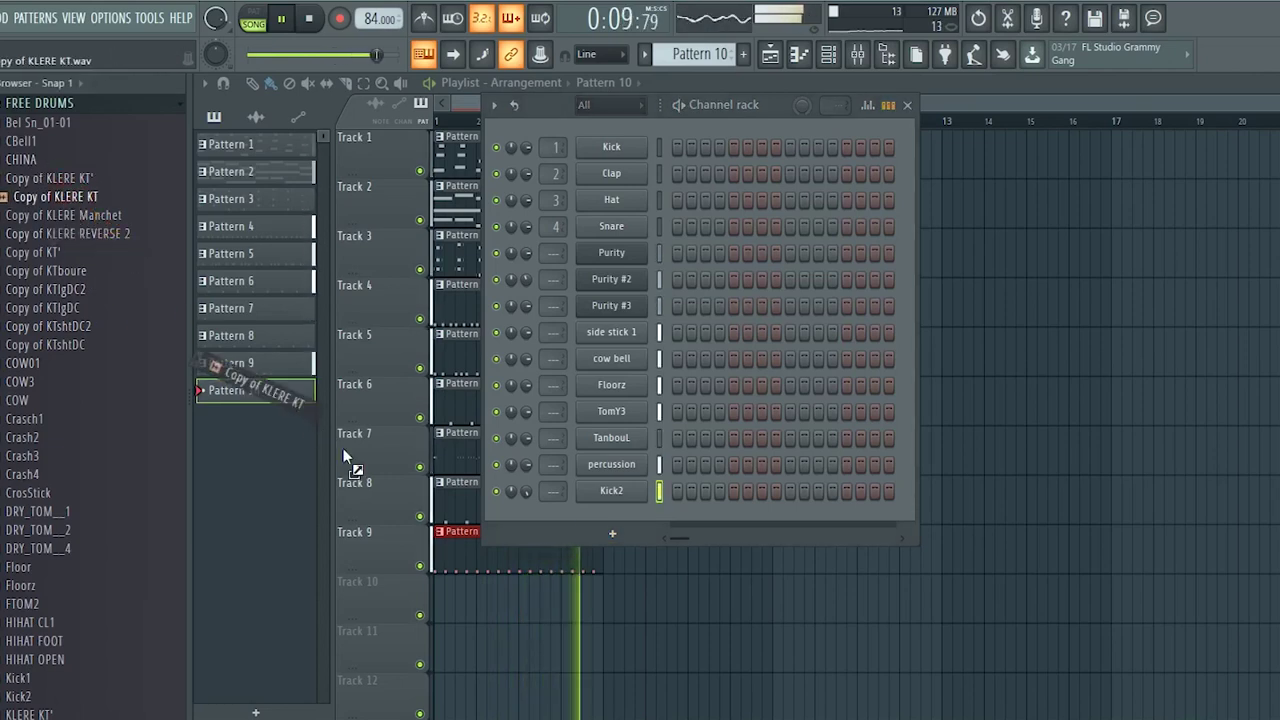
left_click_drag(579, 511, 610, 510)
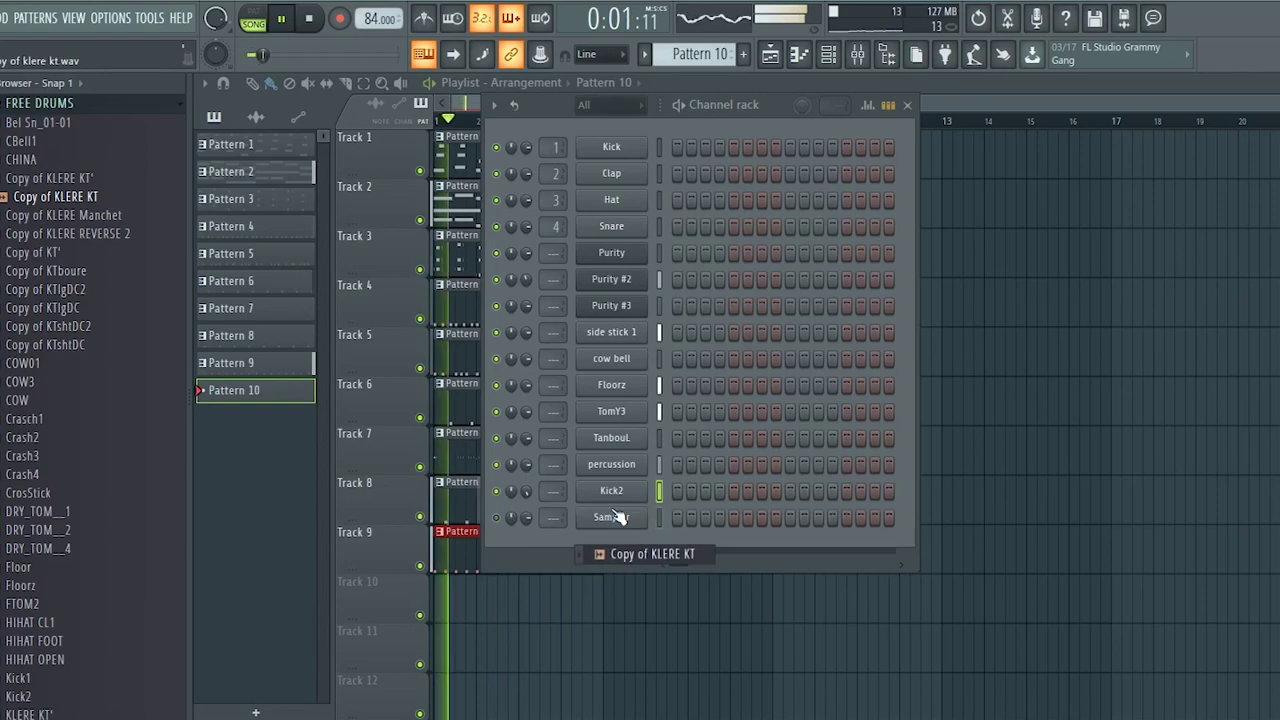
left_click(70, 178)
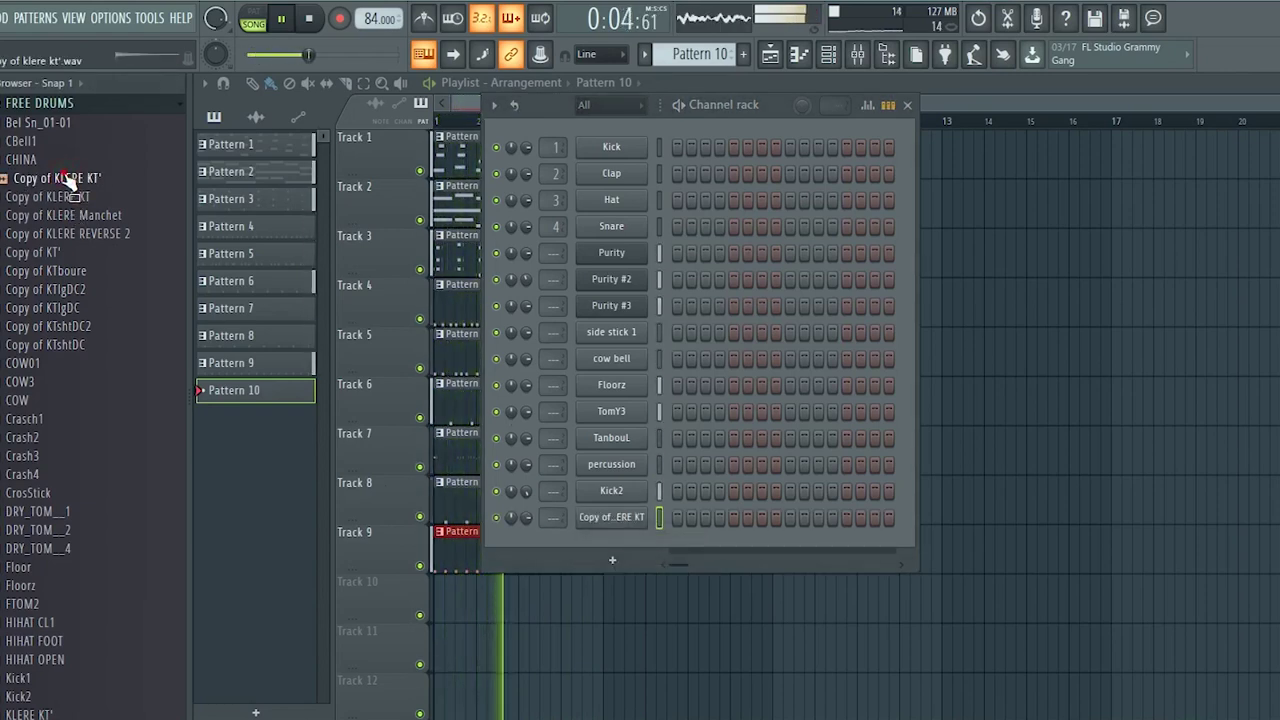
left_click_drag(176, 300, 344, 450)
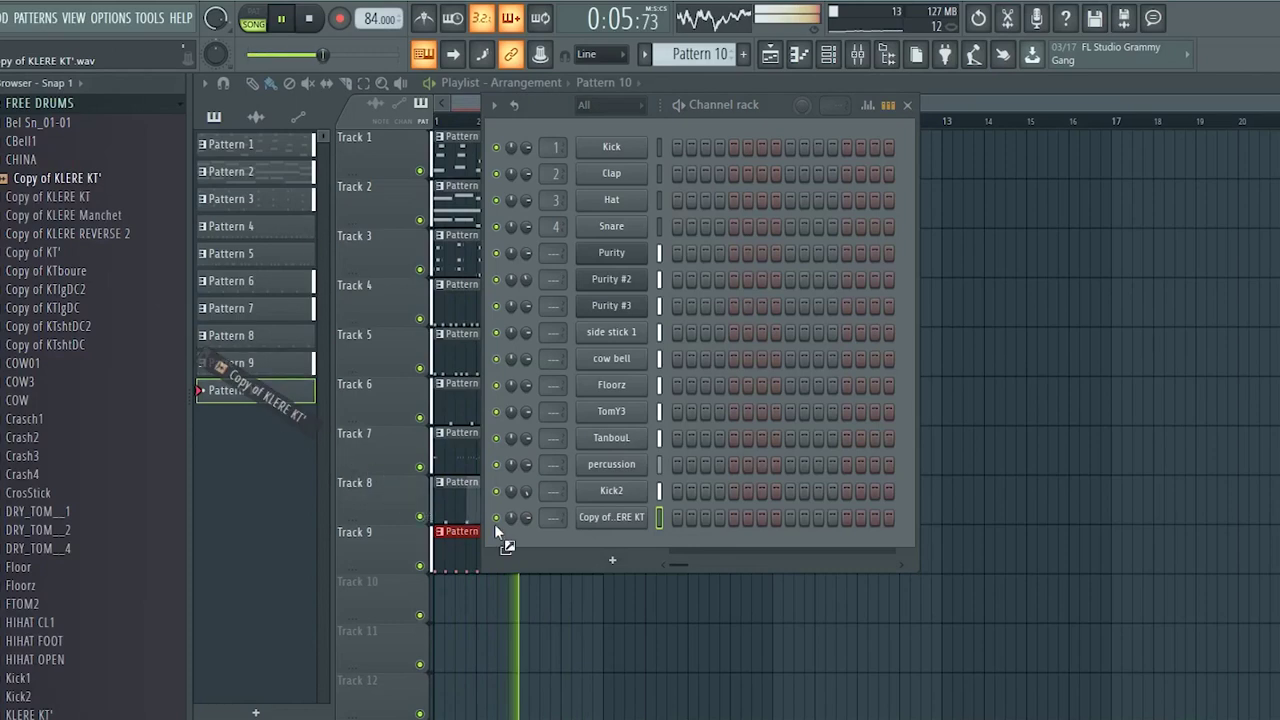
left_click_drag(599, 541, 600, 537)
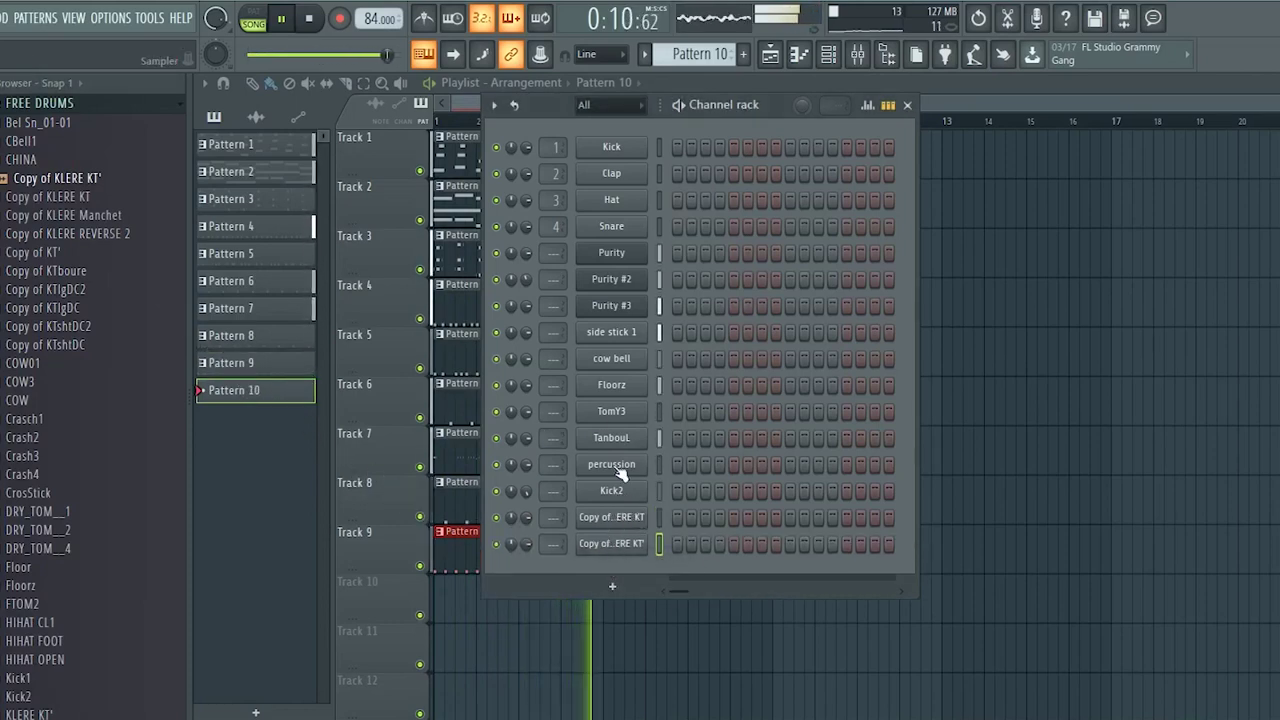
Place Pattern 10 at bar 1 of Track 10 and open the piano roll of the Copy of KLERE KT channel.
left_click(456, 611)
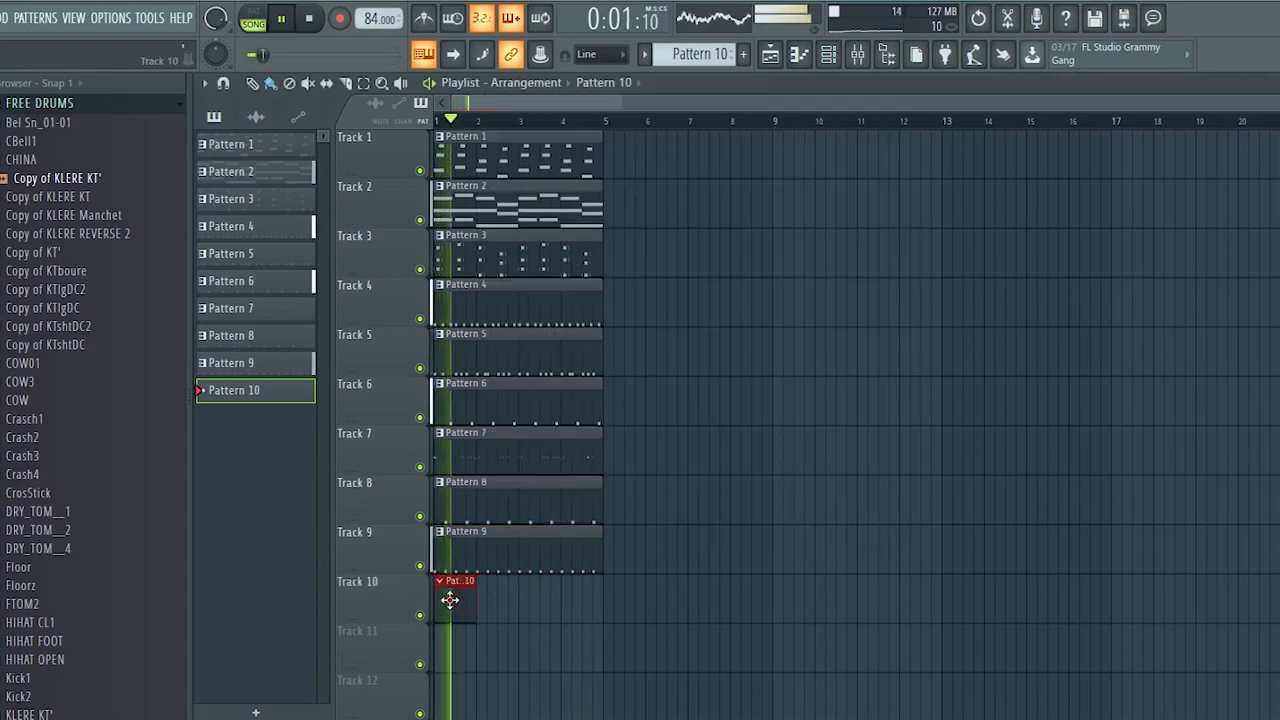
left_click(828, 54)
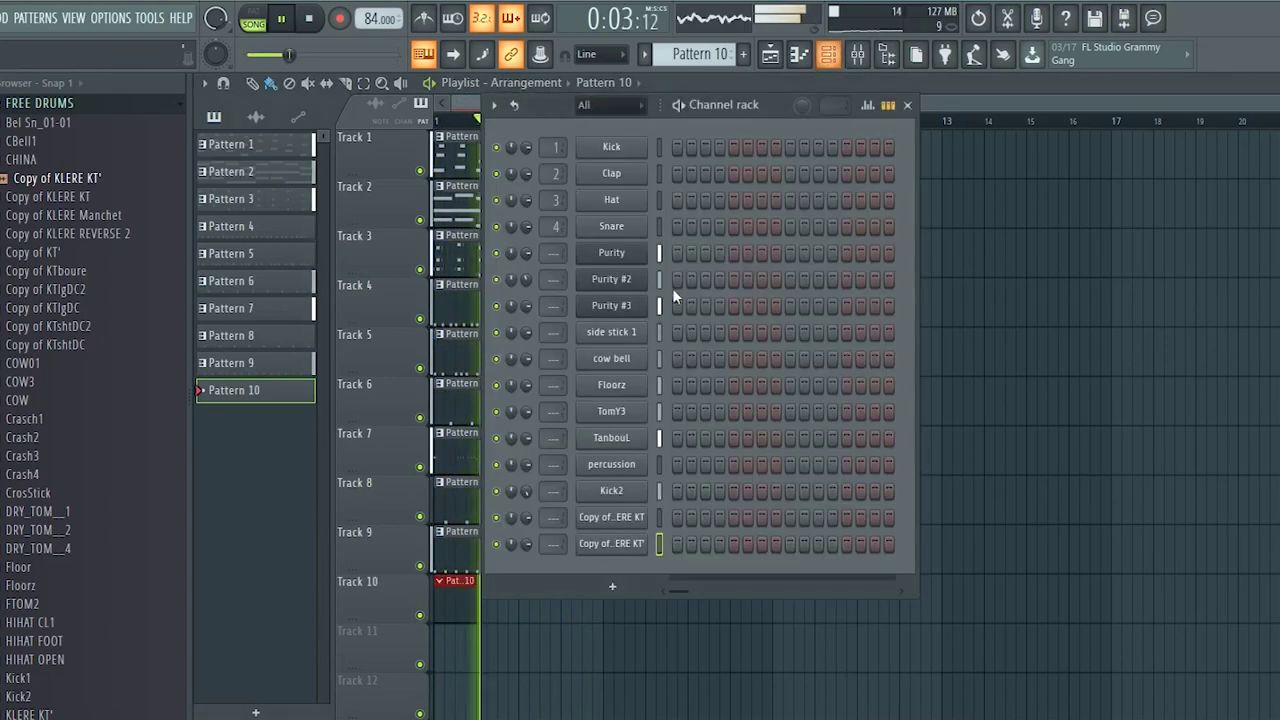
right_click(615, 517)
left_click(684, 486)
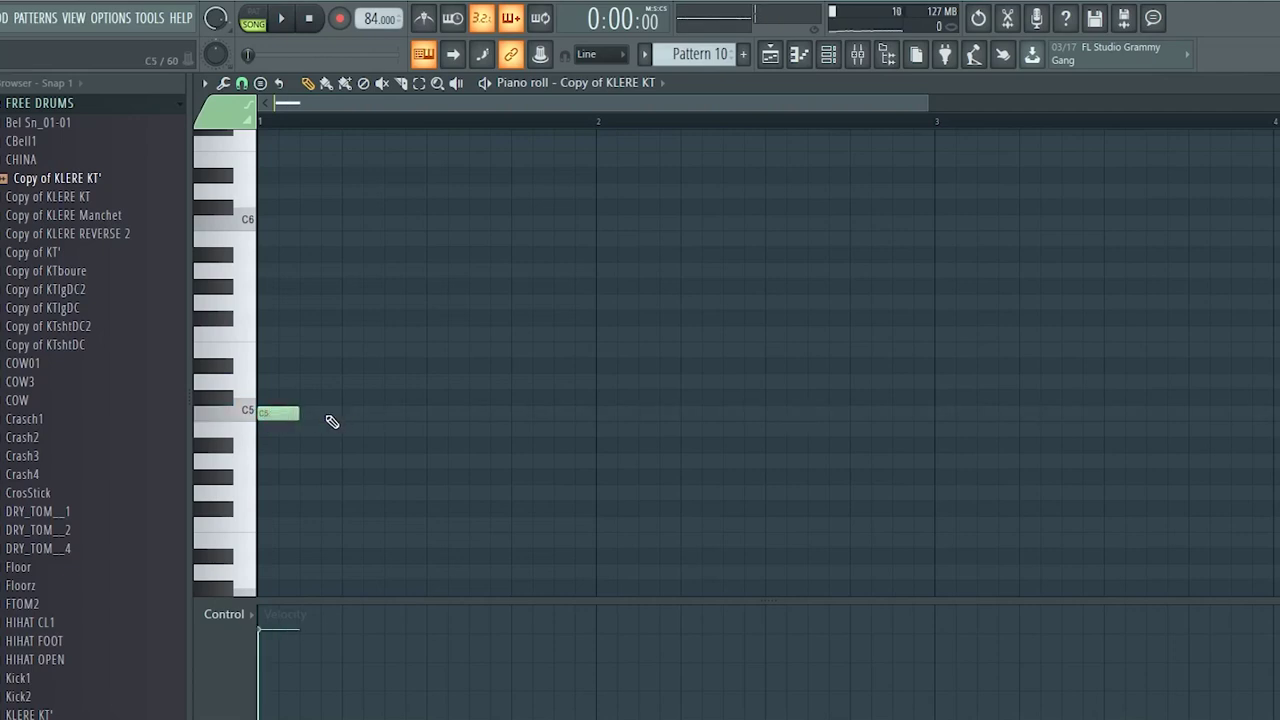
Add two-step C5 notes at steps 4, 7 and 9 of bar 1, playing the song between placements.
key("space")
key("space")
left_click(388, 415)
key("space")
key("space")
key("space")
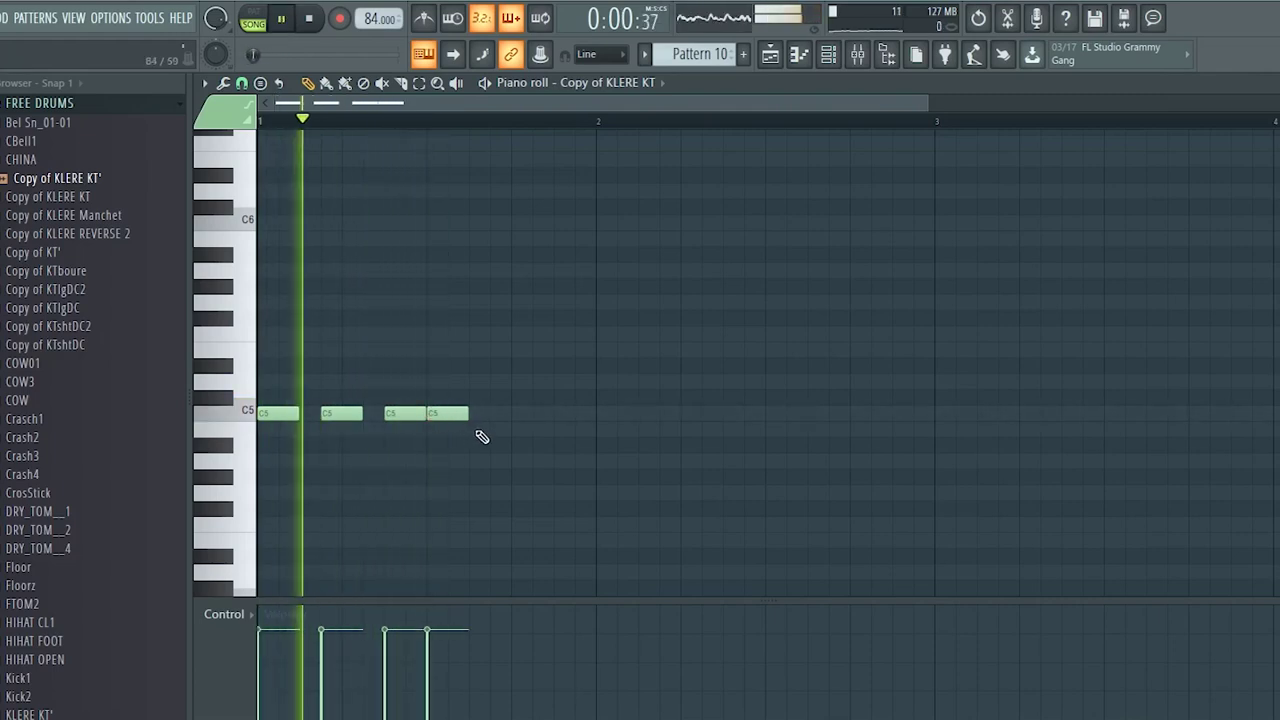
Complete bar 1 with two-step C5 notes at steps 12 and 15 and play the rhythm back.
key("space")
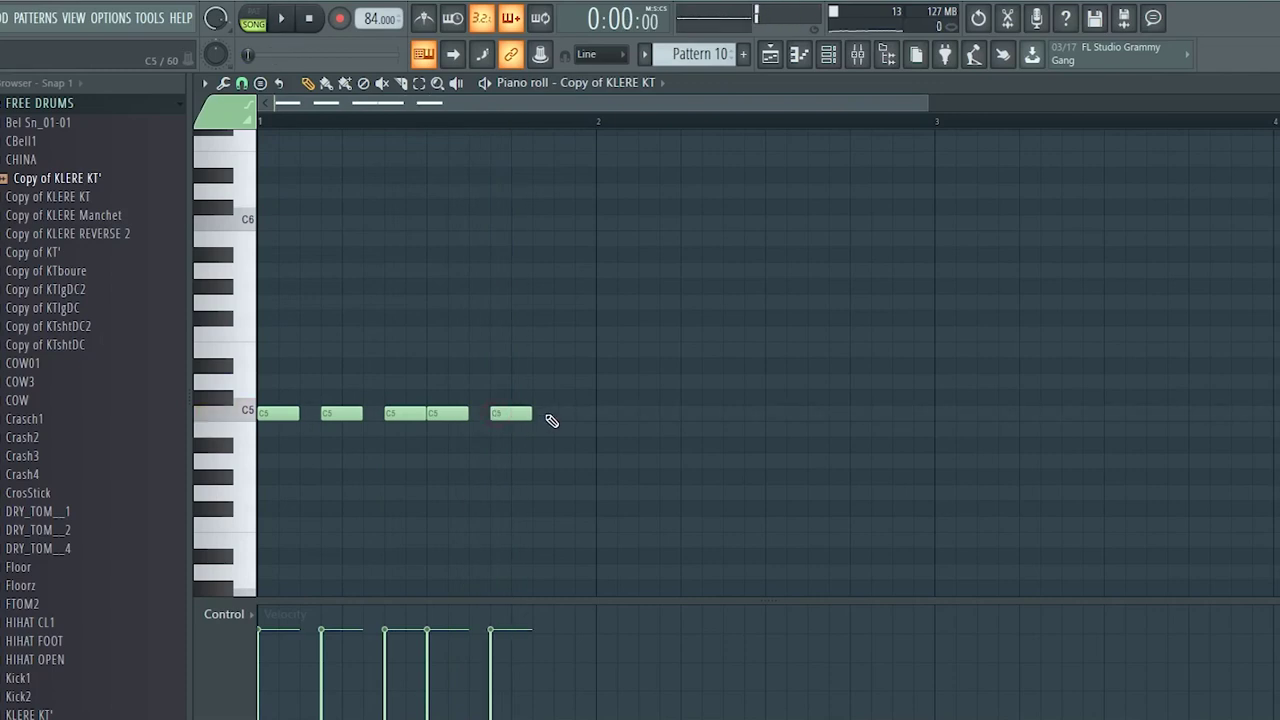
key("space")
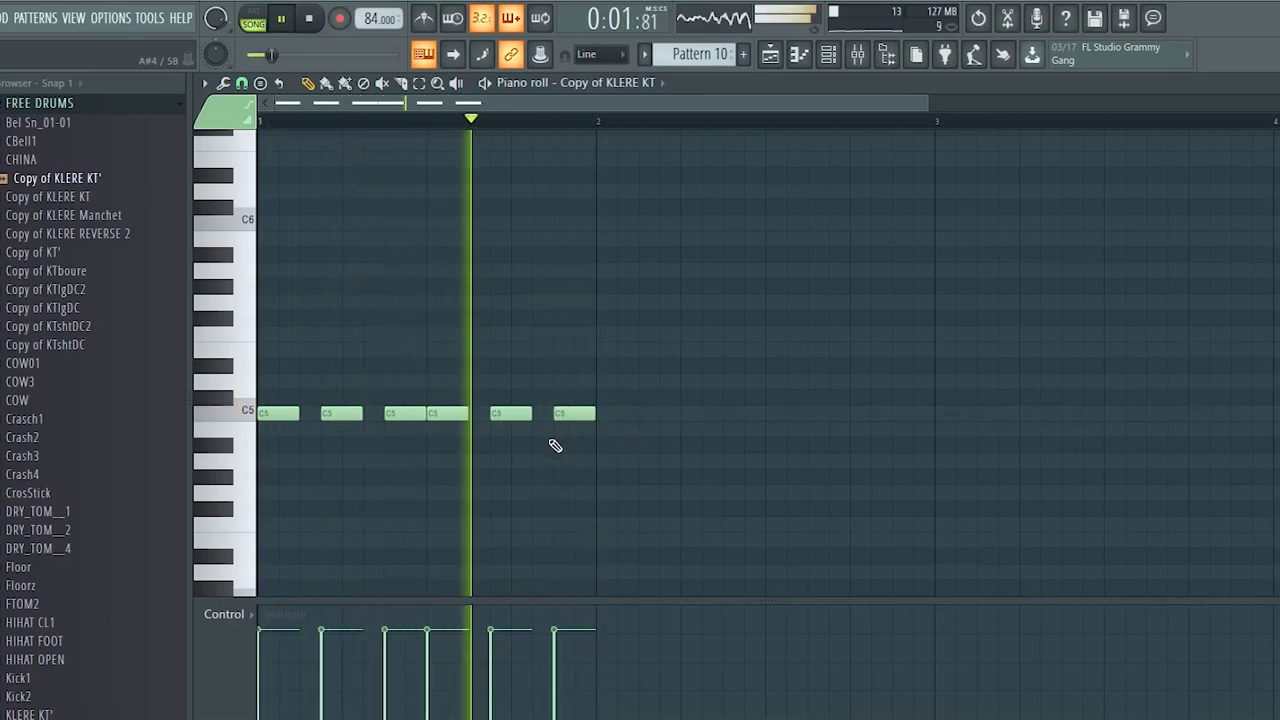
key("space")
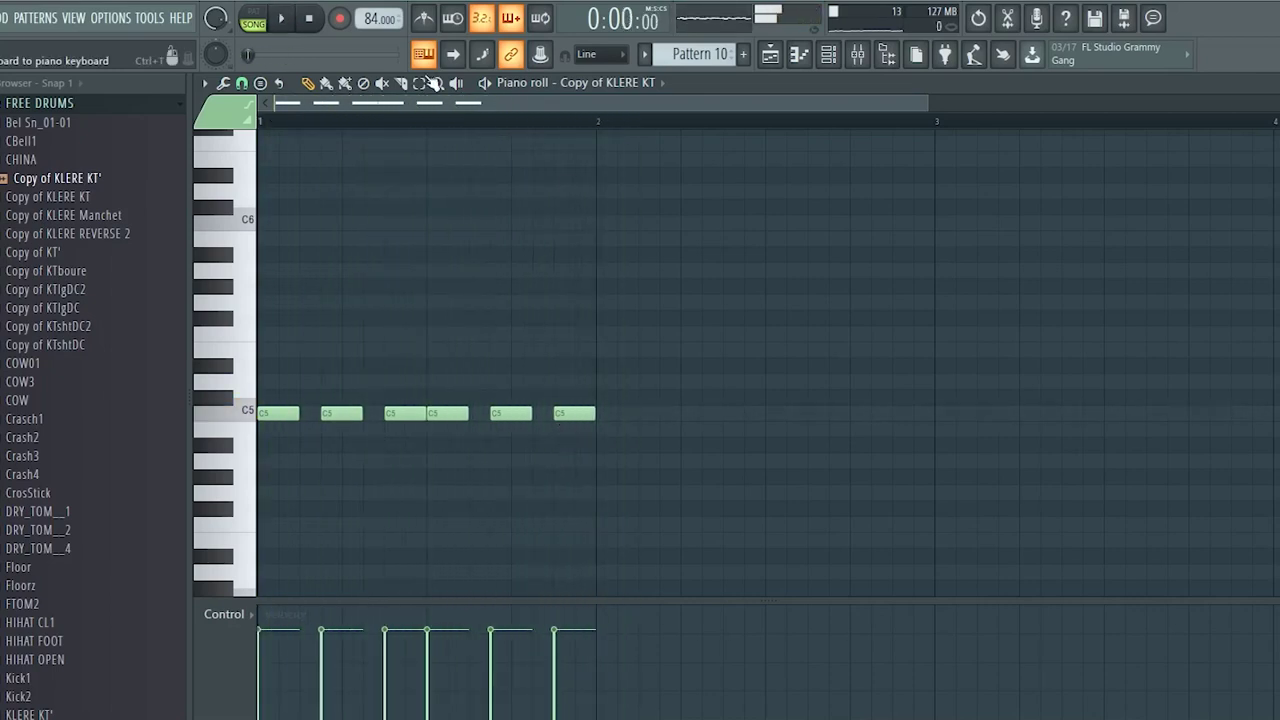
key("space")
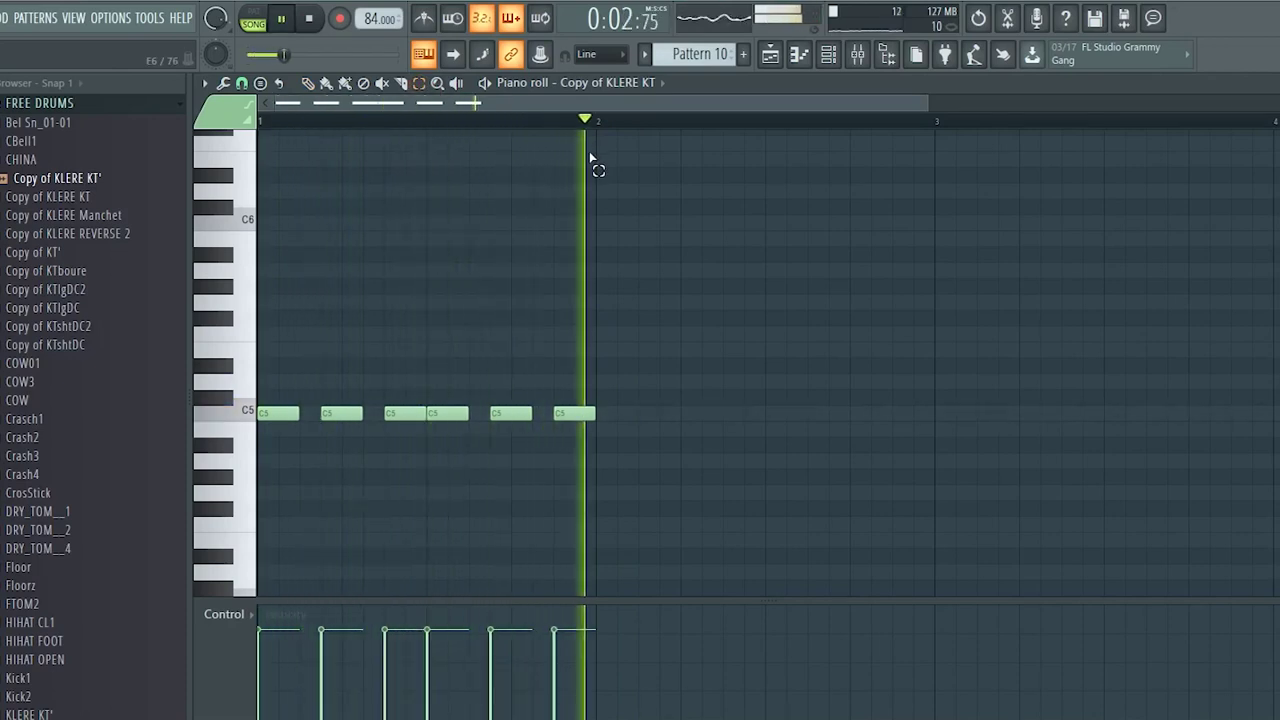
Select all of bar 1, duplicate its notes into bars 2, 3 and 4, play the result and clear the selection.
key("space")
left_click_drag(597, 130, 267, 192)
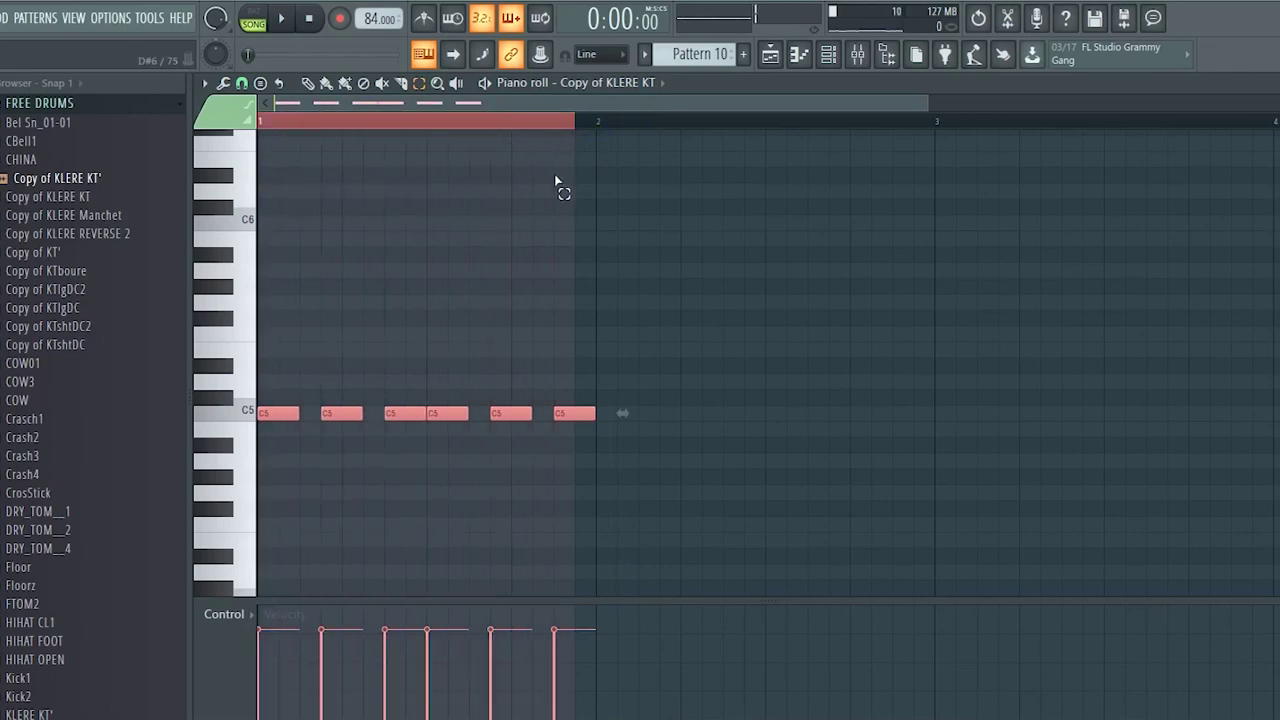
left_click_drag(599, 131, 602, 134)
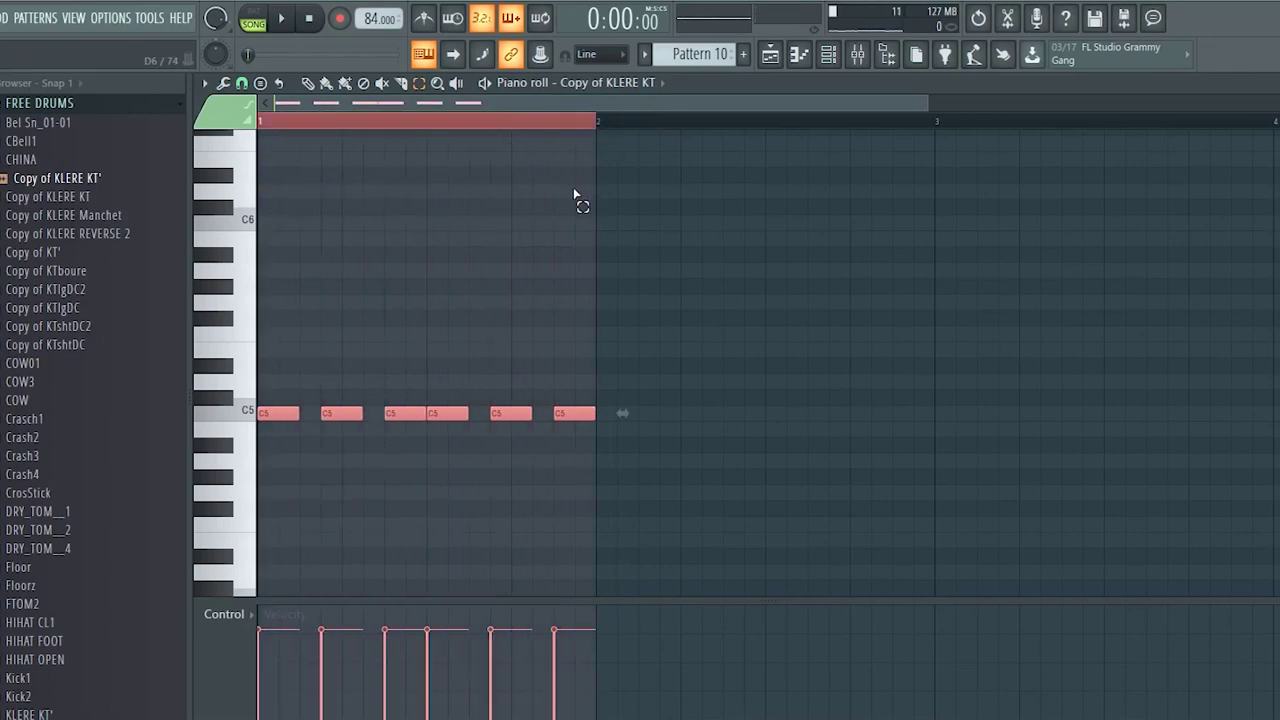
key("ctrl+b")
key("ctrl+b")
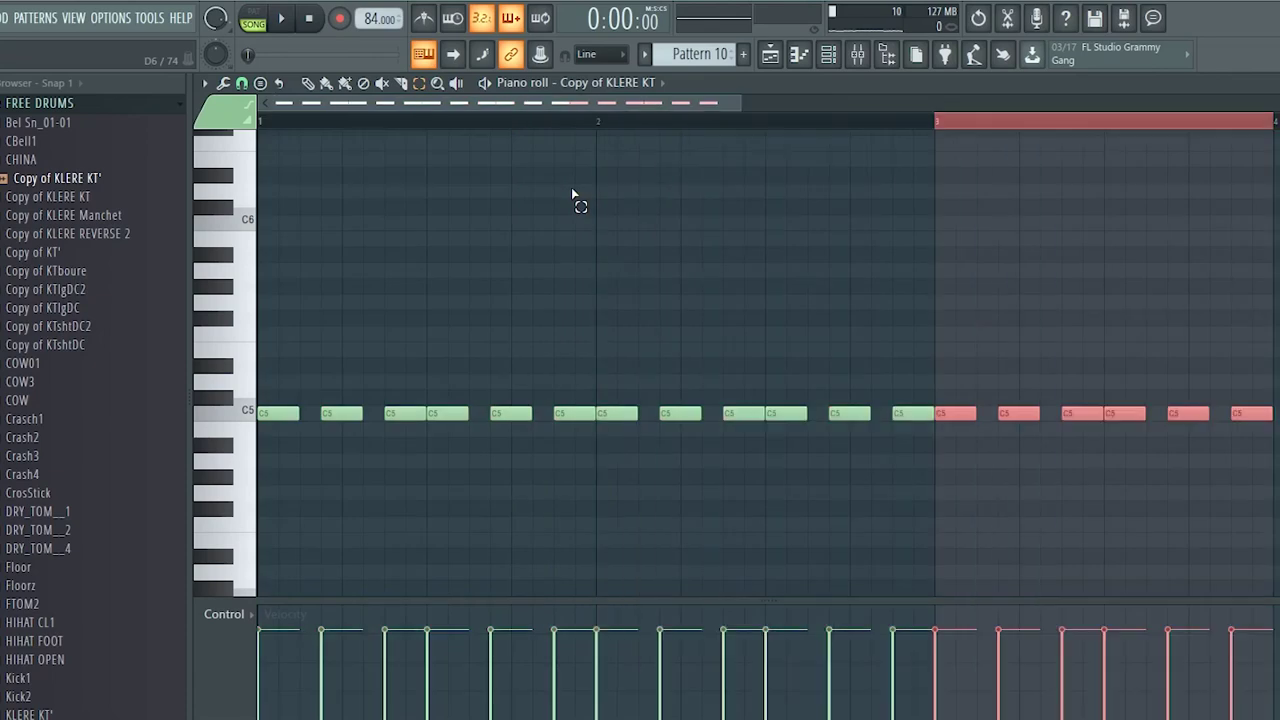
key("ctrl+b")
key("space")
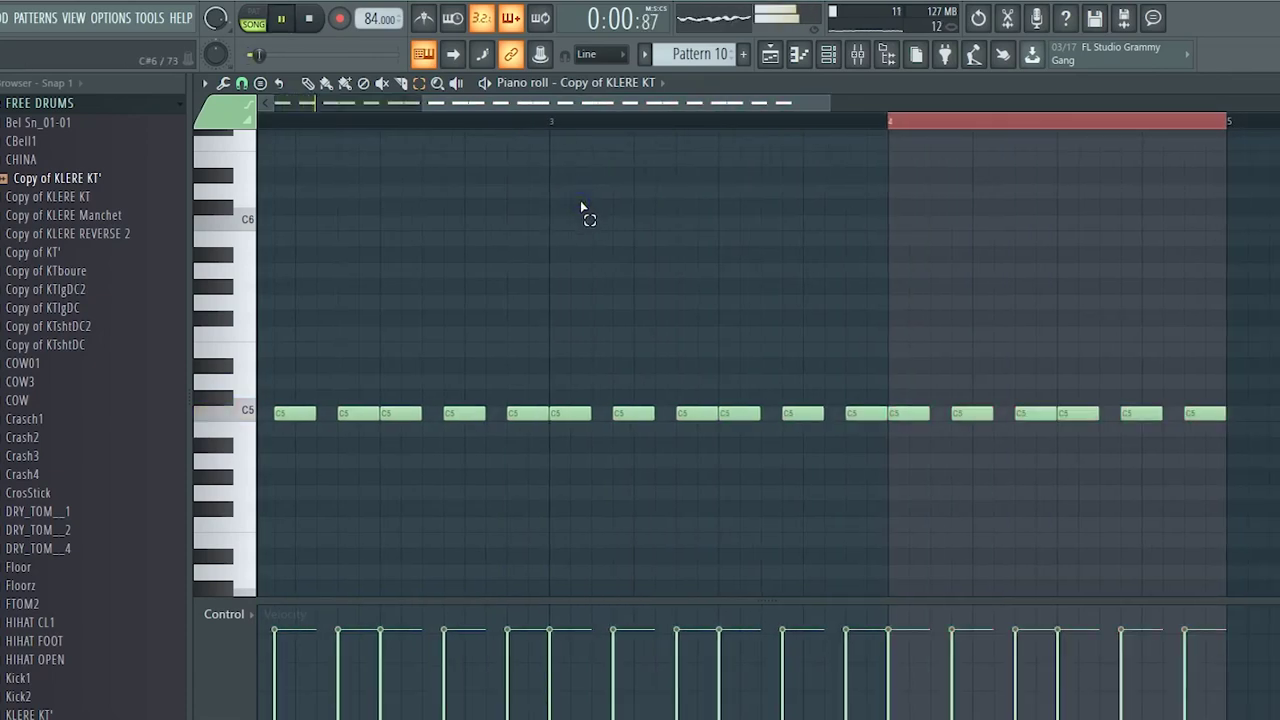
left_click(581, 207)
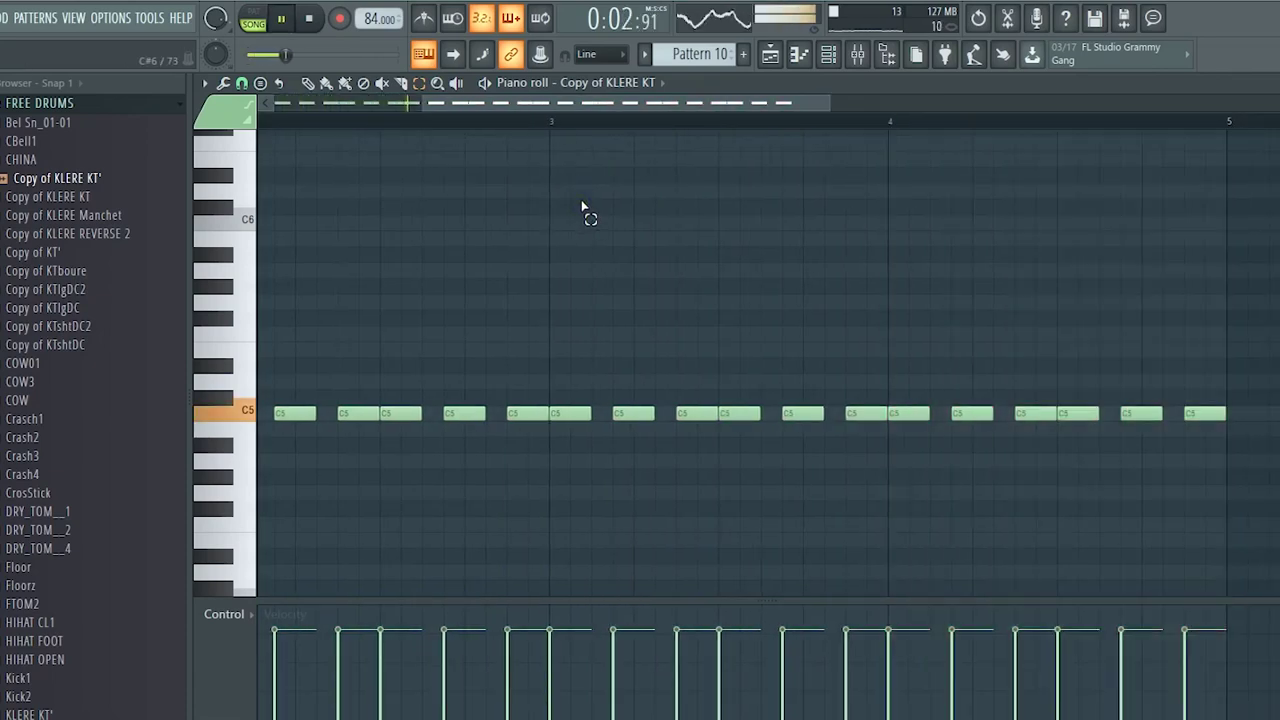
Switch back to the draw tool and open the piano roll of the Copy of KLERE KT' channel.
left_click(309, 84)
left_click_drag(447, 108, 353, 113)
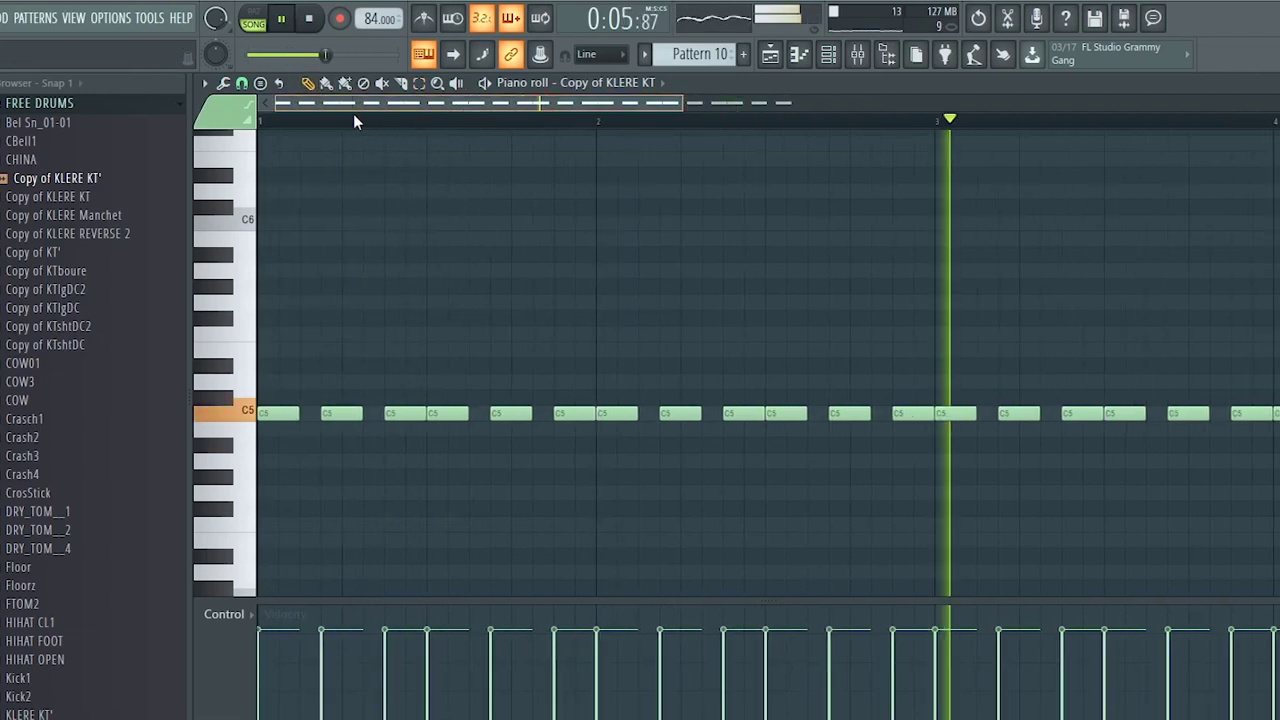
left_click(828, 54)
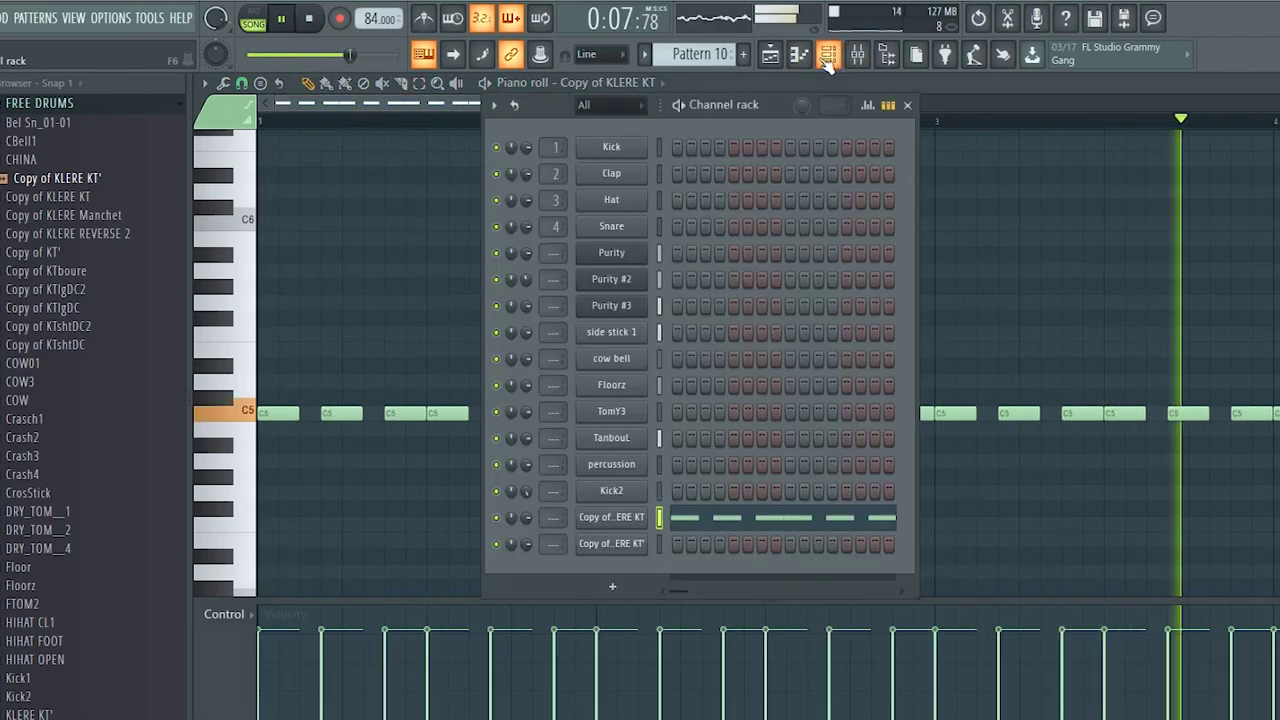
right_click(631, 545)
left_click(696, 487)
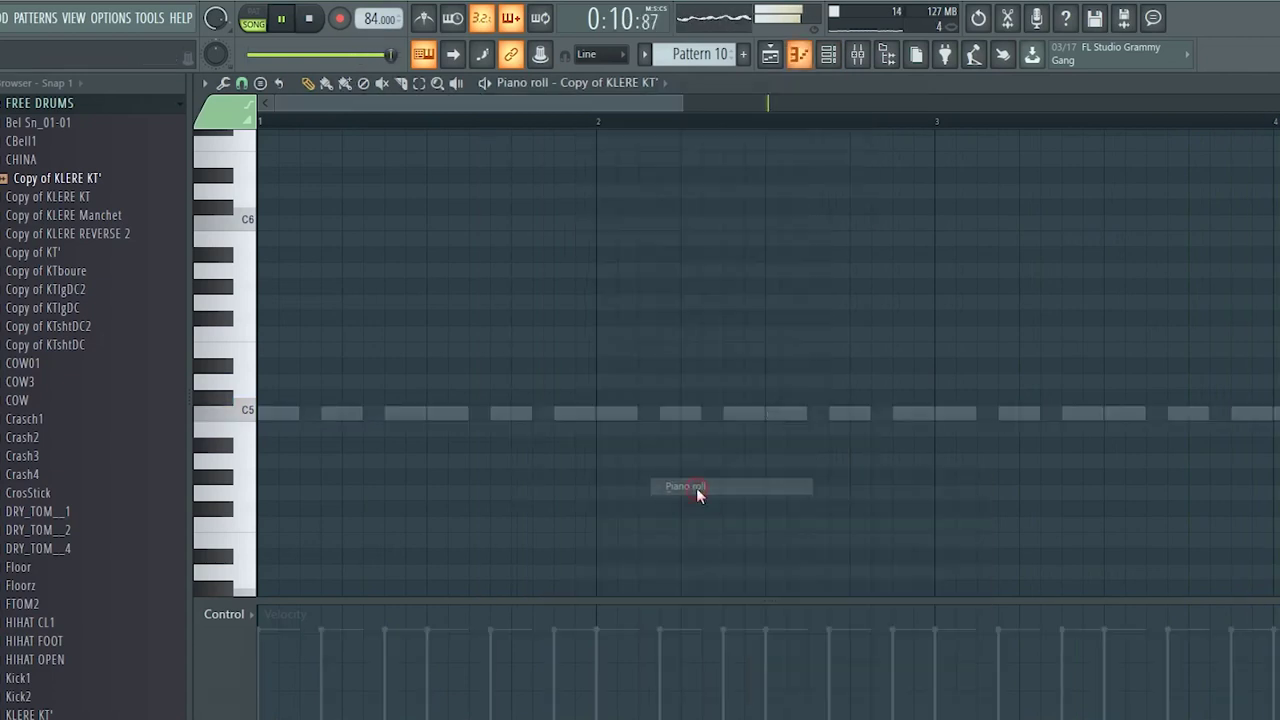
Stop playback and place a one-step C5 note at step 3 of bar 1 with its velocity lowered to about 51%.
key("space")
left_click(247, 433)
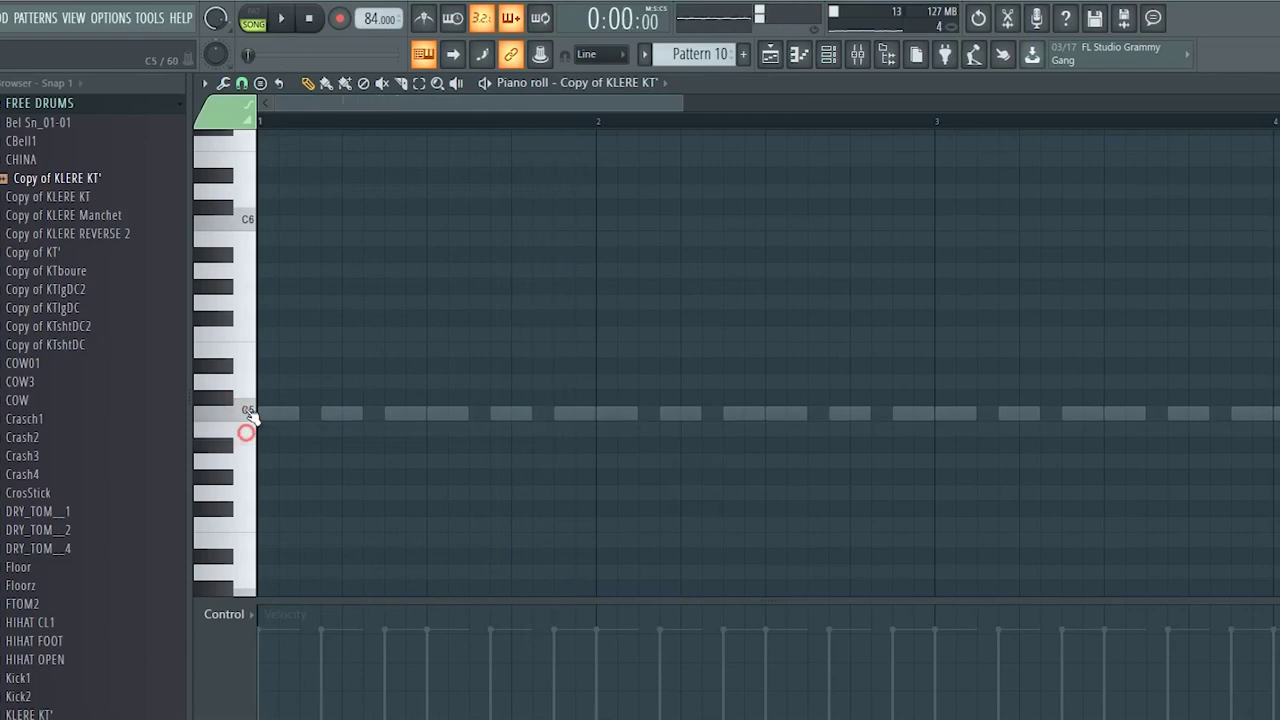
double_click(308, 414)
left_click(751, 247)
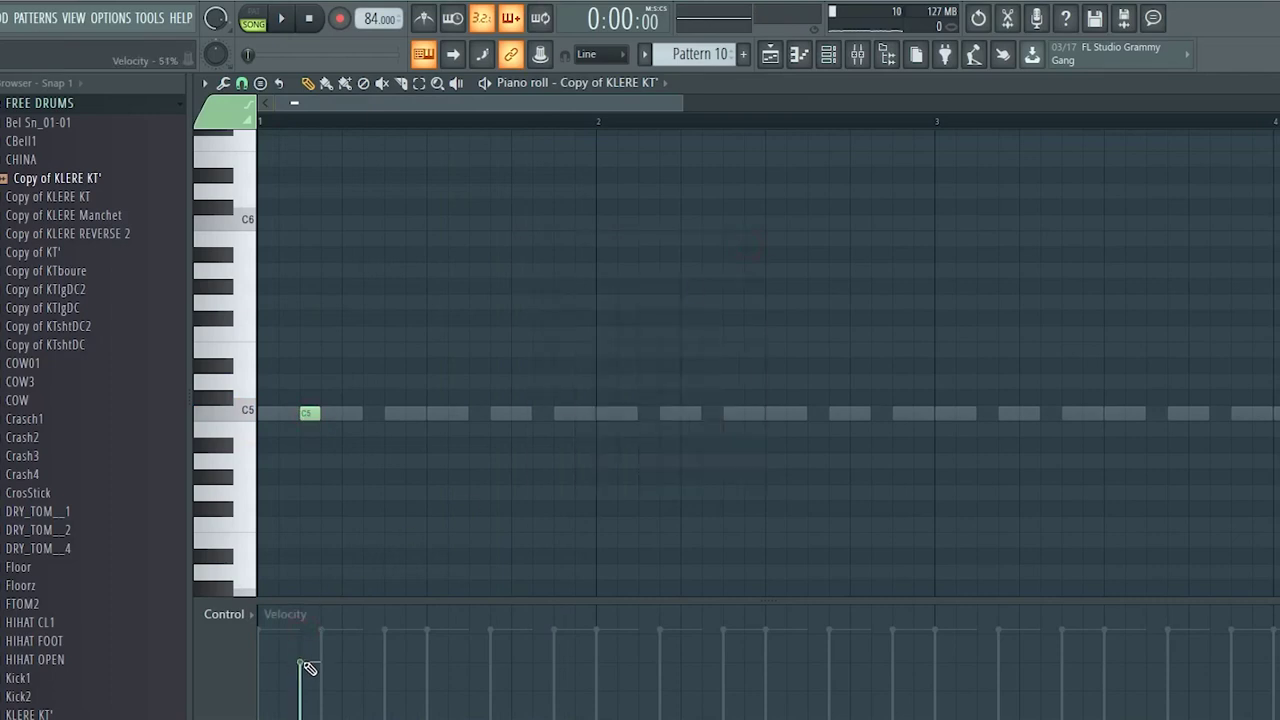
Add one-step C5 notes at steps 6, 11 and 14 of bar 1, filling gaps in the ghosted part during playback.
key("space")
key("space")
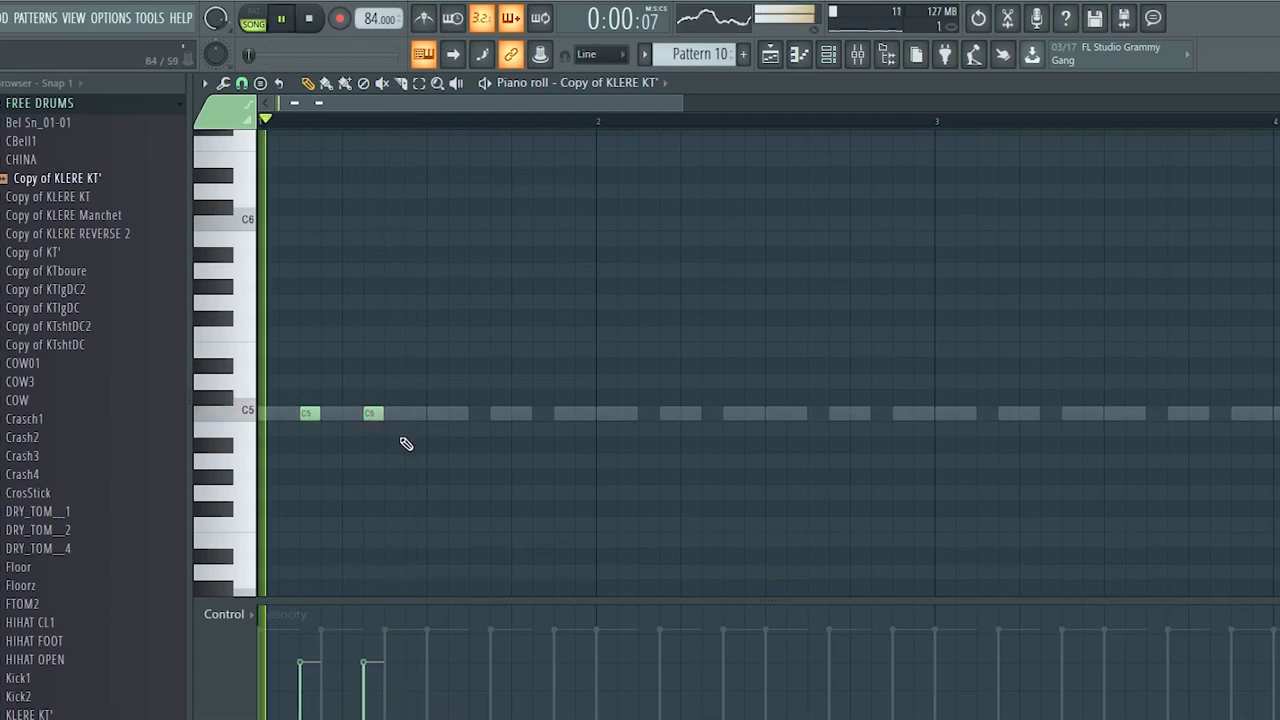
key("space")
key("space")
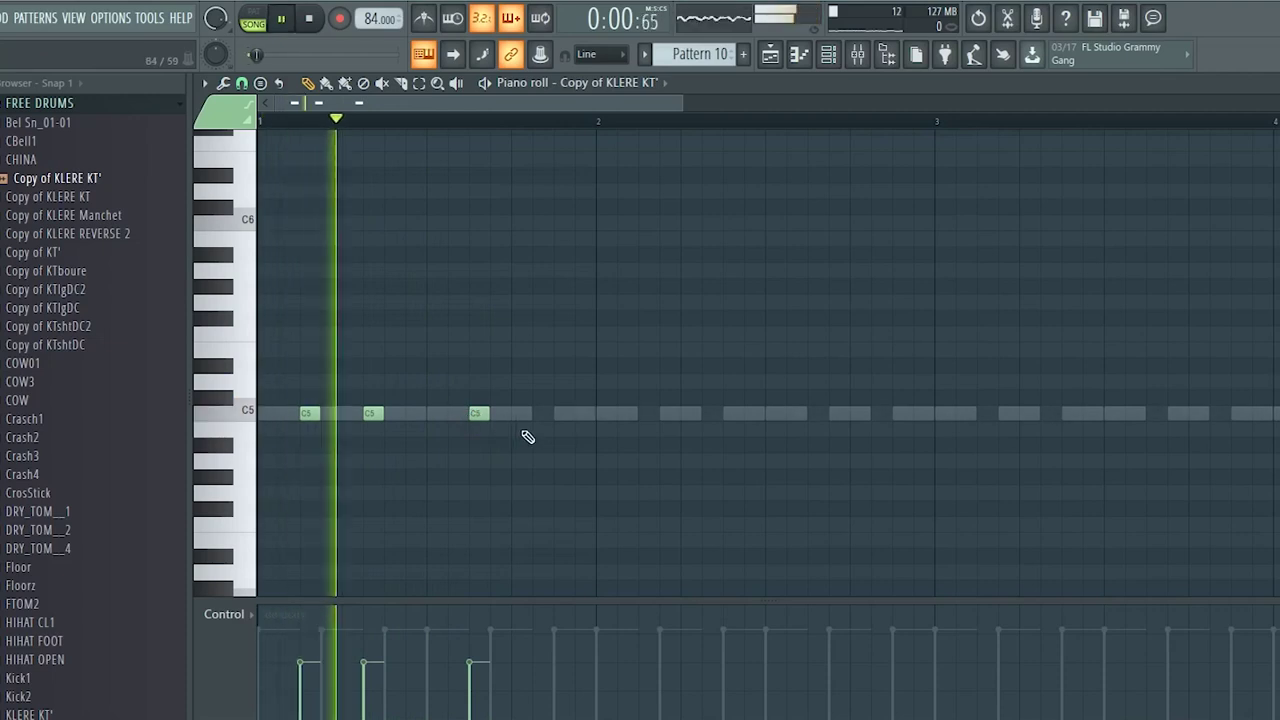
left_click(540, 416)
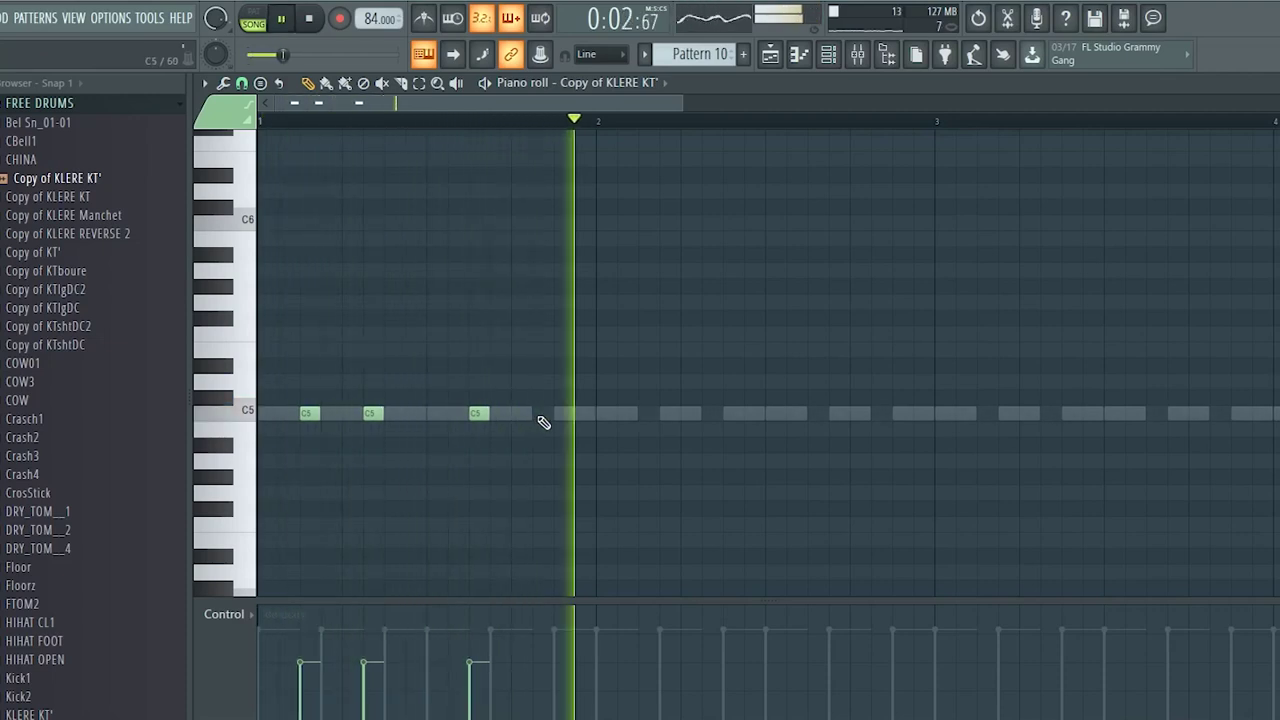
Place one-step C5 notes at steps 3, 6, 11 and 14 of bar 2 while playing the song.
left_click(650, 416)
left_click(708, 416)
key("space")
key("space")
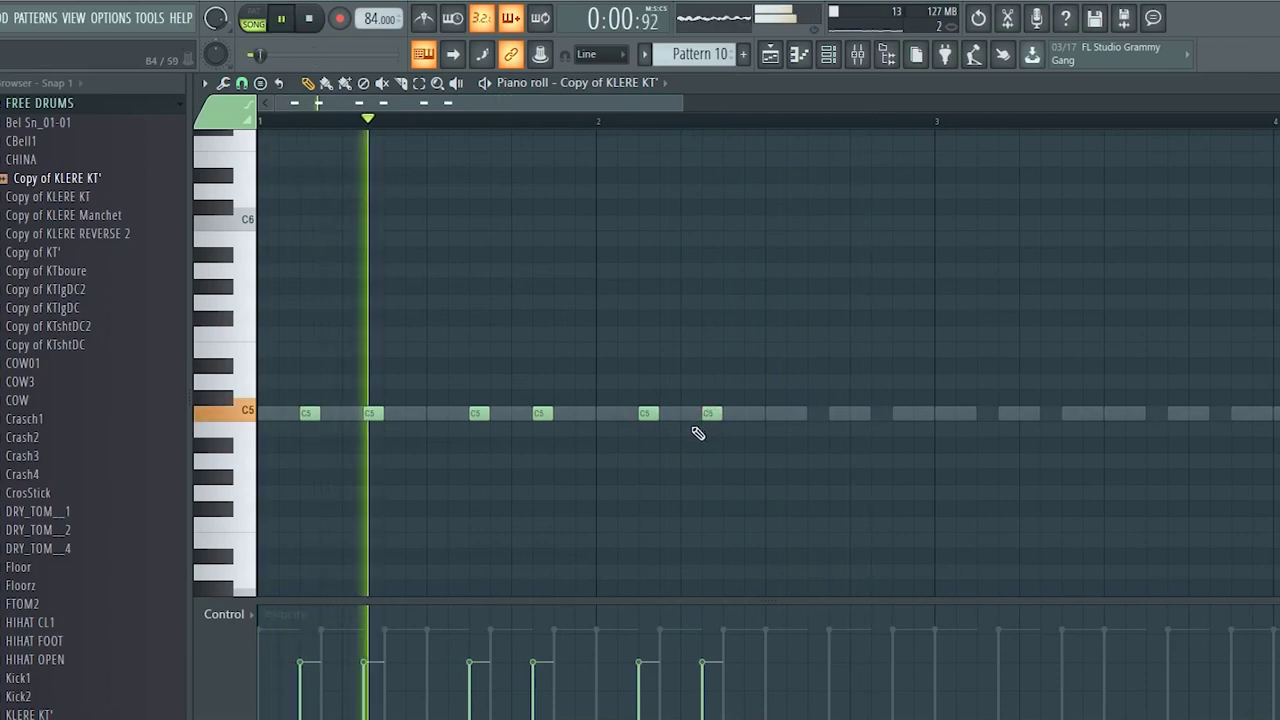
left_click(810, 416)
left_click(880, 416)
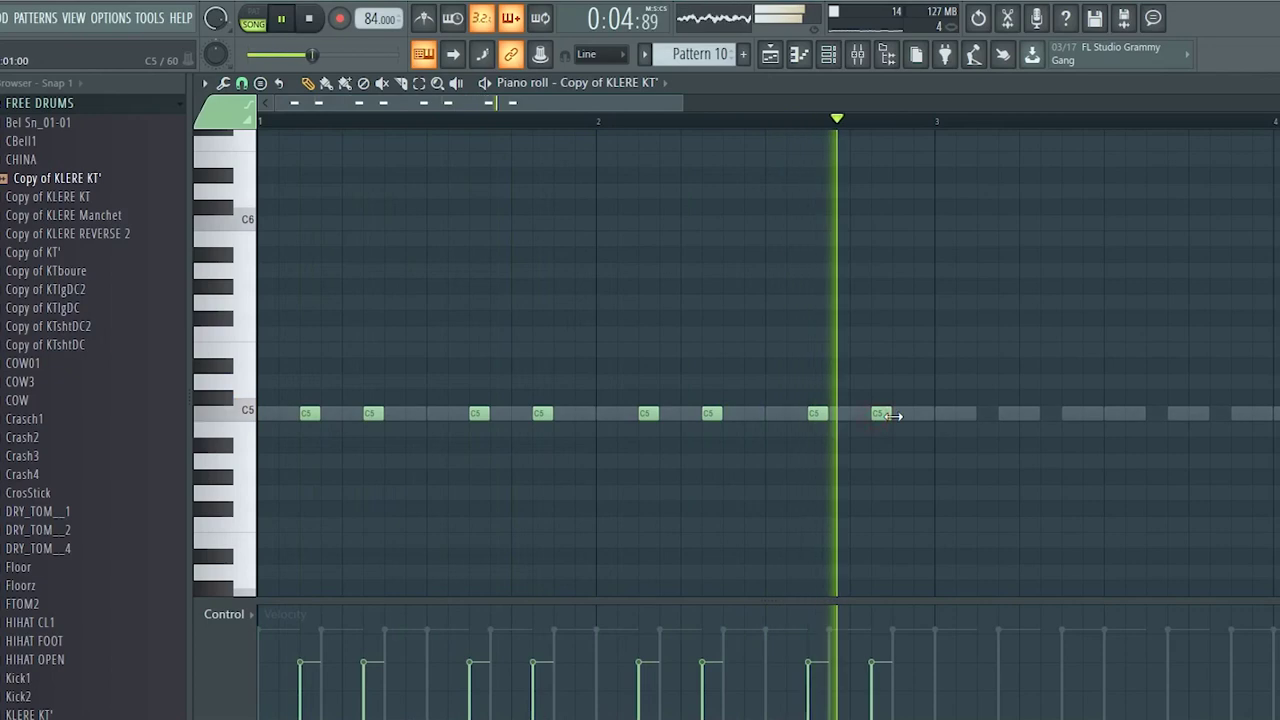
Repeat the one-step C5 notes at steps 3, 6, 11 and 14 in bars 3 and 4.
left_click(980, 416)
left_click(1049, 416)
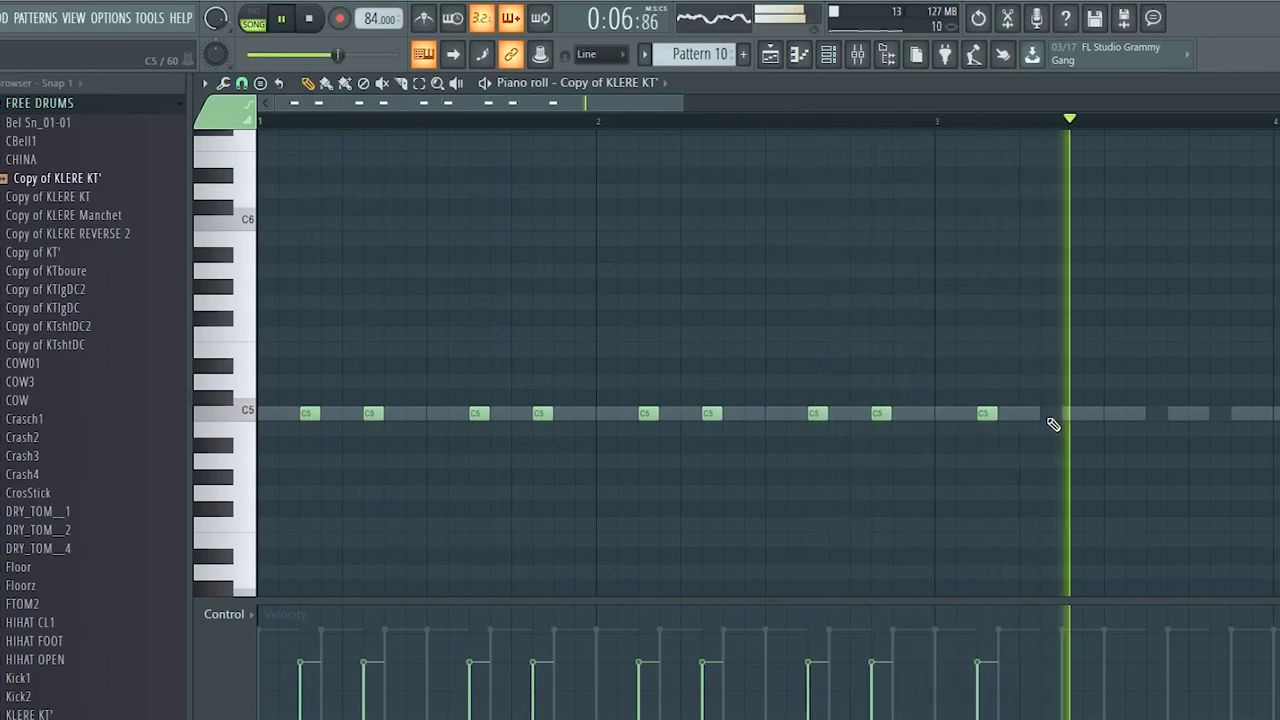
left_click(1149, 416)
left_click(1216, 414)
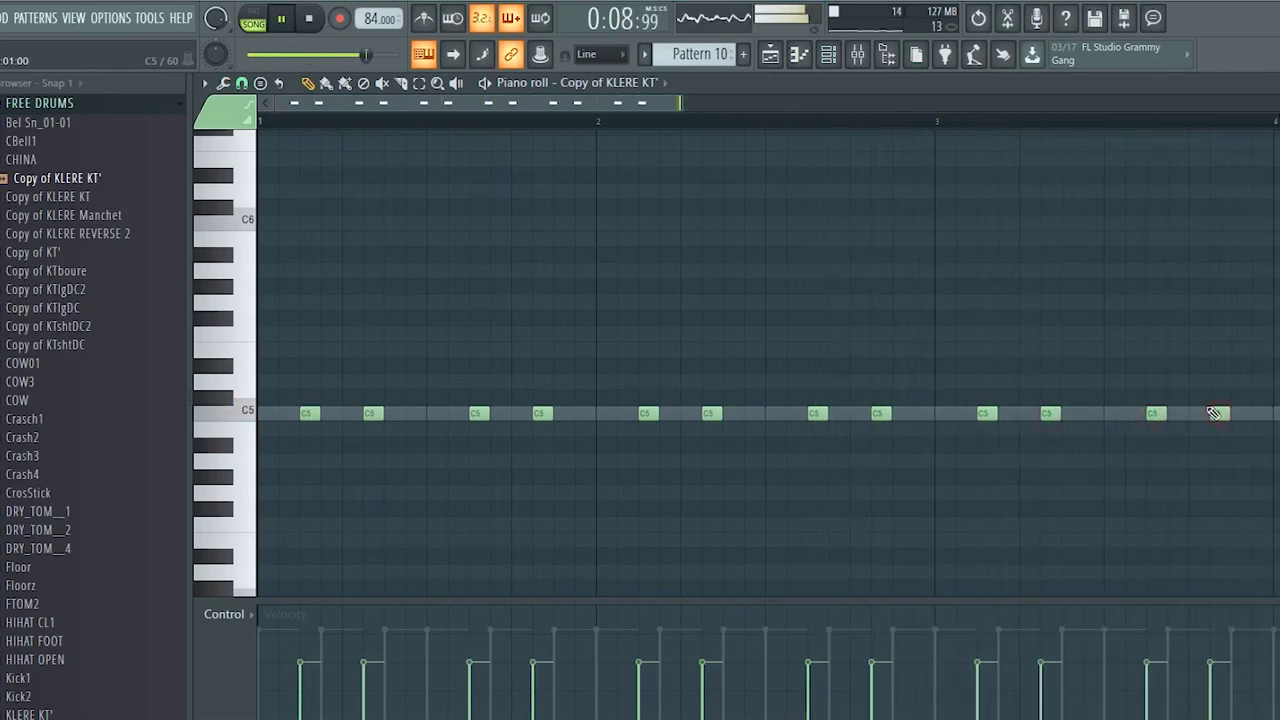
left_click_drag(533, 100, 686, 125)
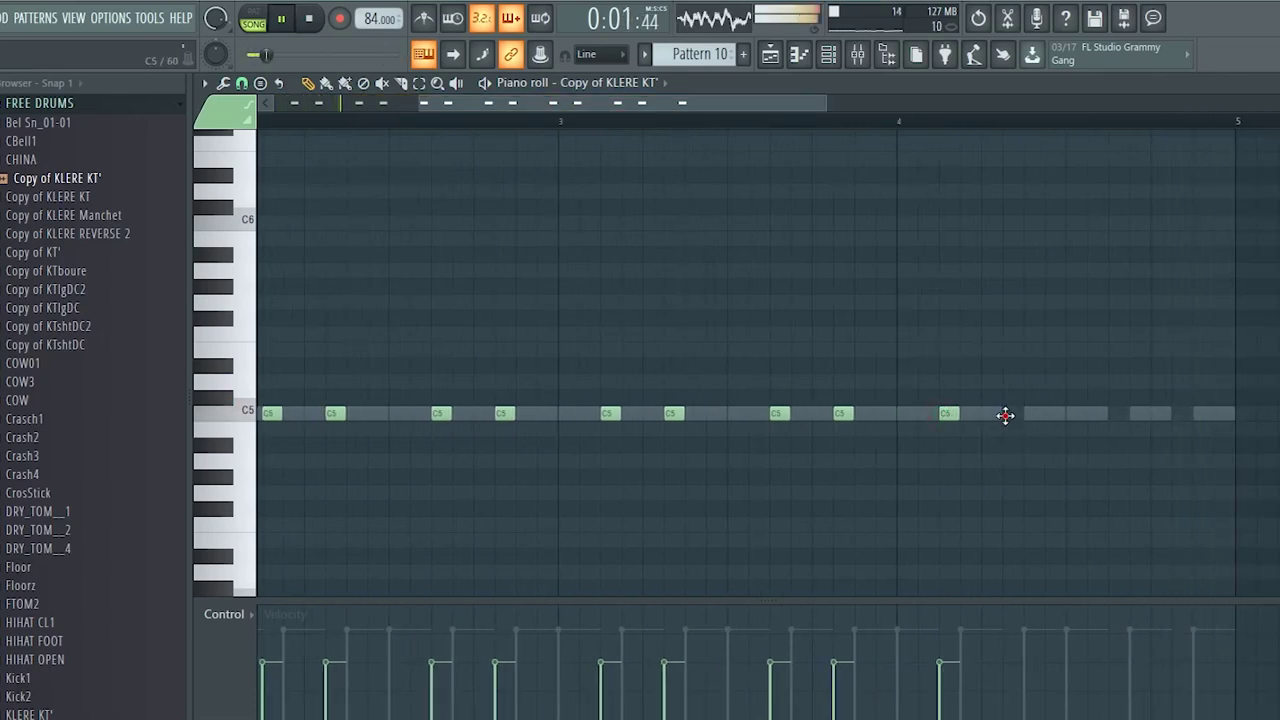
left_click(1181, 418)
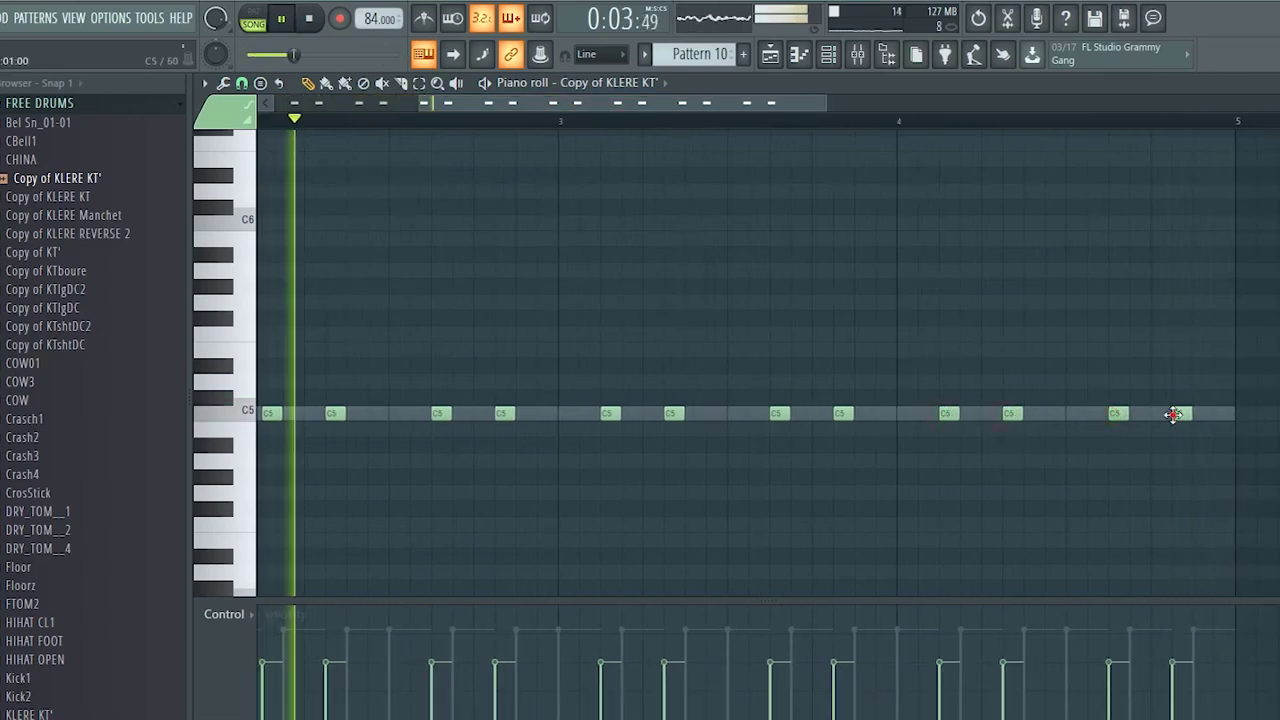
left_click_drag(697, 108, 545, 108)
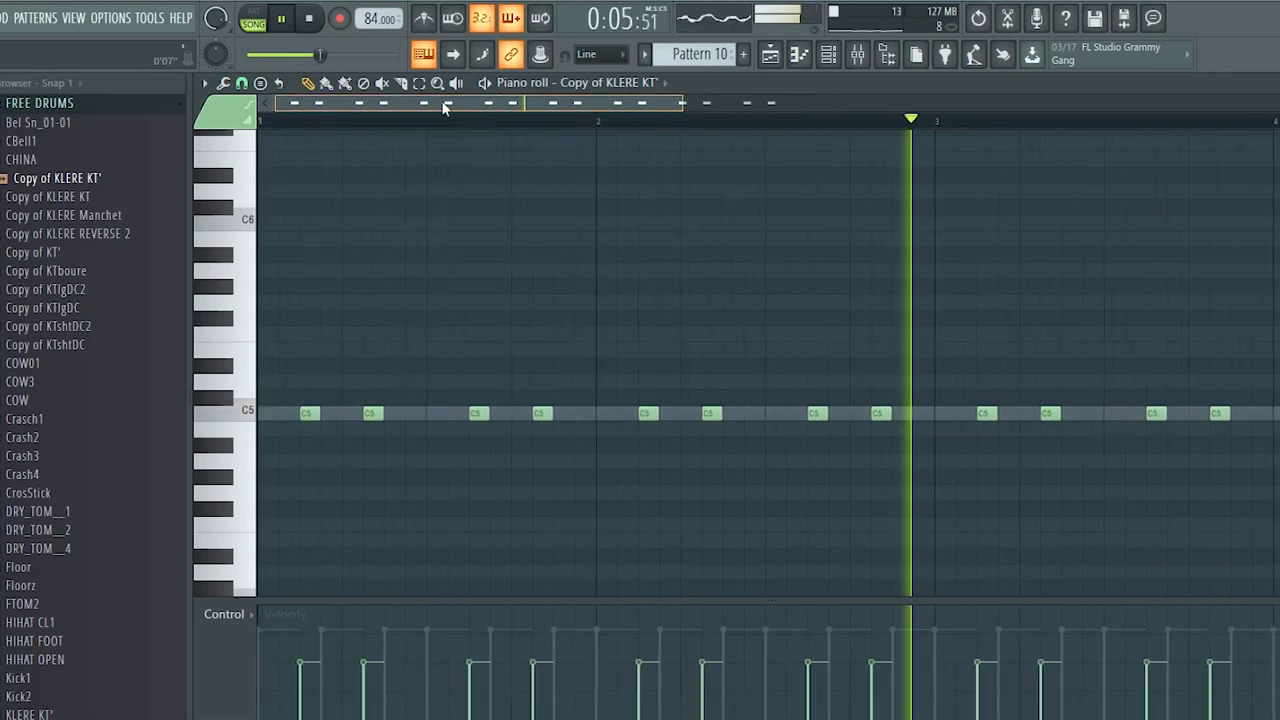
Preview the CYMBAL RALE BEST sample, add it as a channel below Copy of KLERE KT' and open its piano roll.
left_click(828, 55)
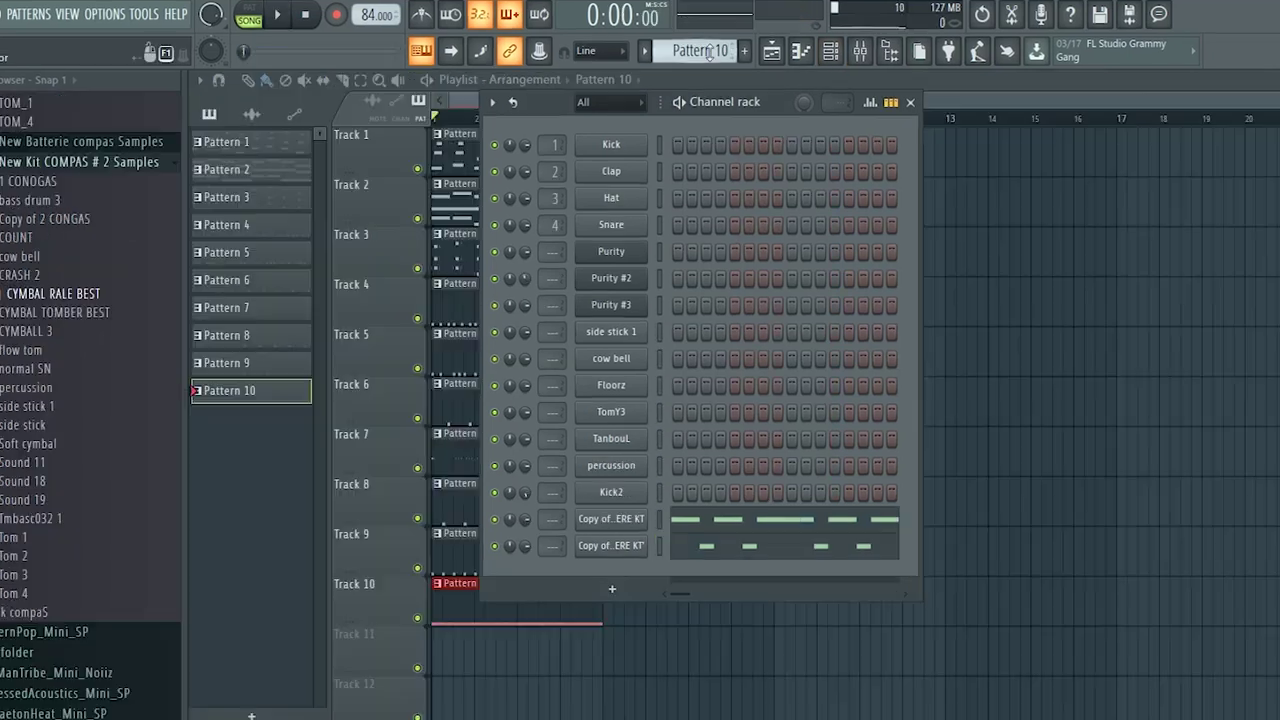
scroll(706, 57, "up", 1)
scroll(706, 57, "down", 1)
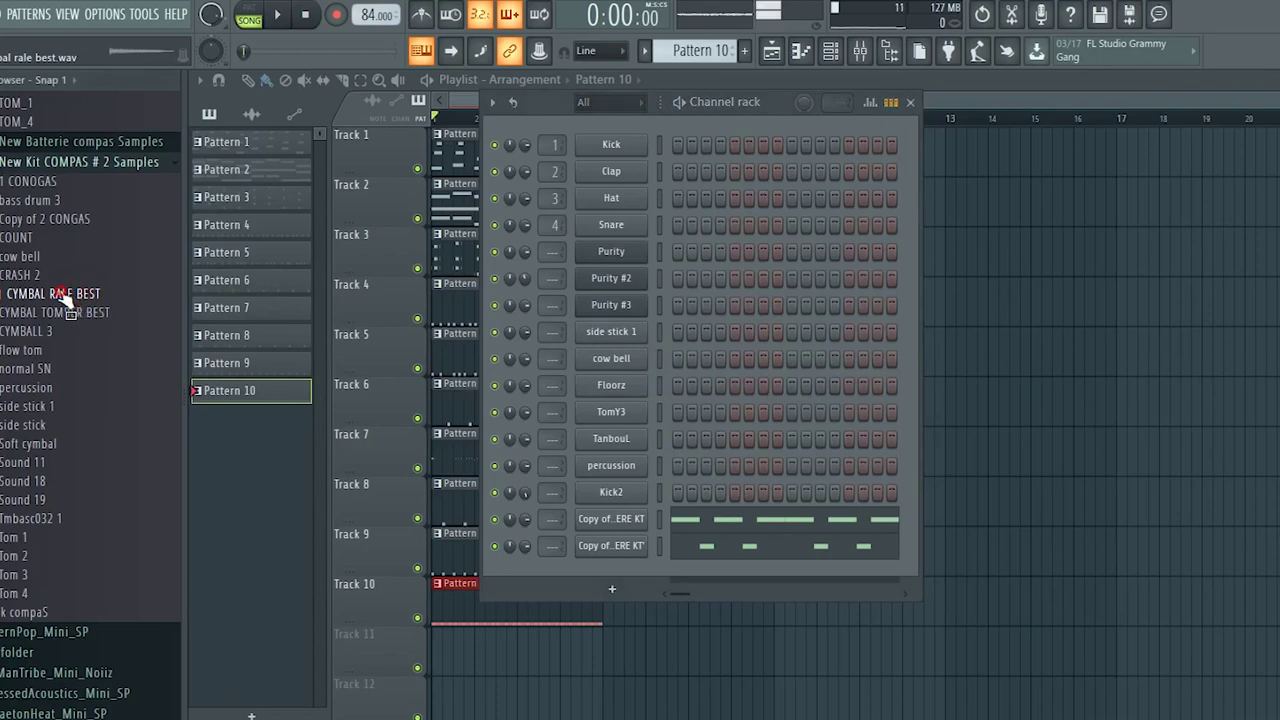
left_click_drag(564, 565, 600, 570)
right_click(618, 574)
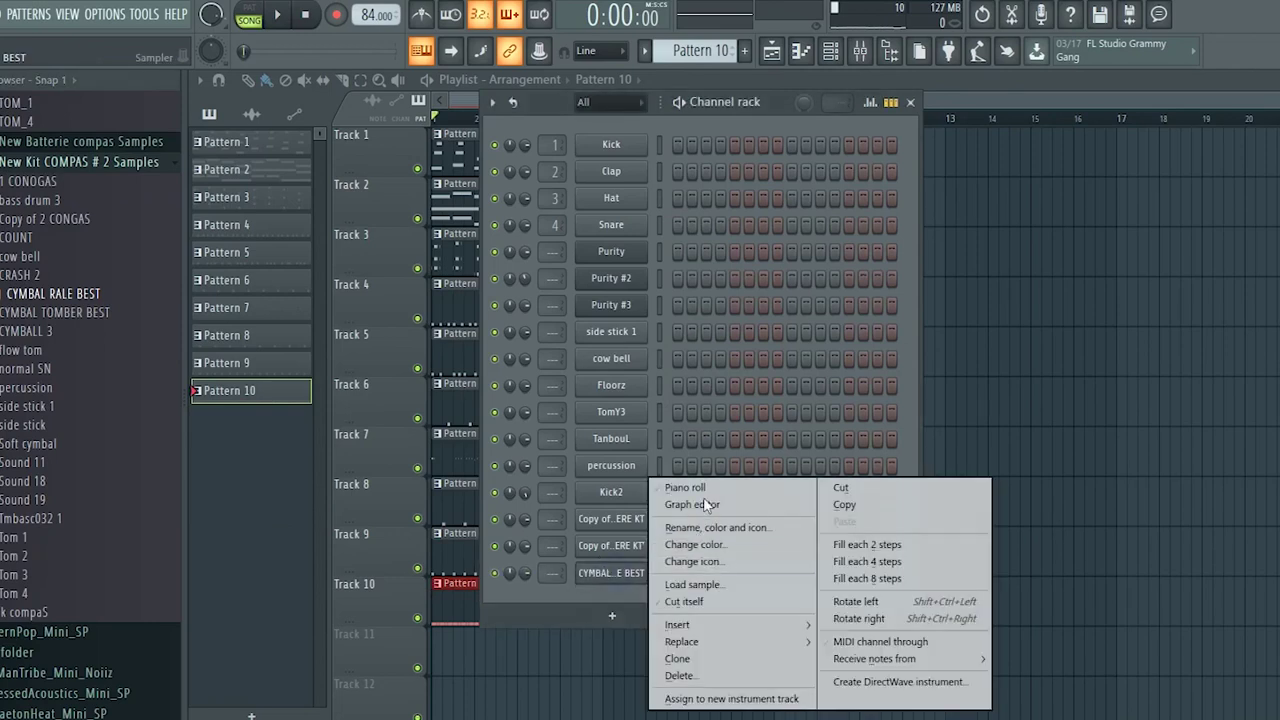
left_click(687, 488)
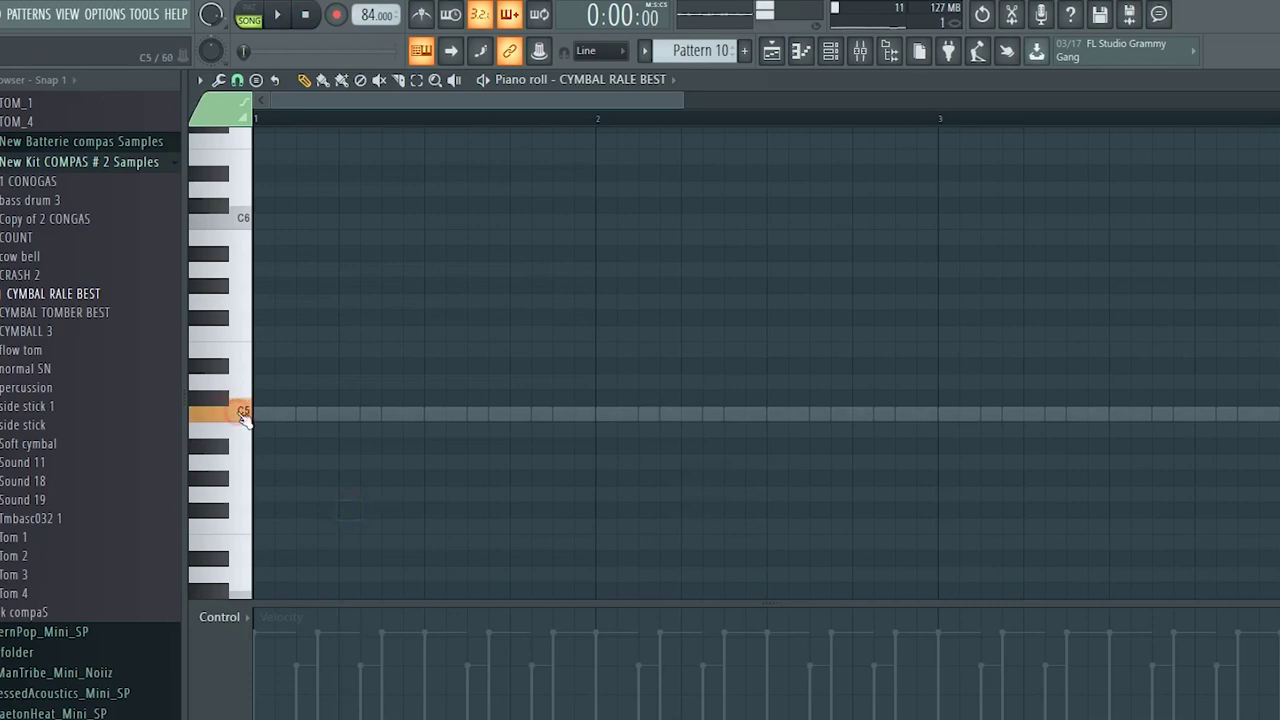
Play the song and place a one-step C5 cymbal note at step 15 of bar 2.
key("space")
left_click_drag(485, 99, 613, 105)
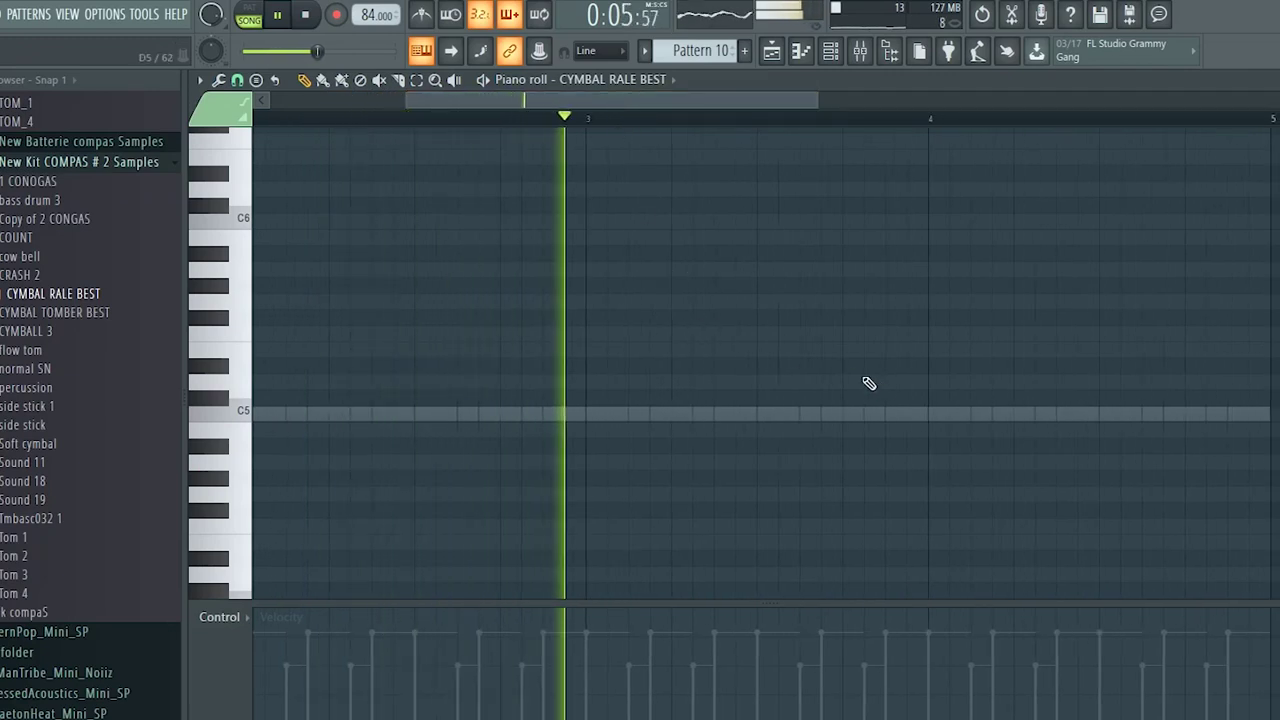
left_click_drag(717, 102, 640, 99)
key("space")
left_click(781, 414)
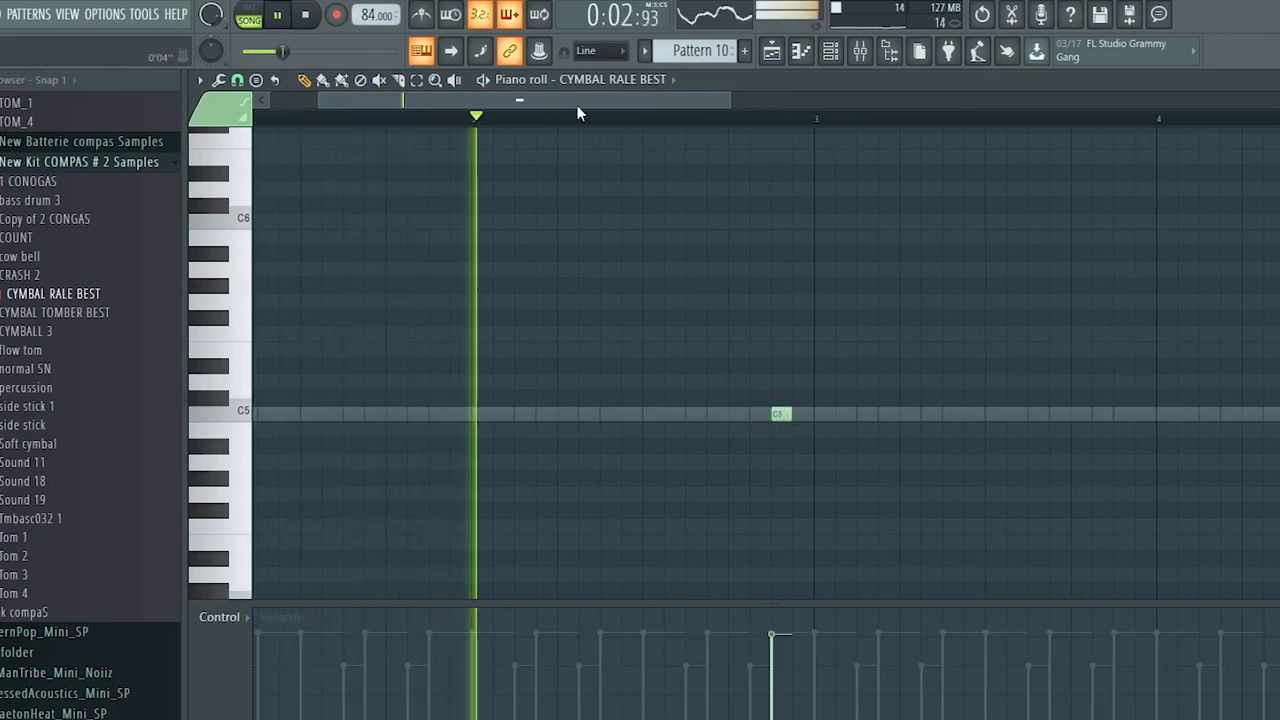
Add one-step C5 cymbal notes at steps 9 and 13 of bar 4.
left_click_drag(543, 96, 681, 96)
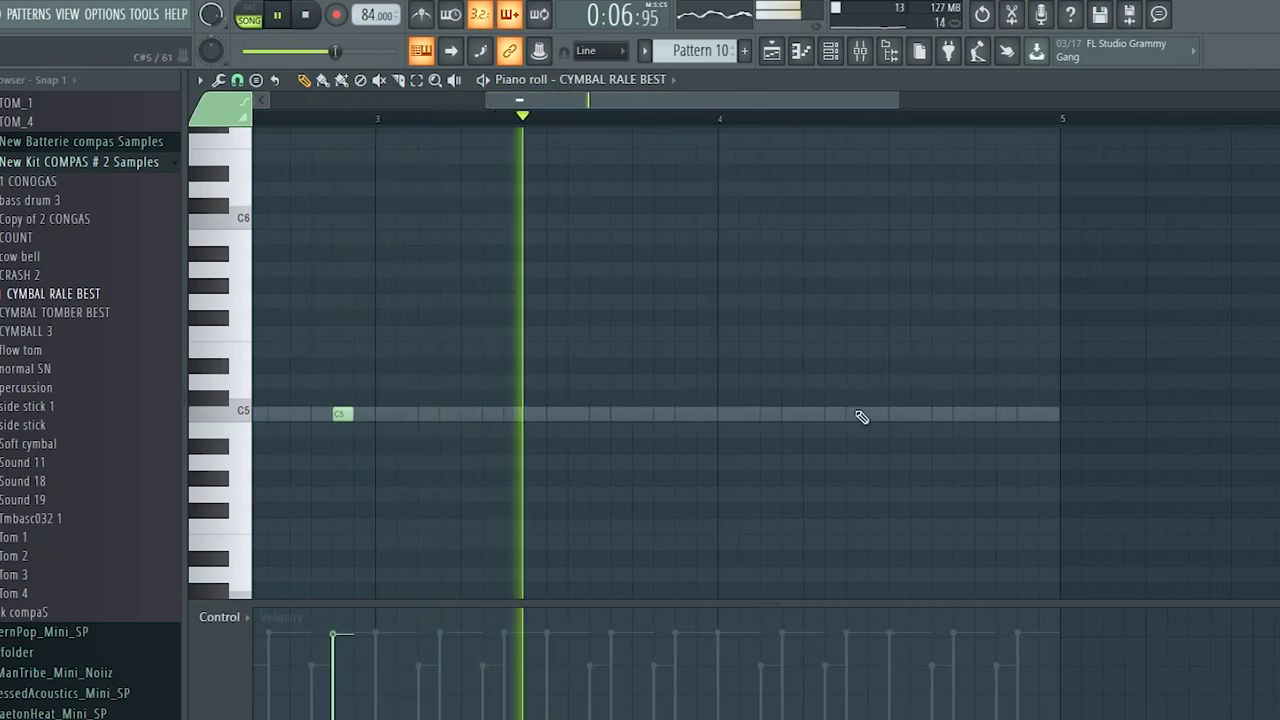
left_click(898, 414)
left_click(981, 414)
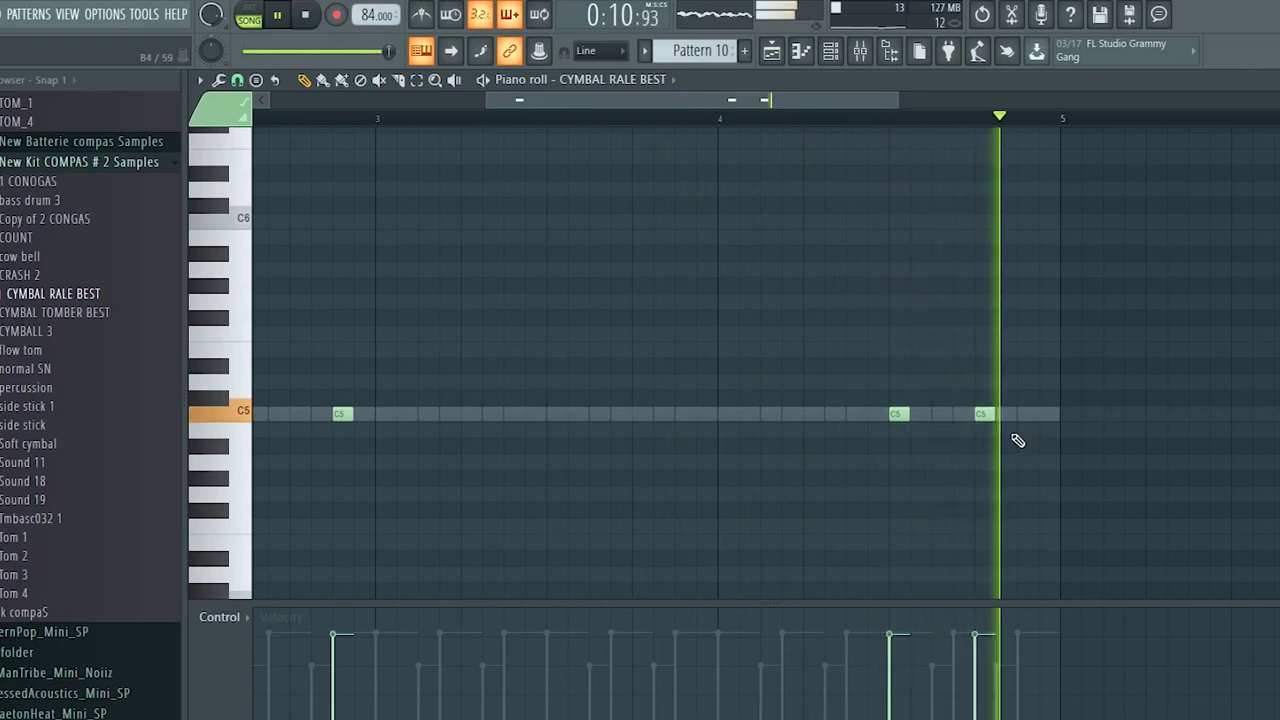
Listen to the full arrangement with the new cymbal notes, bring up the channel rack and stop playback.
left_click(775, 55)
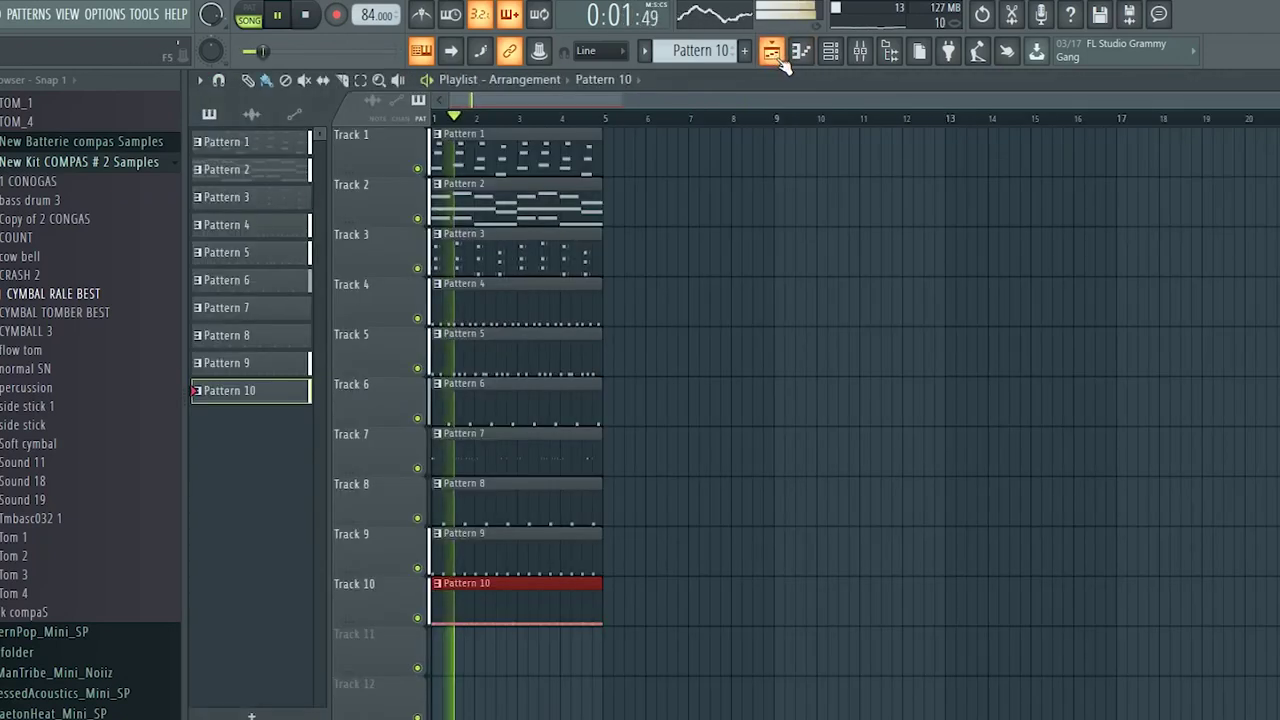
left_click(831, 55)
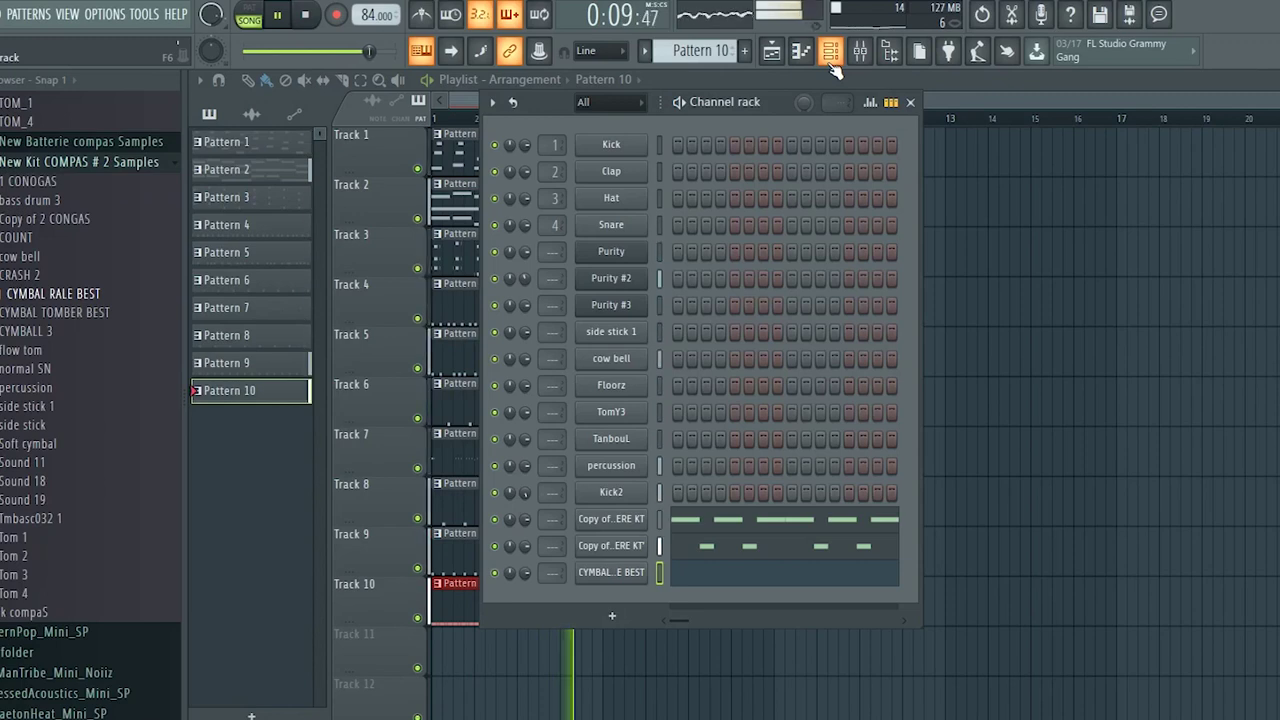
key("space")
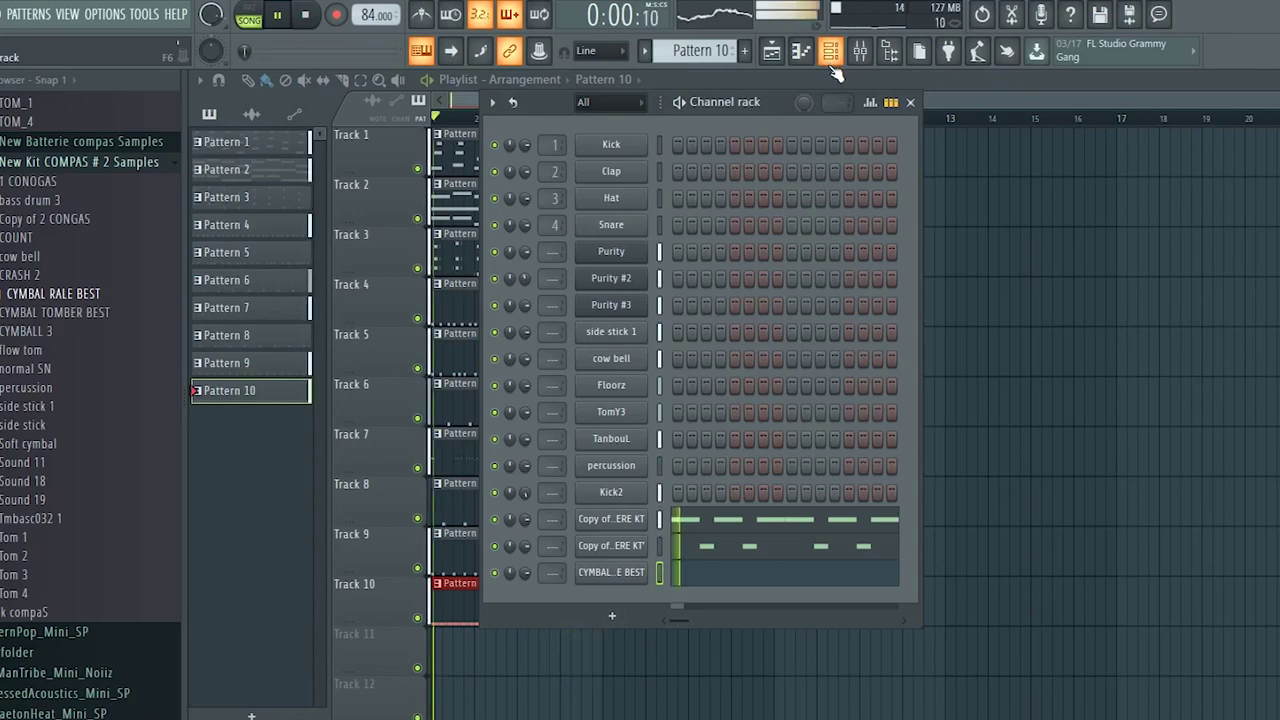
Add another Purity channel and load its Simple Tri preset from the Bass Synth category.
left_click(612, 616)
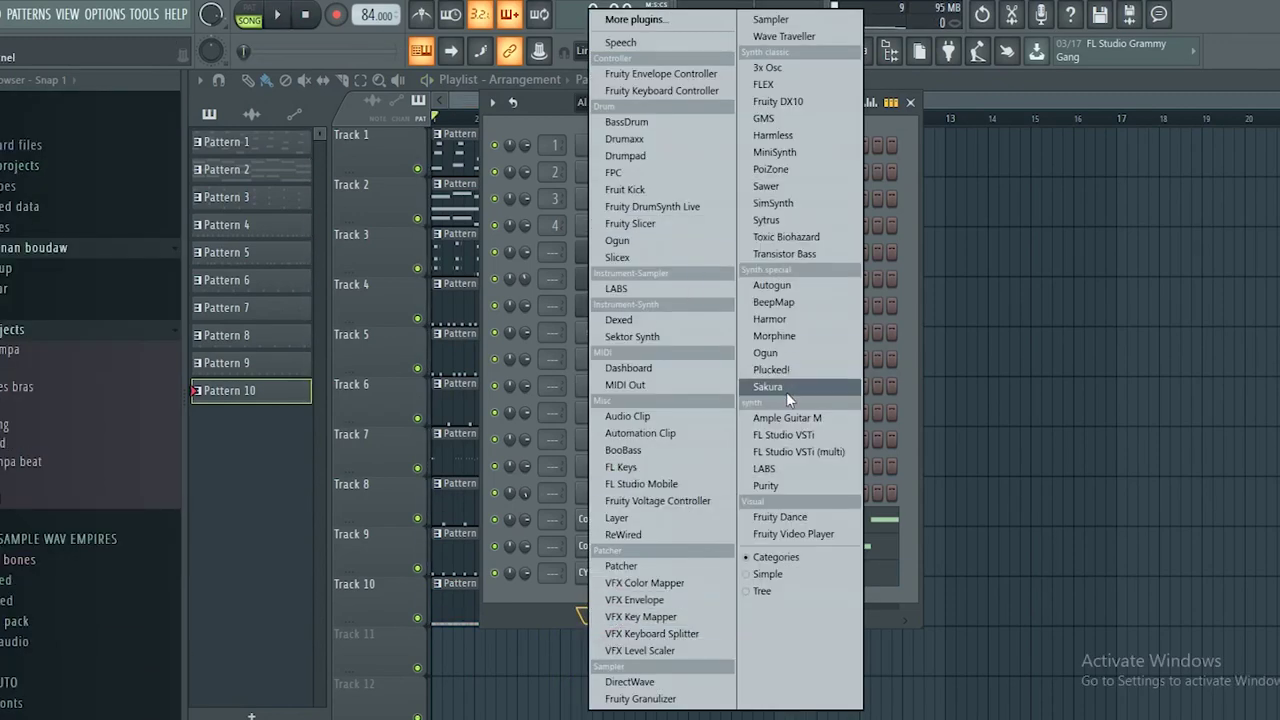
left_click(775, 484)
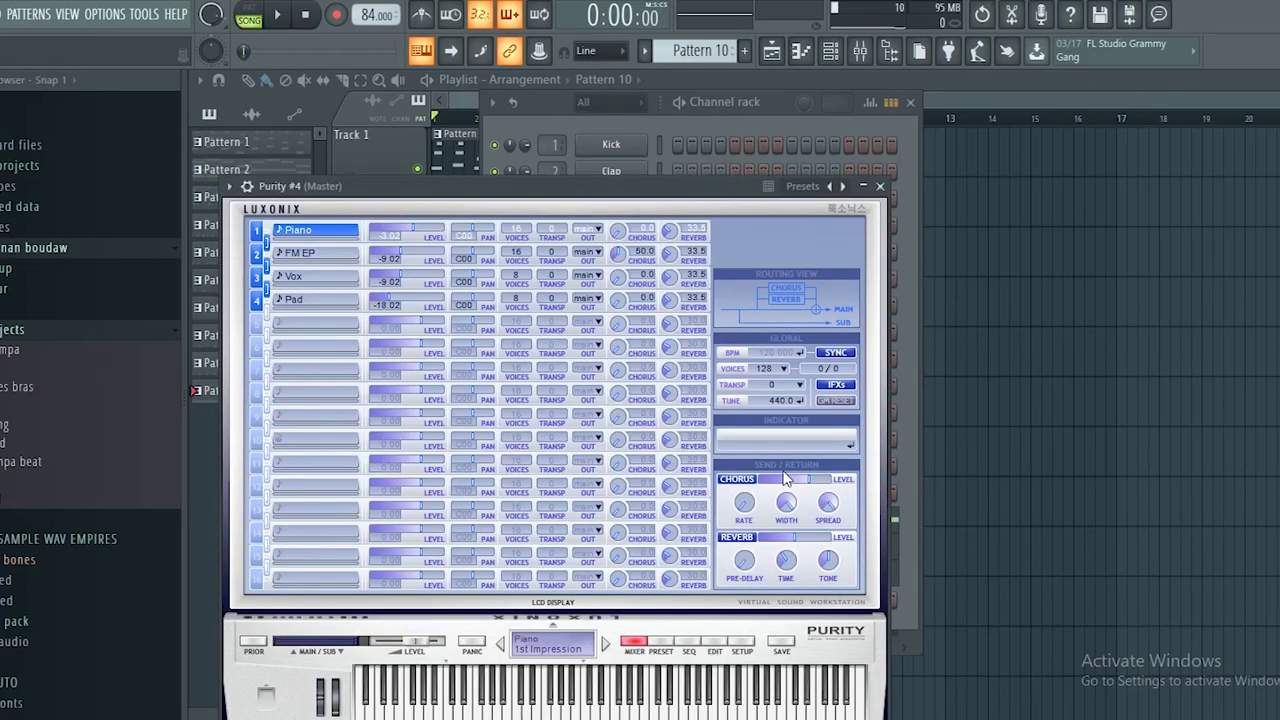
left_click(659, 641)
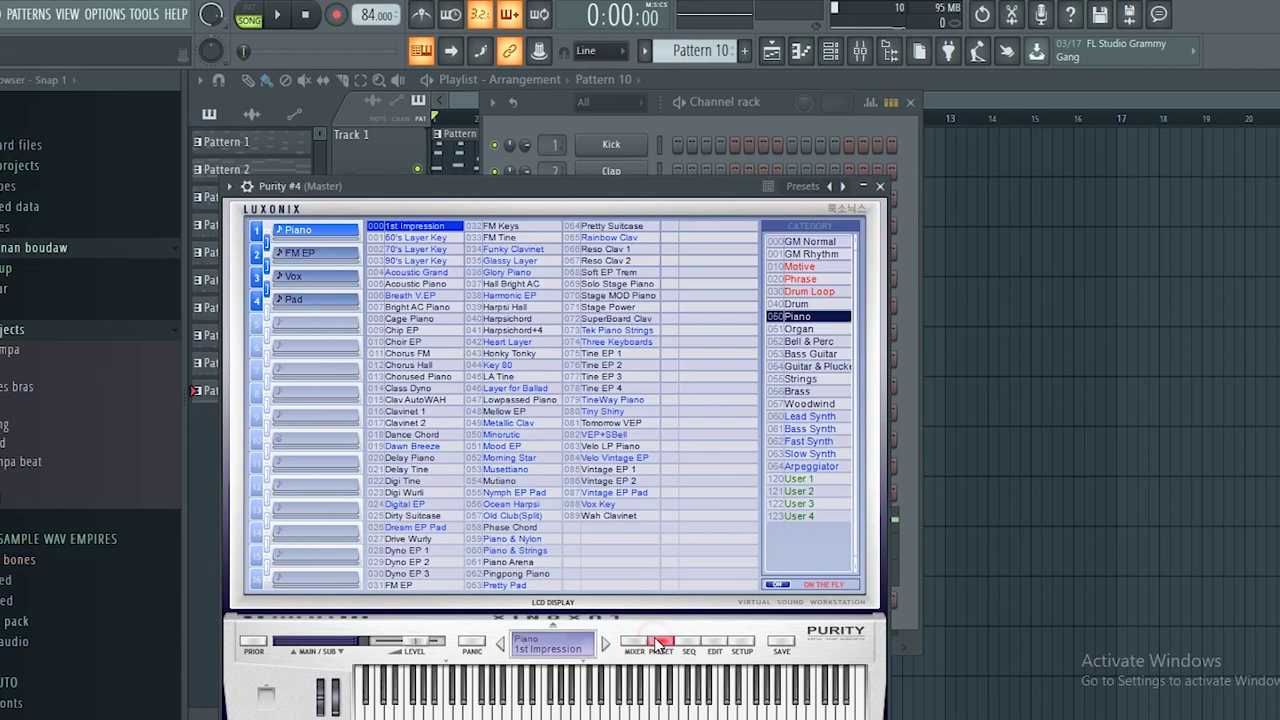
left_click(813, 429)
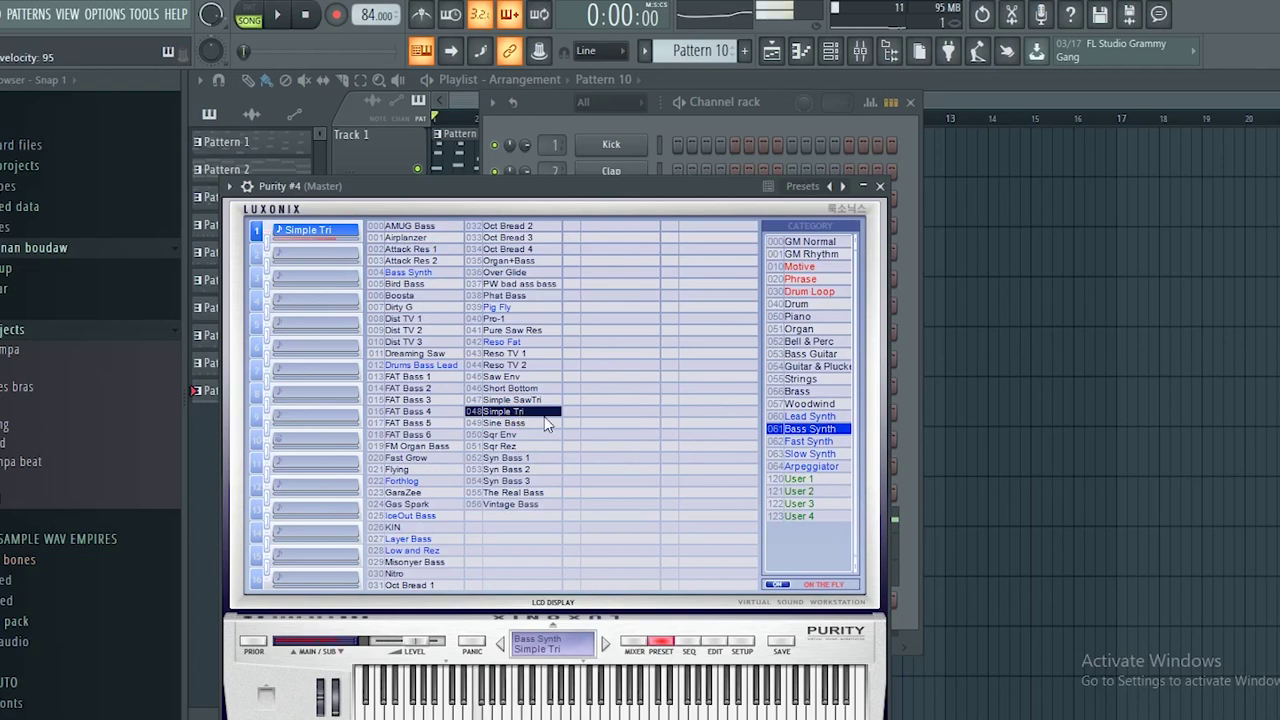
left_click(881, 187)
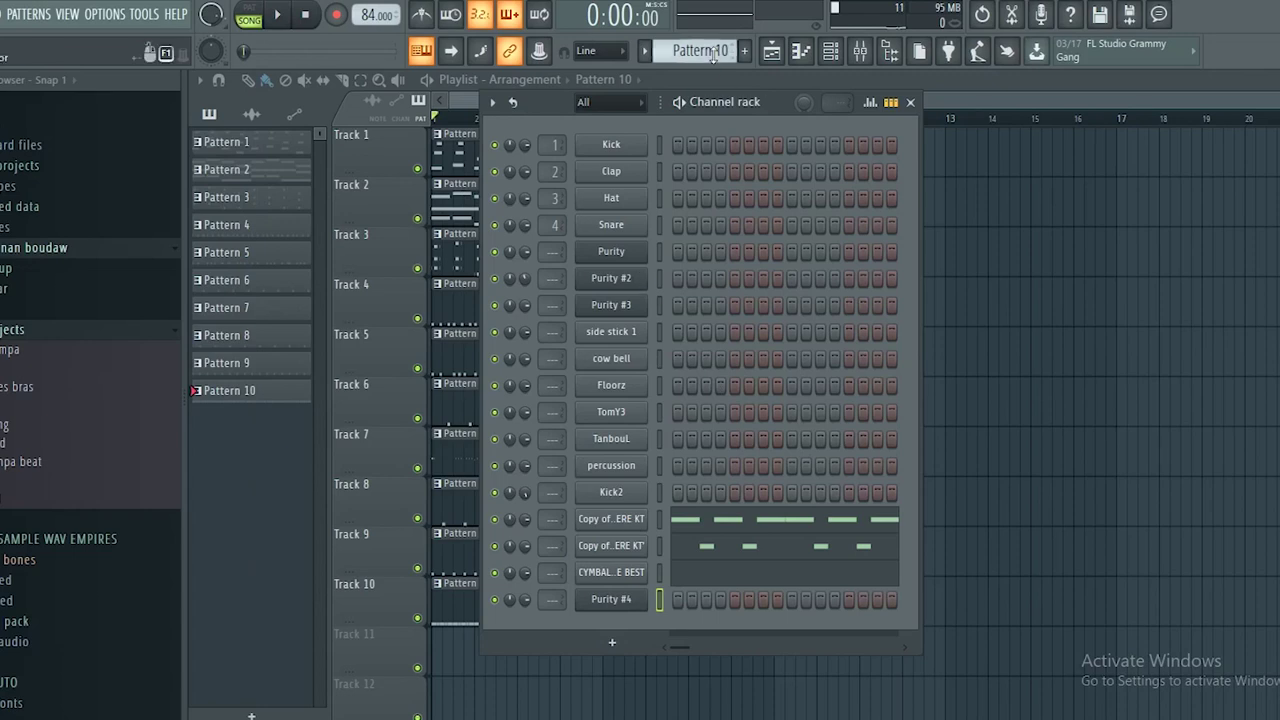
Place the new Pattern 11 on Track 11 and open the Purity #4 piano roll for it.
scroll(713, 55, "up", 1)
left_click(455, 645)
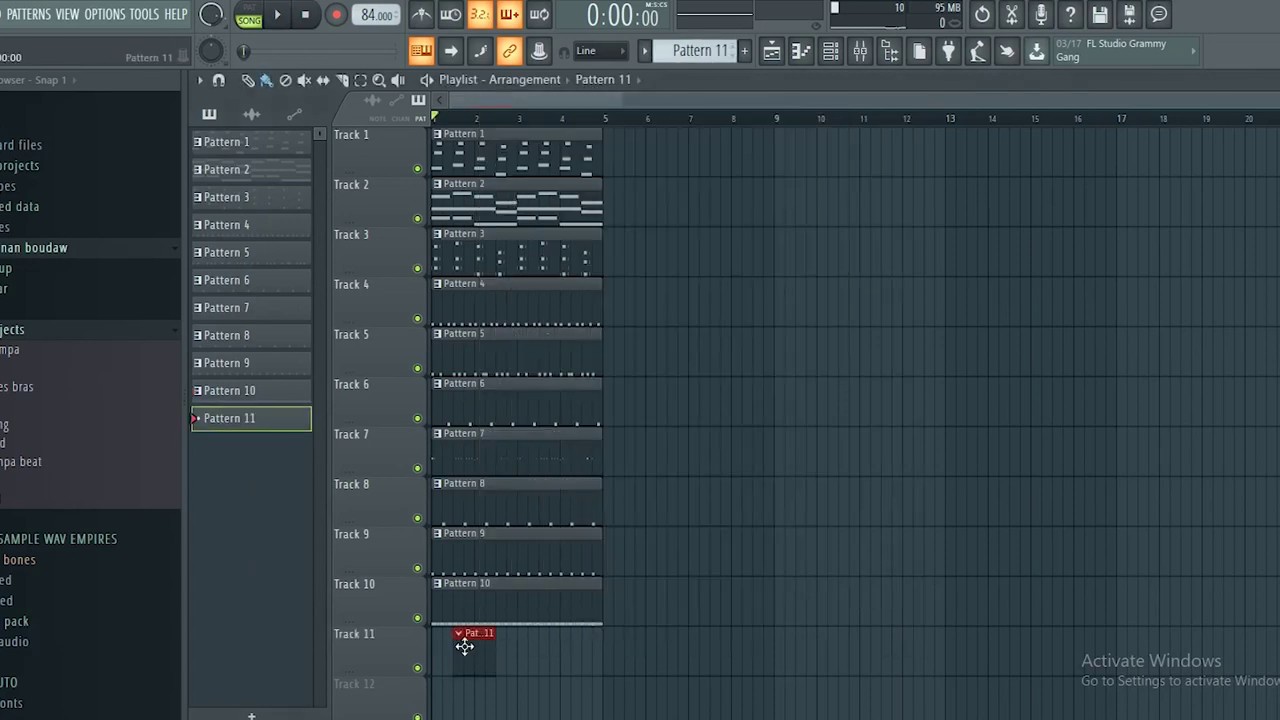
left_click(831, 53)
right_click(614, 605)
left_click(704, 514)
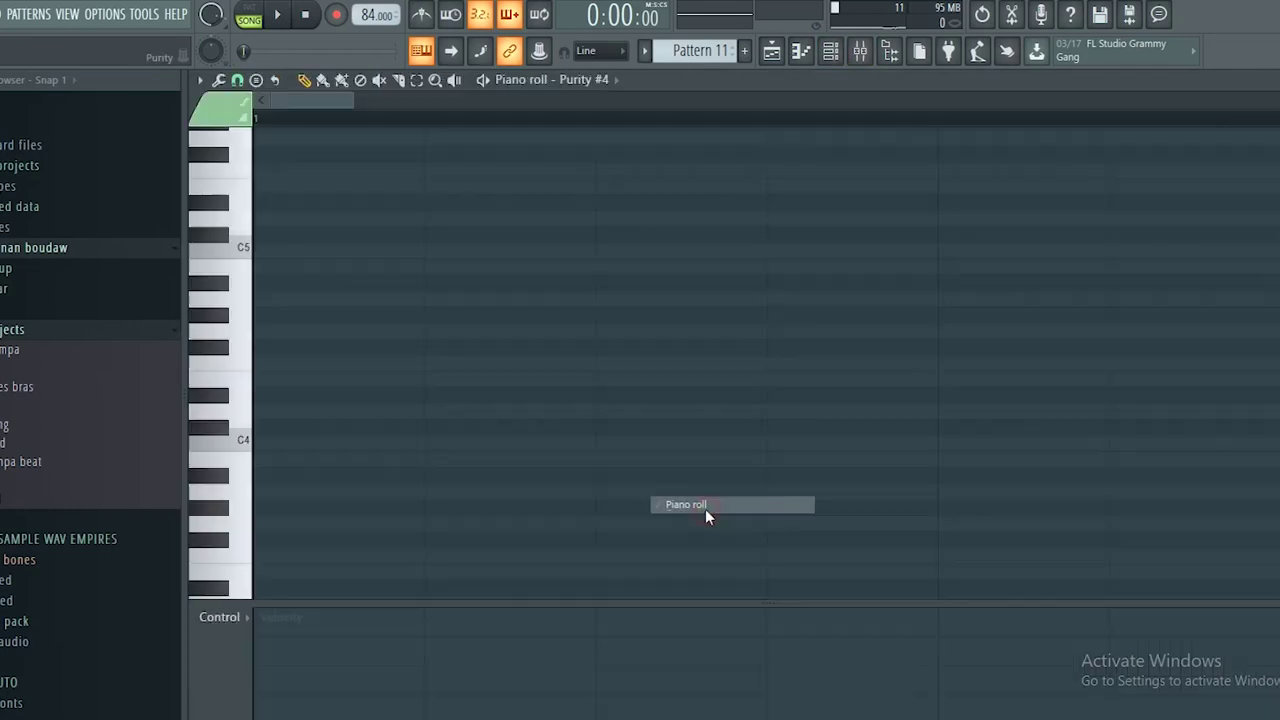
Record a four-bar bass line for Purity #4 as notes and automation, ranging from A#3 to G#4, and play it back.
left_click(336, 16)
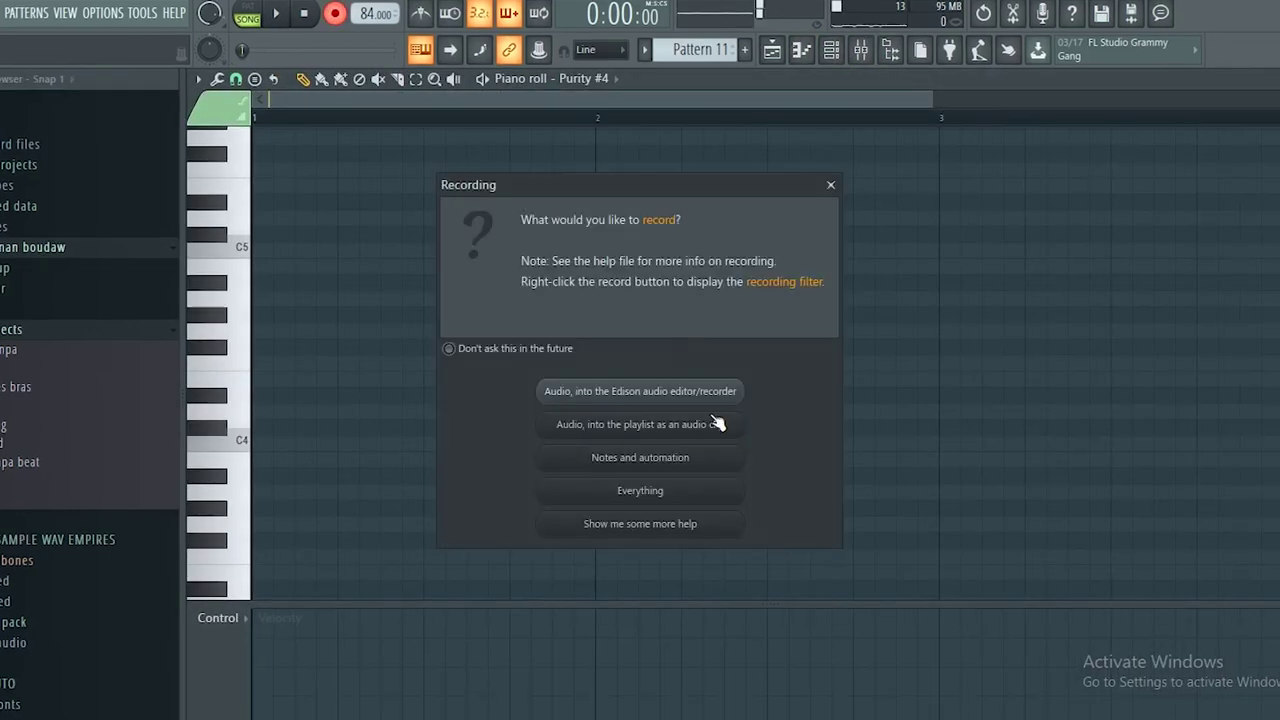
left_click(674, 465)
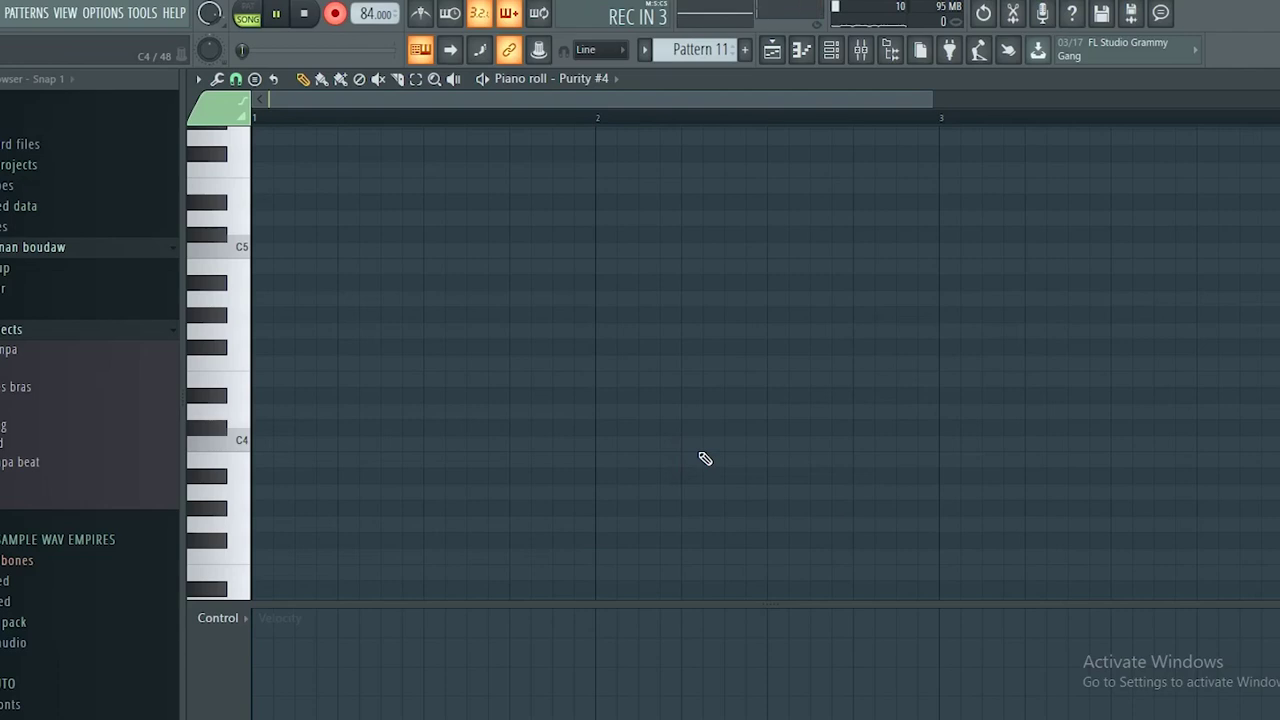
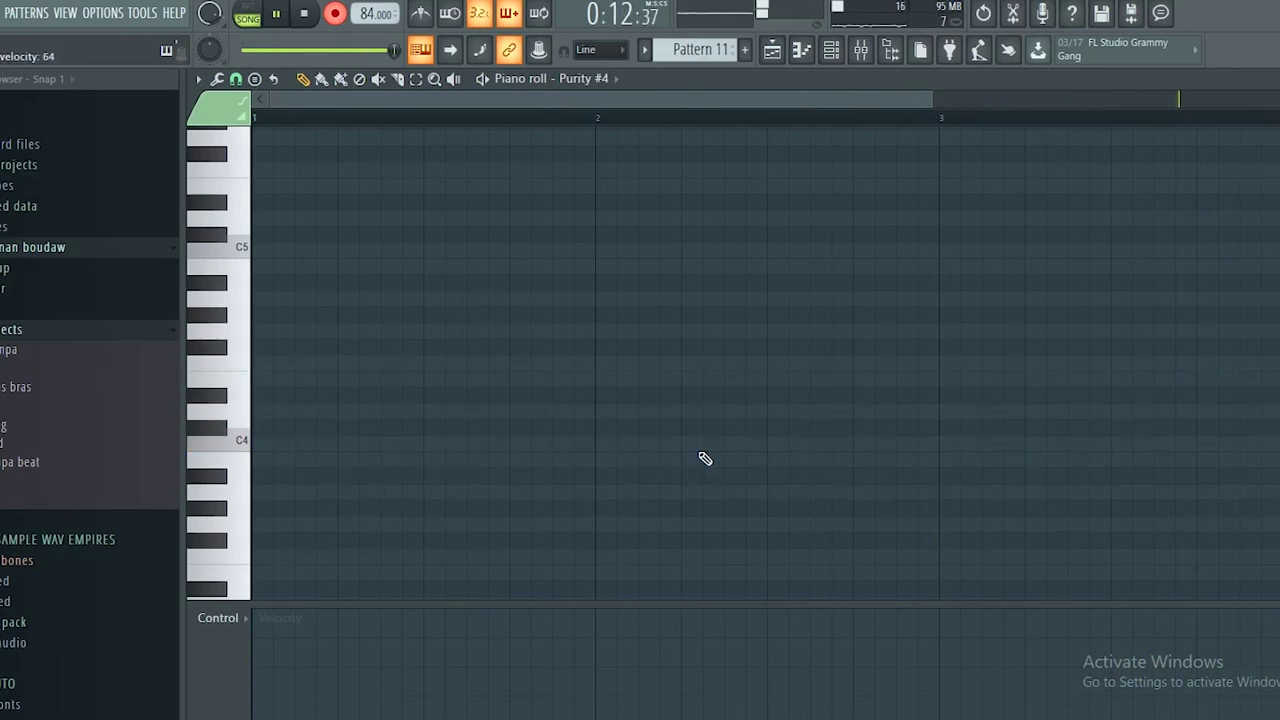
key("space")
left_click_drag(520, 106, 490, 92)
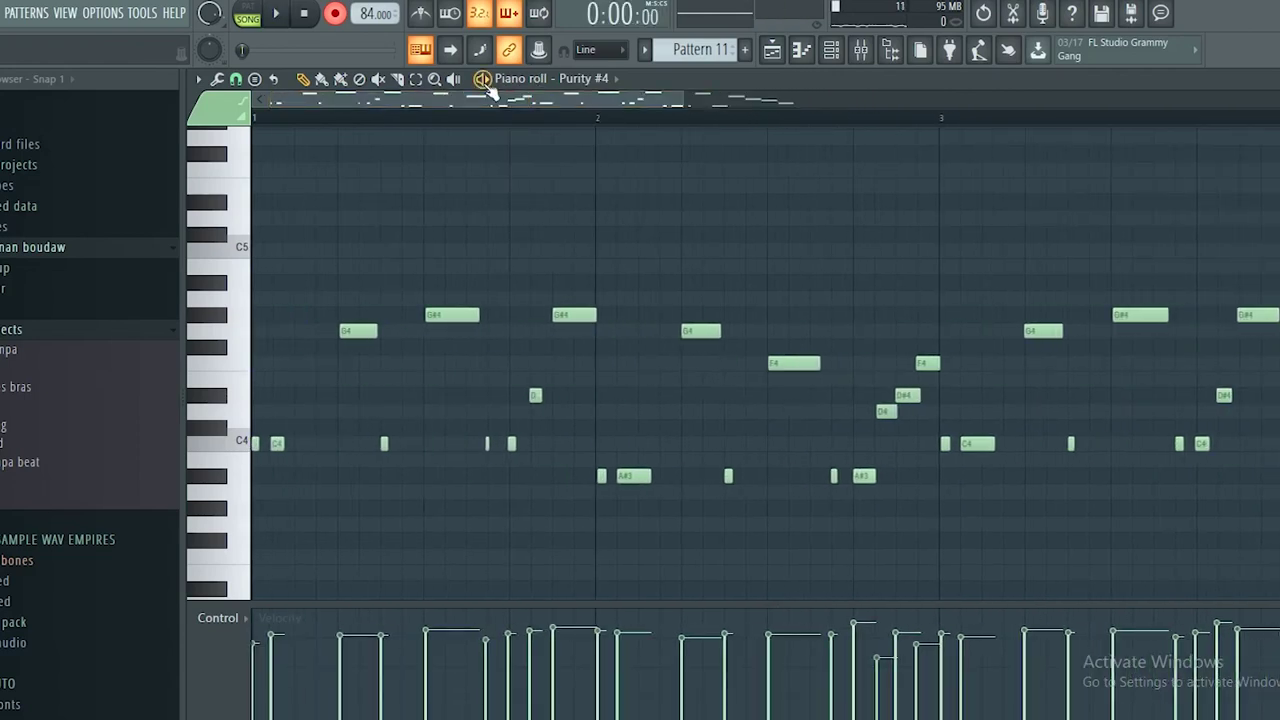
key("space")
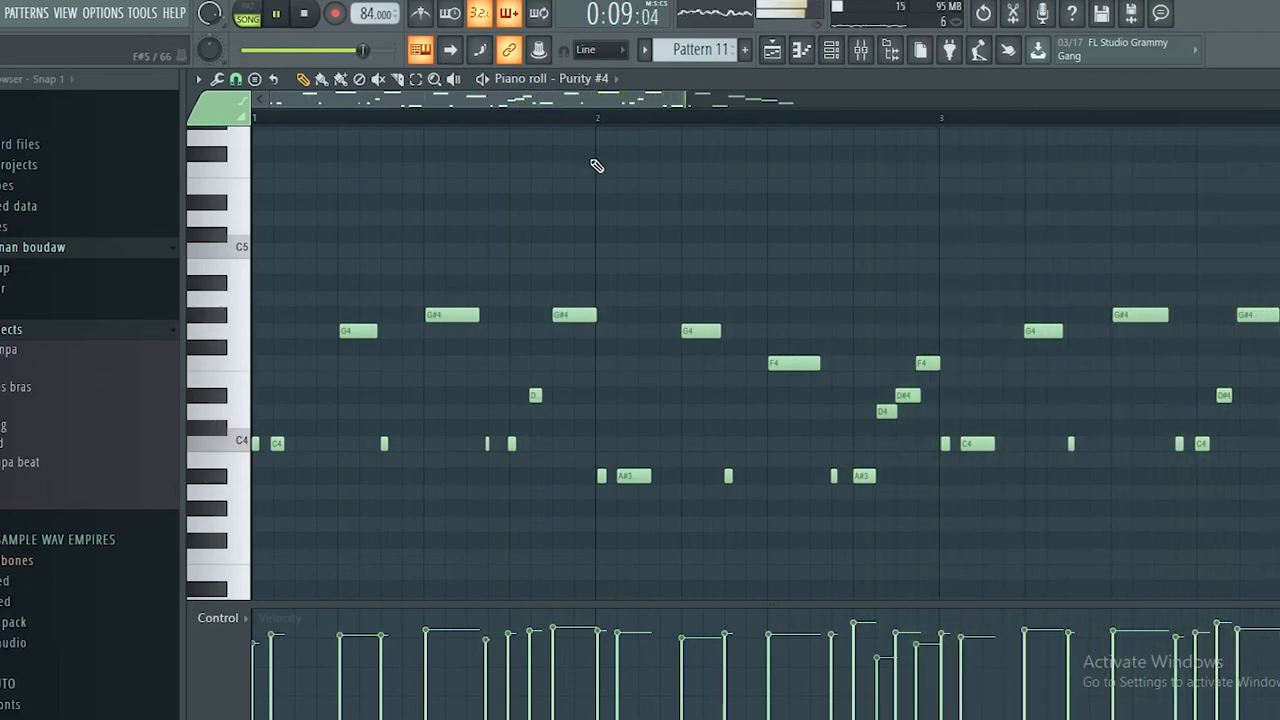
key("space")
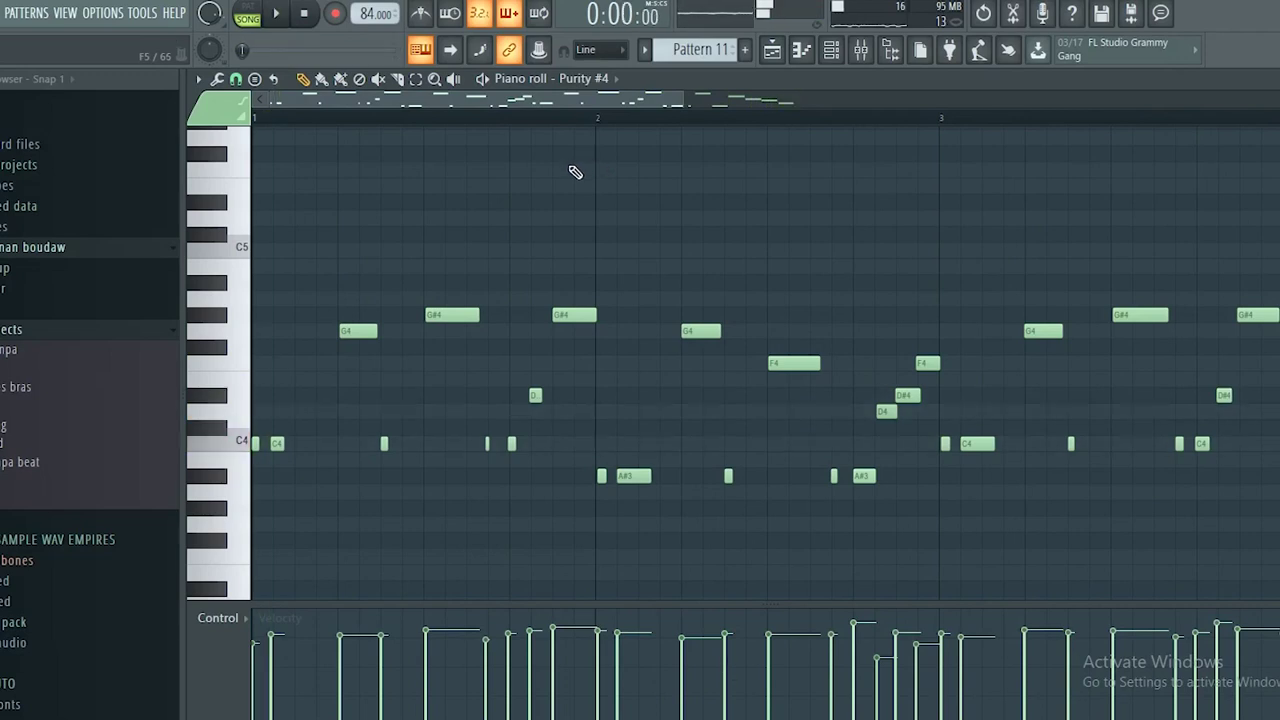
Quantize the start and end times of all recorded bass notes with the Default template and play the result.
key("ctrl+a")
left_click(229, 77)
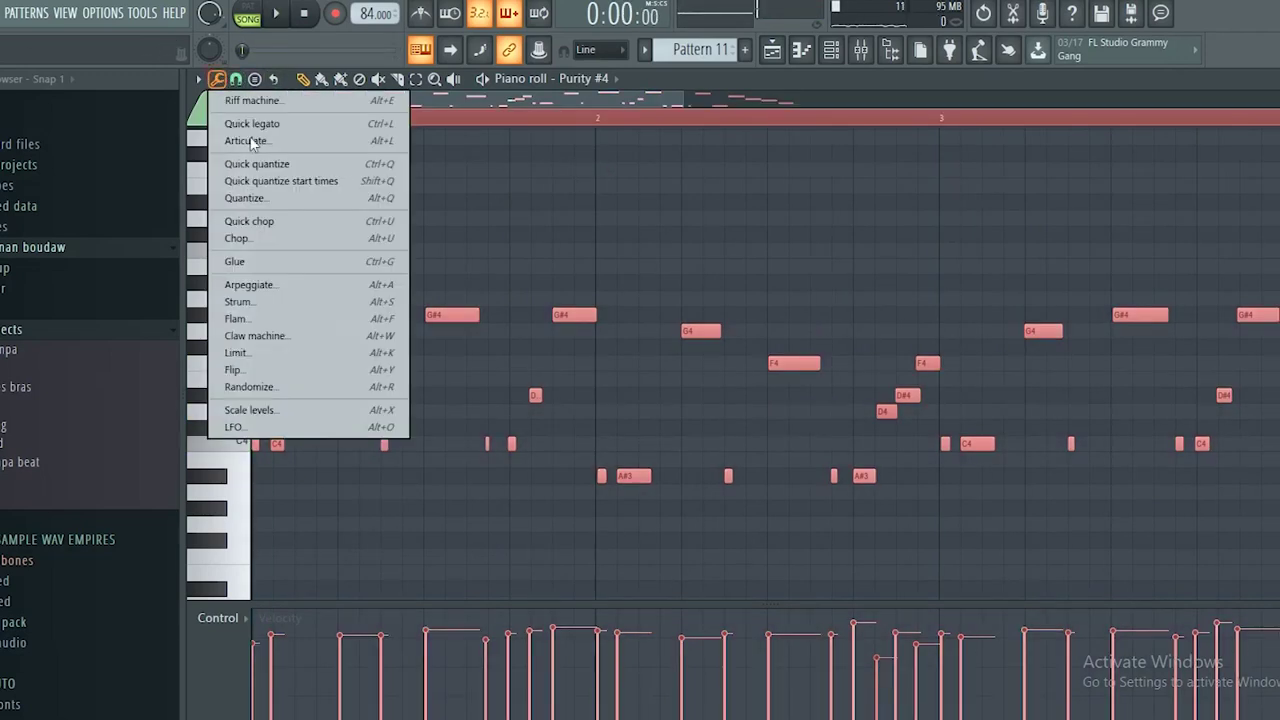
left_click(266, 193)
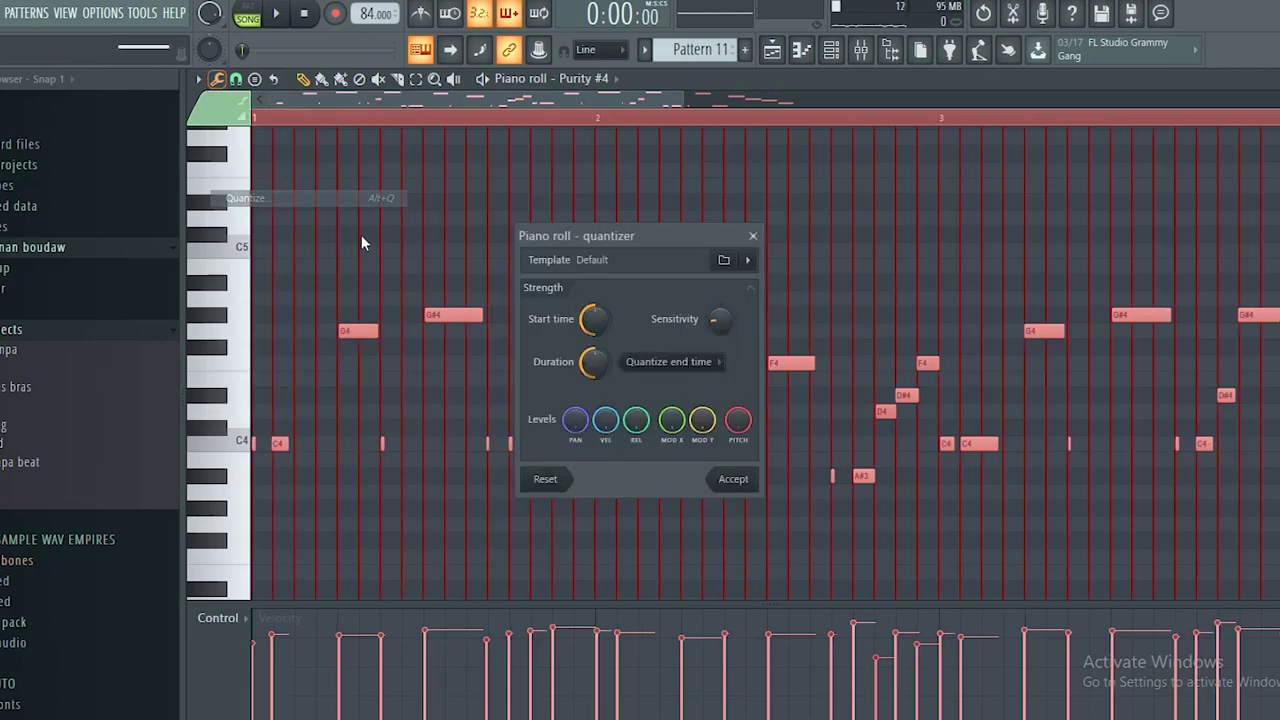
left_click(733, 479)
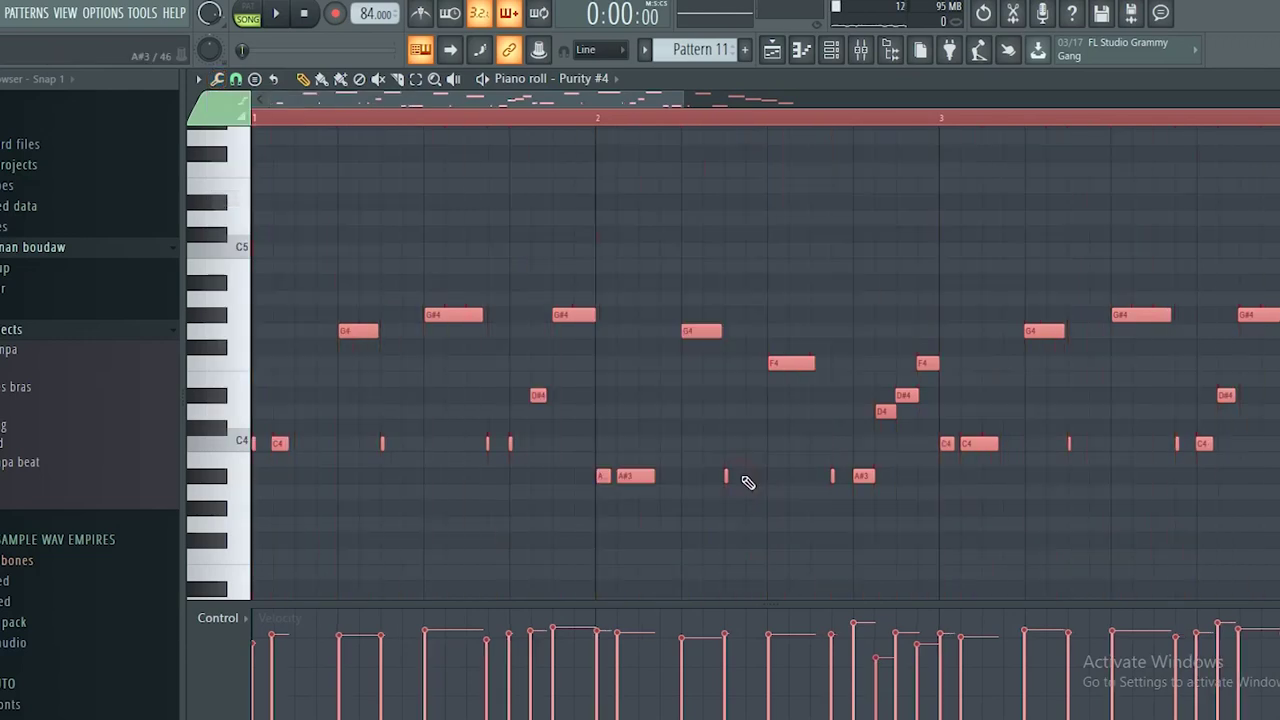
left_click(601, 263)
key("space")
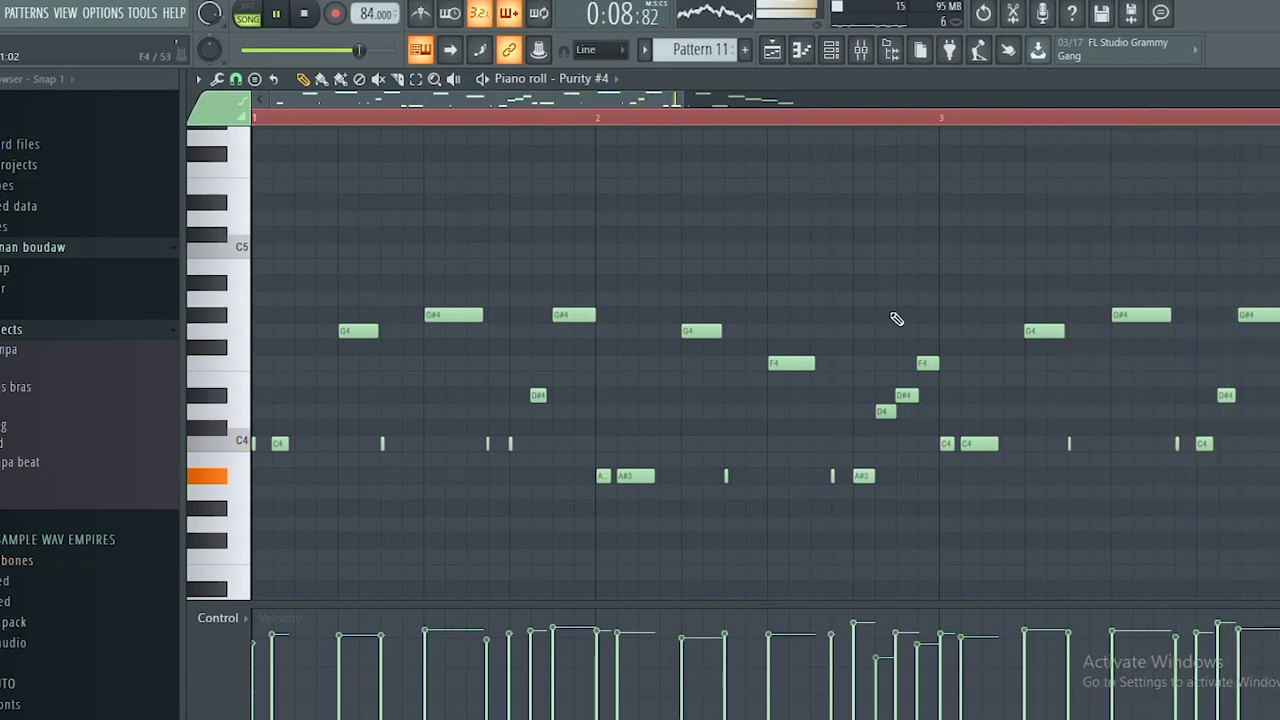
left_click_drag(580, 99, 722, 98)
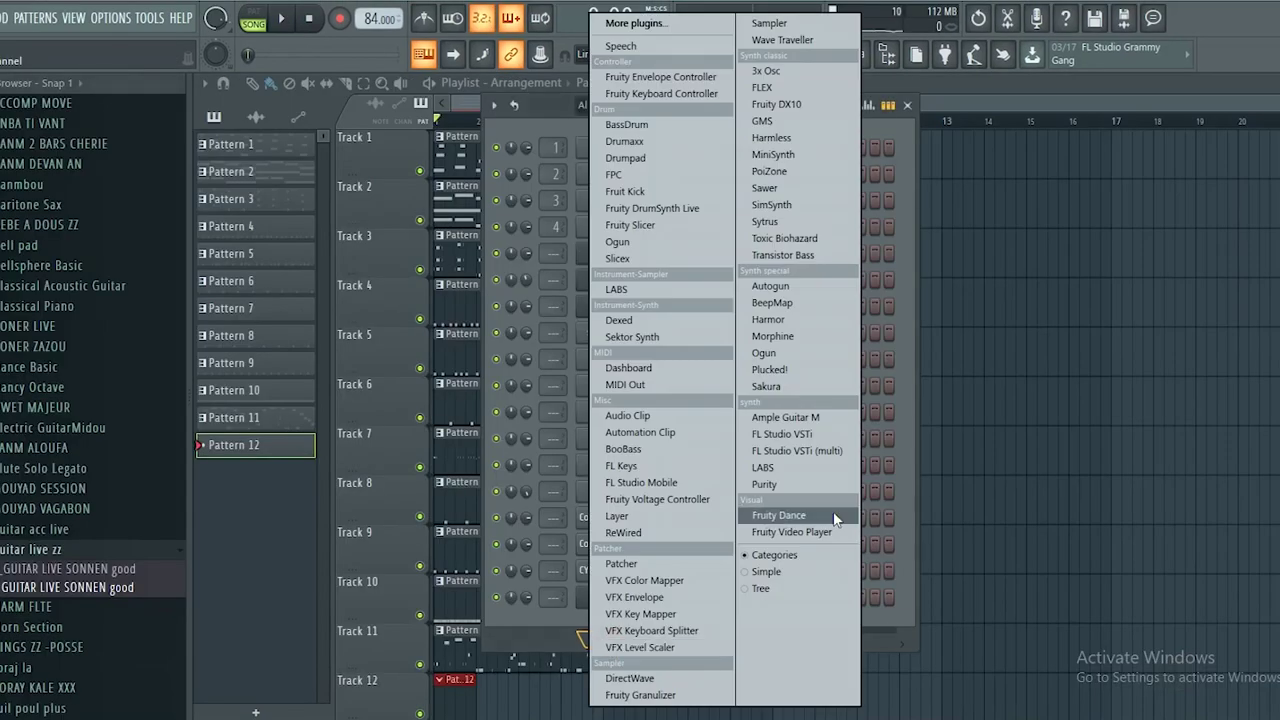
Add a DirectWave channel and load the GUITAR LIVE SONNEN good sample into it.
left_click_drag(630, 678, 670, 654)
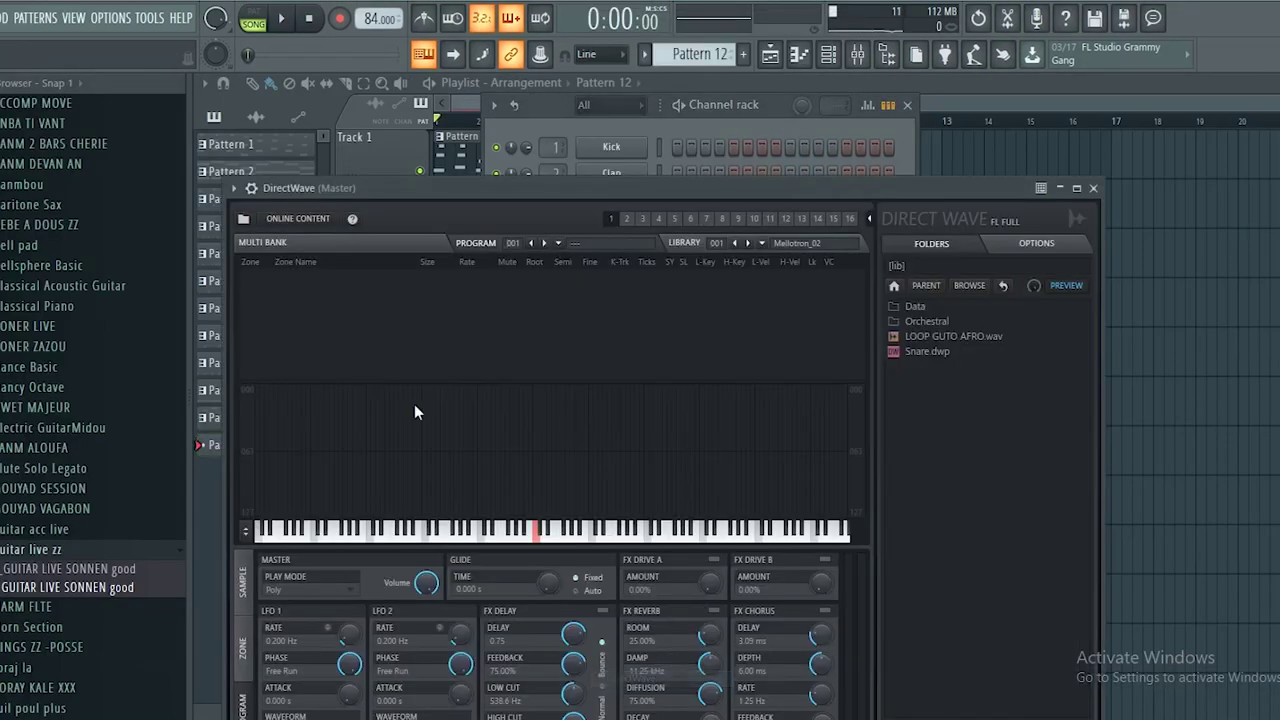
left_click_drag(85, 578, 84, 592)
left_click_drag(160, 564, 550, 346)
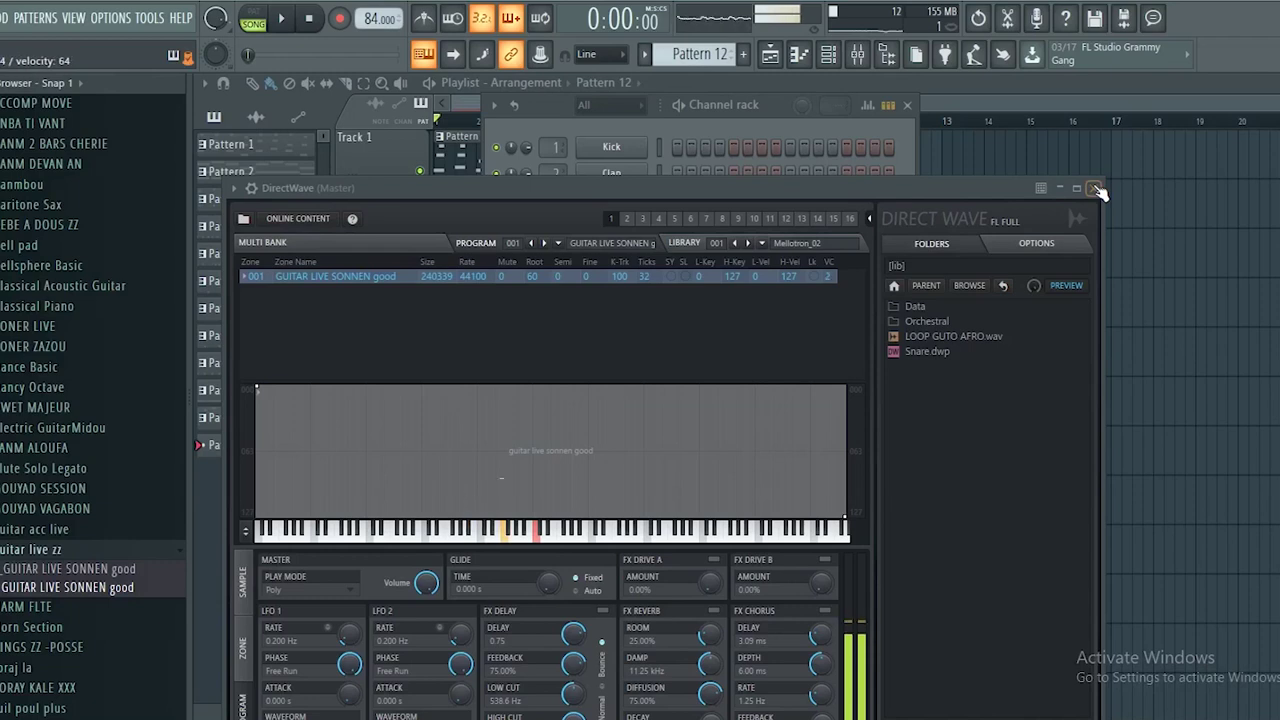
left_click(1096, 188)
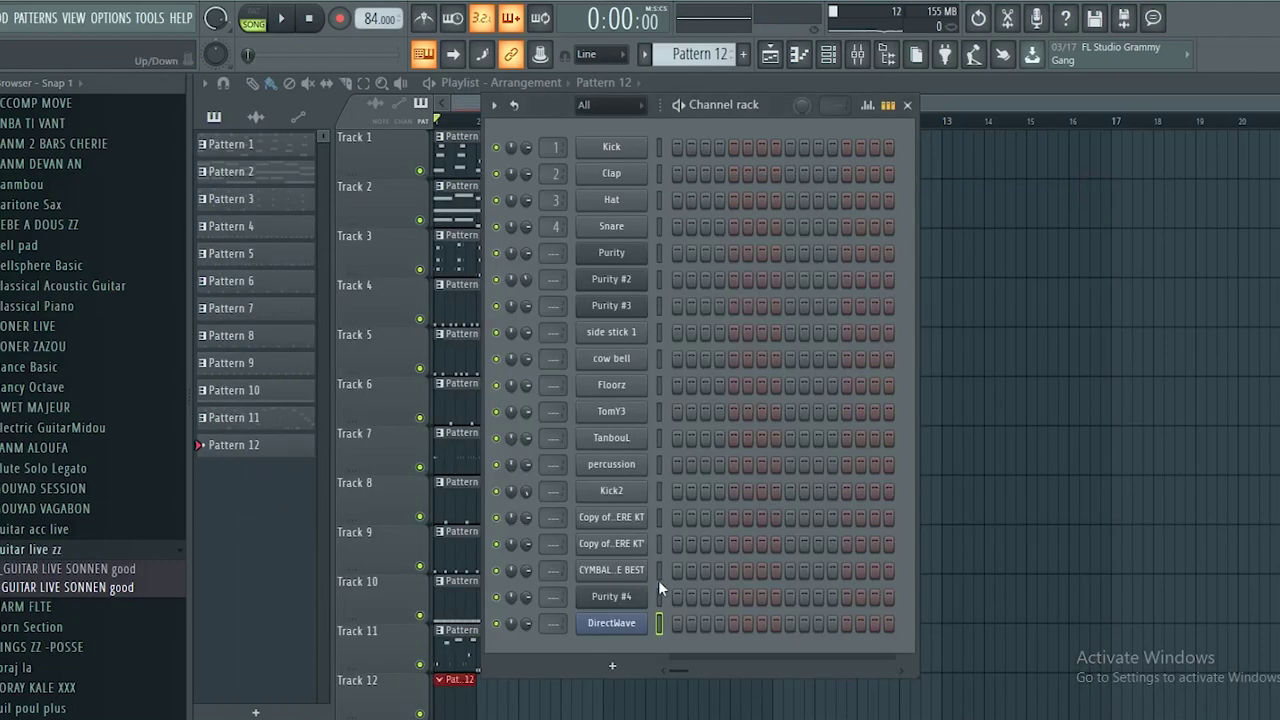
Open the DirectWave piano roll in Pattern 12 and play the song briefly to rehearse the guitar part.
right_click(615, 630)
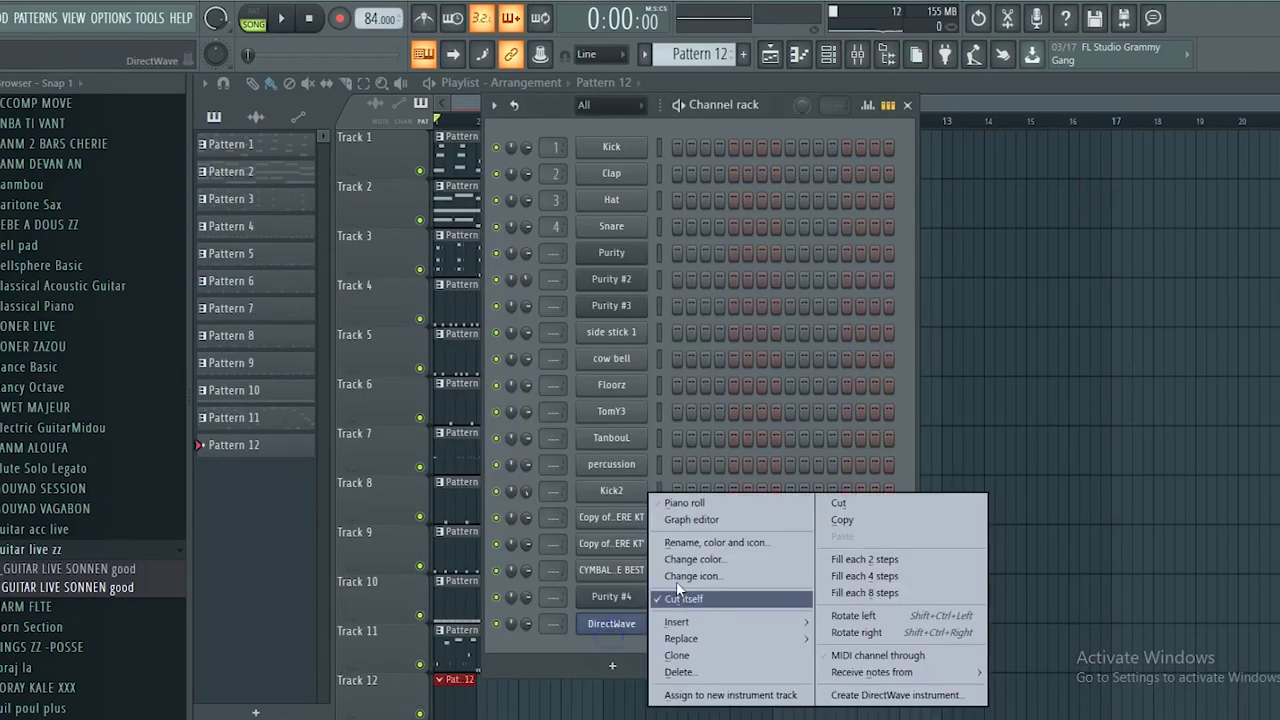
left_click(704, 502)
key("space")
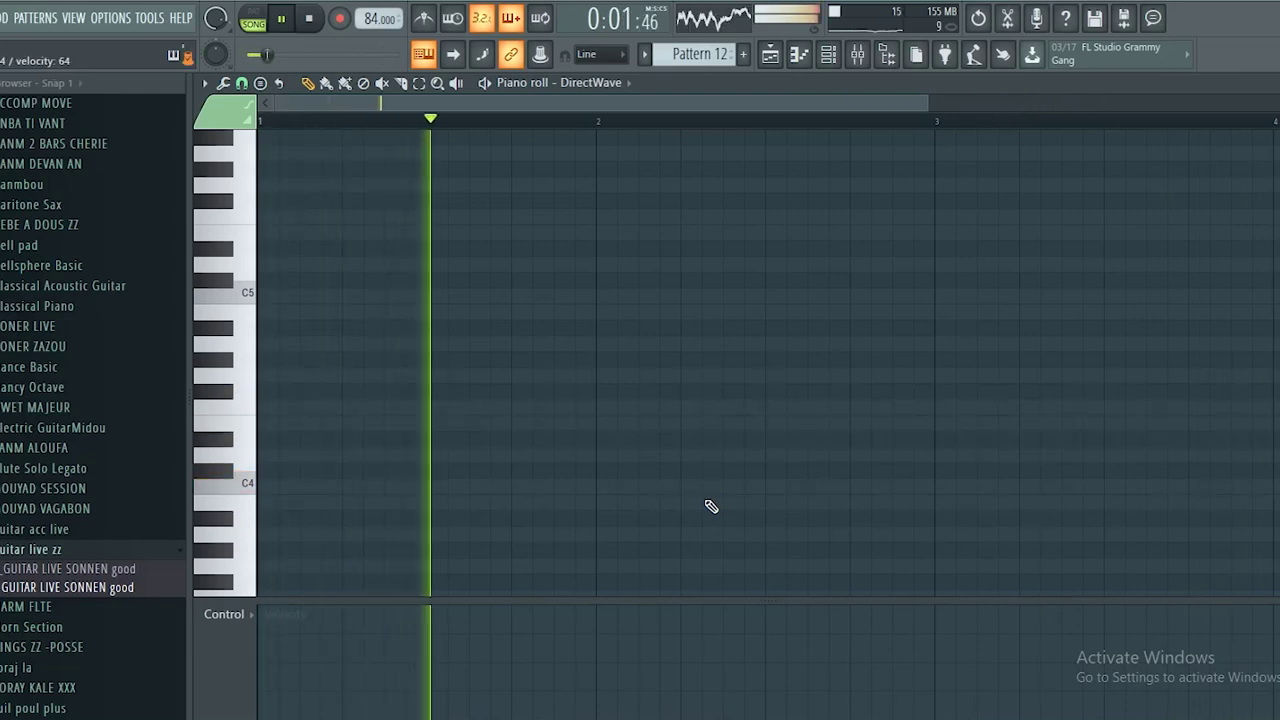
key("space")
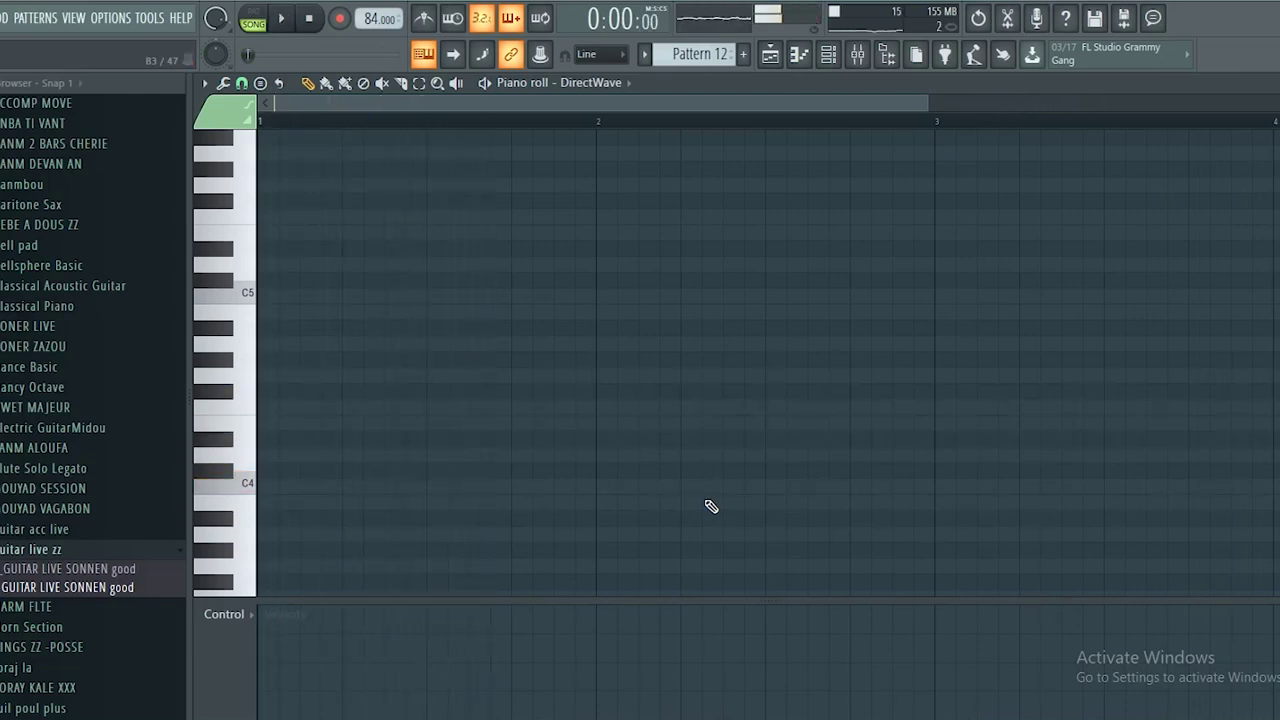
Record a four-bar guitar part for DirectWave as notes and automation, ranging from G#3 to F4.
left_click(340, 19)
left_click(607, 459)
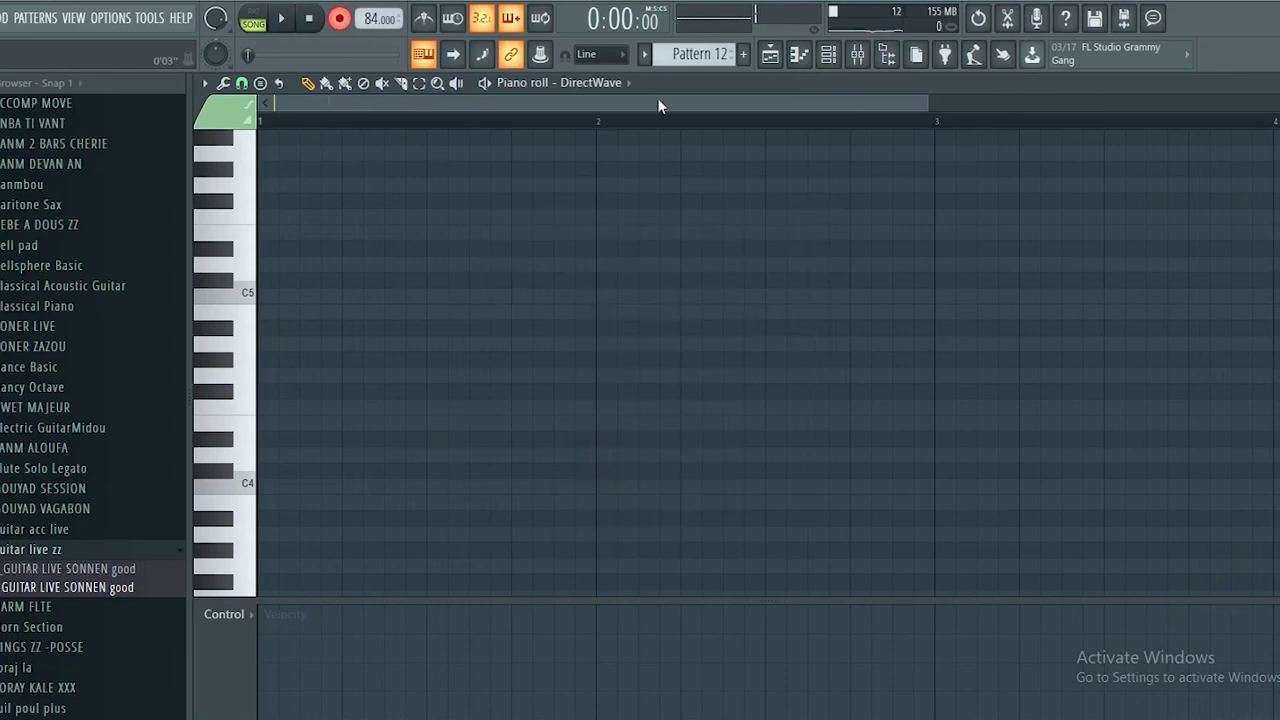
key("space")
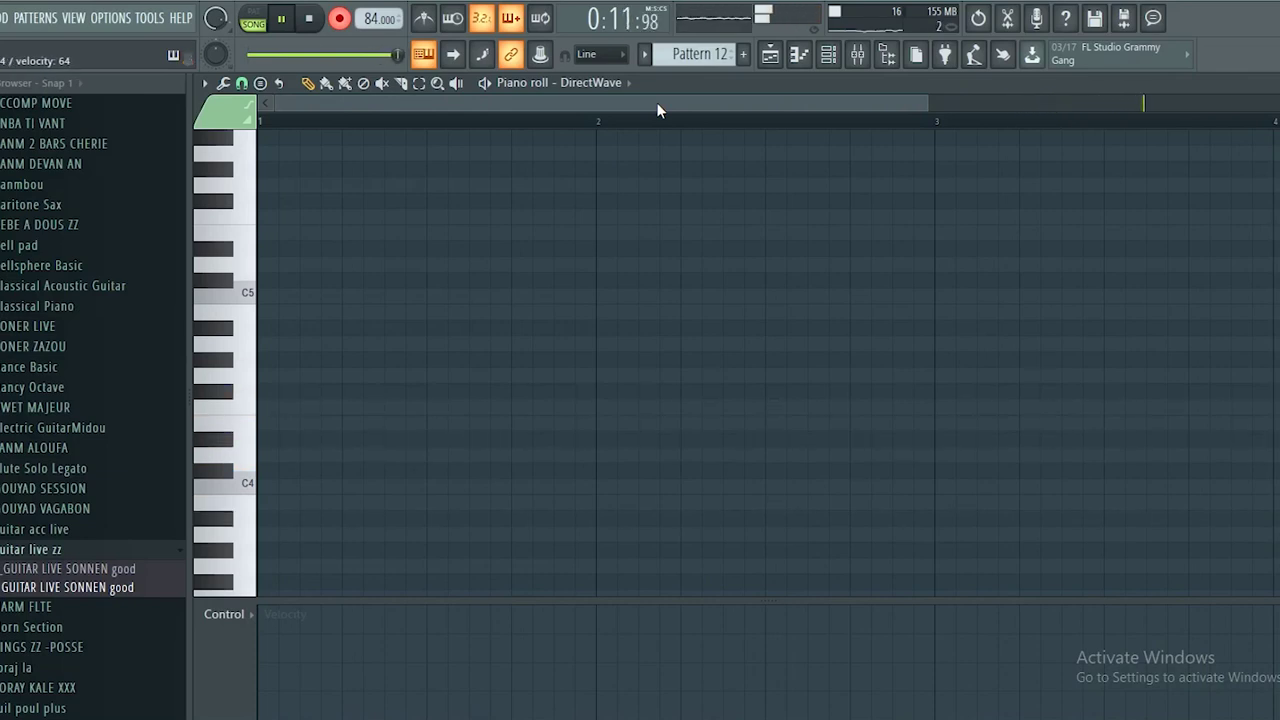
key("space")
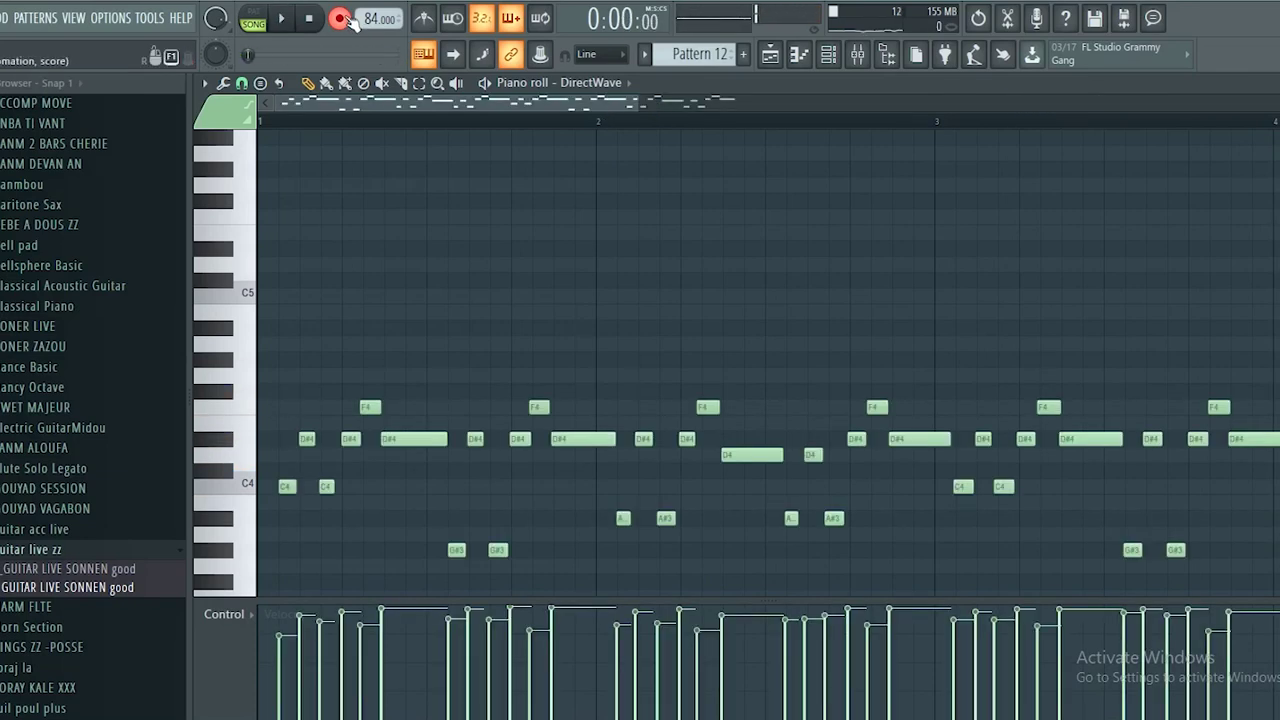
Delete the stray note at the start of bar 5 on the D#4 row.
left_click_drag(511, 108, 673, 108)
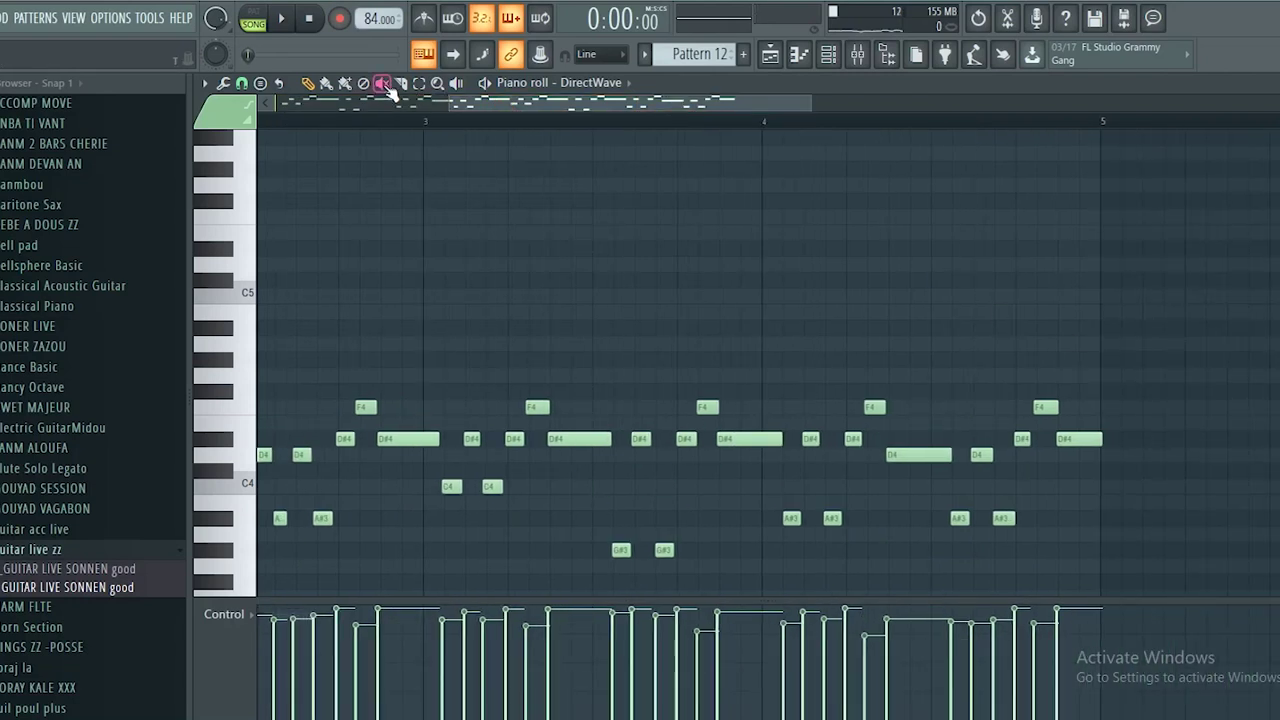
right_click(1101, 436)
left_click_drag(704, 105, 500, 104)
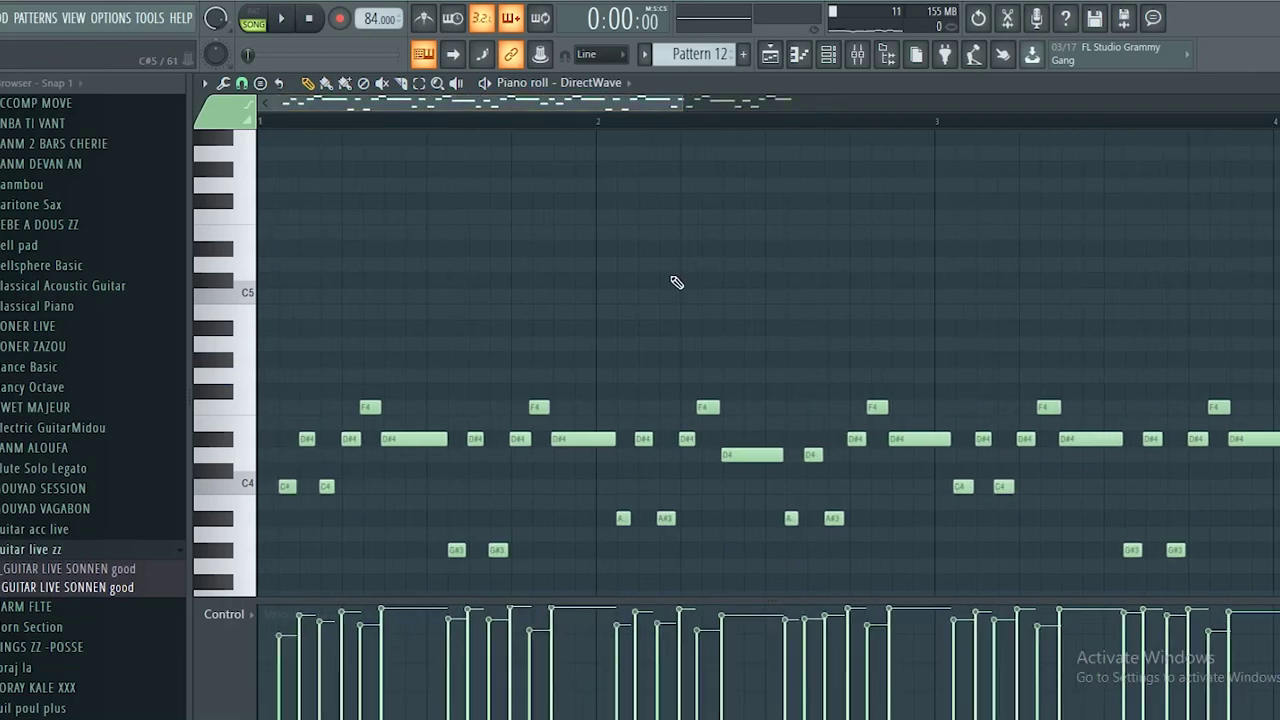
Quantize the start and end times of all DirectWave guitar notes with the Default template and play the part back.
key("ctrl+a")
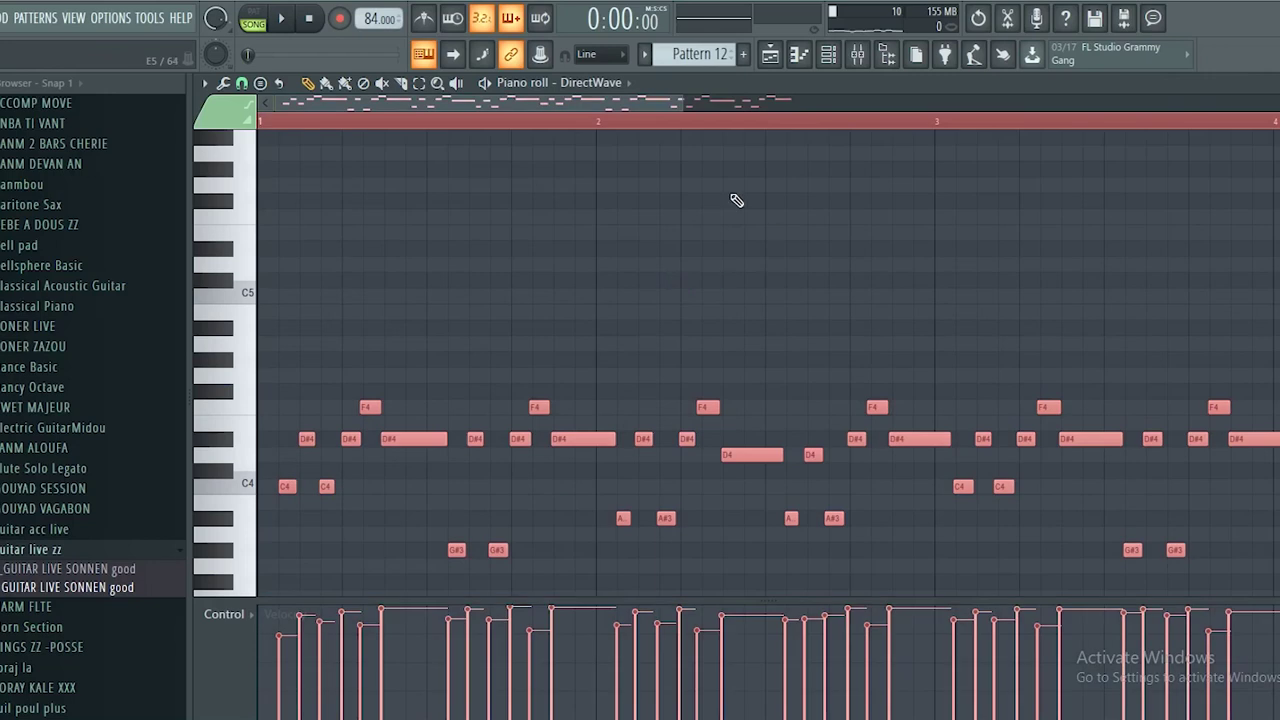
left_click(223, 83)
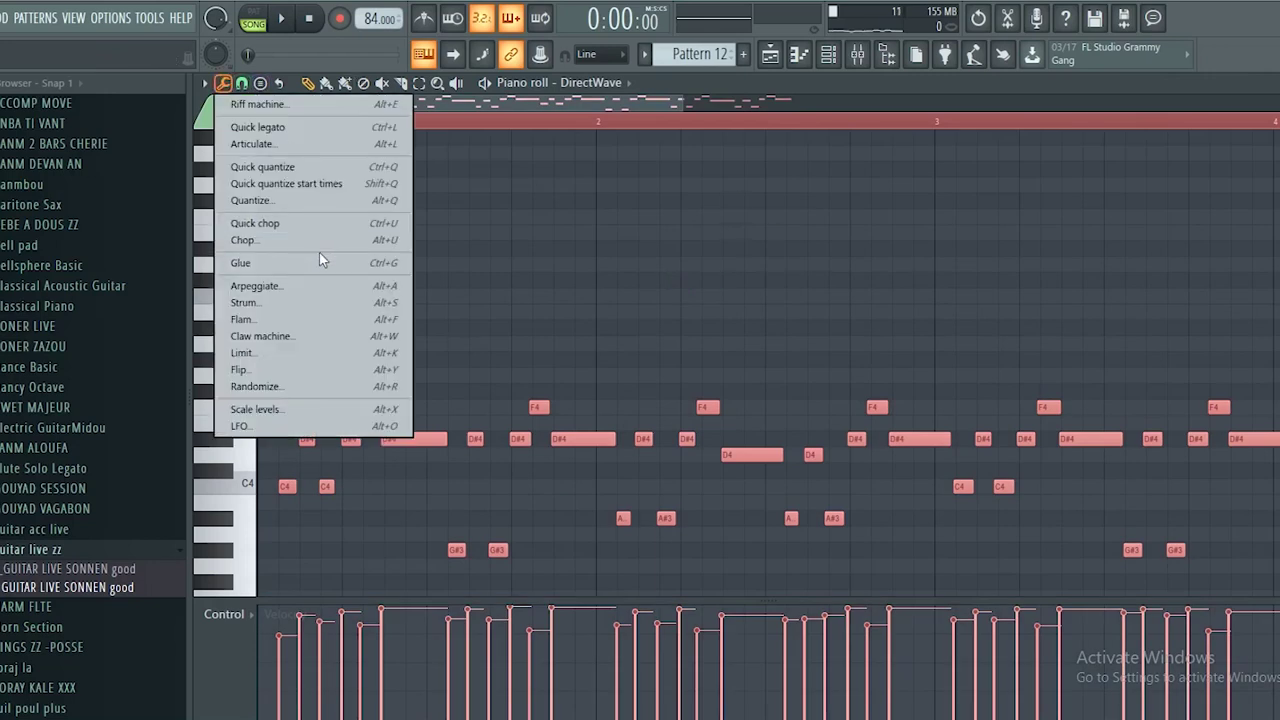
left_click(313, 201)
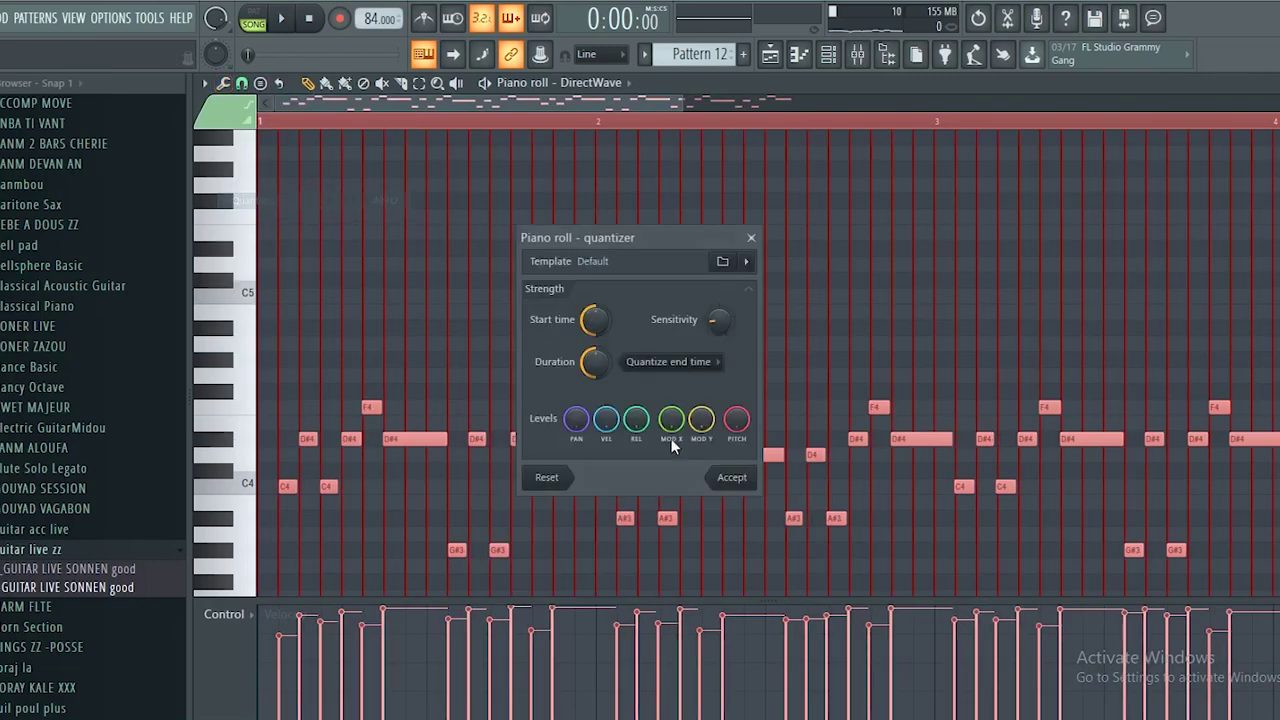
left_click(732, 478)
key("space")
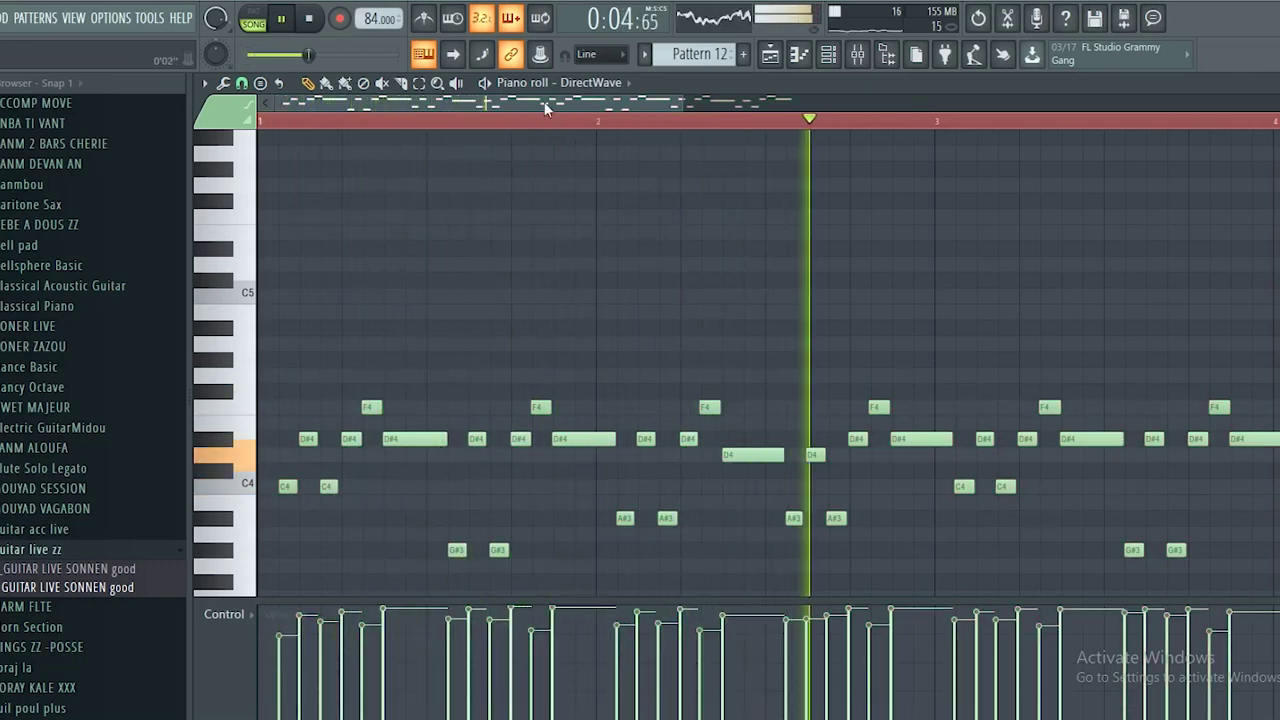
left_click_drag(545, 103, 669, 108)
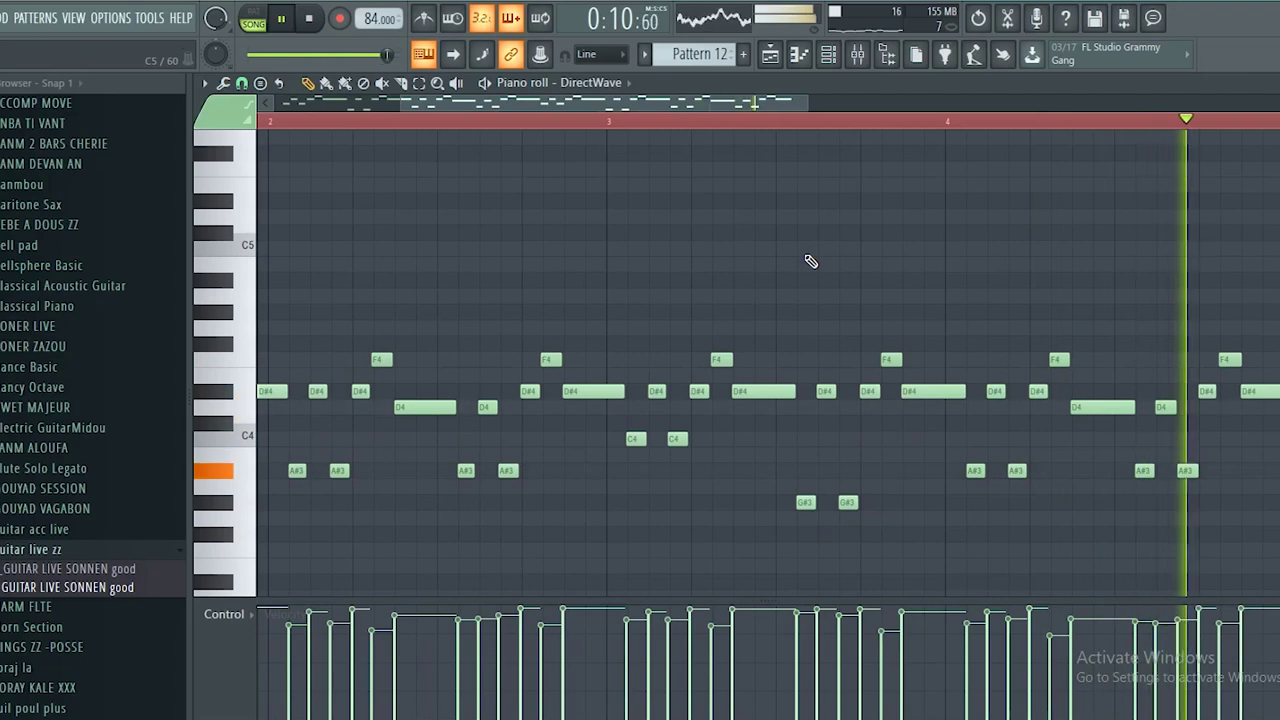
key("space")
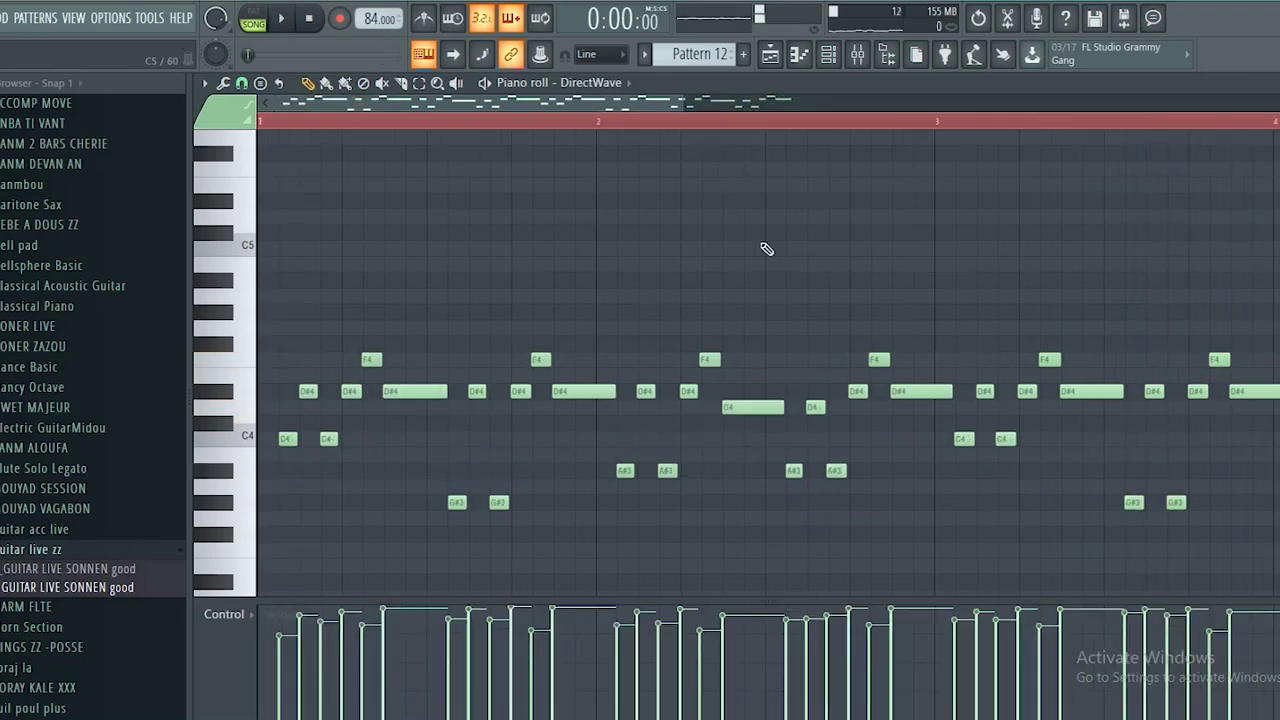
Apply a sine-shaped LFO to the note pan of all DirectWave guitar notes, checking it during playback.
key("ctrl+a")
left_click(245, 615)
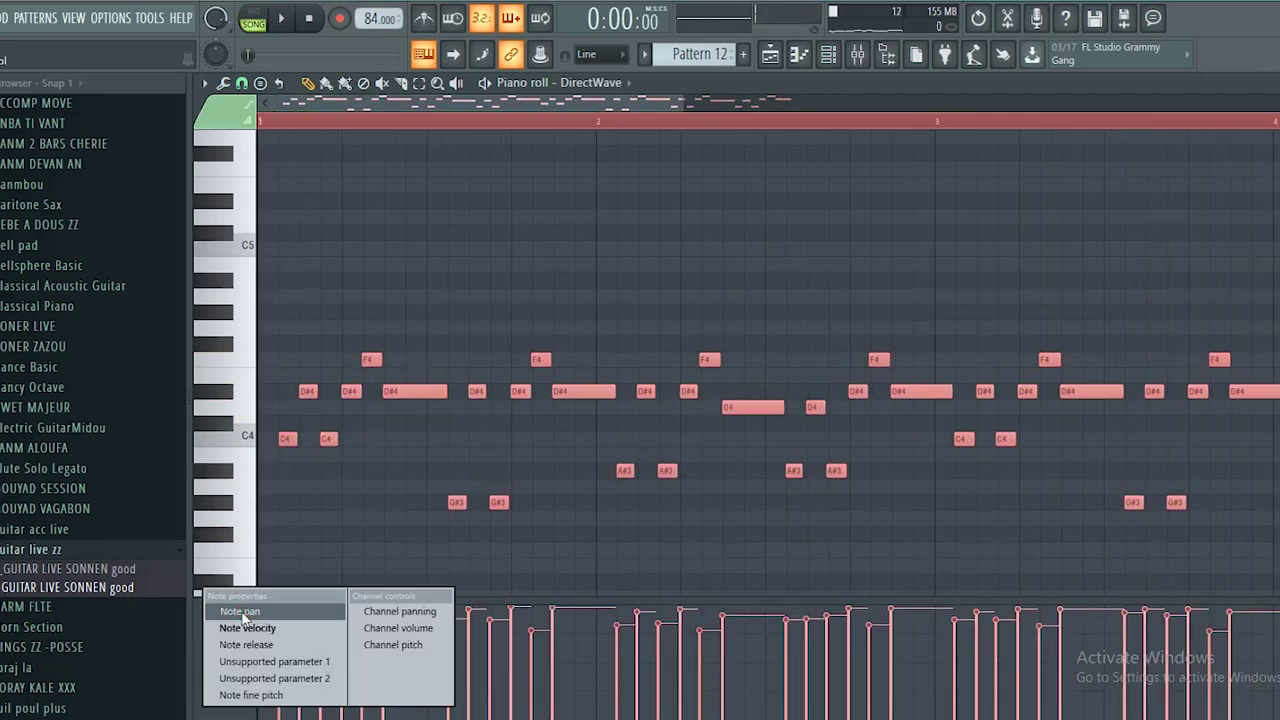
left_click(246, 613)
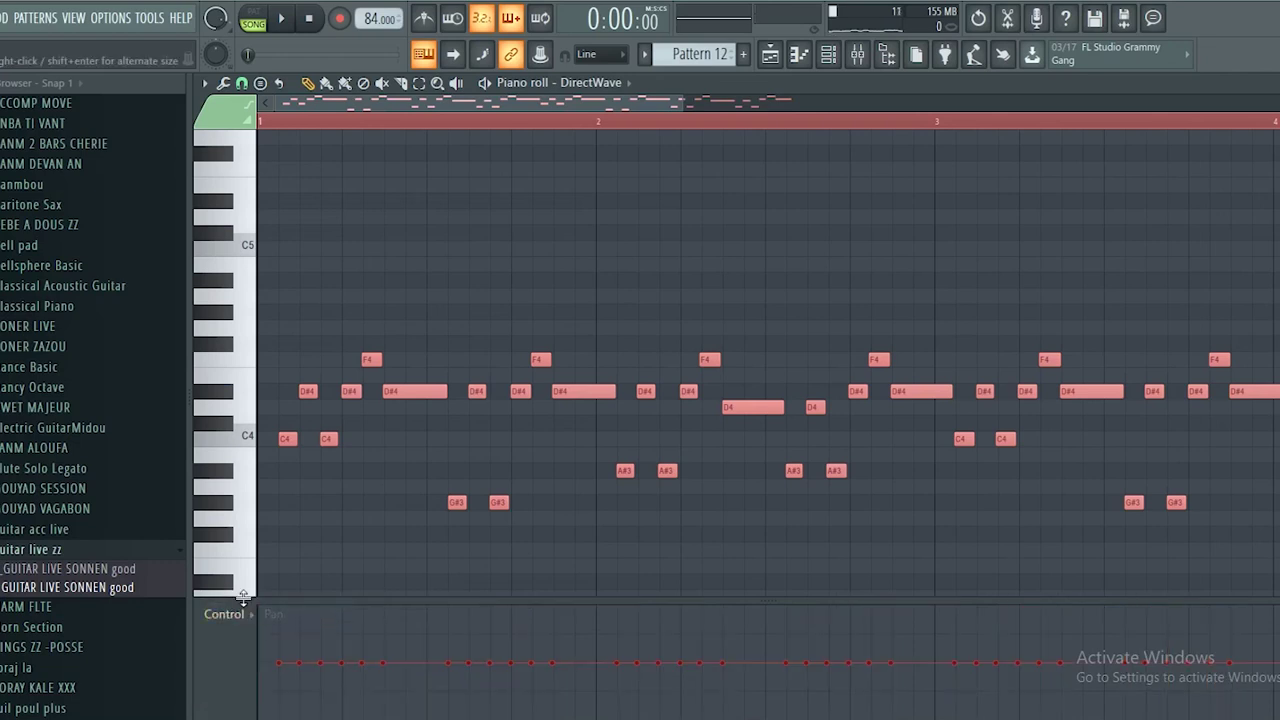
key("alt+o")
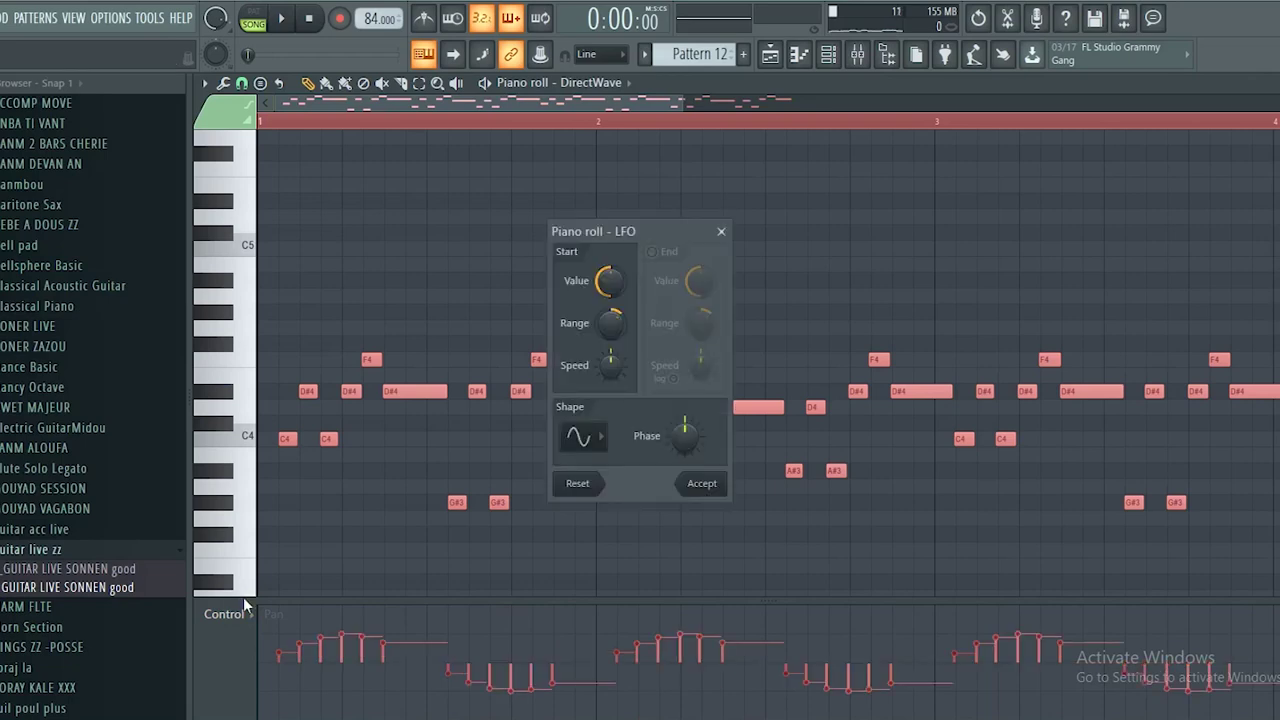
key("space")
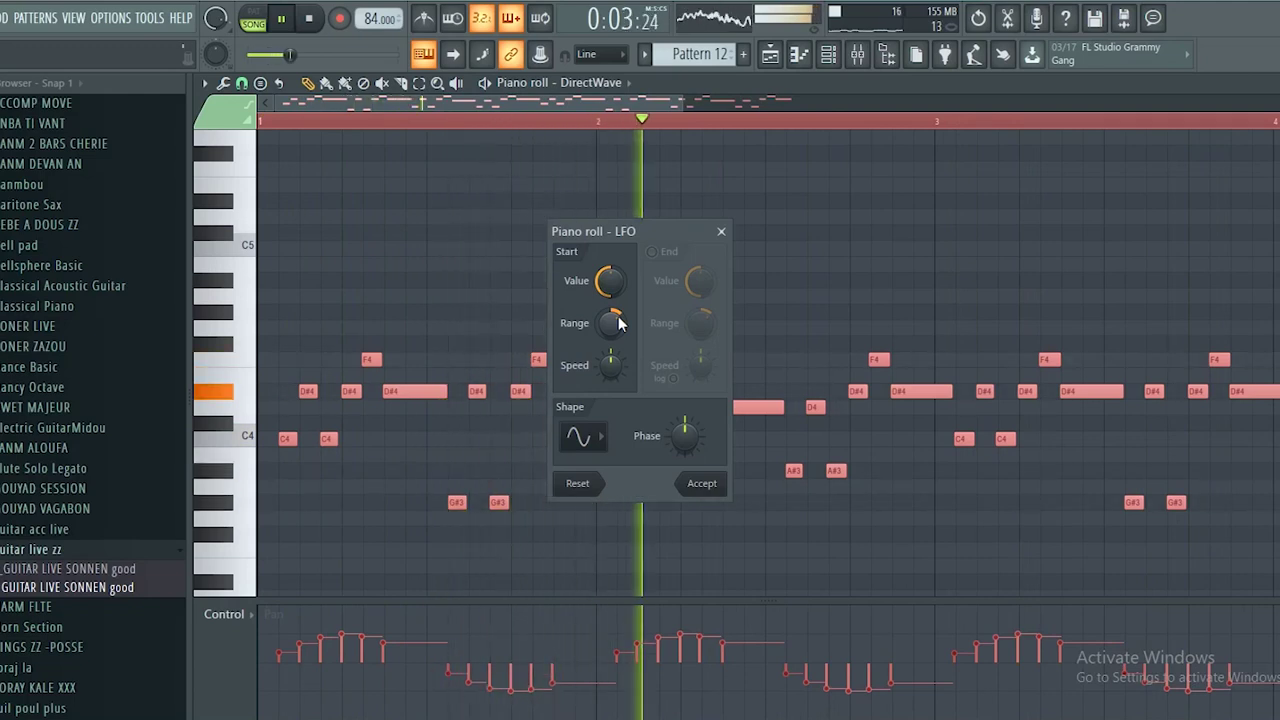
left_click(712, 487)
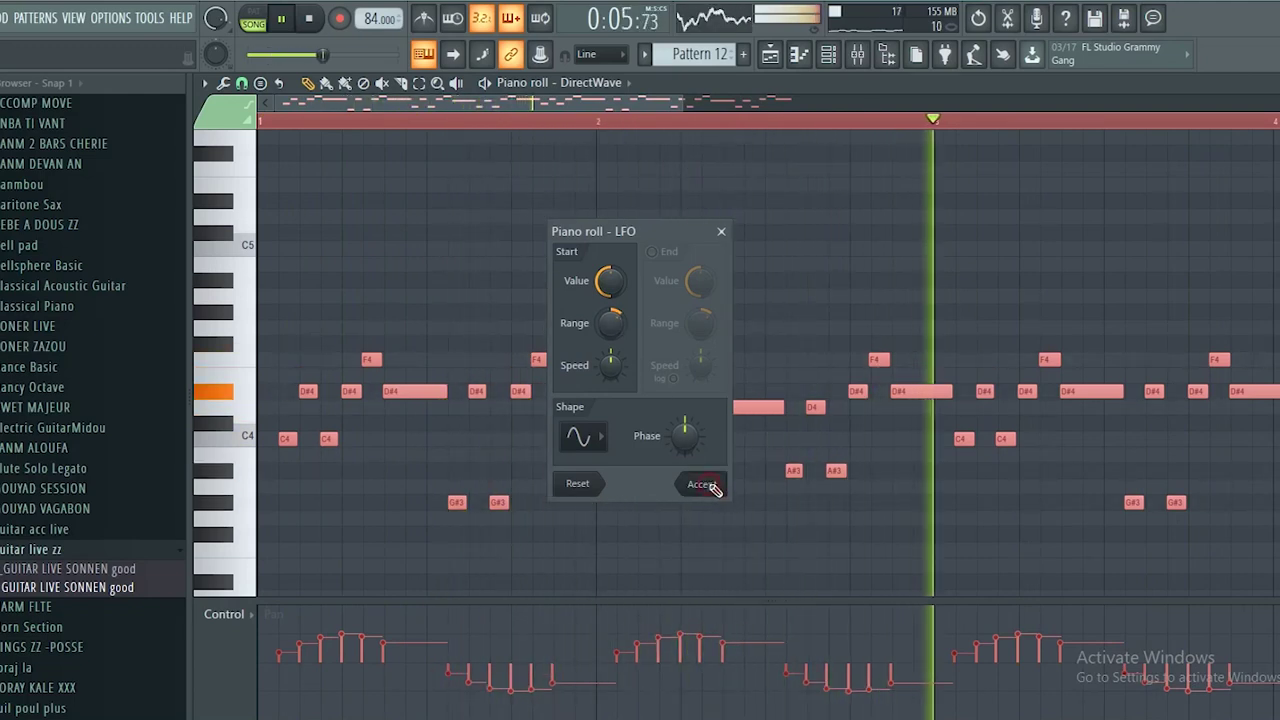
Examine the channel rack and the playlist arrangement of all patterns while the song plays.
left_click(830, 56)
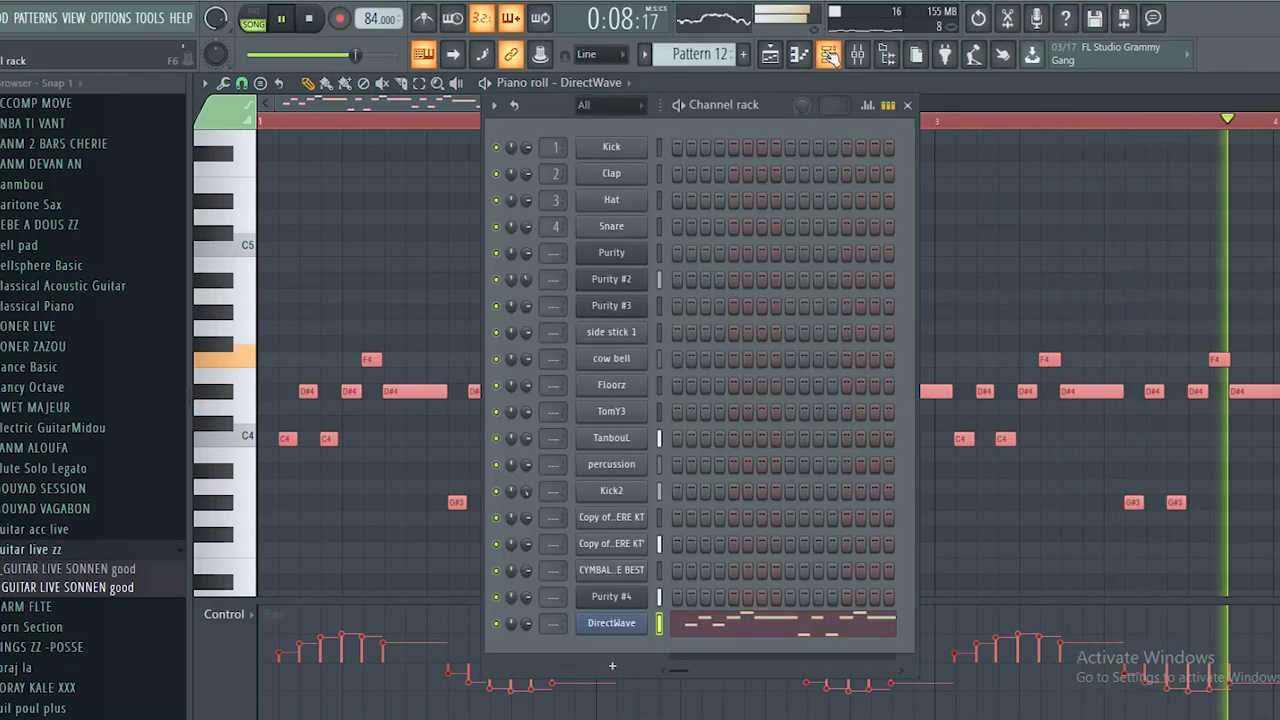
left_click(772, 60)
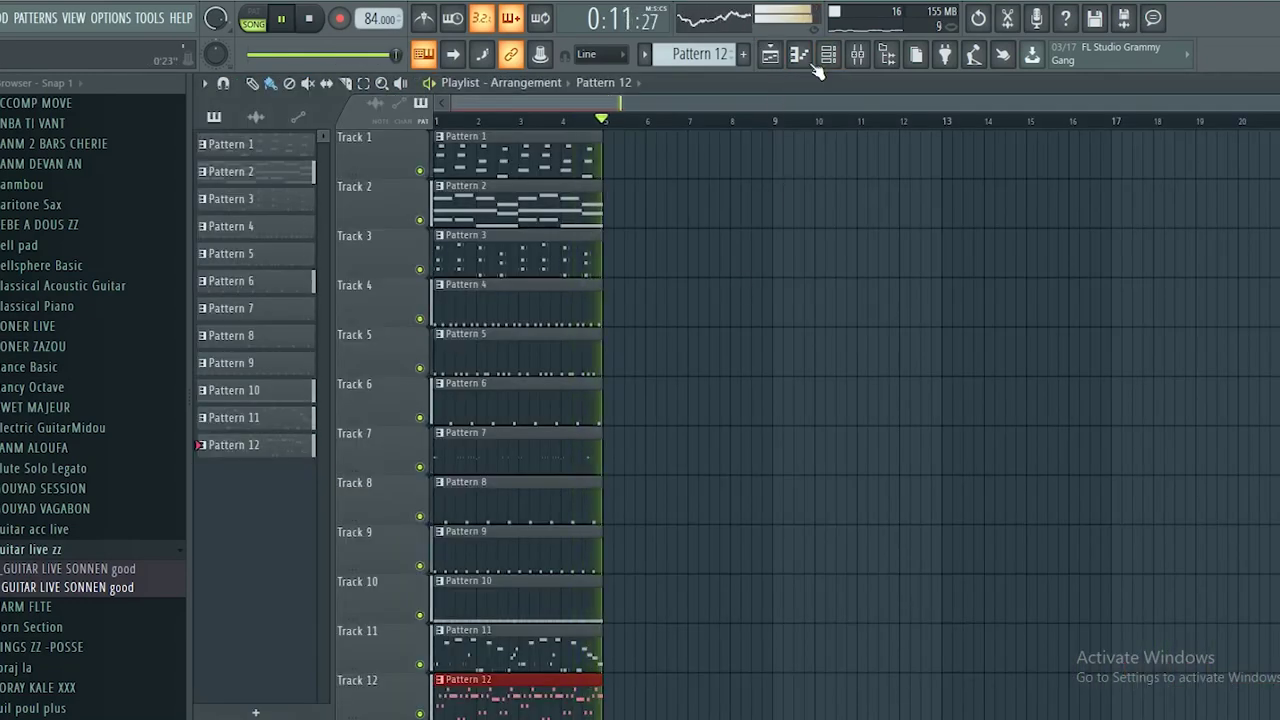
left_click(829, 58)
left_click(815, 77)
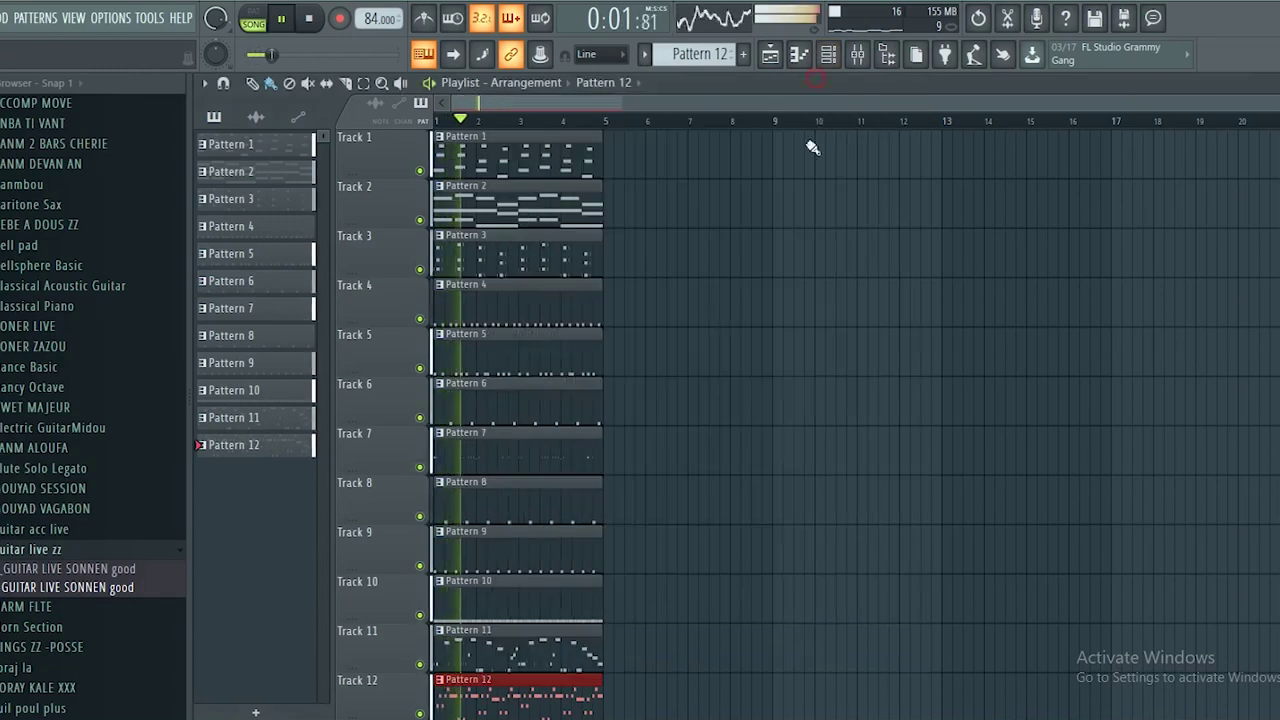
scroll(697, 300, "down", 1)
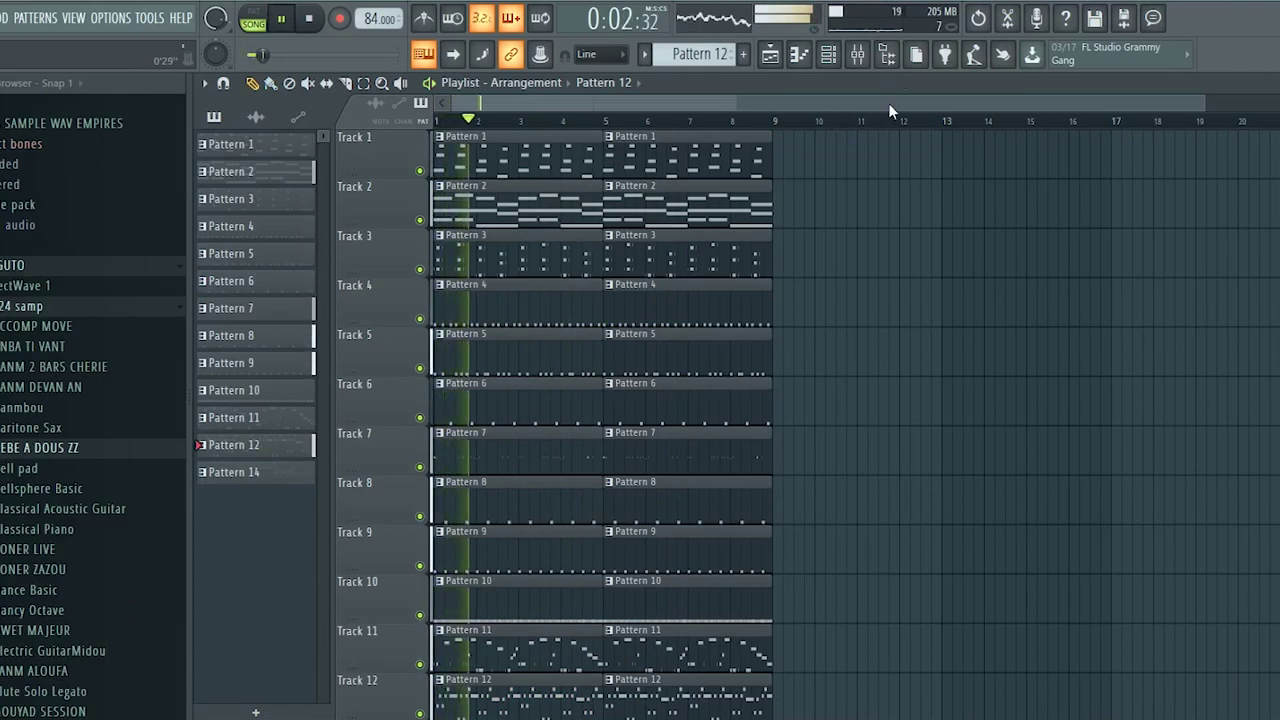
scroll(893, 236, "down", 3)
scroll(893, 236, "up", 3)
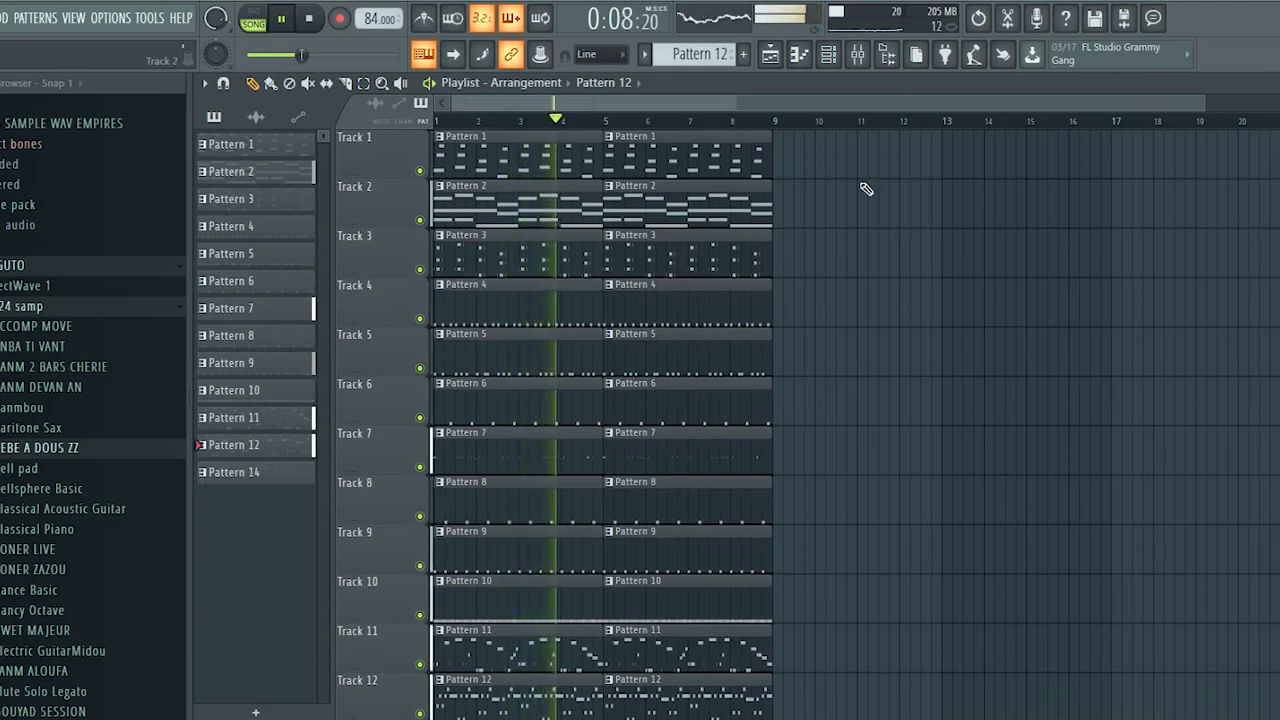
left_click(832, 60)
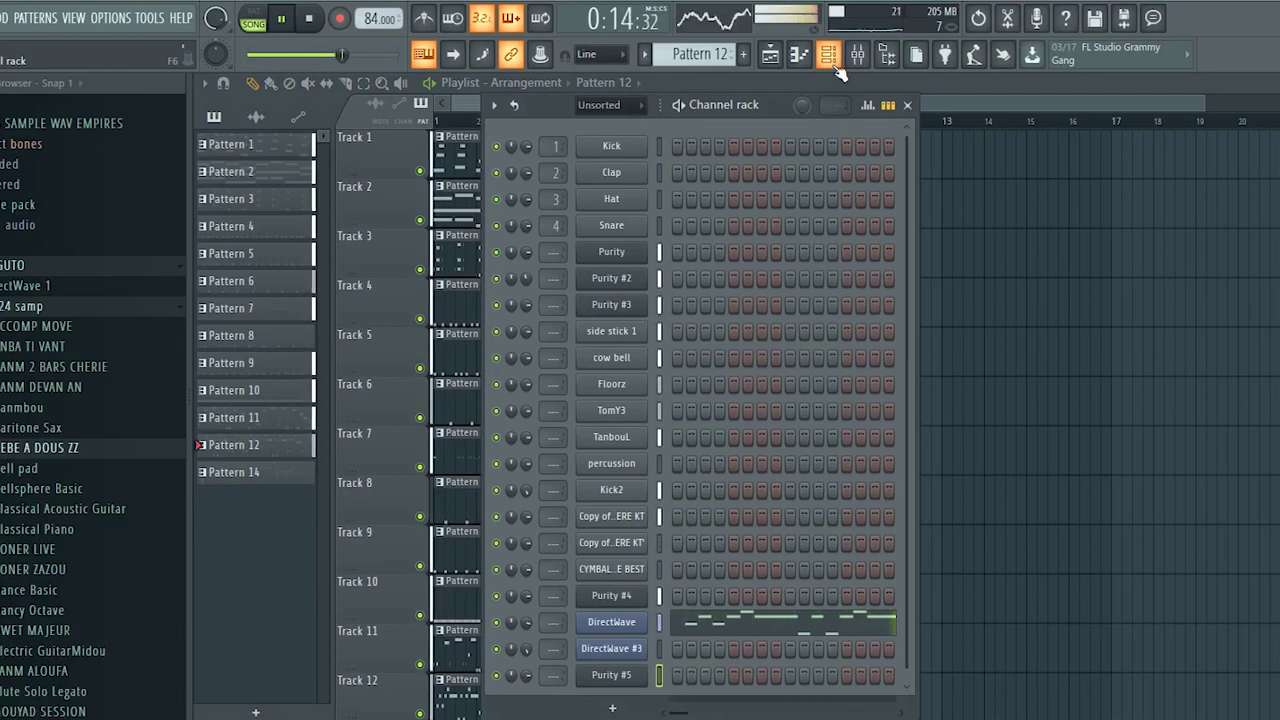
left_click(772, 56)
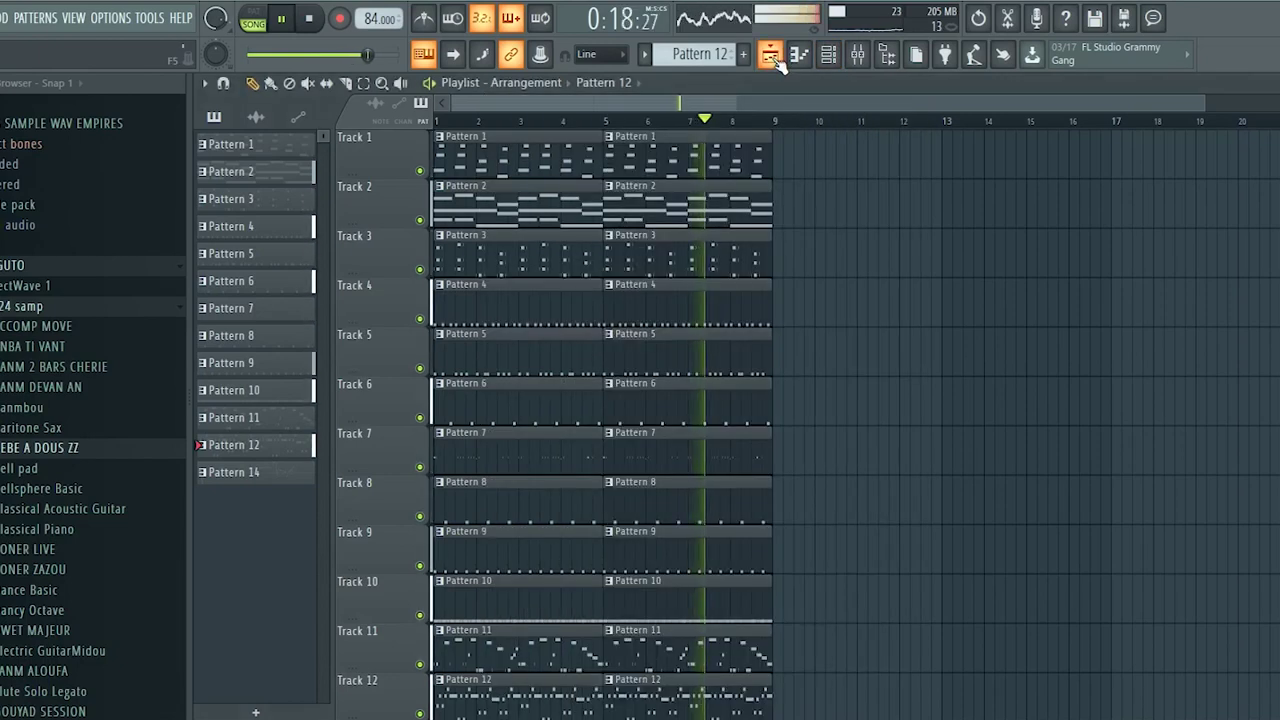